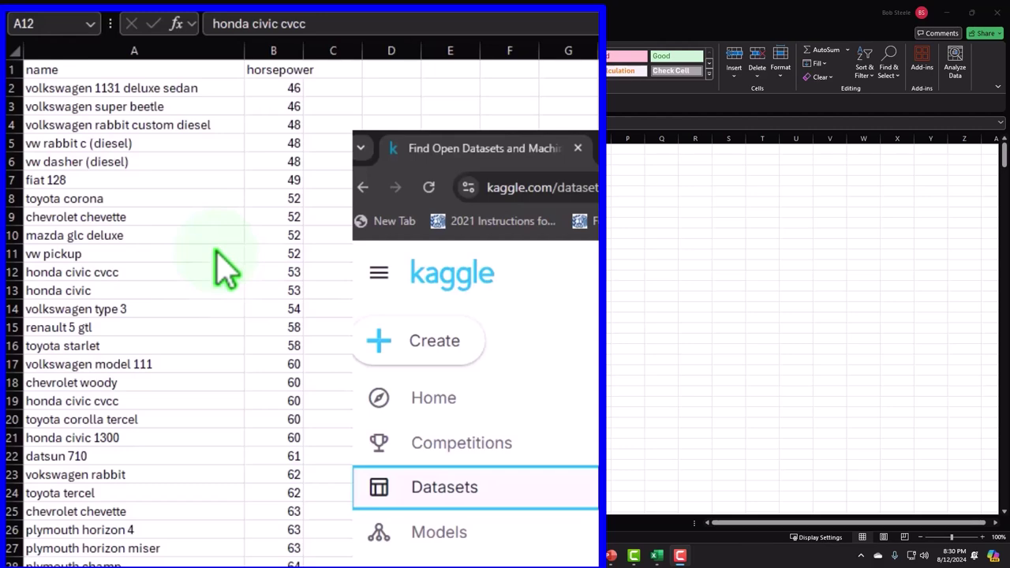
pyautogui.click(192, 207)
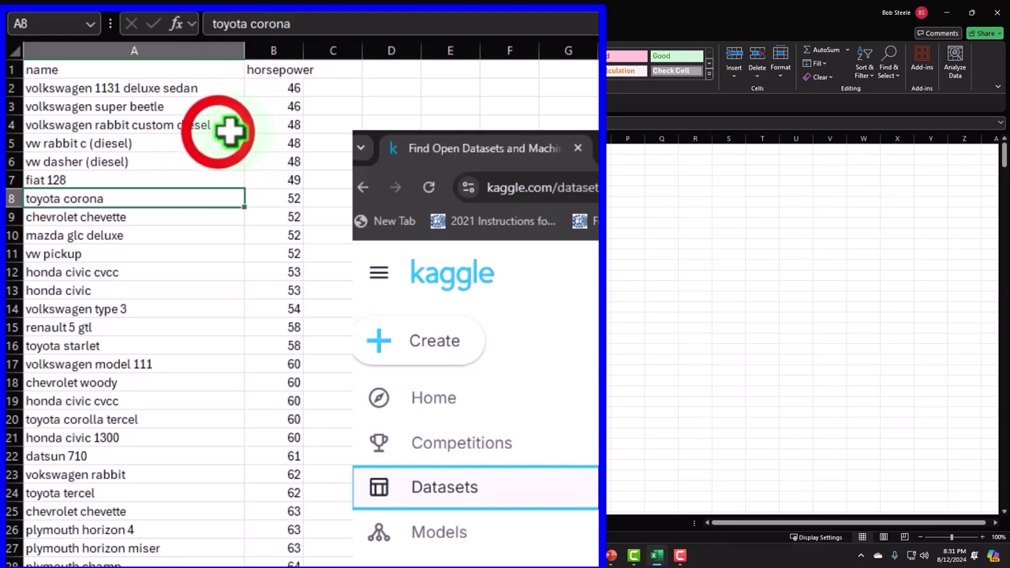
pyautogui.click(217, 131)
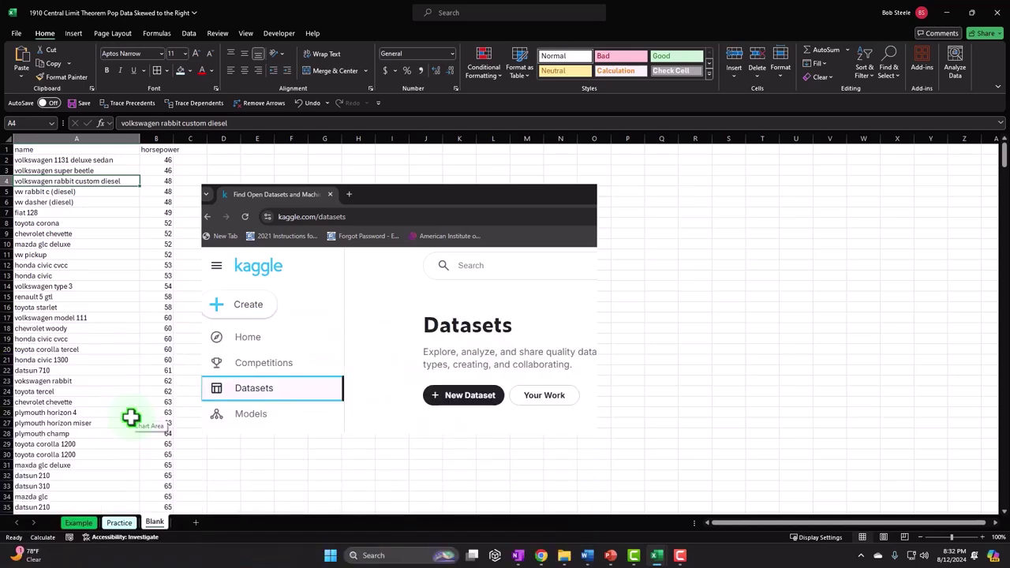
pyautogui.click(363, 454)
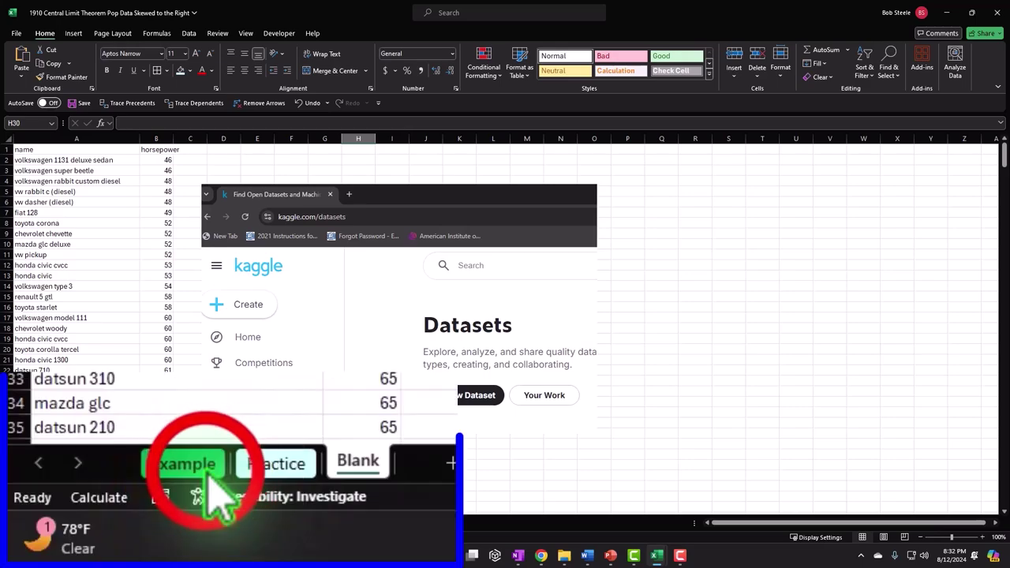
# Open the Example sheet and examine its car data, summary statistics and the Actual Data histogram
pyautogui.click(187, 465)
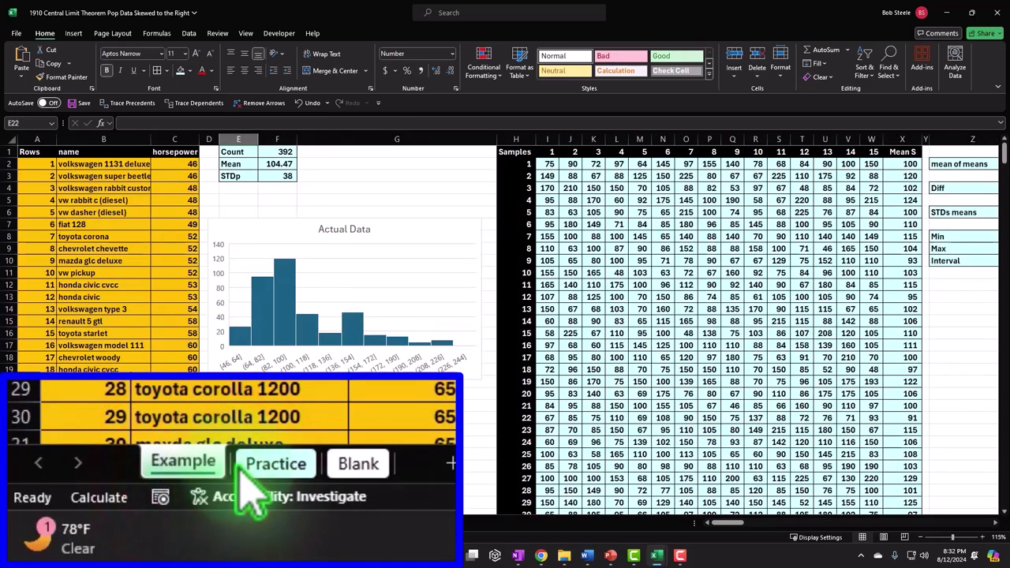
pyautogui.click(124, 187)
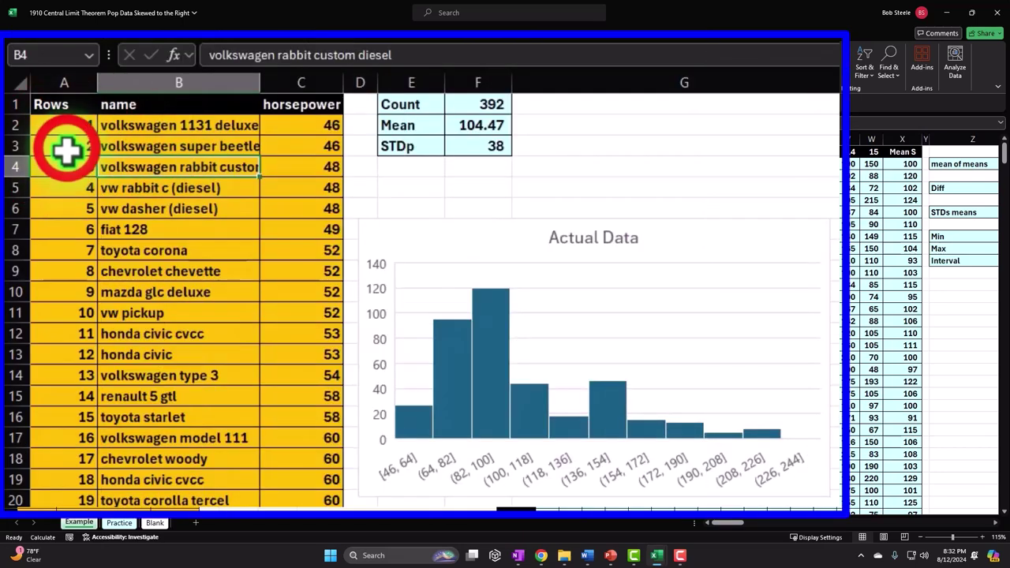
pyautogui.click(67, 150)
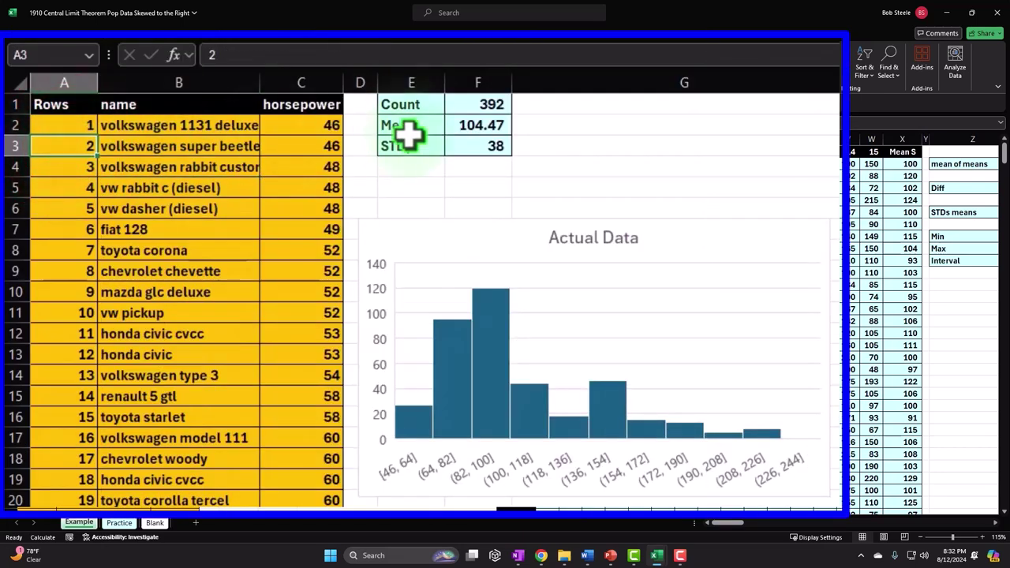
pyautogui.click(456, 234)
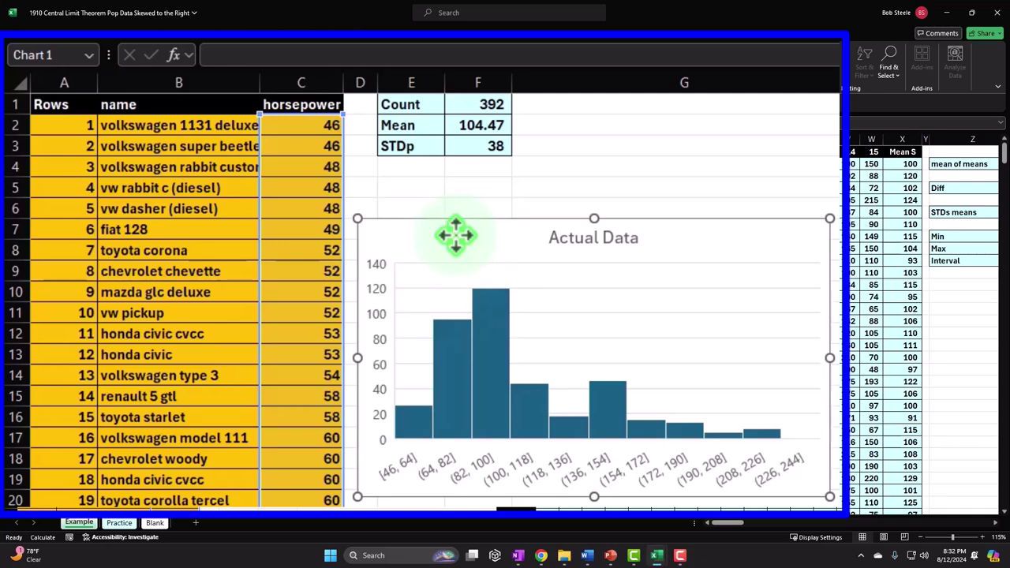
pyautogui.press('Escape')
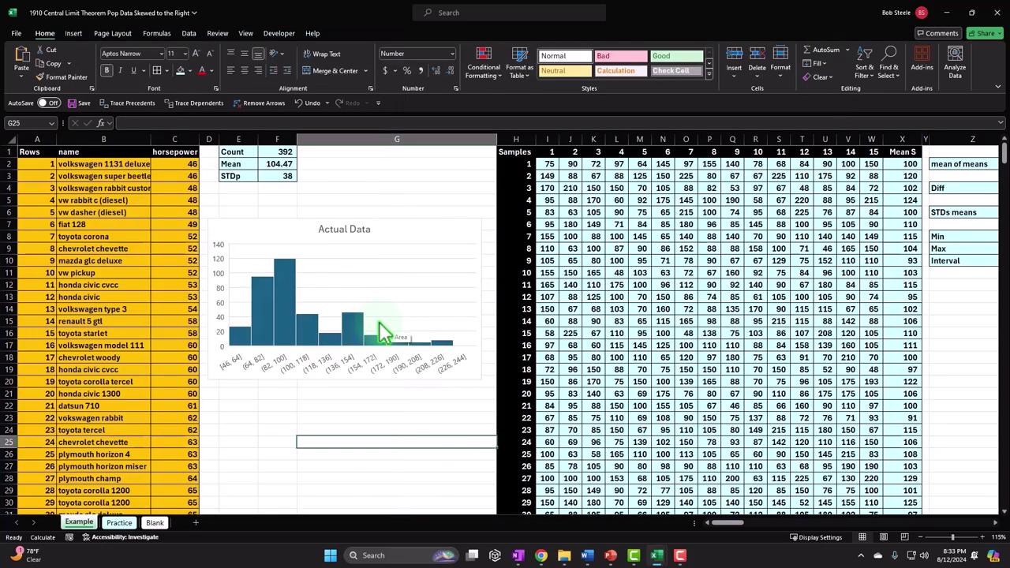
# Examine the random sample table on the Example sheet, covering its INDEX/RANDBETWEEN formulas, the 15 sample columns and the lower rows
pyautogui.click(592, 210)
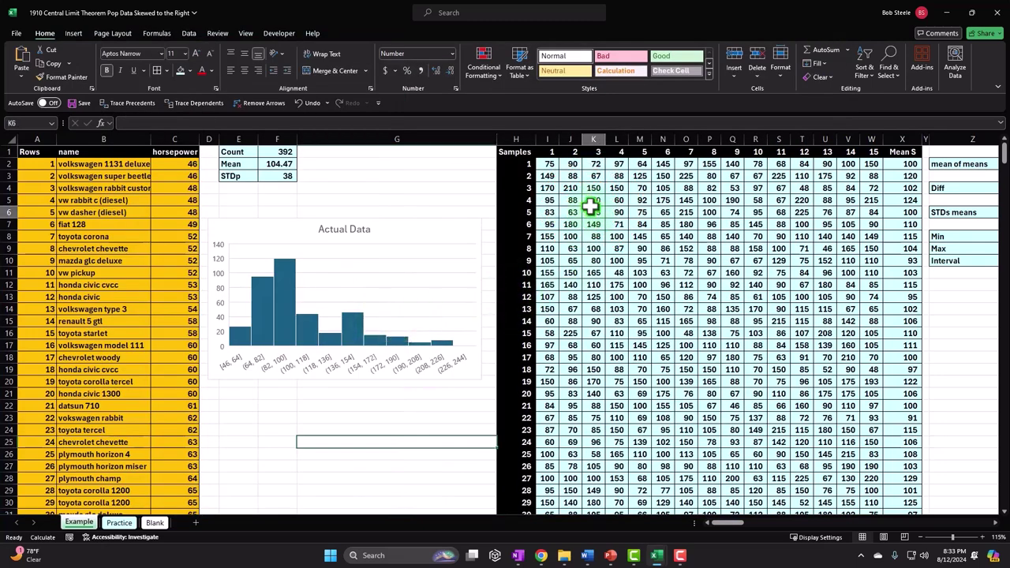
pyautogui.press('Right')
pyautogui.press('Right')
pyautogui.press('Right')
pyautogui.press('Right')
pyautogui.press('Right')
pyautogui.press('Right')
pyautogui.press('Right')
pyautogui.press('Right')
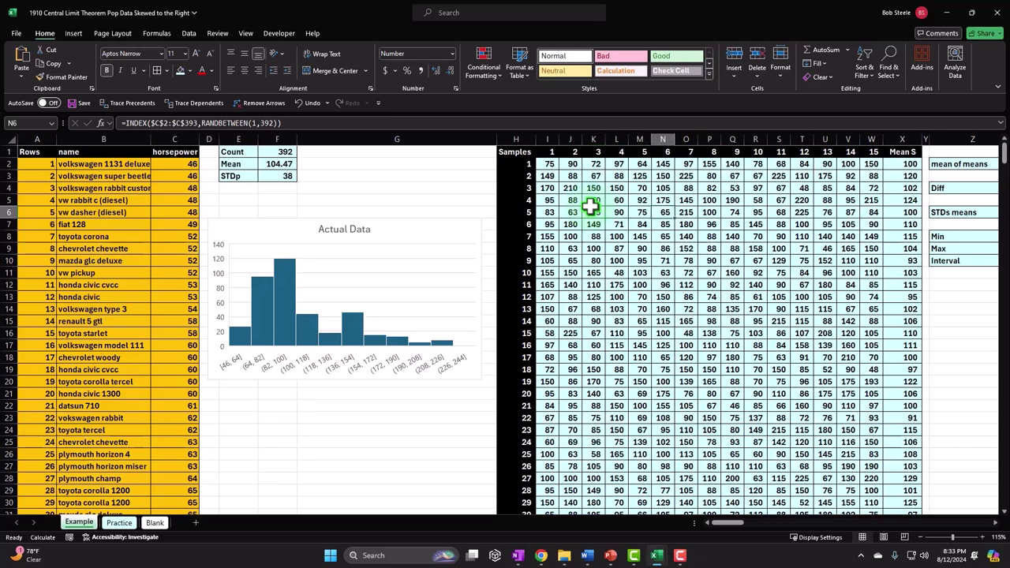
pyautogui.press('Right')
pyautogui.press('Right')
pyautogui.press('Right')
pyautogui.press('Right')
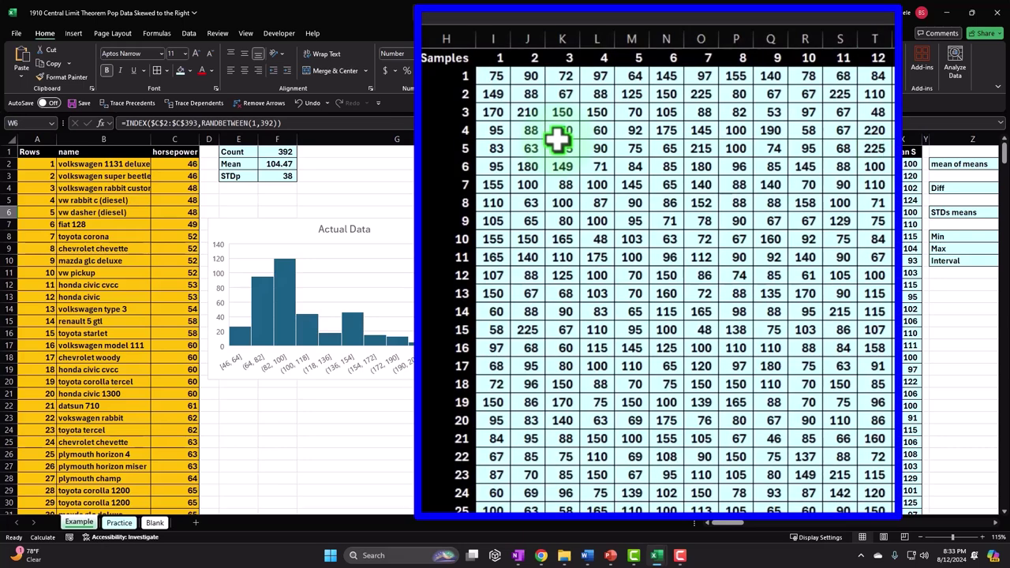
pyautogui.press('Up')
pyautogui.press('Up')
pyautogui.press('Up')
pyautogui.press('Up')
pyautogui.press('Up')
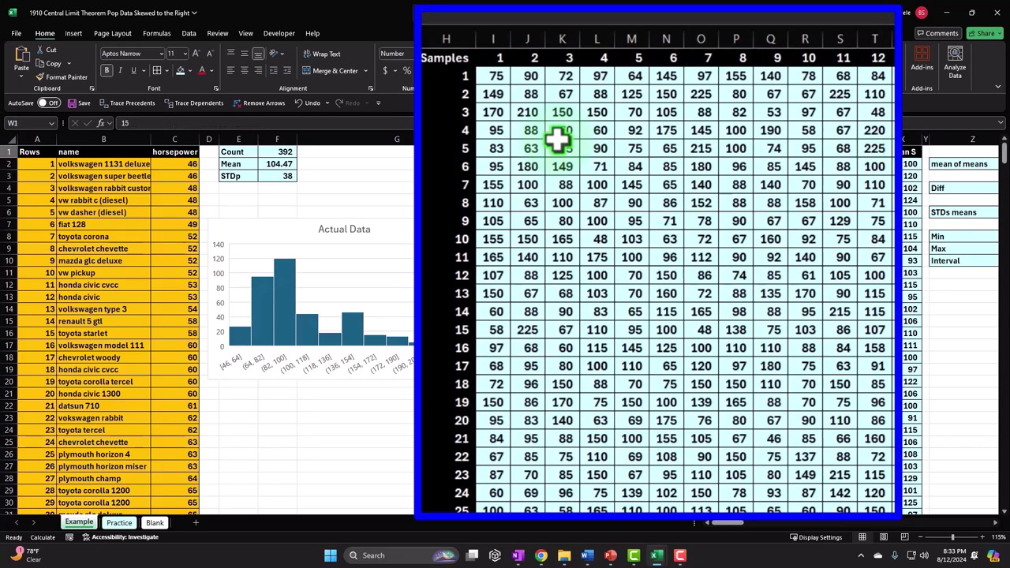
pyautogui.scroll(-9, 626, 440)
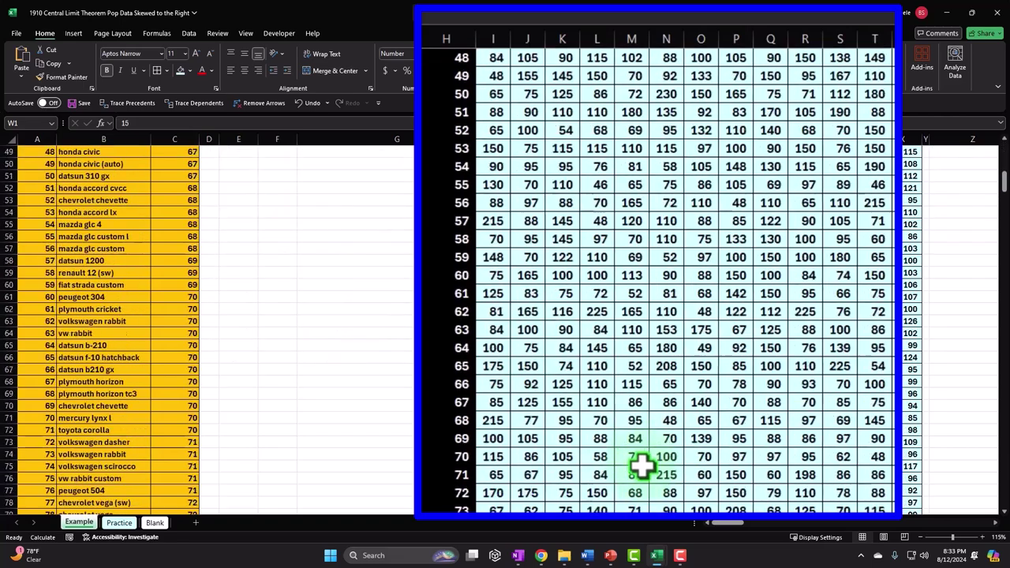
pyautogui.scroll(16, 626, 440)
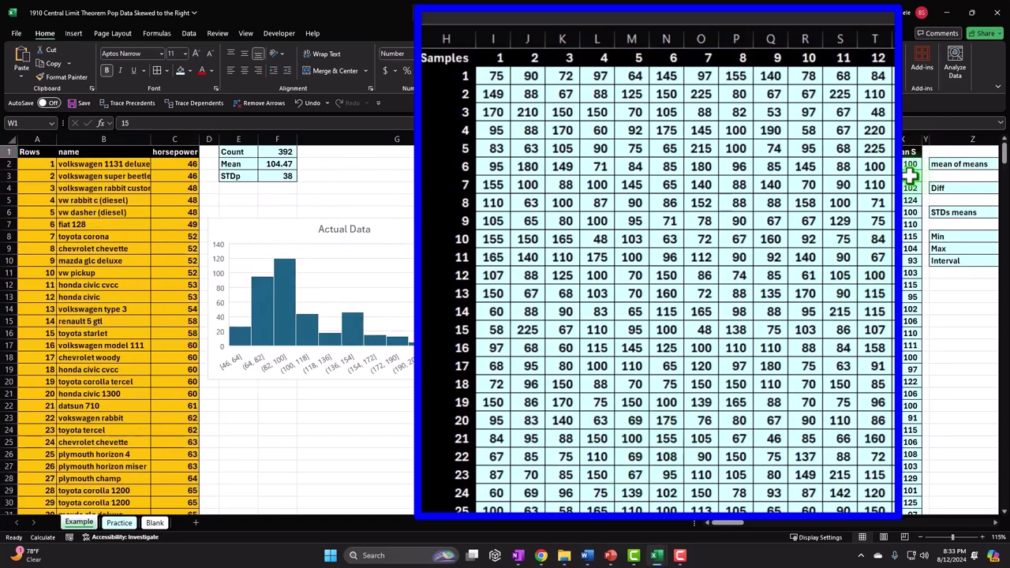
# Review the sample means, mean-of-means statistics, frequency buckets with their chart, and the probability table on the Example sheet
pyautogui.click(911, 177)
pyautogui.press('Right')
pyautogui.press('Right')
pyautogui.press('Right')
pyautogui.press('Right')
pyautogui.press('Right')
pyautogui.press('Right')
pyautogui.press('Right')
pyautogui.press('Right')
pyautogui.press('Right')
pyautogui.press('Right')
pyautogui.press('Right')
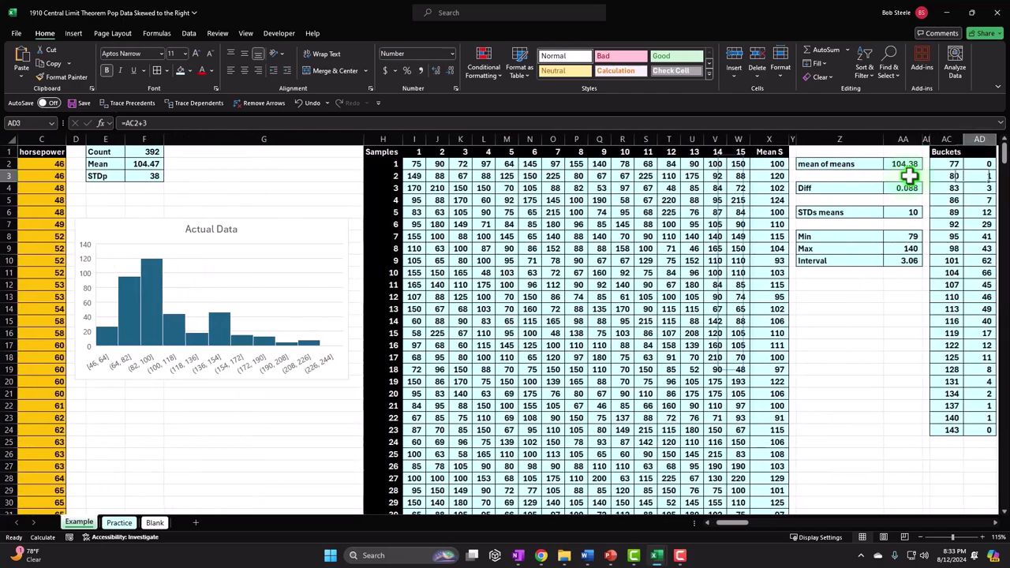
pyautogui.press('Right')
pyautogui.press('Right')
pyautogui.press('Right')
pyautogui.press('Right')
pyautogui.press('Right')
pyautogui.press('Right')
pyautogui.press('Right')
pyautogui.press('Right')
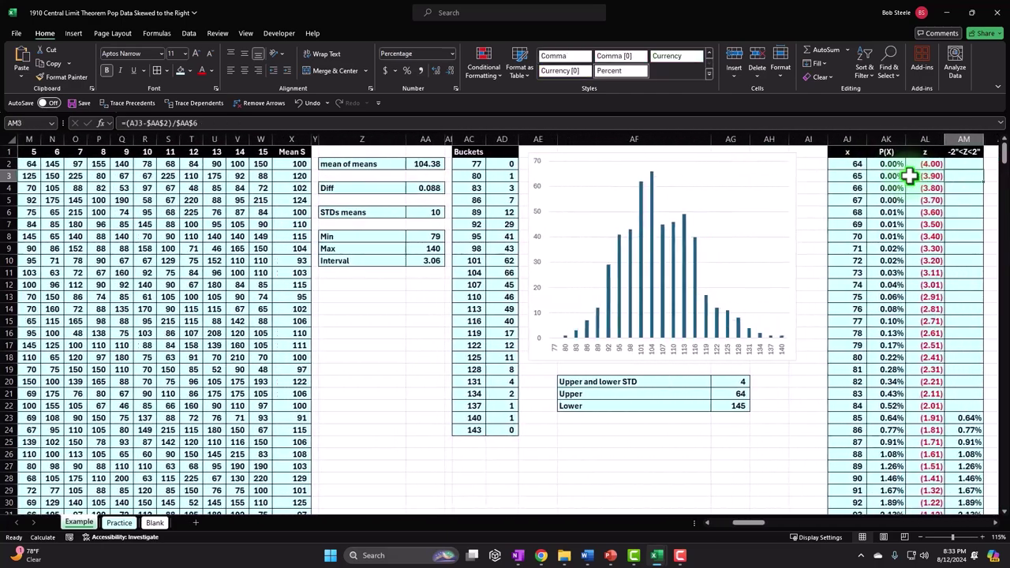
# Inspect the normal distribution area chart on the Example sheet, including its x and z category axis values
pyautogui.click(623, 414)
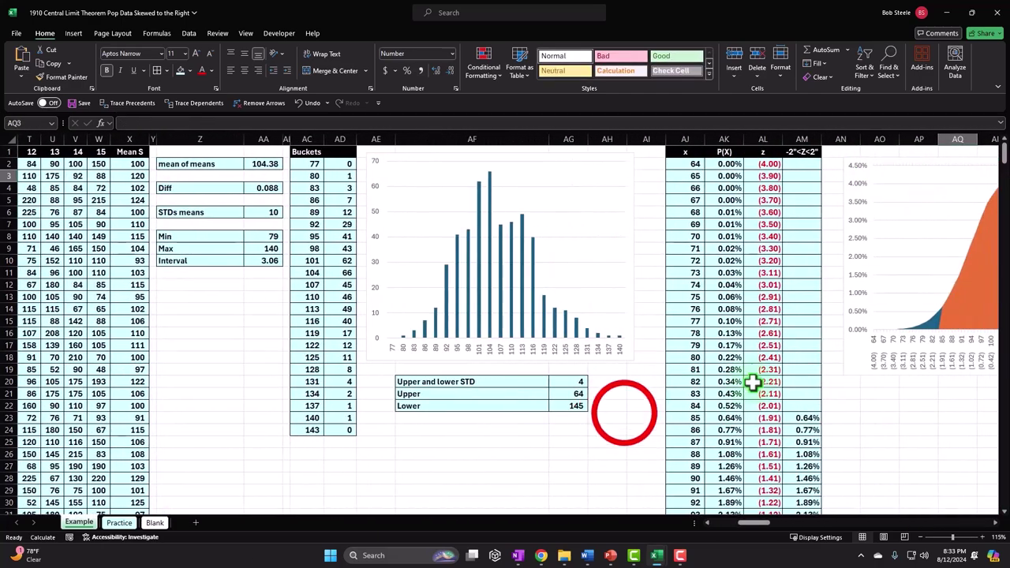
pyautogui.moveTo(754, 523); pyautogui.dragTo(776, 534)
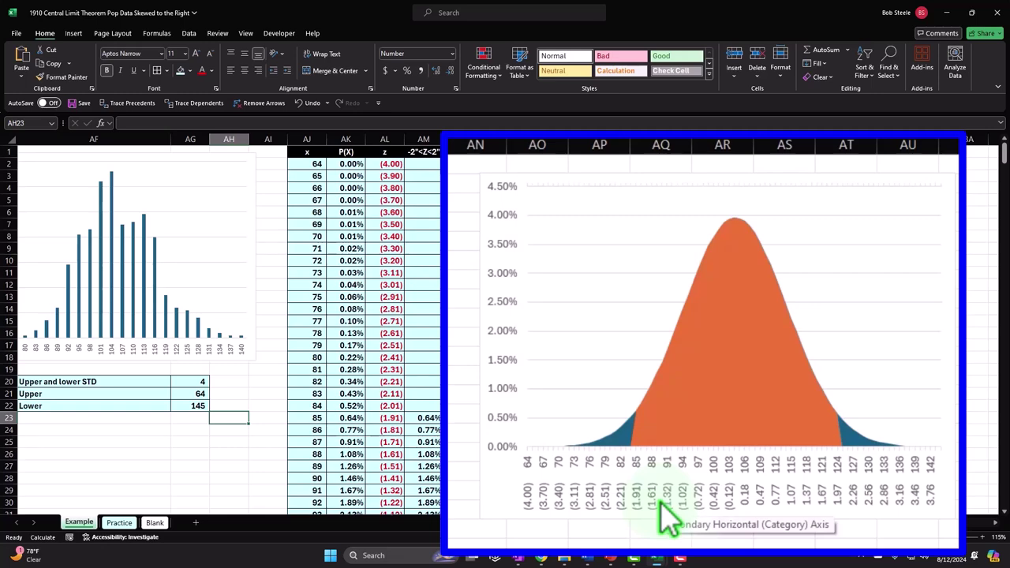
pyautogui.click(660, 502)
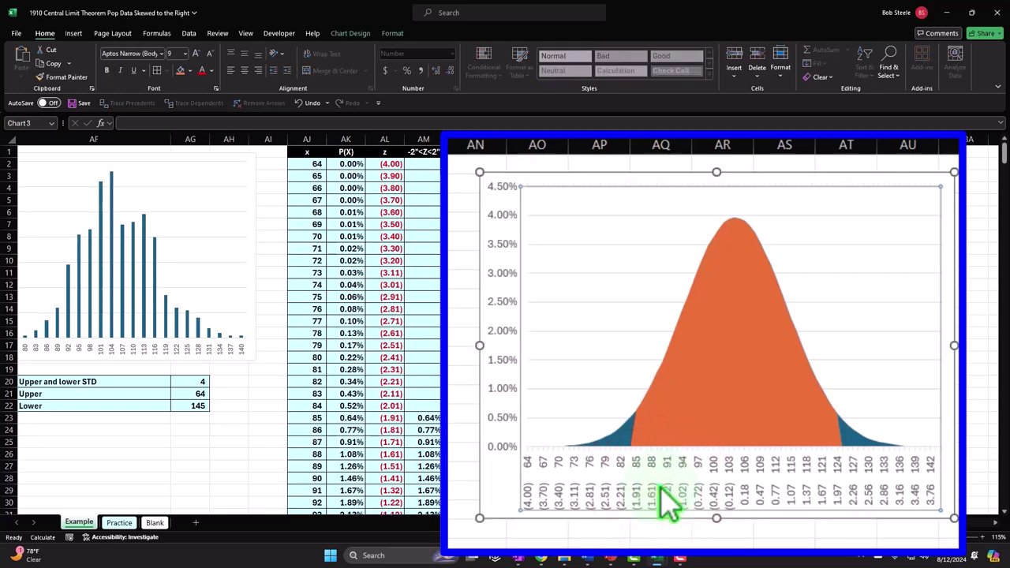
pyautogui.moveTo(765, 523); pyautogui.dragTo(717, 523)
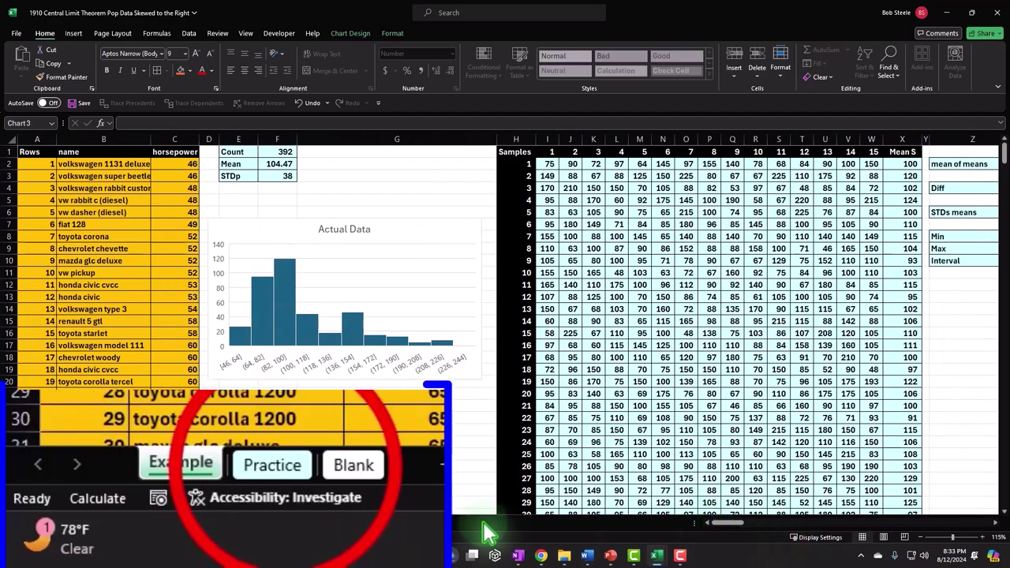
# Open the Practice sheet and look over its empty sample table
pyautogui.click(119, 523)
pyautogui.moveTo(716, 215); pyautogui.dragTo(731, 294)
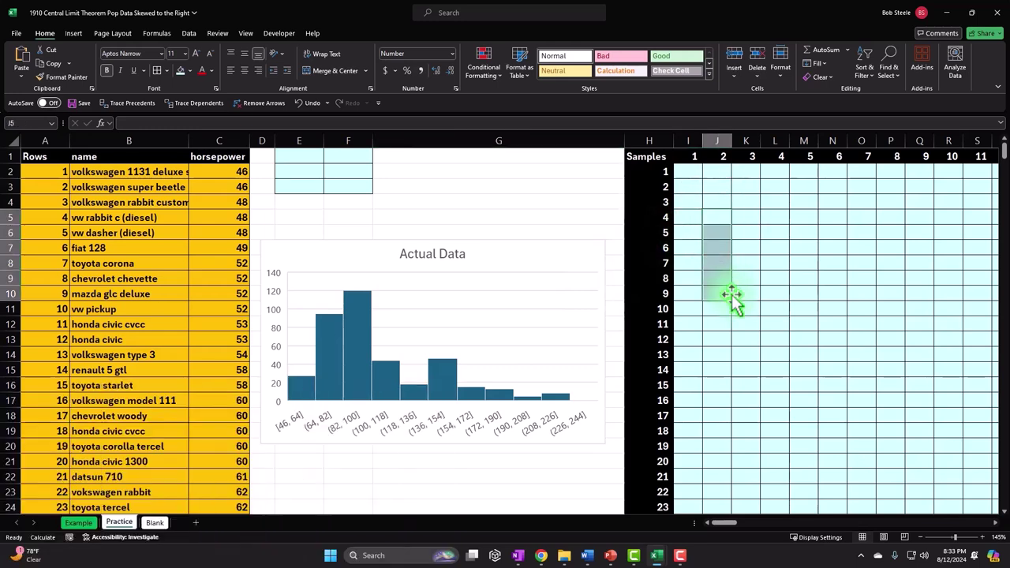
# Return to the Blank sheet and delete the Kaggle datasets picture beside the car data
pyautogui.click(157, 524)
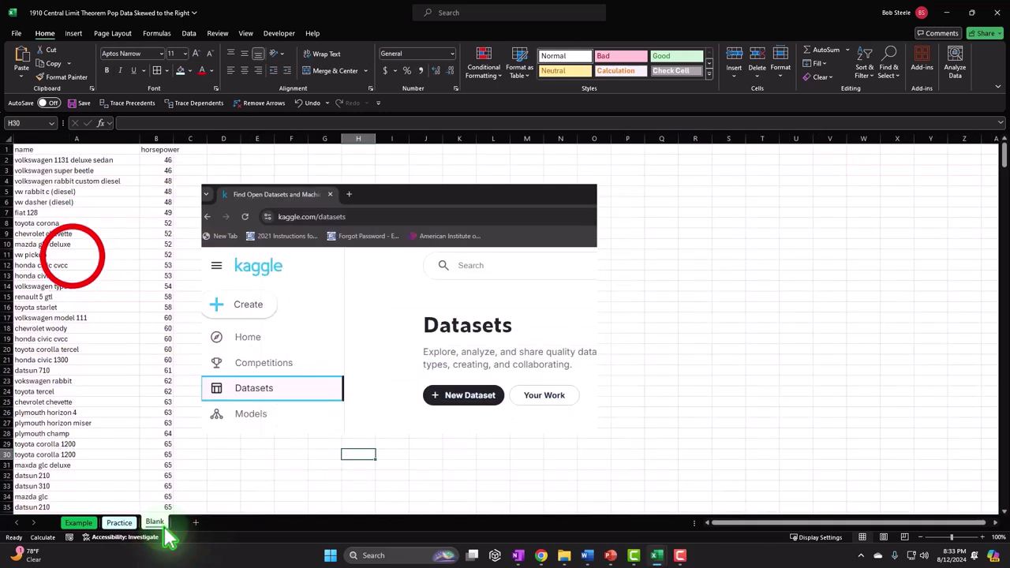
pyautogui.click(72, 255)
pyautogui.click(320, 247)
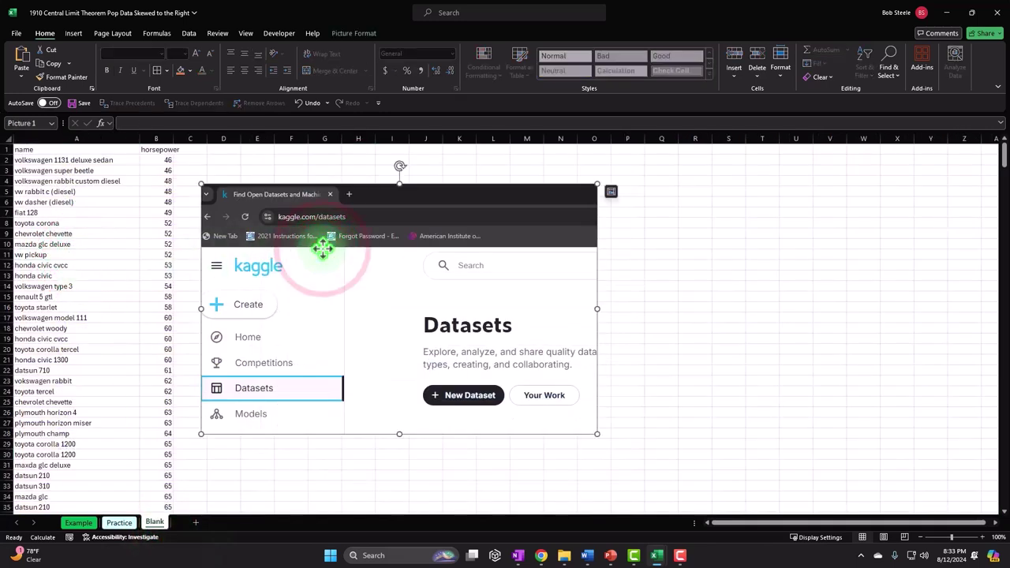
pyautogui.press('Delete')
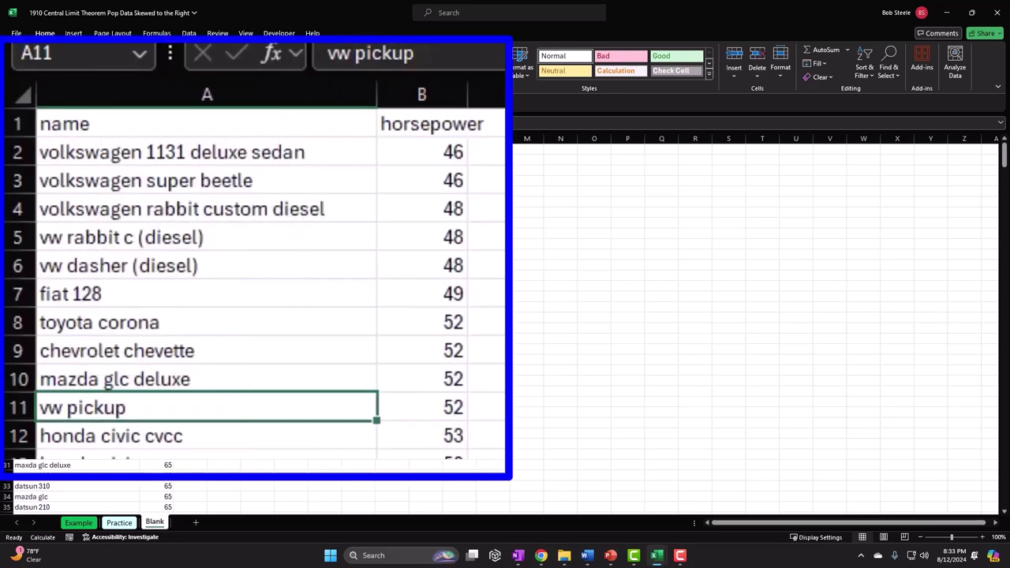
# Format the name and horsepower headers in A1:B1 with a black fill and white font
pyautogui.click(207, 266)
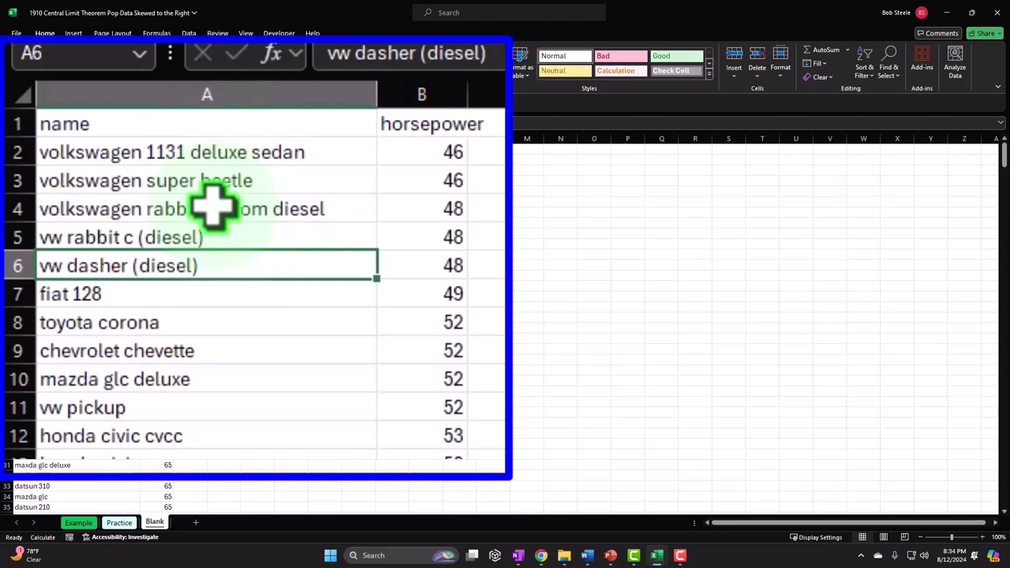
pyautogui.moveTo(170, 111); pyautogui.dragTo(159, 150)
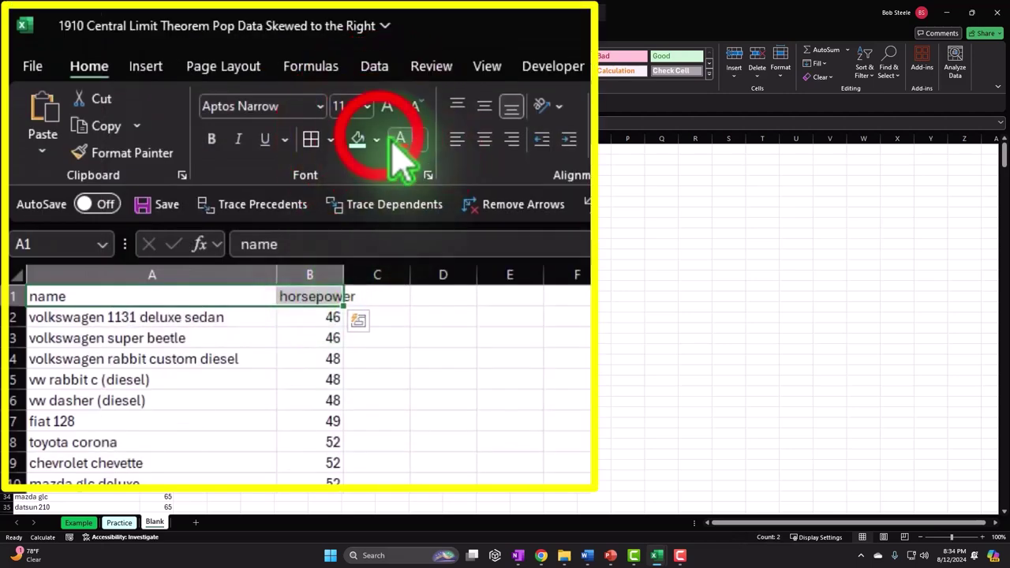
pyautogui.click(189, 71)
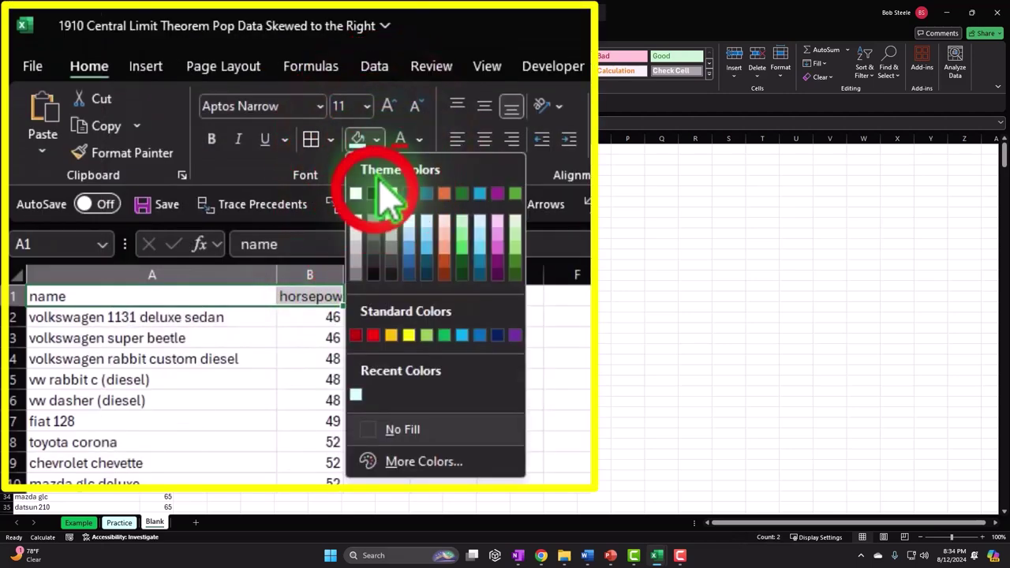
pyautogui.click(375, 193)
pyautogui.click(419, 140)
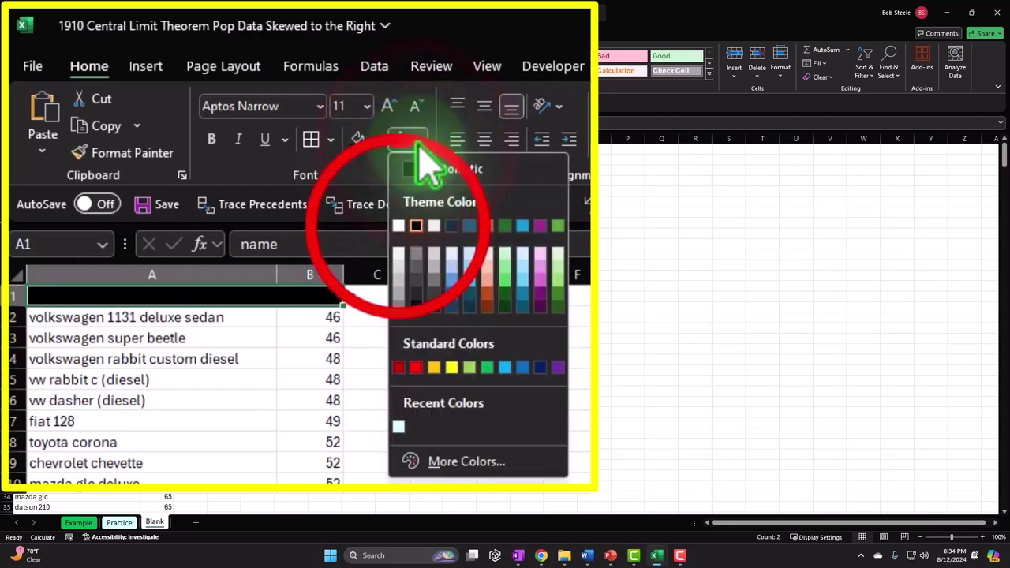
pyautogui.click(399, 226)
pyautogui.click(424, 384)
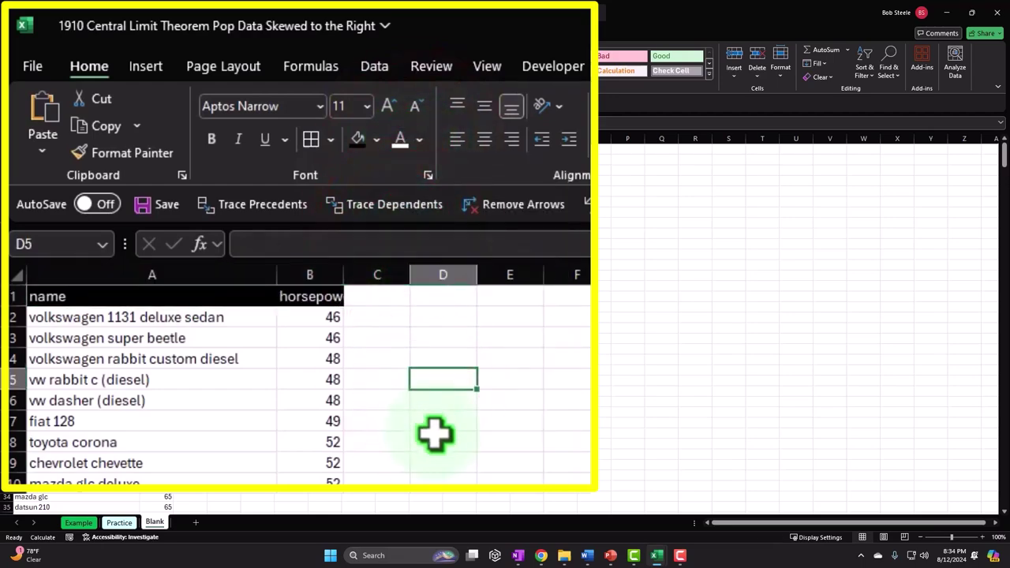
# Format all cells of the sheet as Number with zero decimal places and red bracketed negatives, and make everything bold
pyautogui.scroll(6, 218, 218)
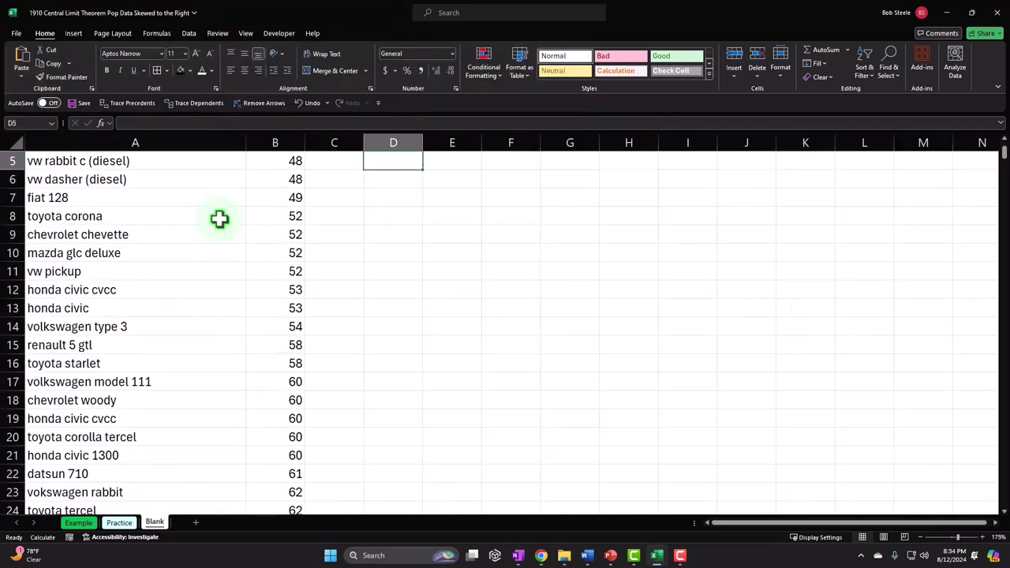
pyautogui.scroll(2, 213, 283)
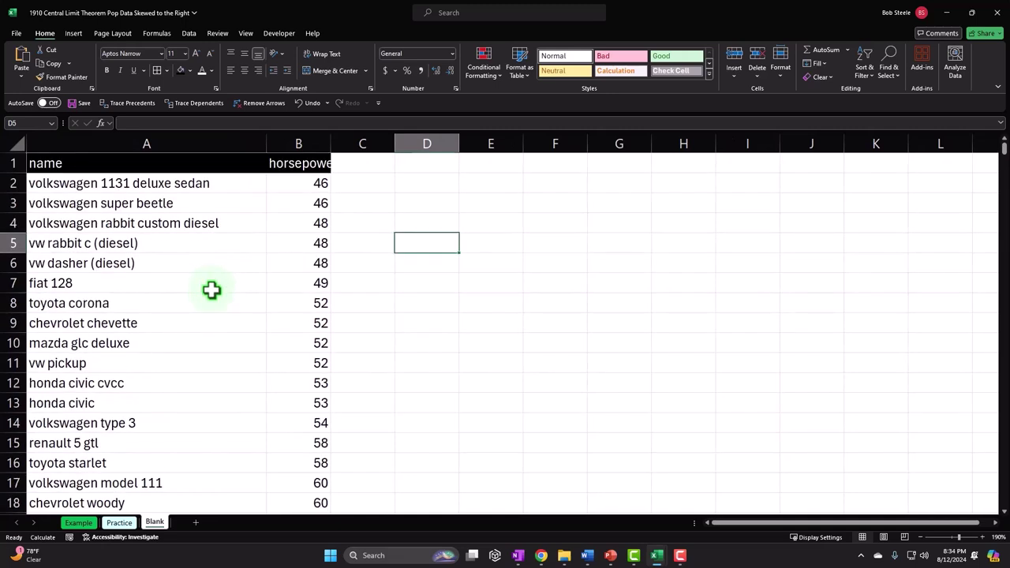
pyautogui.click(18, 140)
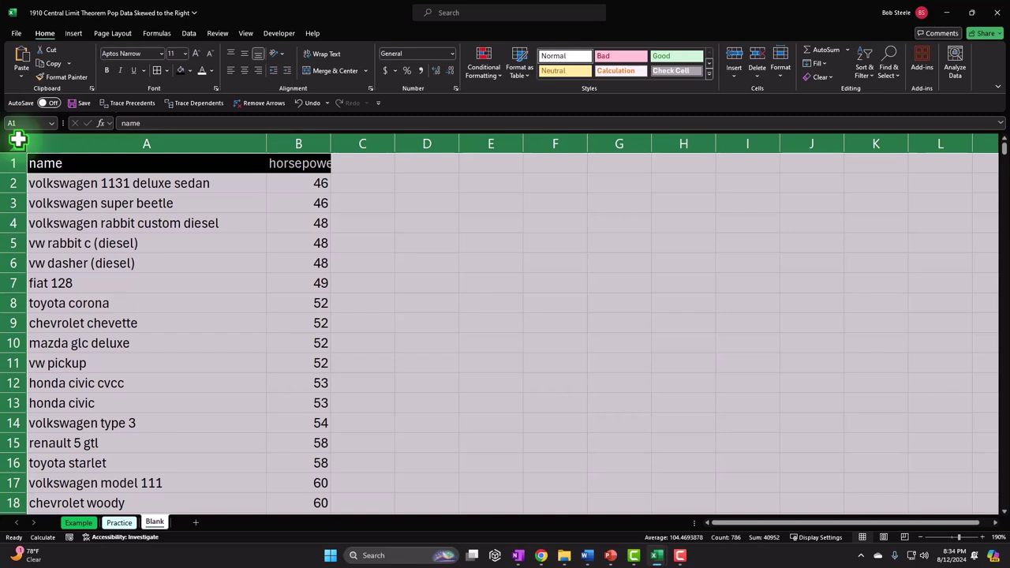
pyautogui.rightClick(435, 209)
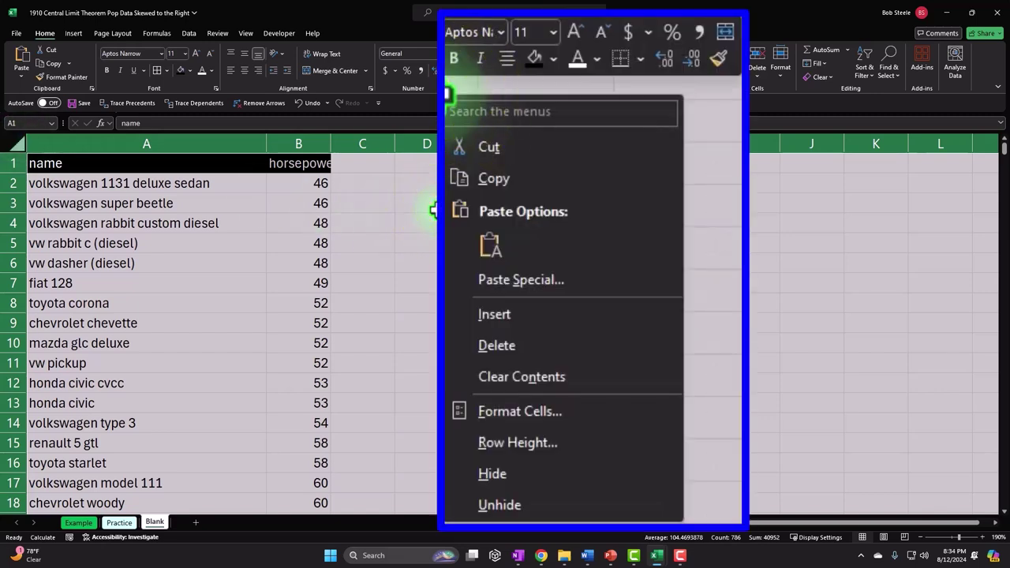
pyautogui.click(521, 414)
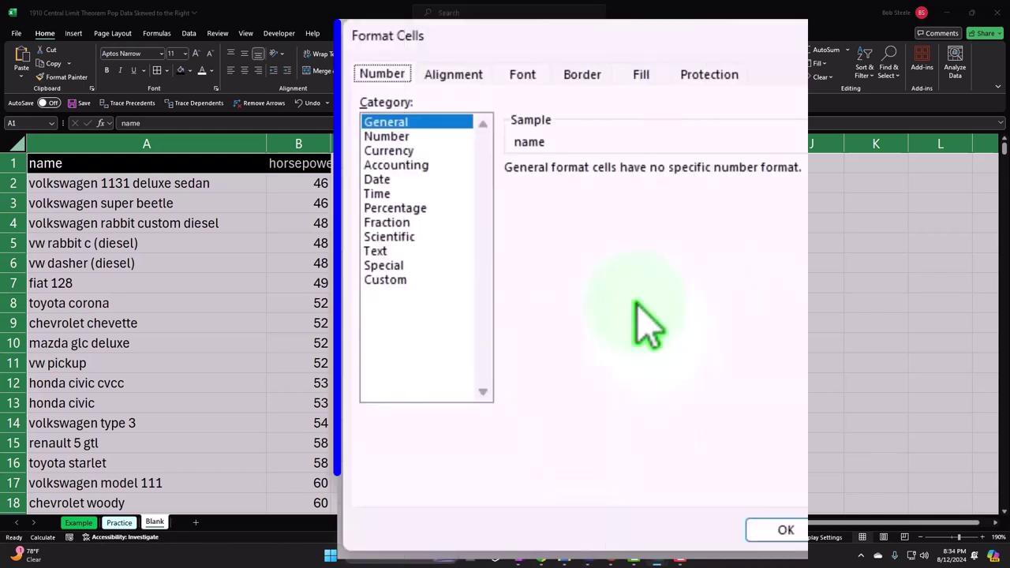
pyautogui.click(399, 134)
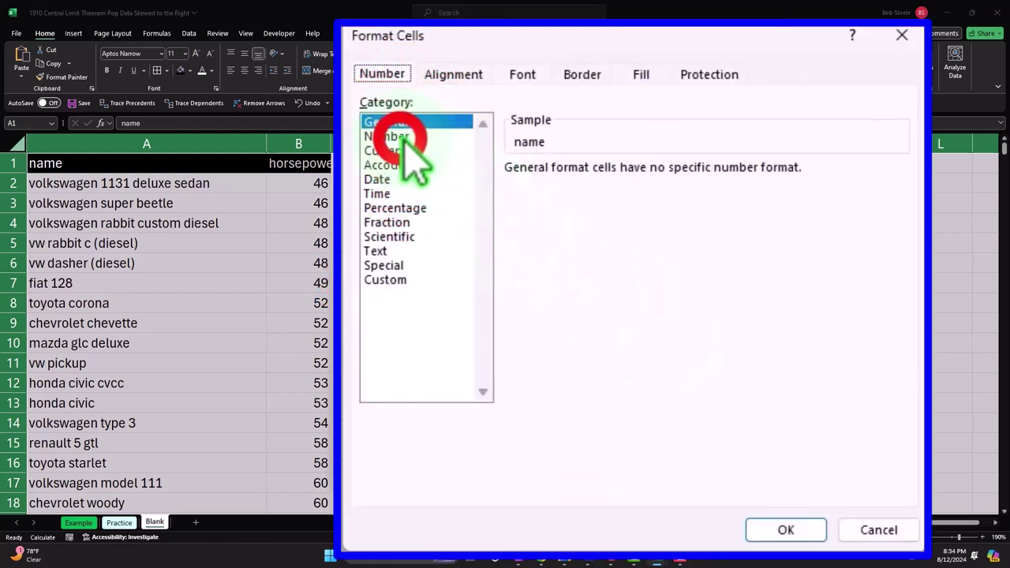
pyautogui.click(544, 284)
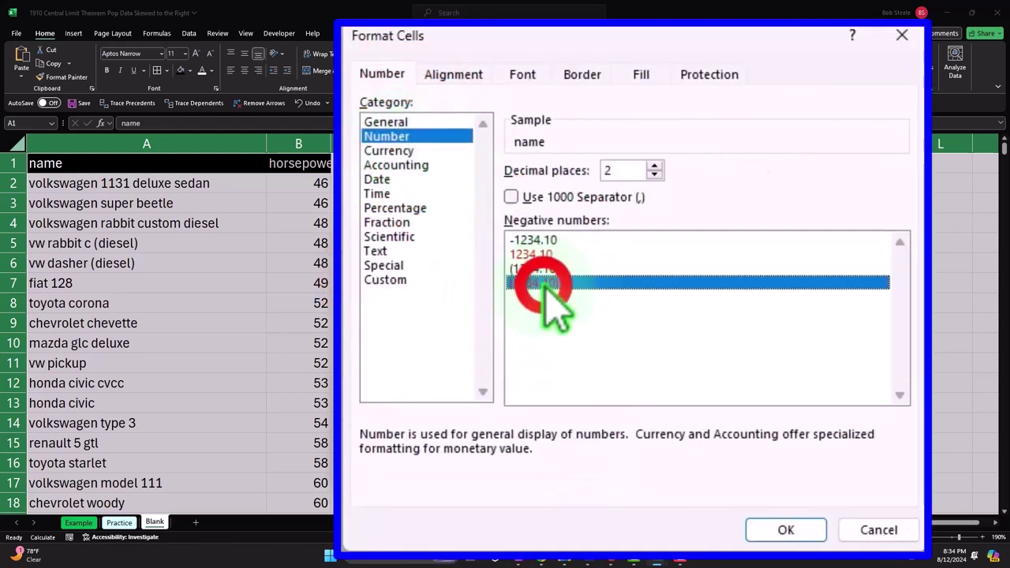
pyautogui.click(655, 176)
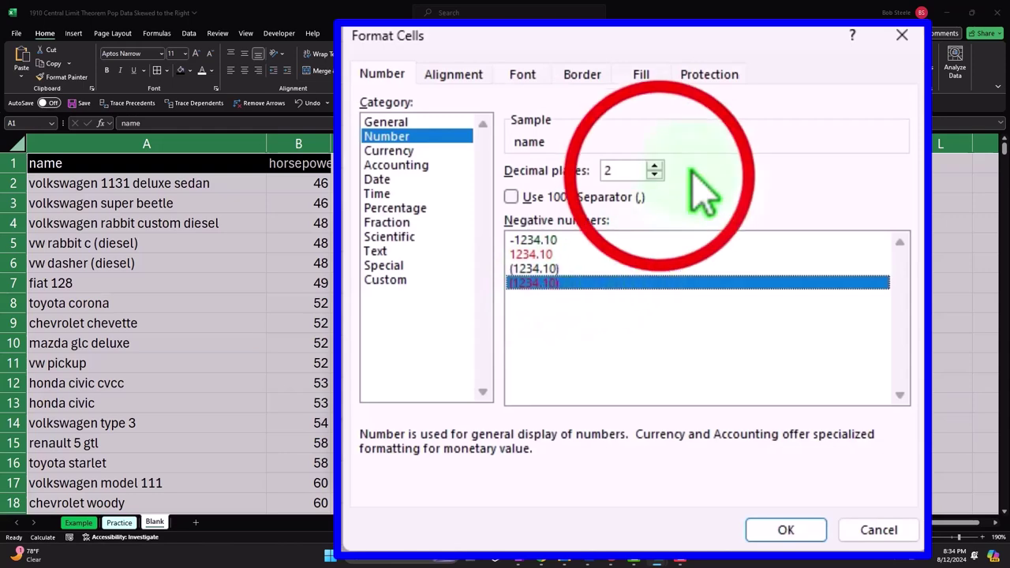
pyautogui.click(654, 175)
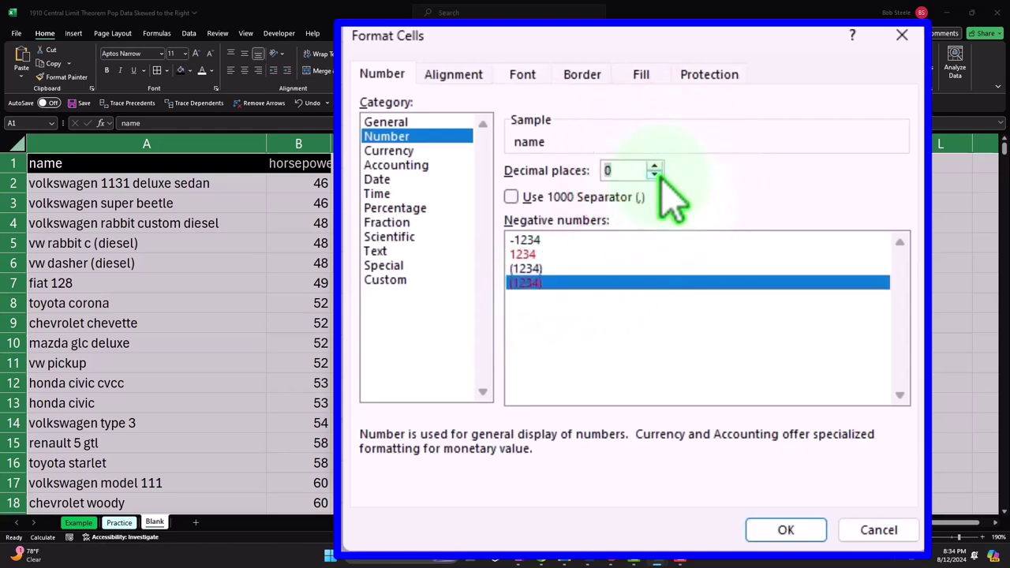
pyautogui.click(778, 530)
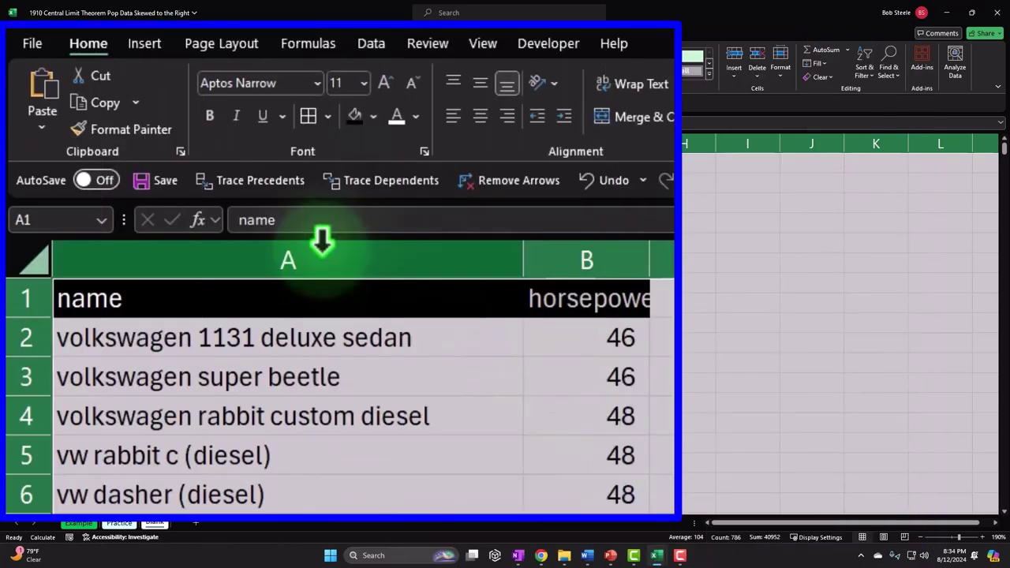
pyautogui.click(212, 118)
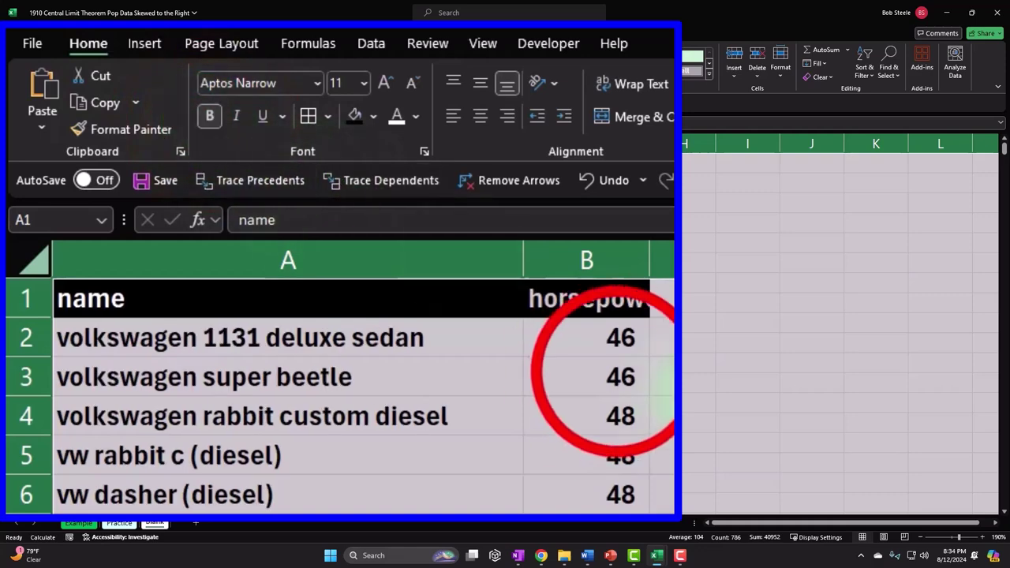
pyautogui.click(619, 372)
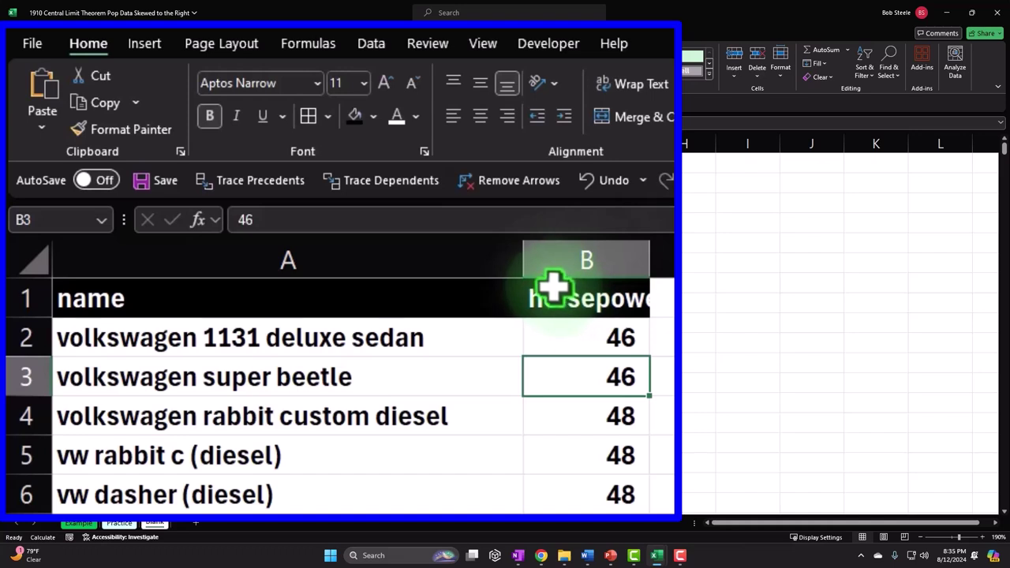
# Insert a new column before the names and give it the header Rows in A1 with black fill and white font
pyautogui.click(130, 260)
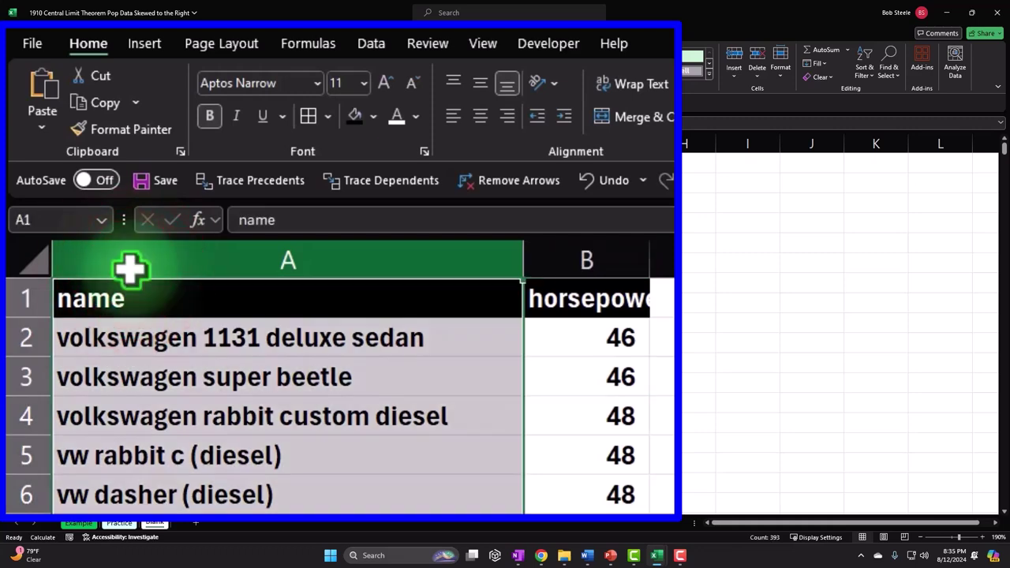
pyautogui.rightClick(169, 417)
pyautogui.click(157, 338)
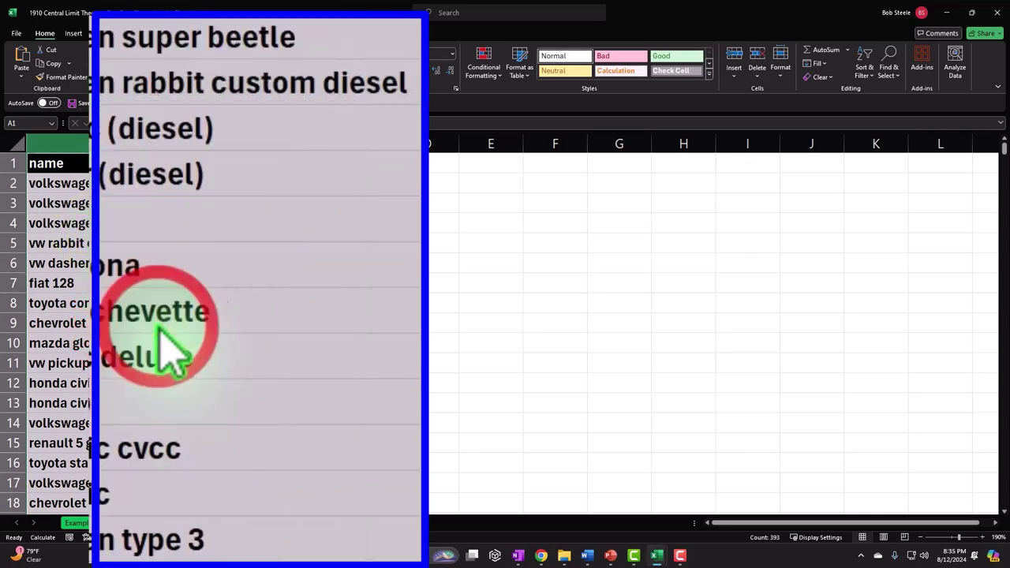
pyautogui.click(66, 171)
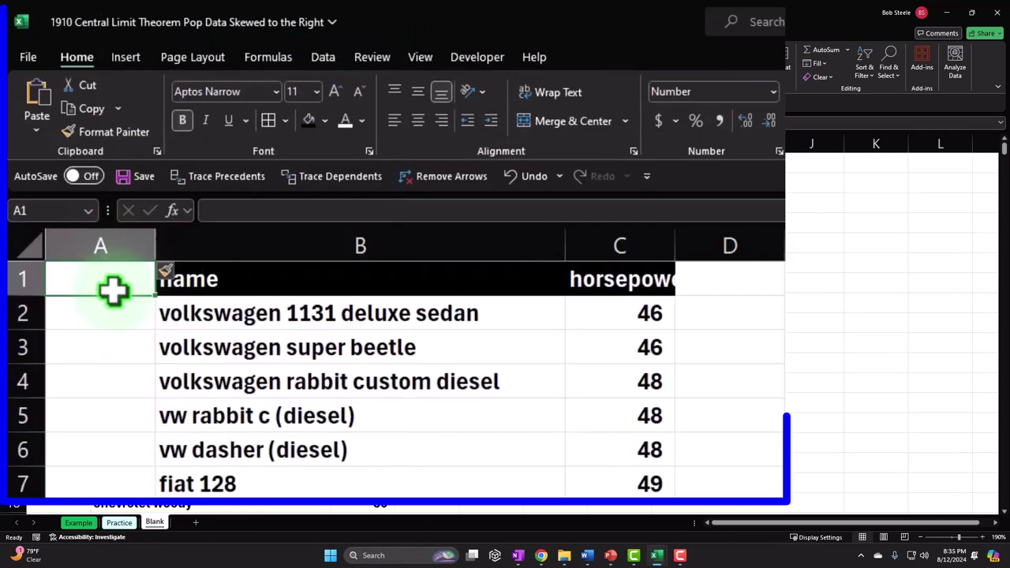
pyautogui.write('Rows')
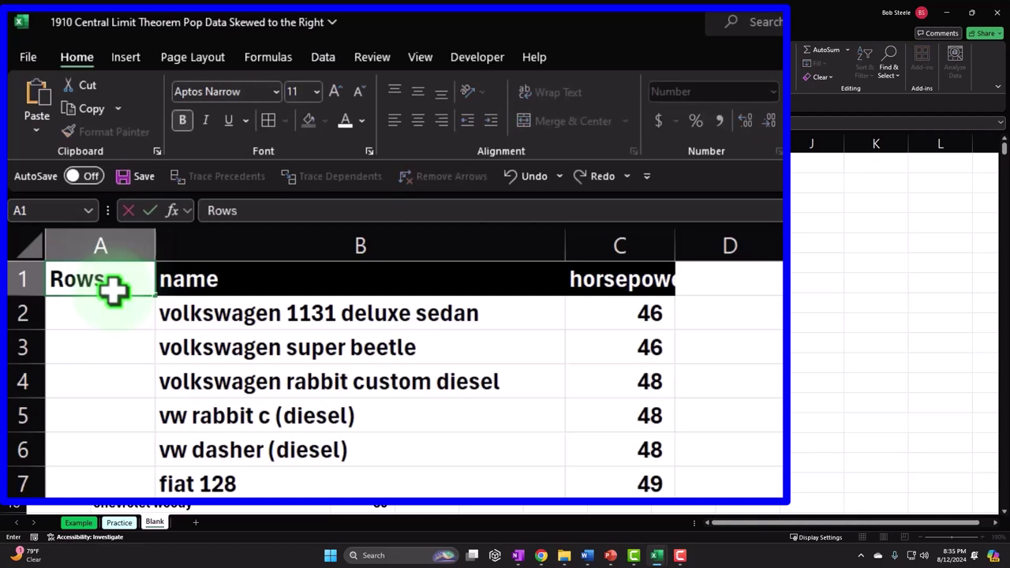
pyautogui.press('Return')
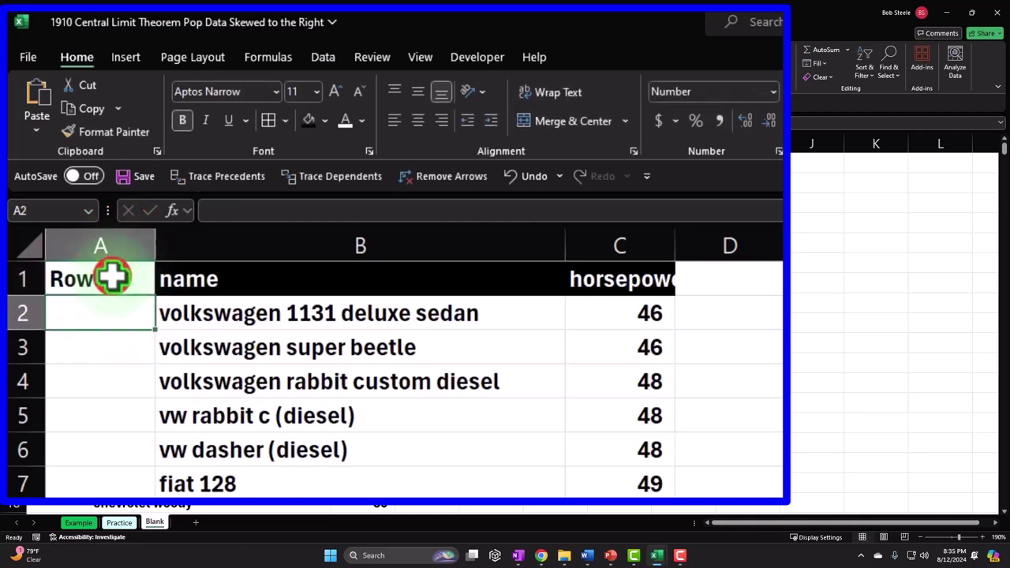
pyautogui.click(108, 276)
pyautogui.click(309, 120)
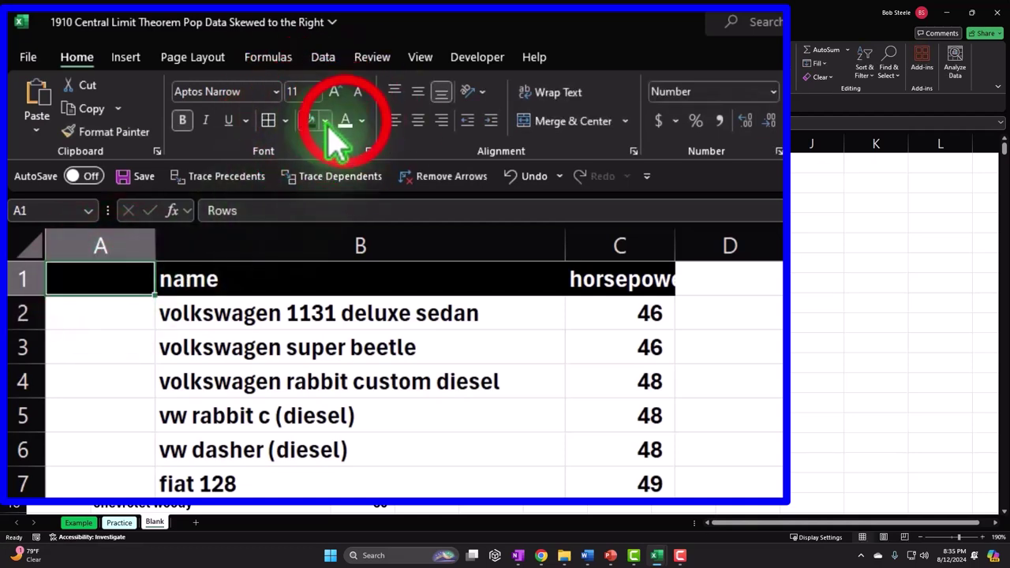
pyautogui.click(345, 120)
# Enter 1 and 2 in A2:A3, fill the number series down to the last car row, and check its end
pyautogui.click(101, 316)
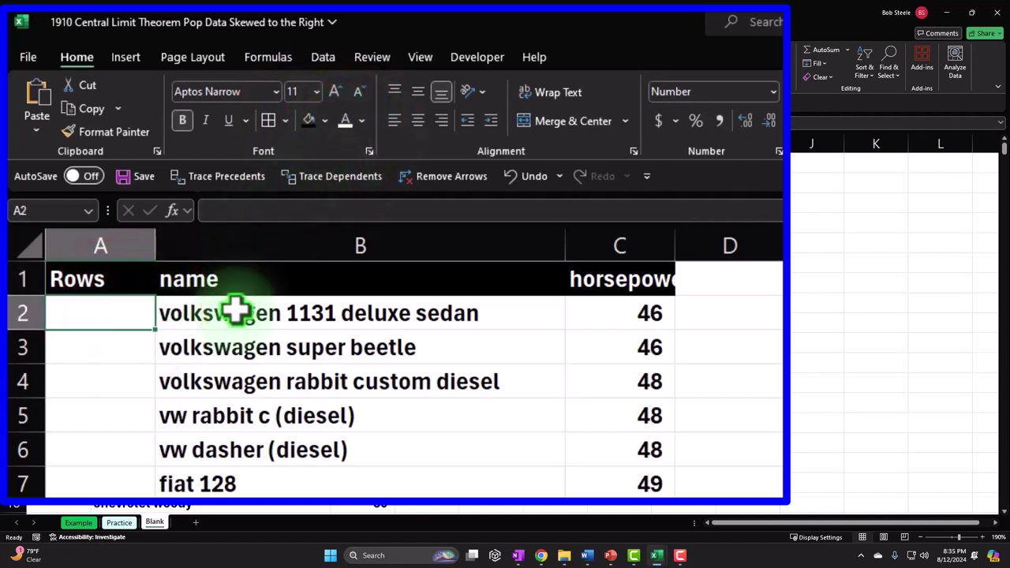
pyautogui.write('1')
pyautogui.press('Return')
pyautogui.write('2')
pyautogui.press('Return')
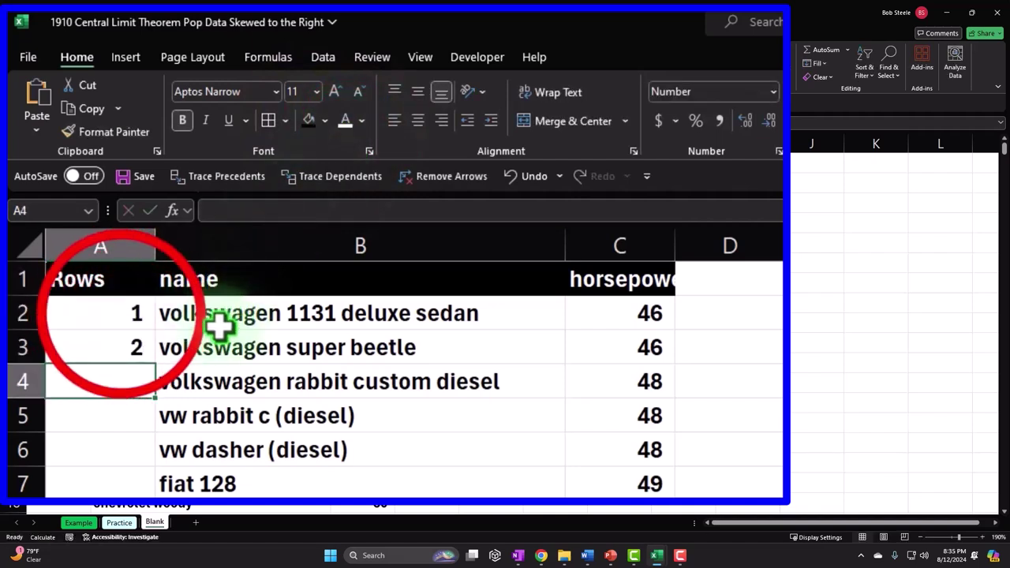
pyautogui.moveTo(120, 315); pyautogui.dragTo(120, 348)
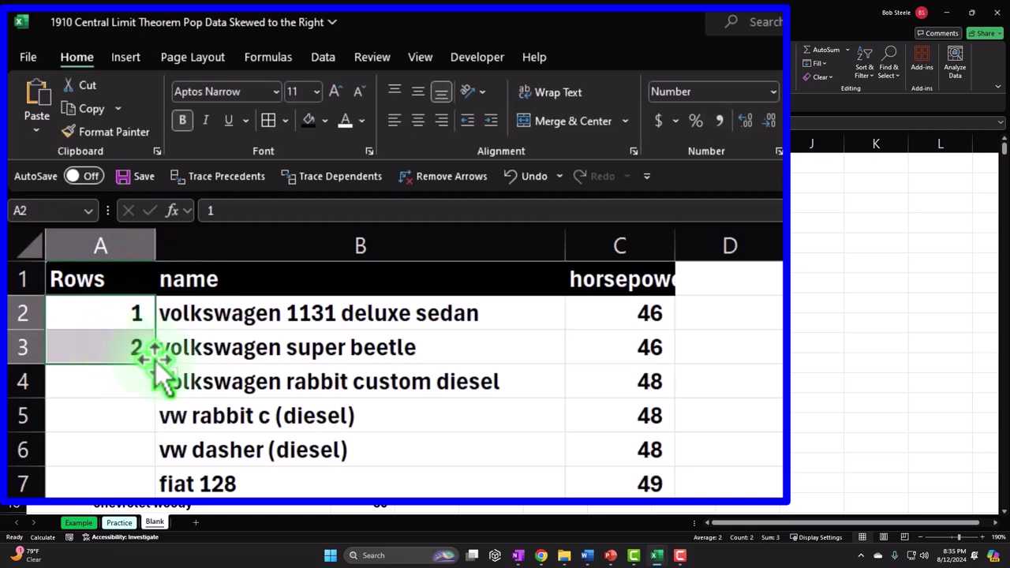
pyautogui.doubleClick(156, 363)
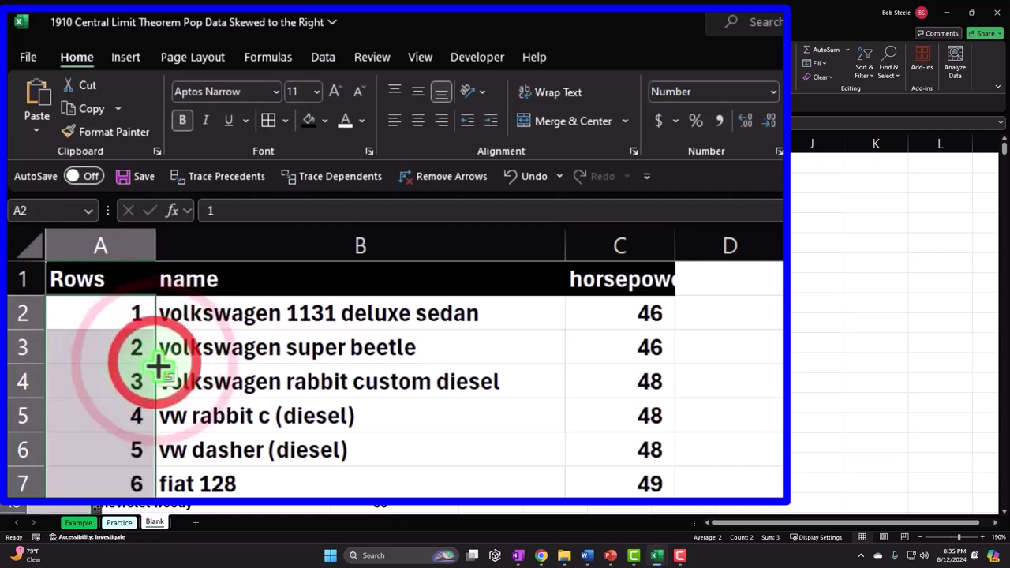
pyautogui.click(131, 371)
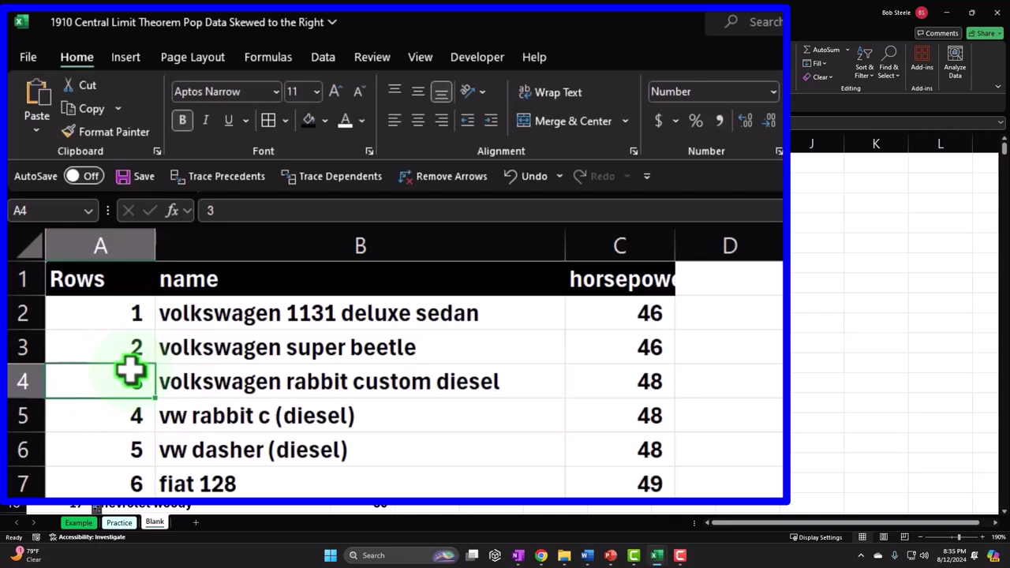
pyautogui.hotkey('ctrl', 'shift', 'Down')
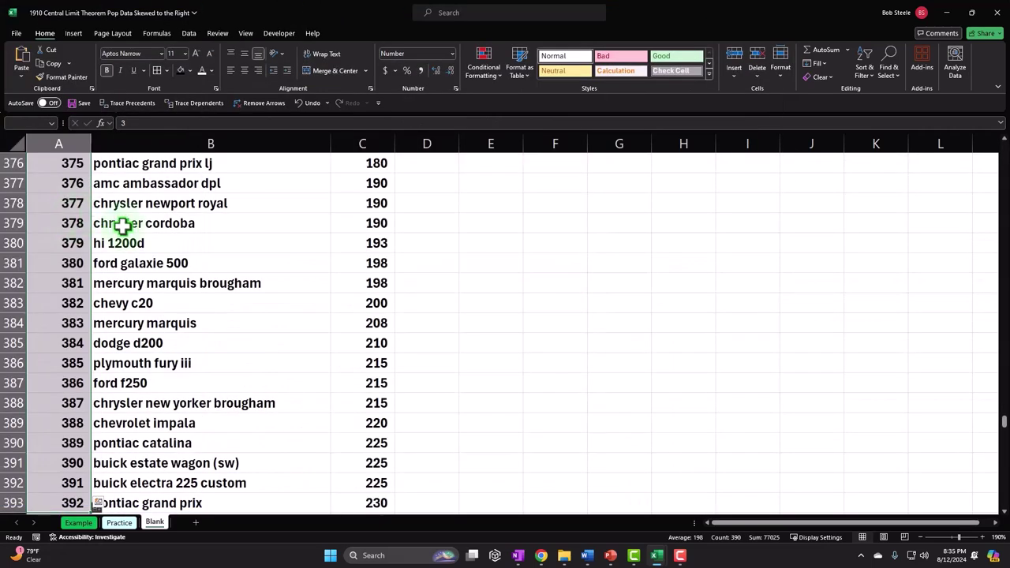
pyautogui.scroll(-1, 158, 249)
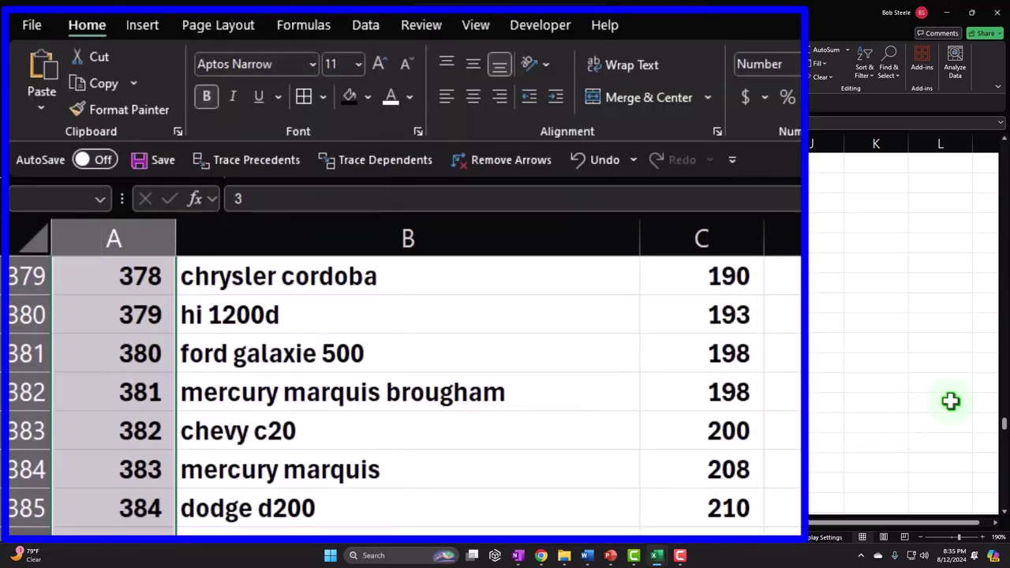
pyautogui.moveTo(1005, 426); pyautogui.dragTo(975, 124)
pyautogui.click(503, 441)
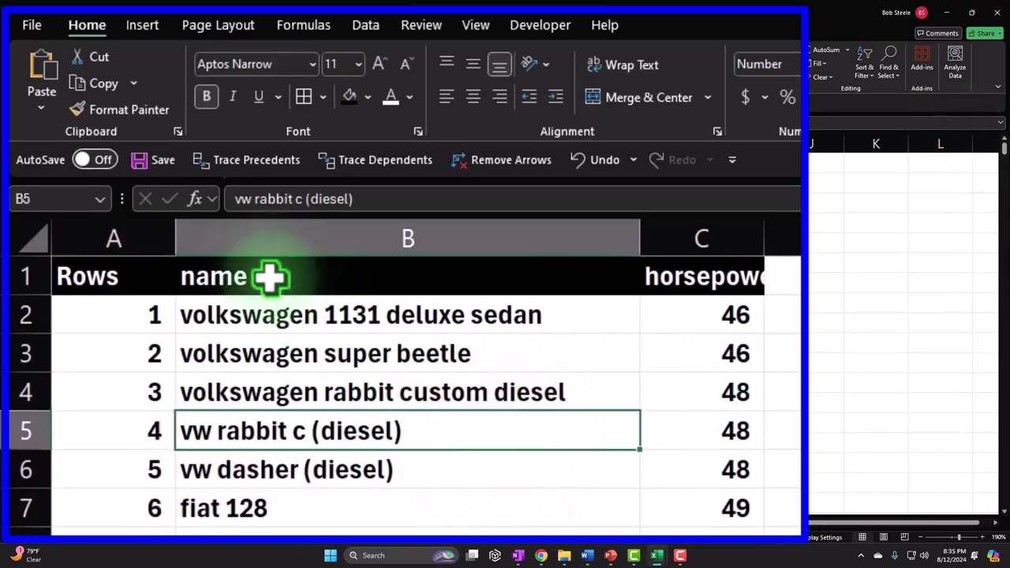
# Narrow column A to fit the Rows header and select the first data row, A2:C2
pyautogui.click(175, 227)
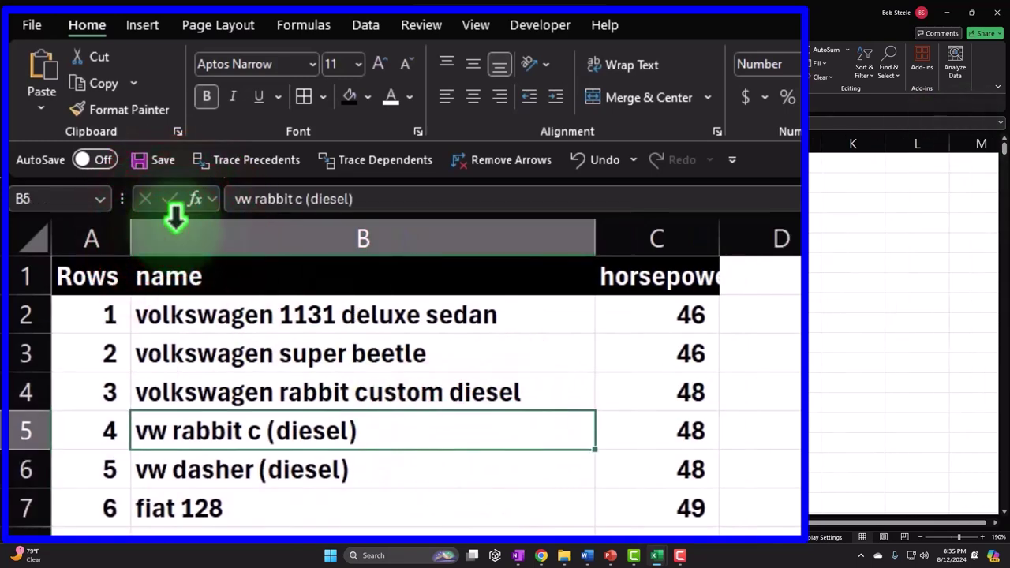
pyautogui.moveTo(176, 221); pyautogui.dragTo(124, 238)
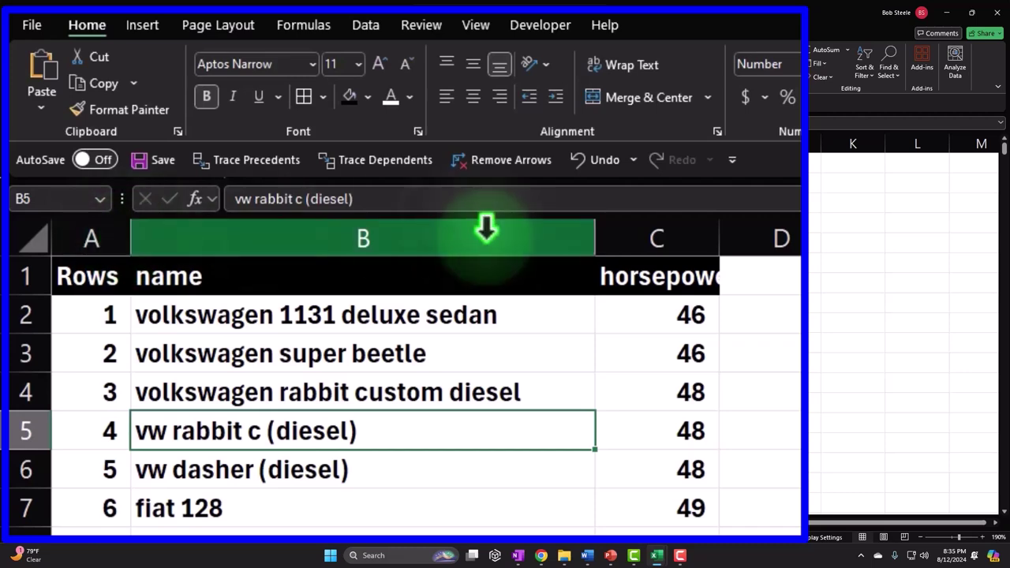
pyautogui.moveTo(95, 318); pyautogui.dragTo(656, 329)
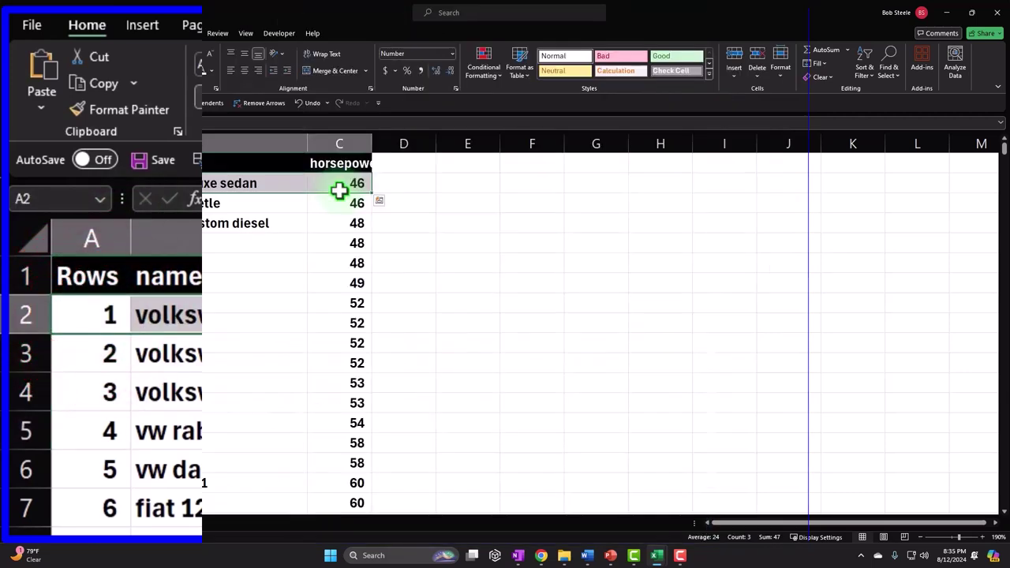
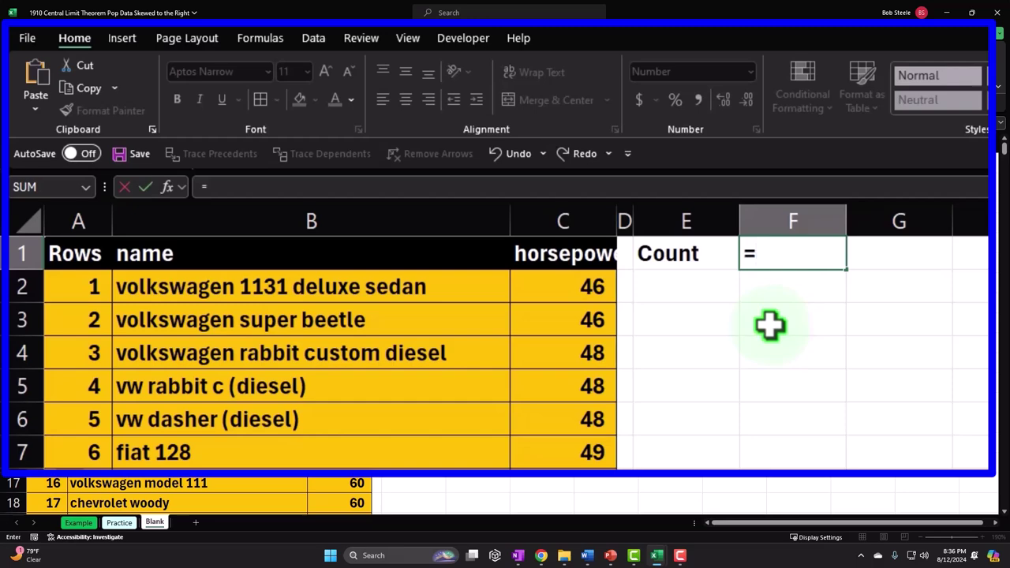
# Complete the formula in F1 beside the Count label with COUNT over the horsepower values in C2:C393
pyautogui.write('coun')
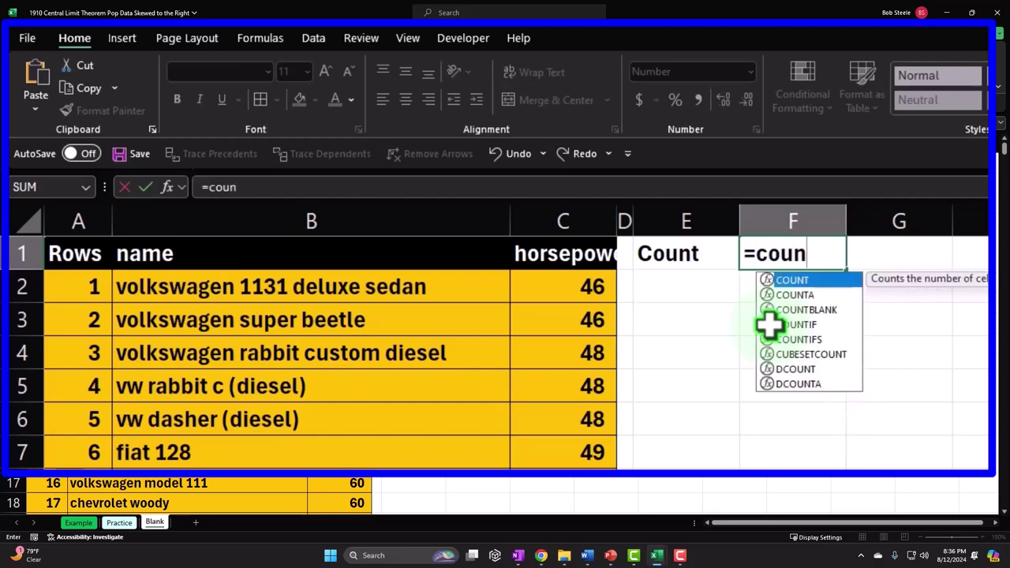
pyautogui.press('Tab')
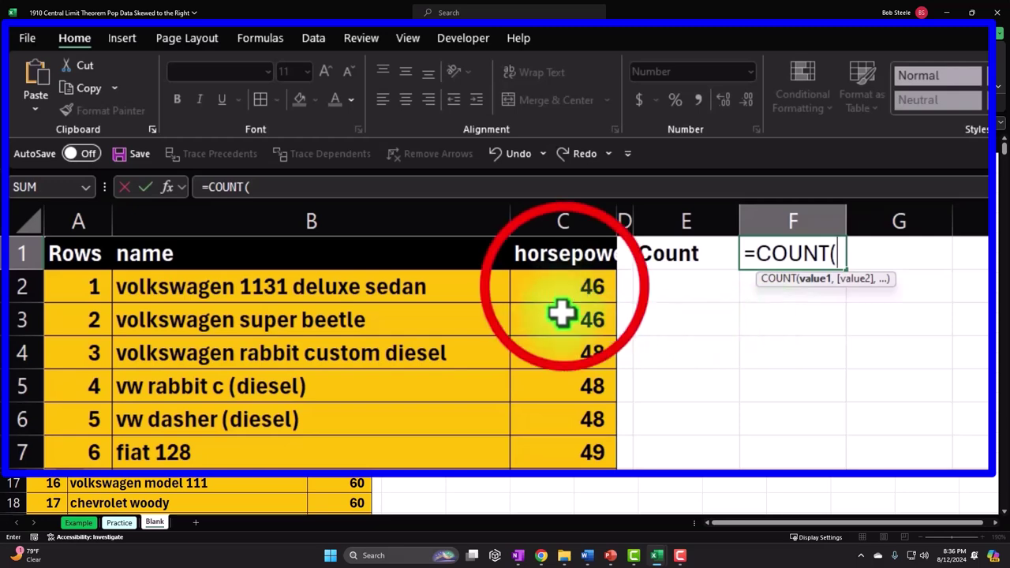
pyautogui.click(563, 287)
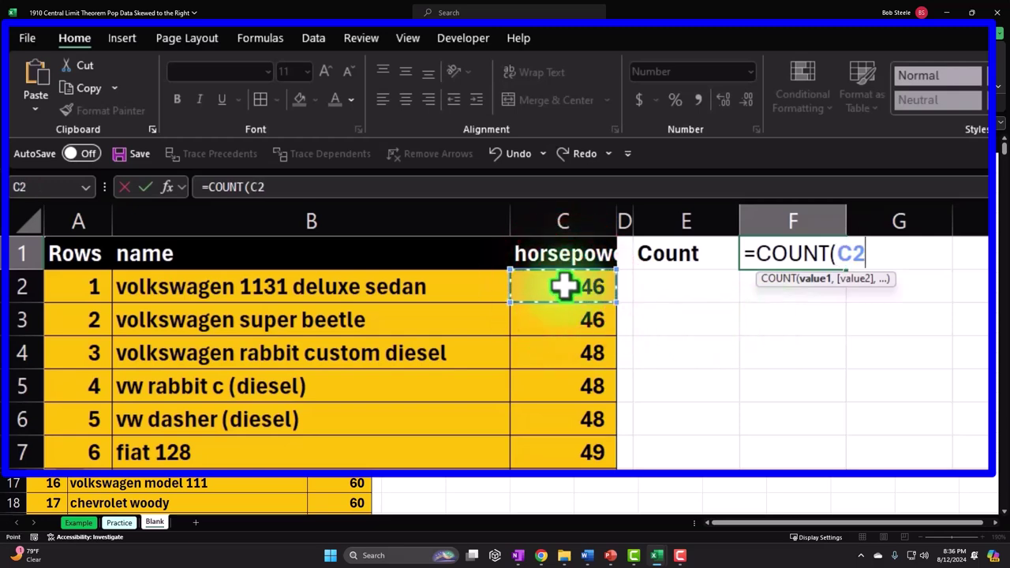
pyautogui.hotkey('ctrl', 'shift', 'Down')
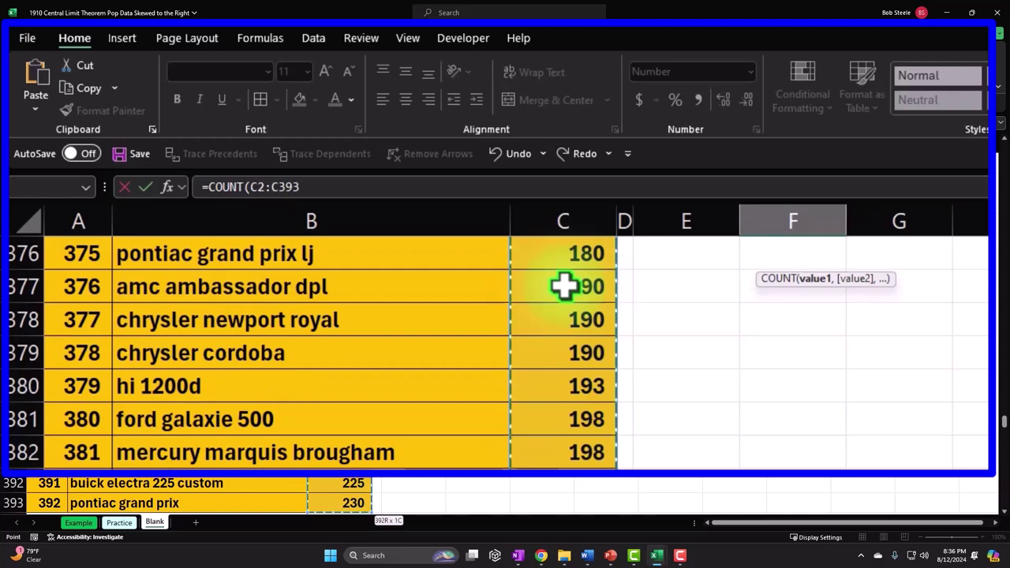
pyautogui.press('Return')
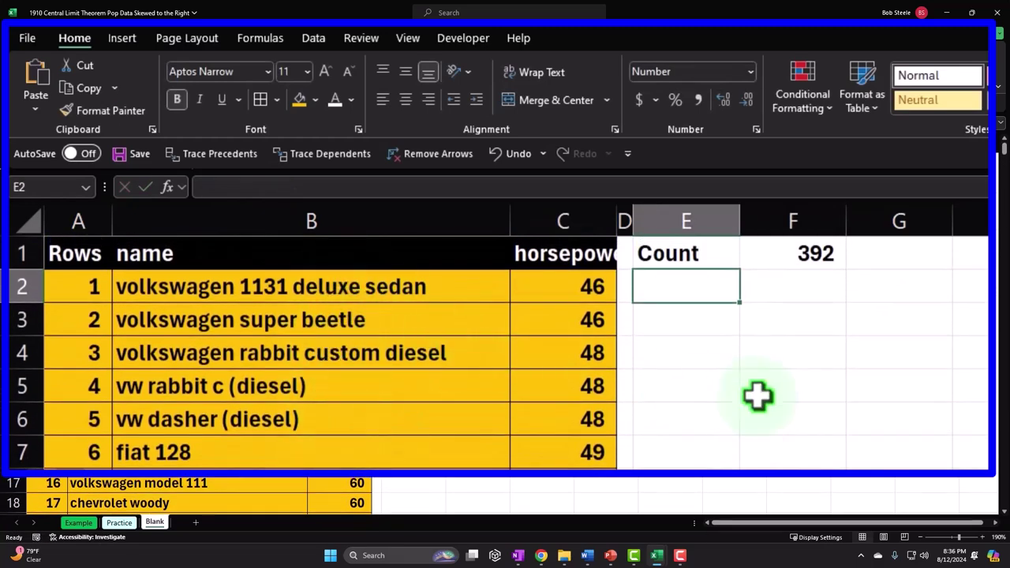
# Enter a COUNTA formula in F2 over all the car names in column B, starting from B2
pyautogui.press('Right')
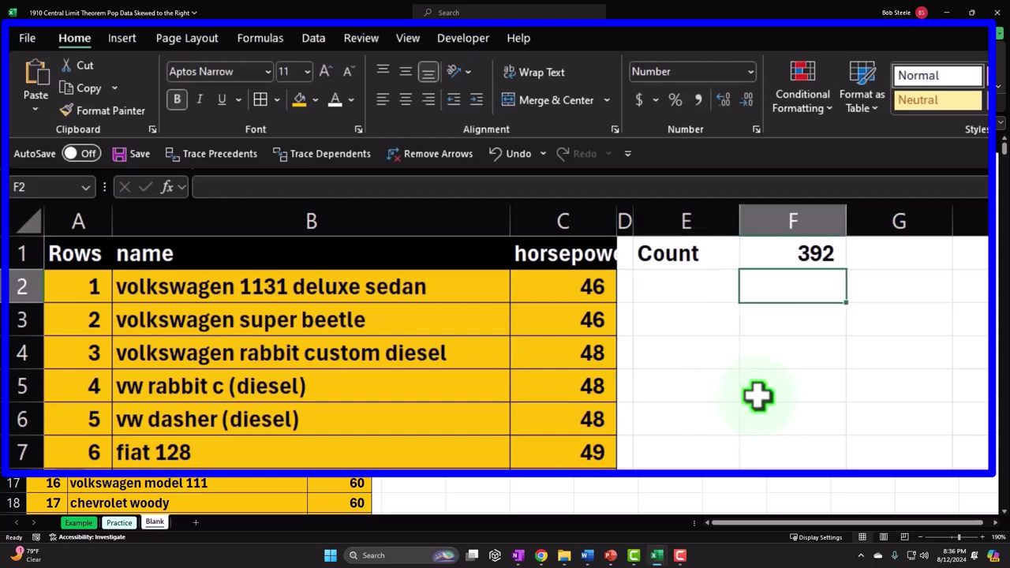
pyautogui.write('=coun')
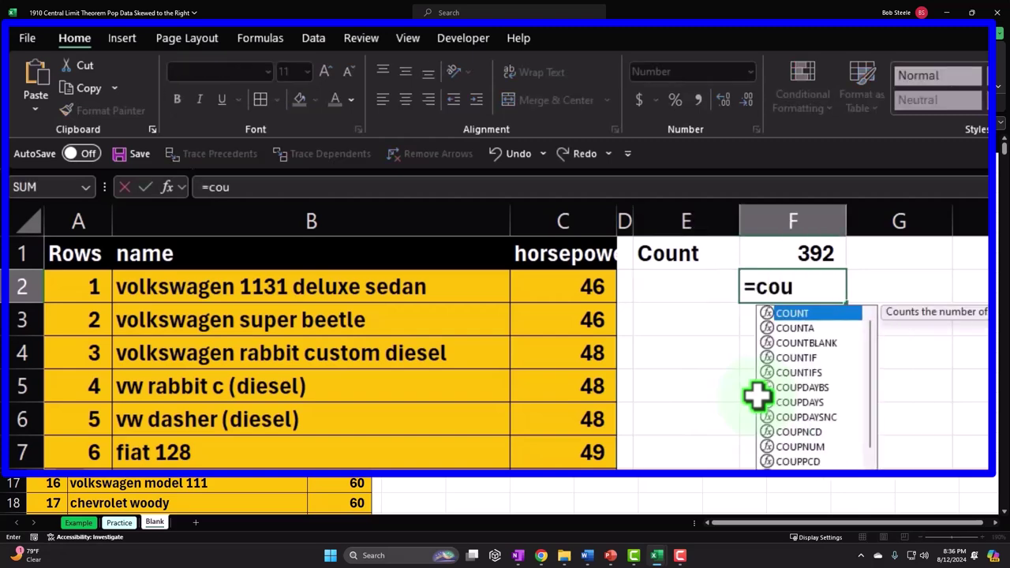
pyautogui.click(817, 330)
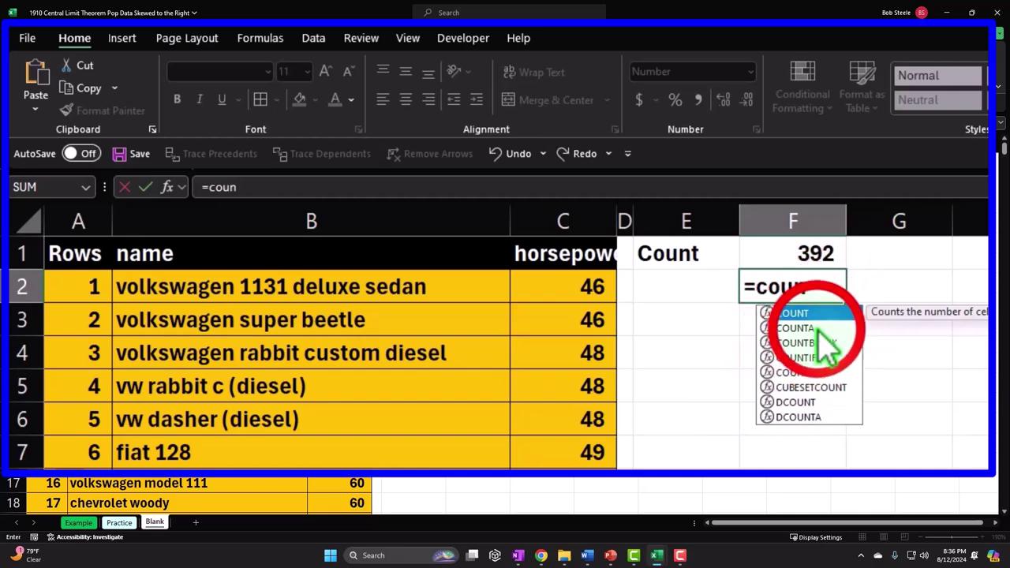
pyautogui.doubleClick(817, 330)
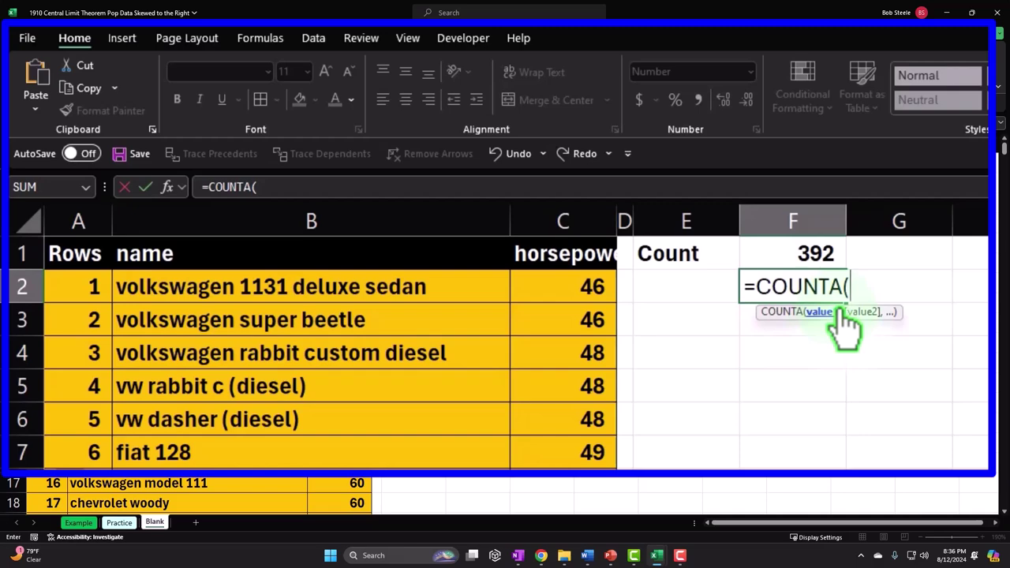
pyautogui.click(371, 280)
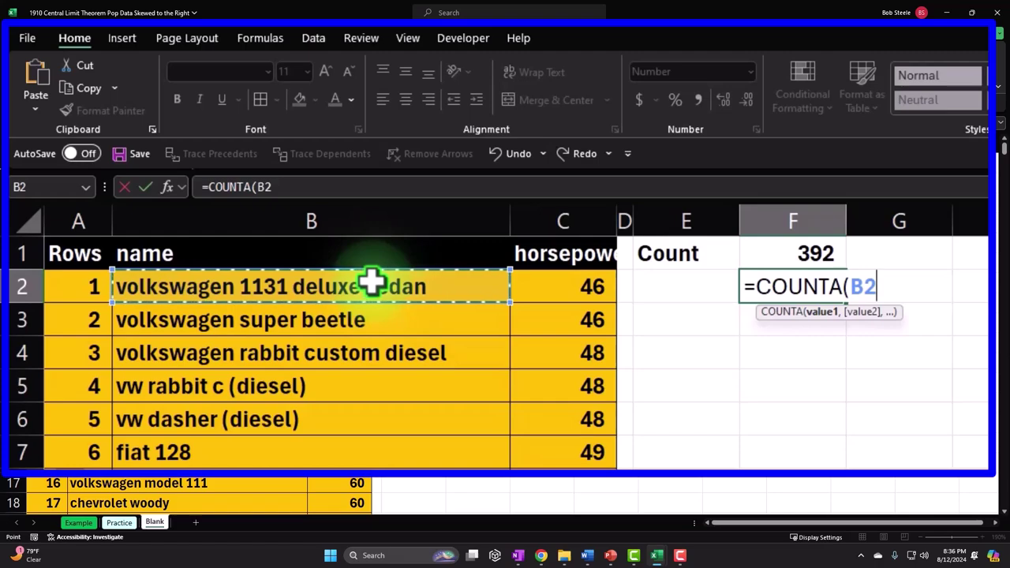
pyautogui.hotkey('ctrl', 'shift', 'Down')
pyautogui.press('Return')
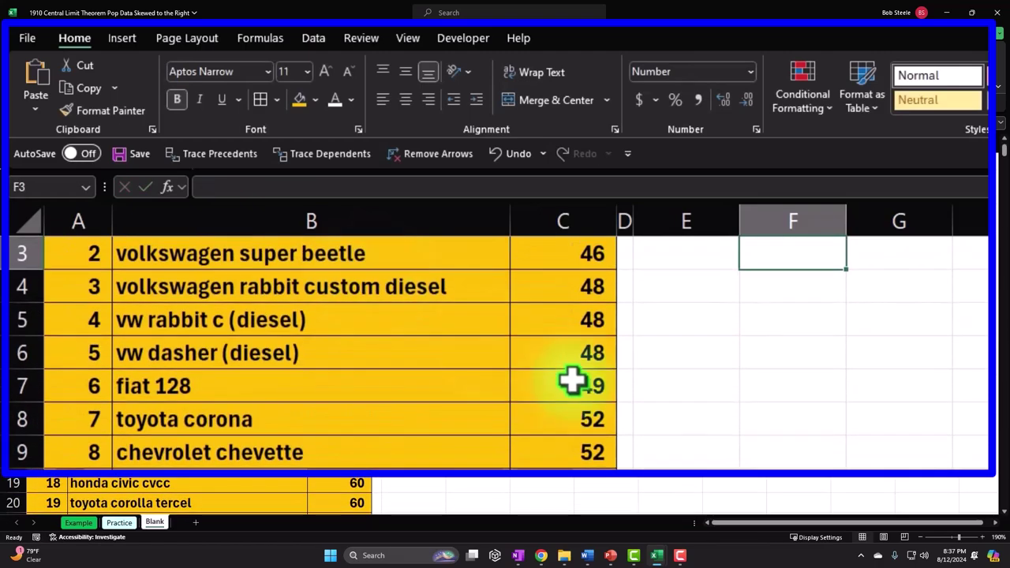
pyautogui.scroll(1, 592, 379)
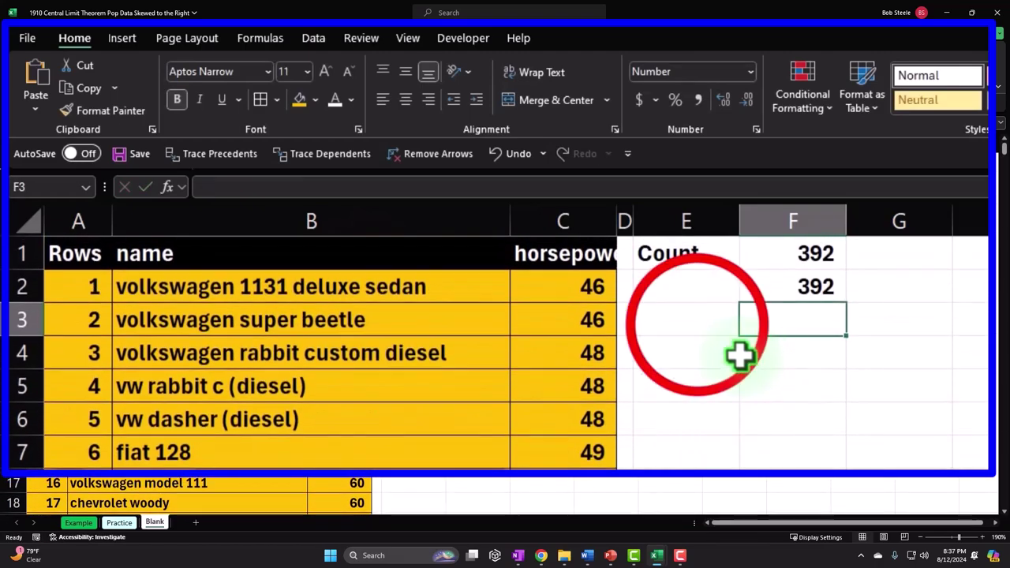
# Label E3 Mean and calculate the AVERAGE of the horsepower values C2:C393 in F3
pyautogui.click(697, 323)
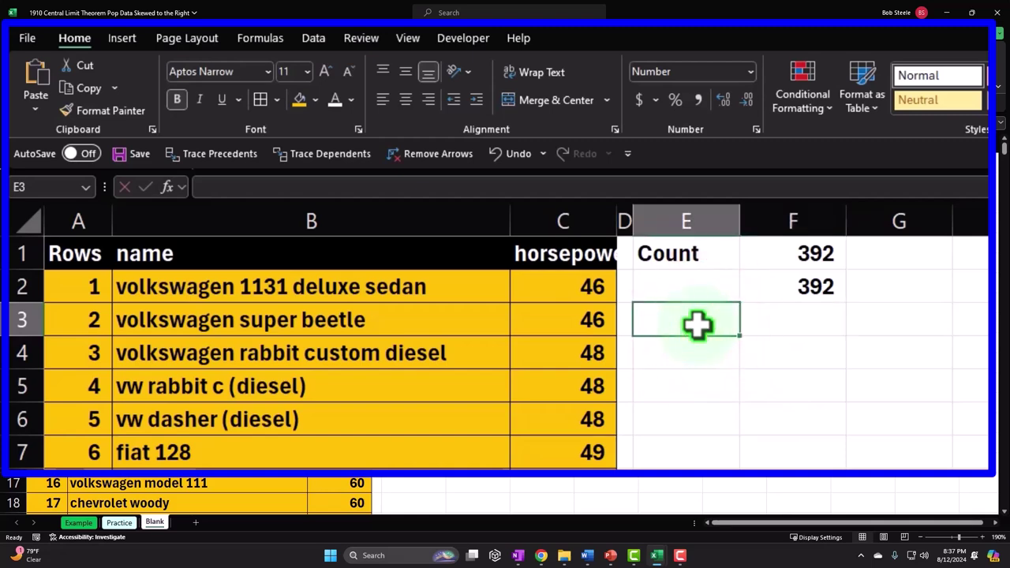
pyautogui.write('Mean')
pyautogui.press('Tab')
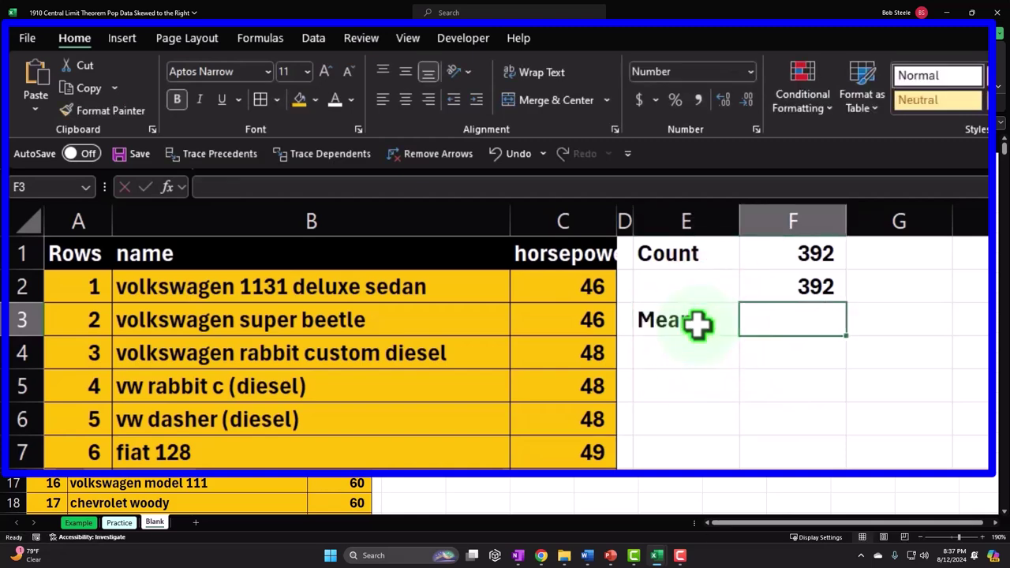
pyautogui.write('=aver')
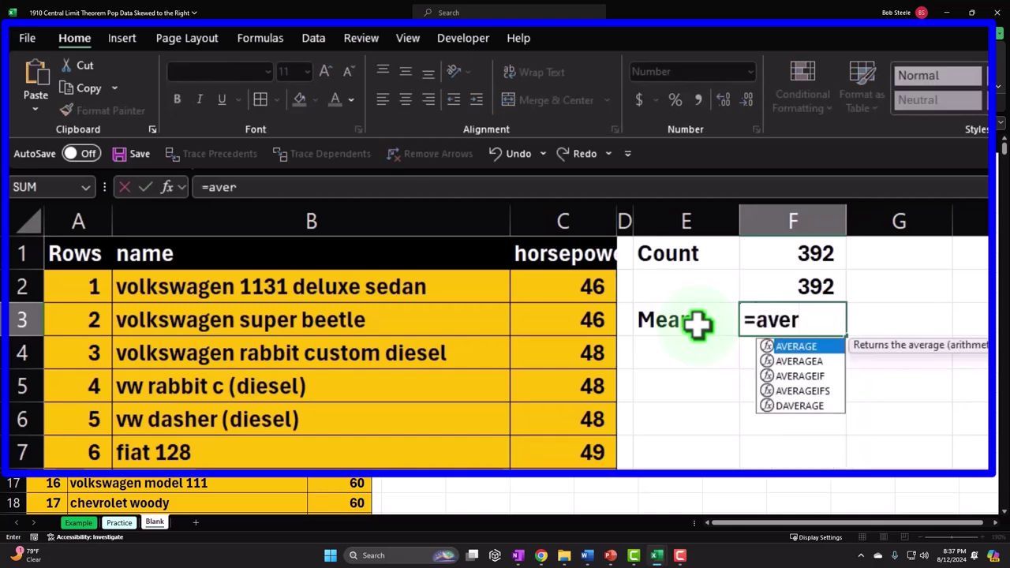
pyautogui.press('Tab')
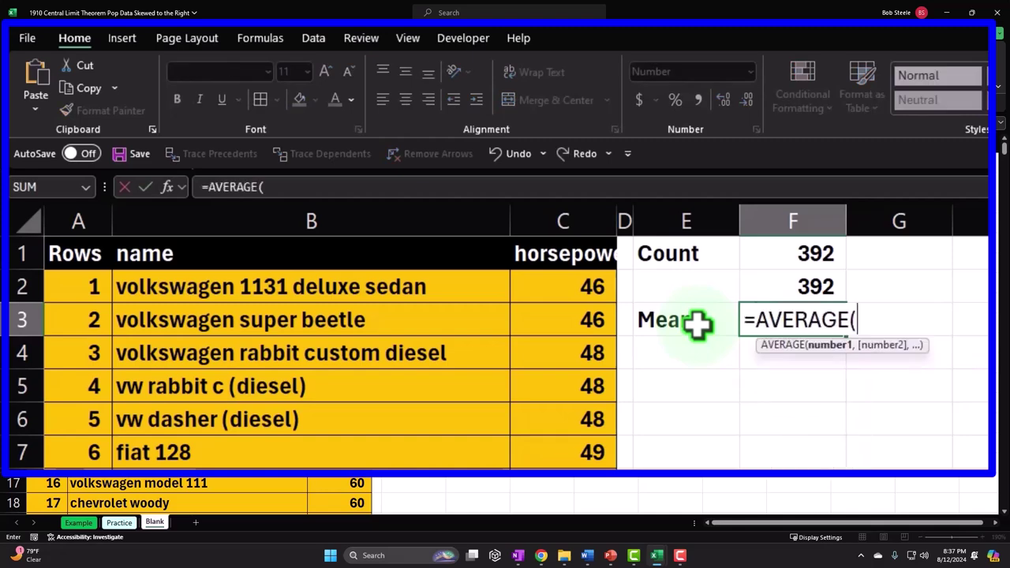
pyautogui.press('Left')
pyautogui.press('Left')
pyautogui.press('Left')
pyautogui.press('Up')
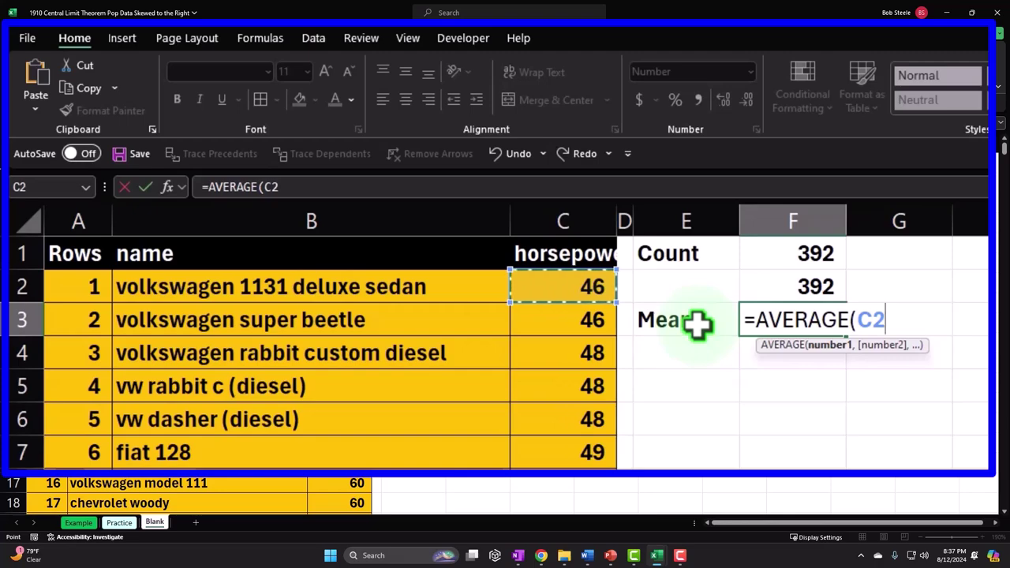
pyautogui.hotkey('ctrl', 'shift', 'Down')
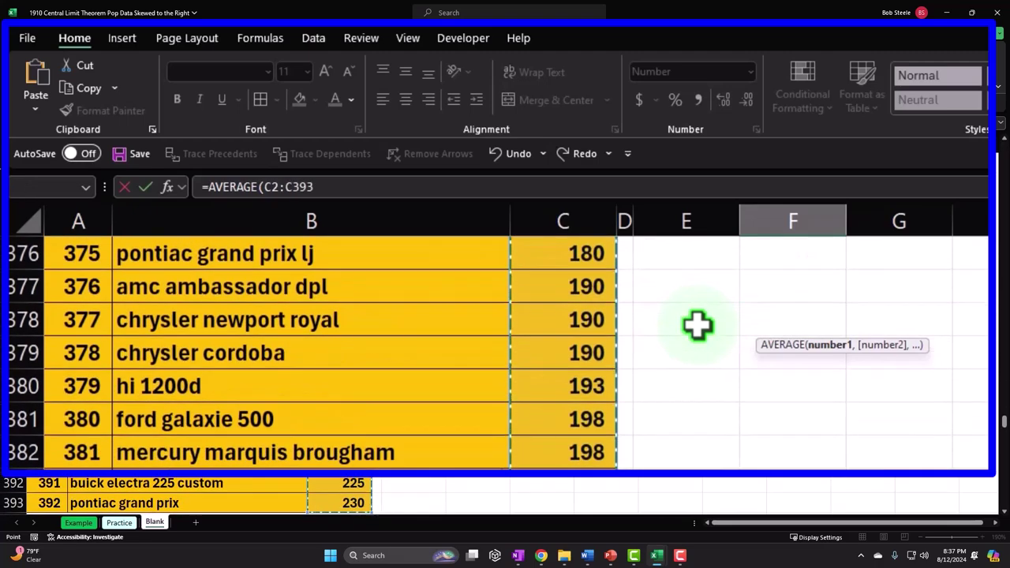
pyautogui.press('Return')
pyautogui.scroll(1, 700, 325)
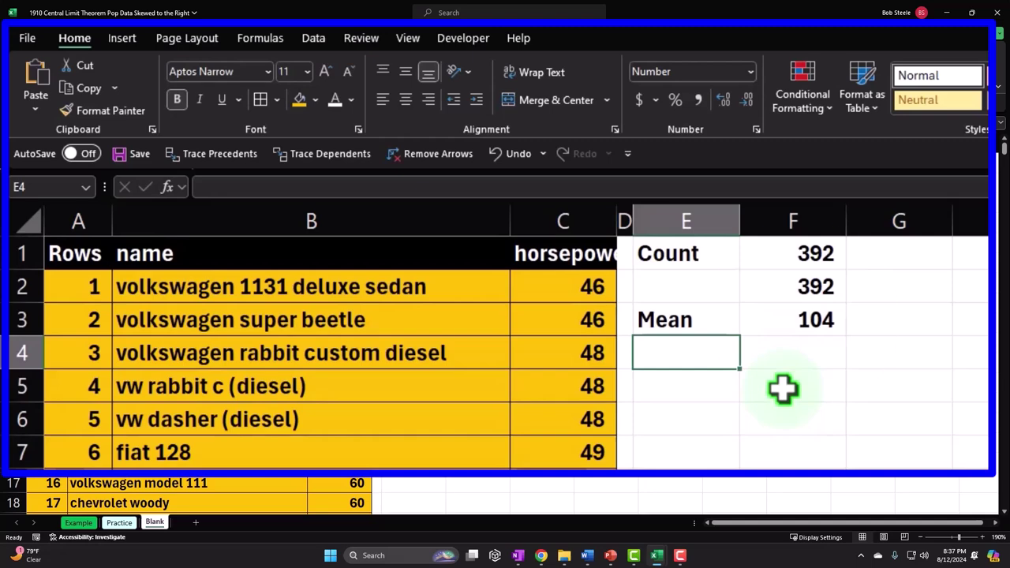
# Display the mean in F3 with two decimal places
pyautogui.click(801, 318)
pyautogui.click(728, 96)
pyautogui.click(728, 96)
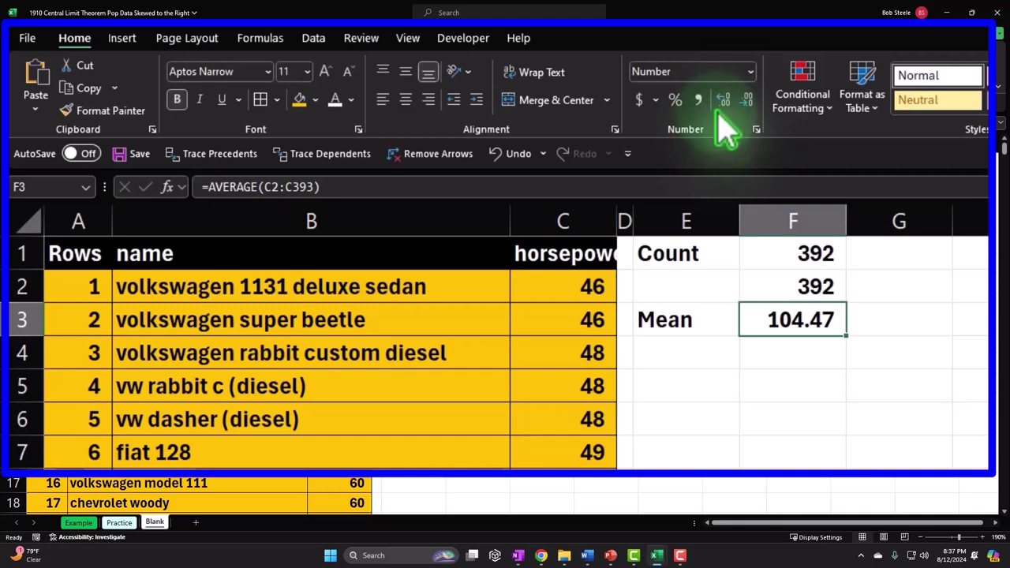
# Label E4 STDp, calculate the population standard deviation of C2:C393 with STDEV.P in F4, and review the formula
pyautogui.press('Down')
pyautogui.press('Left')
pyautogui.write('STDp')
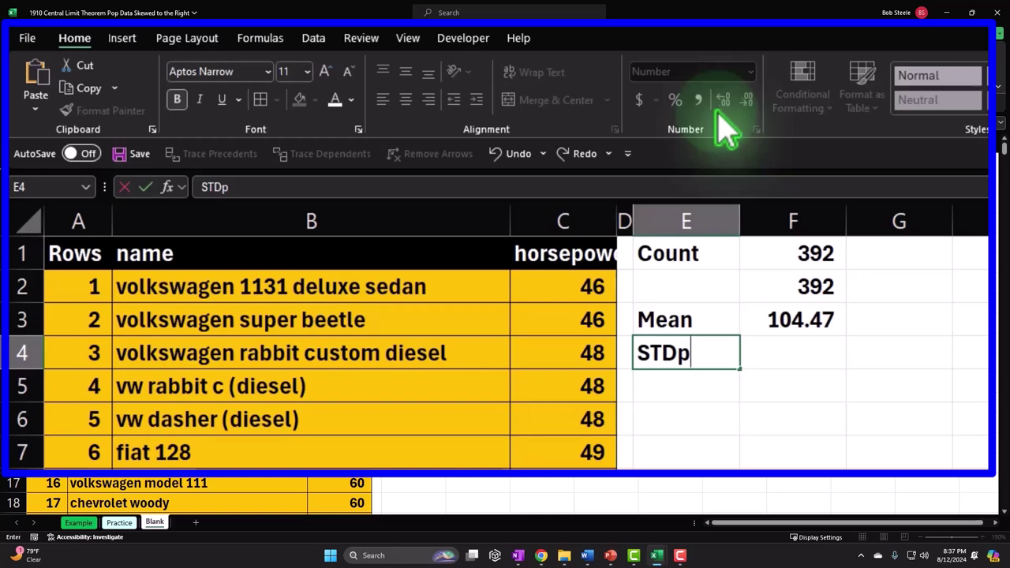
pyautogui.press('Tab')
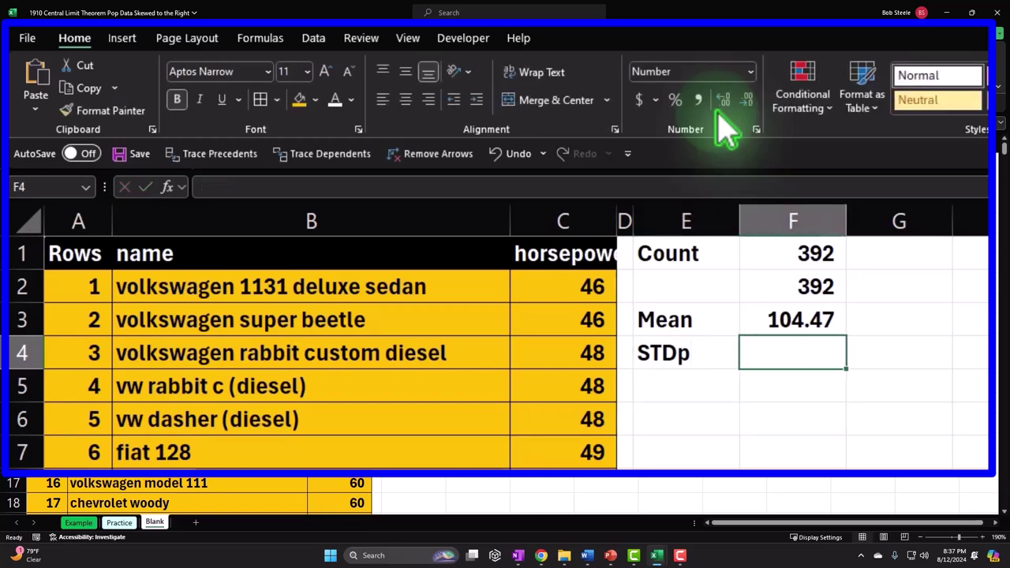
pyautogui.write('=st')
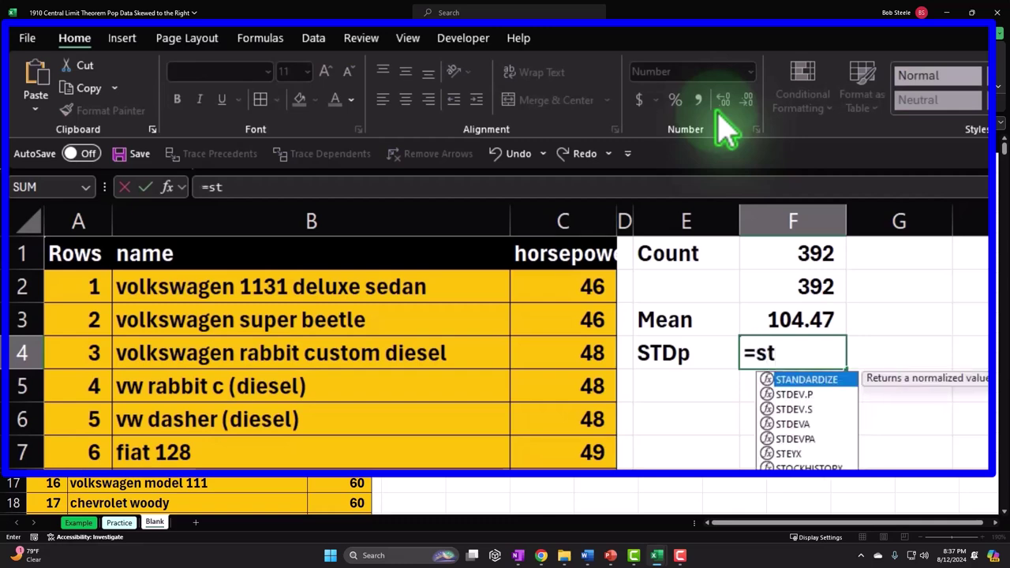
pyautogui.write('d')
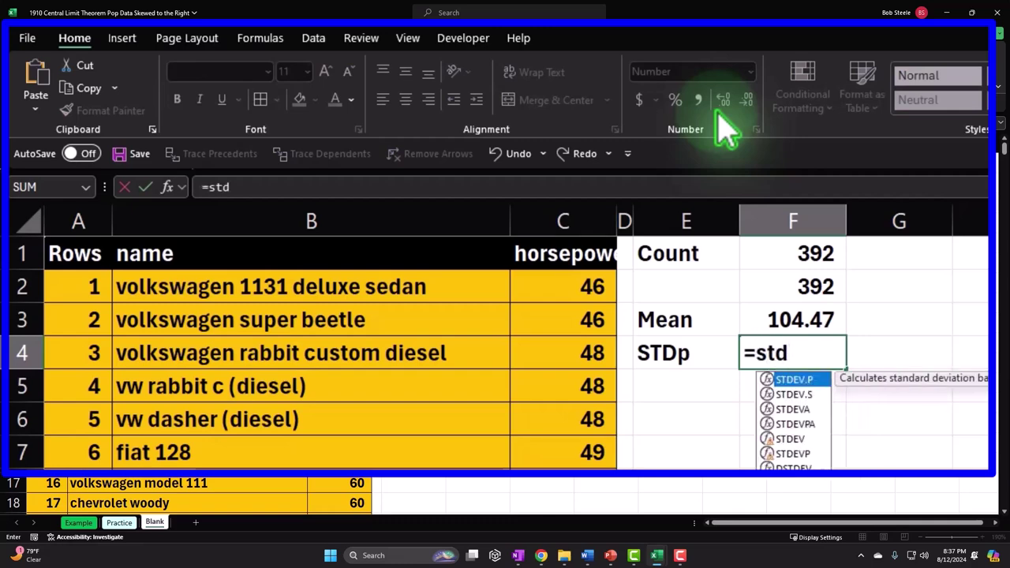
pyautogui.press('Tab')
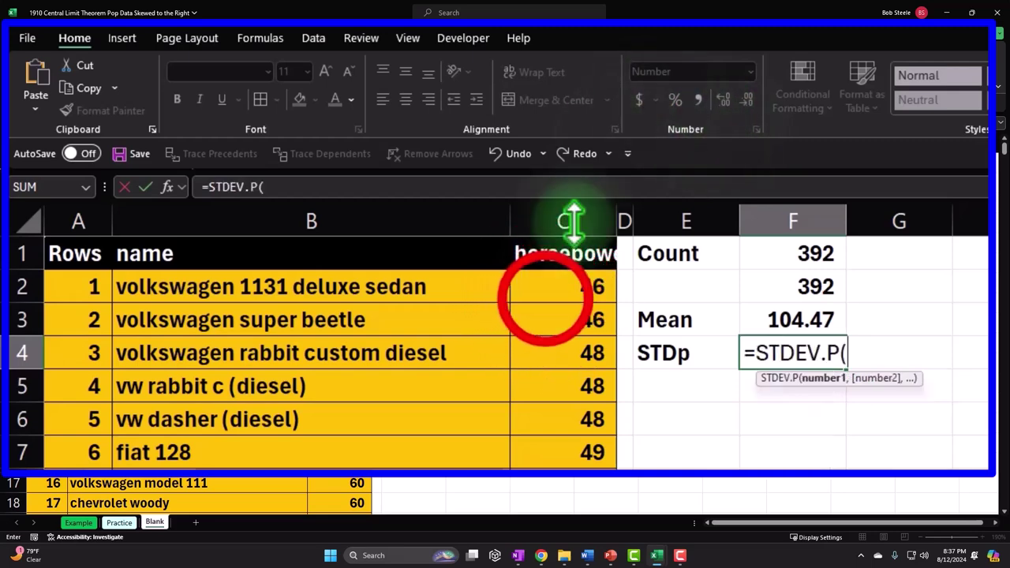
pyautogui.click(545, 294)
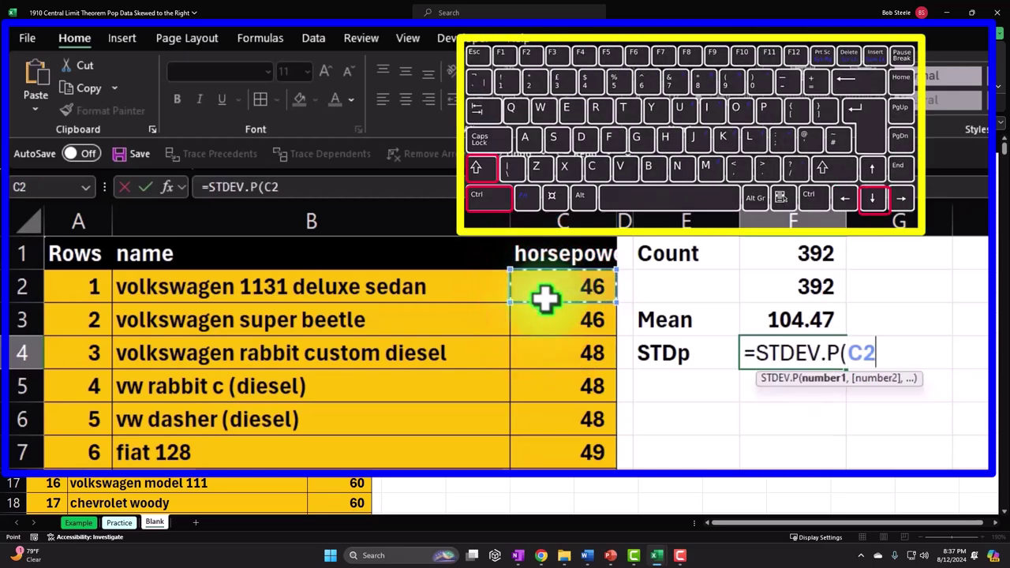
pyautogui.hotkey('ctrl', 'shift', 'Down')
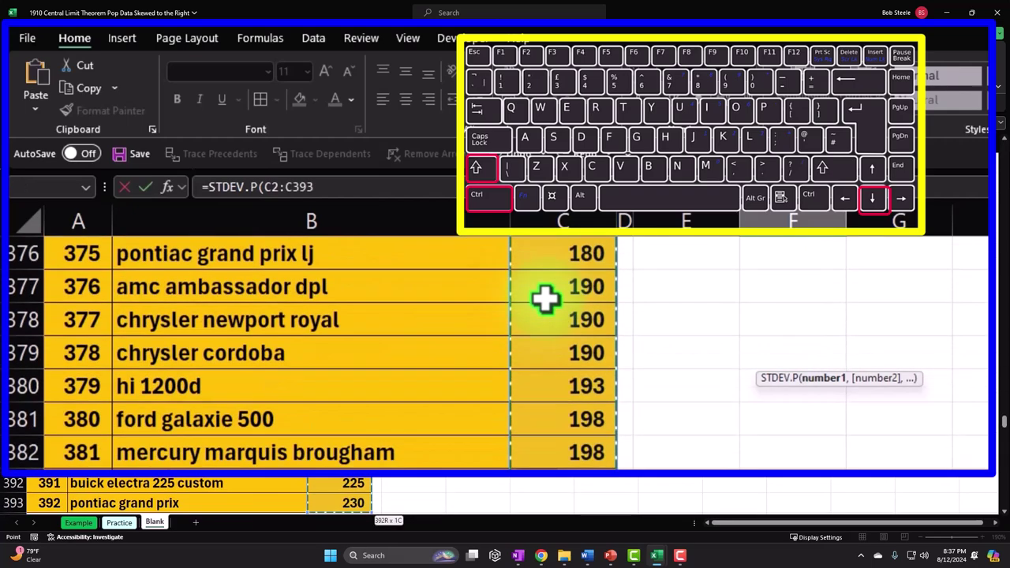
pyautogui.press('Return')
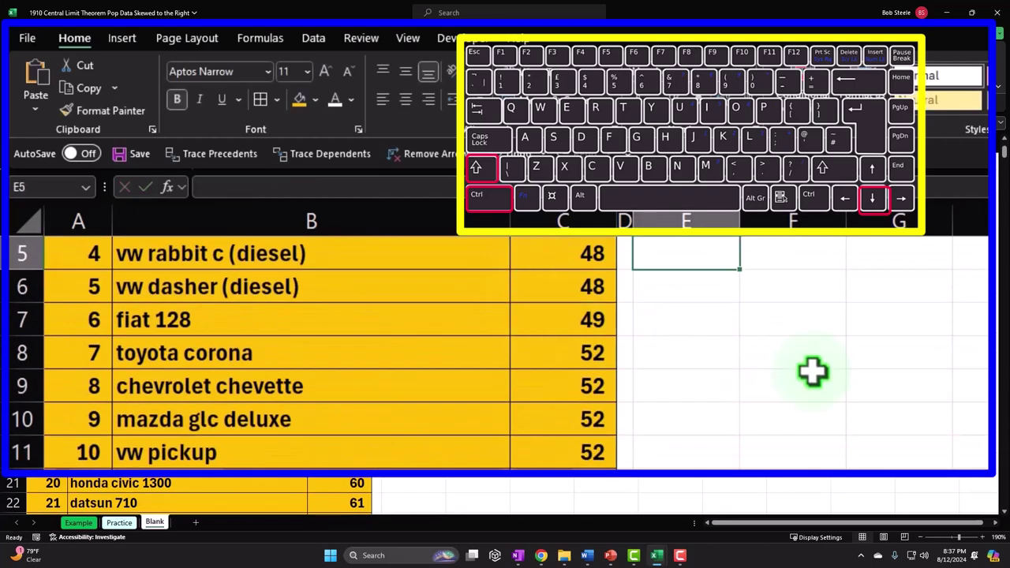
pyautogui.doubleClick(826, 353)
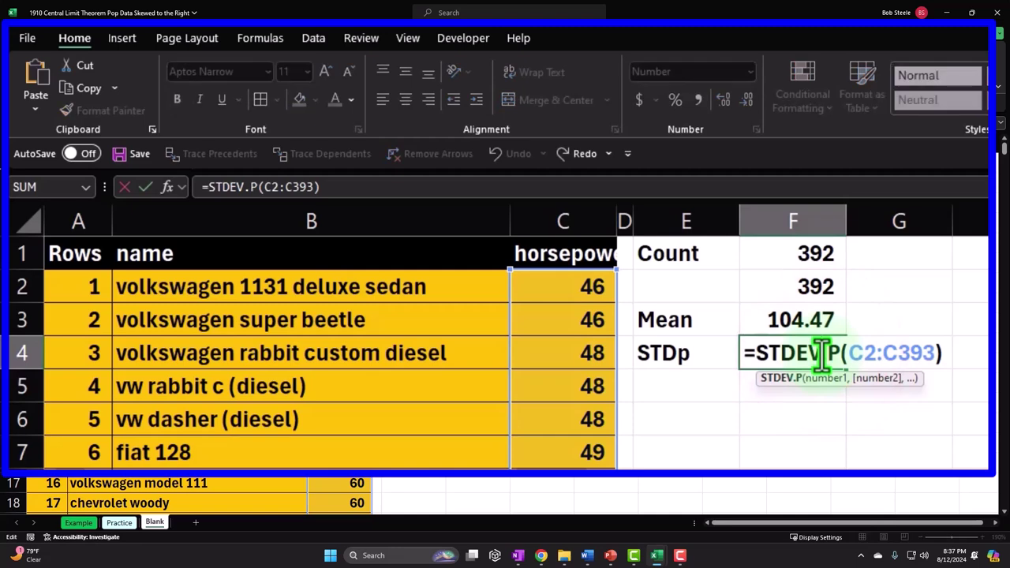
pyautogui.press('Return')
# Display the standard deviation in F4 with two decimal places
pyautogui.click(824, 353)
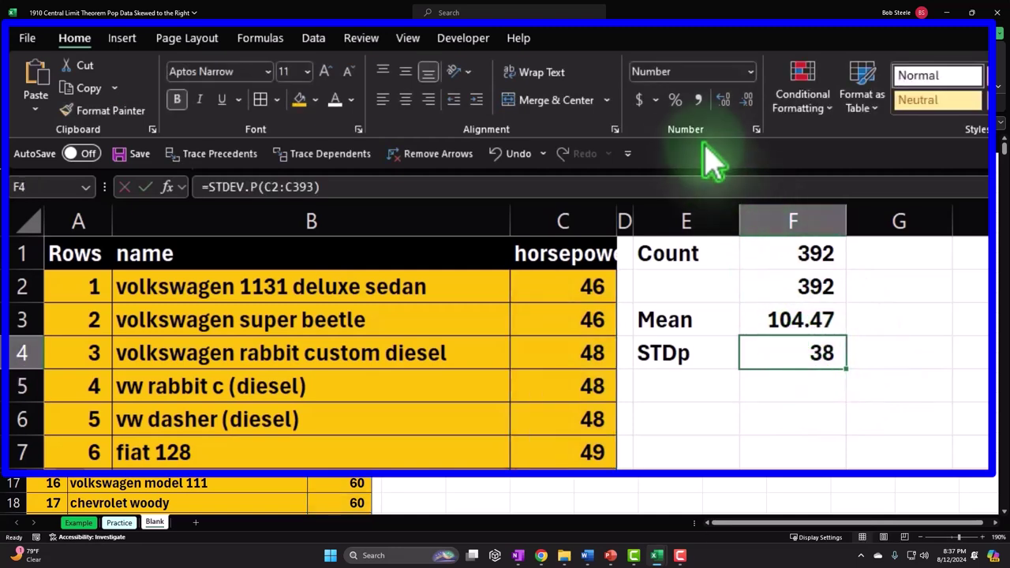
pyautogui.click(726, 101)
pyautogui.click(726, 100)
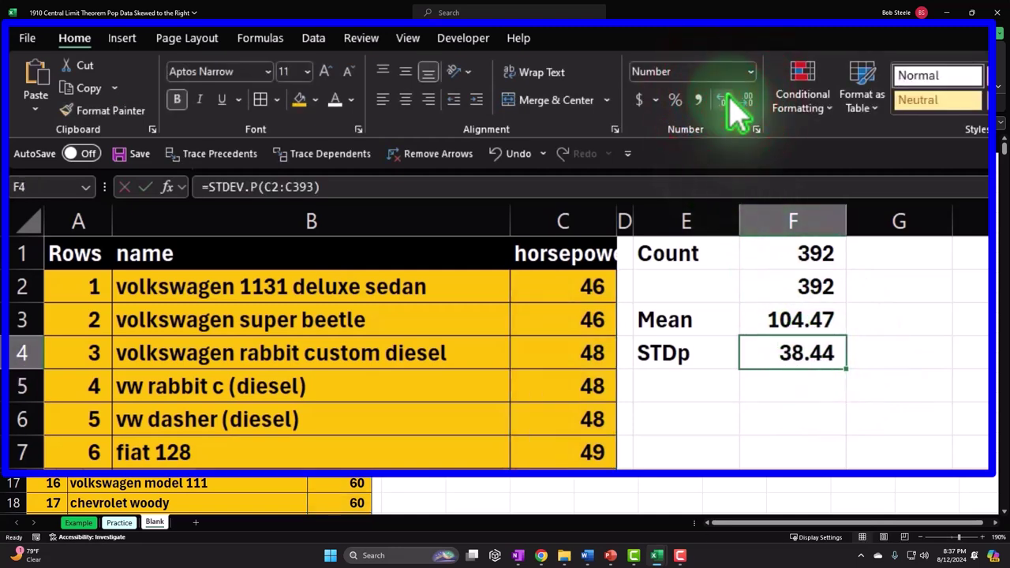
# Format the statistics block E1:F4 with borders on all cells and a custom light blue fill
pyautogui.moveTo(706, 251); pyautogui.dragTo(751, 379)
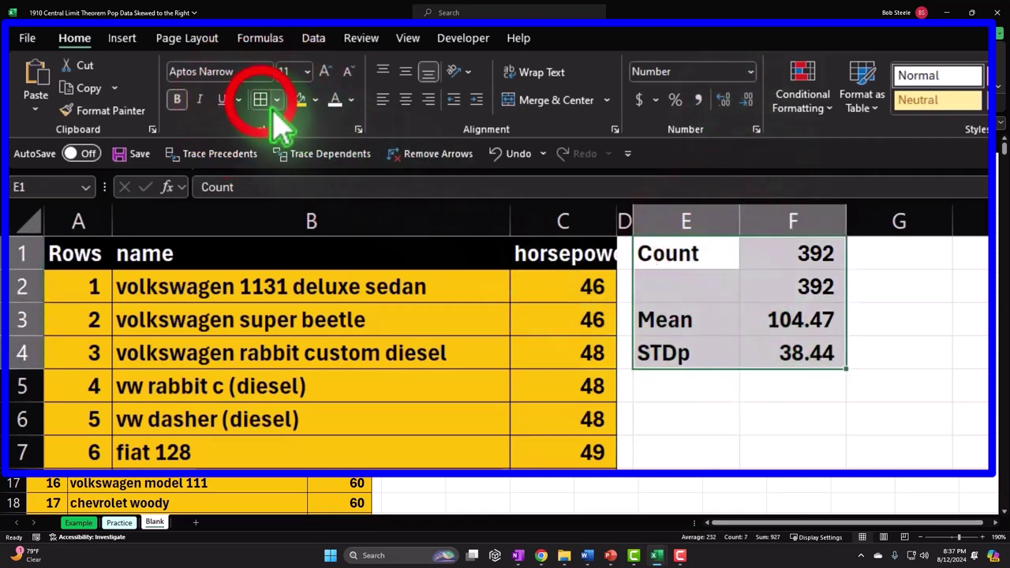
pyautogui.click(314, 101)
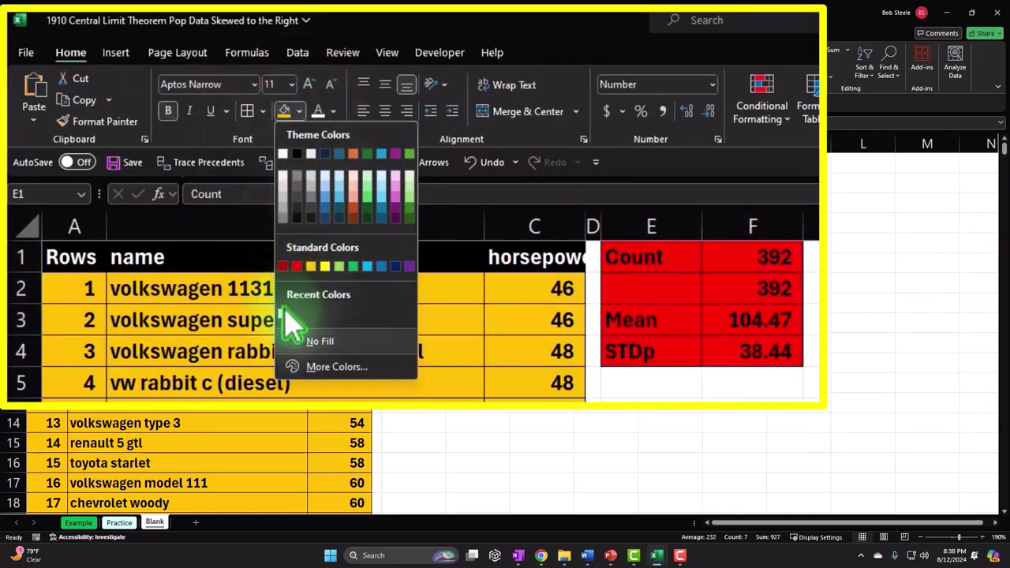
pyautogui.click(332, 366)
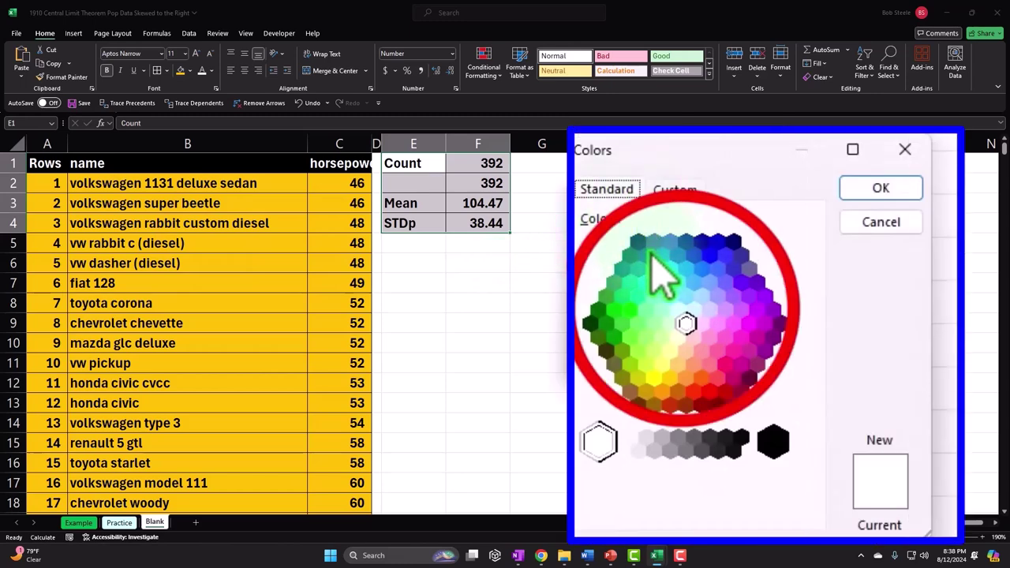
pyautogui.click(677, 309)
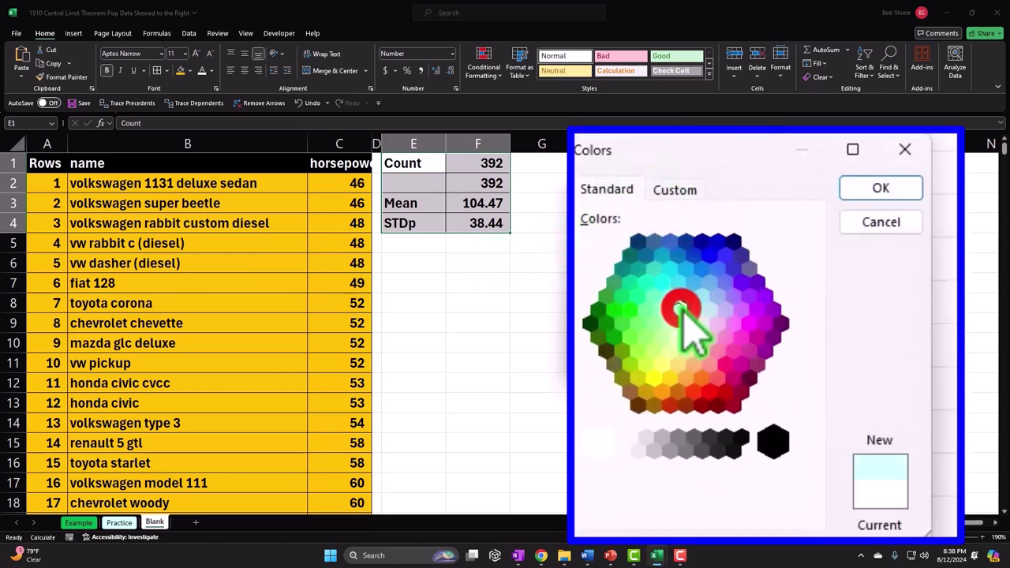
pyautogui.click(891, 197)
pyautogui.click(604, 316)
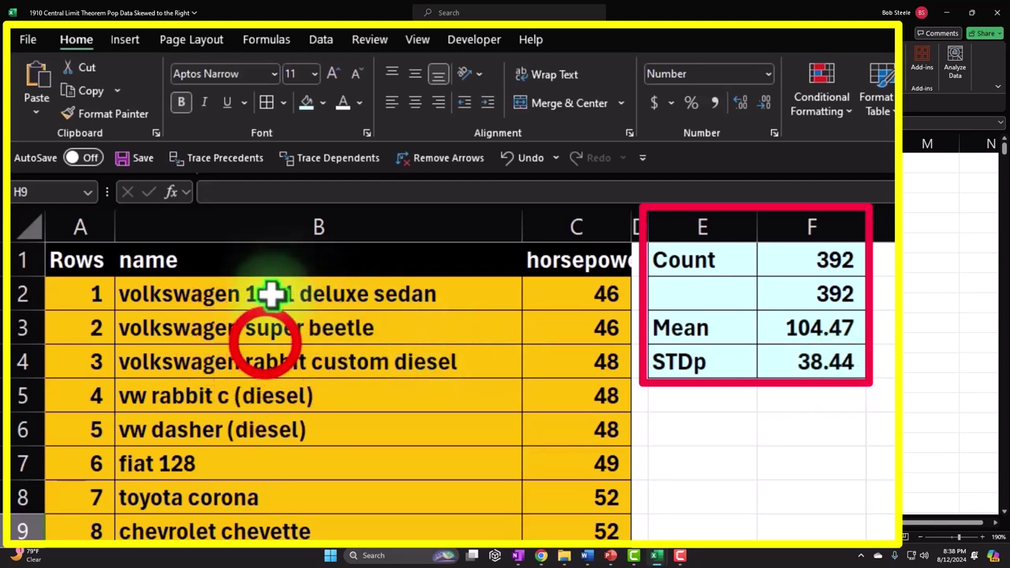
pyautogui.click(266, 327)
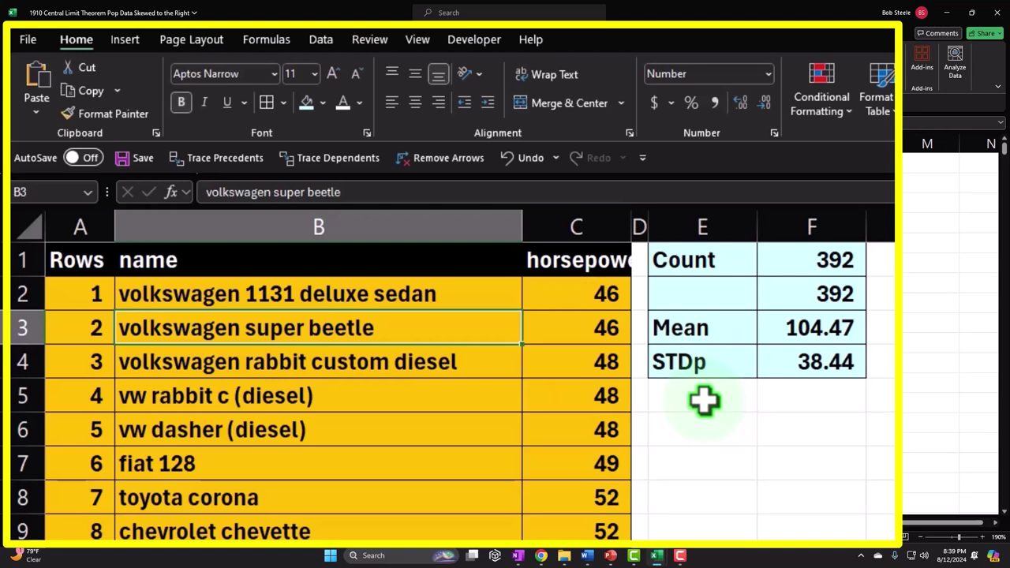
pyautogui.click(702, 327)
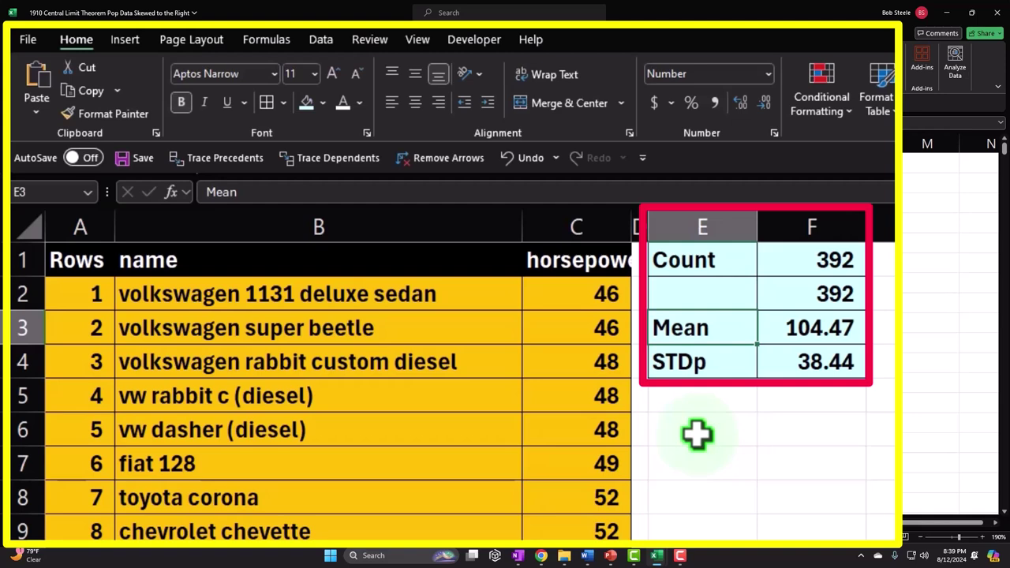
pyautogui.press('Down')
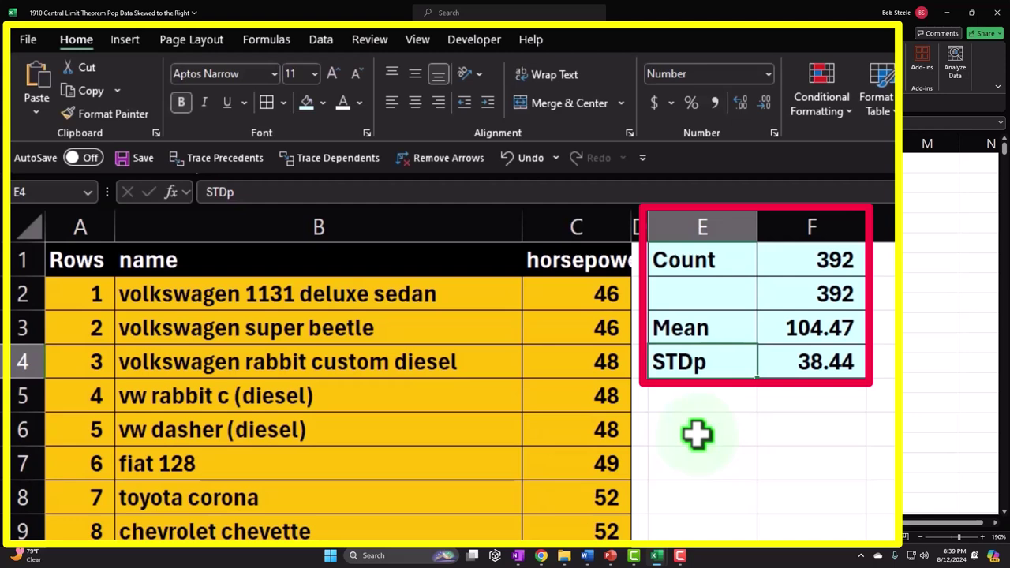
pyautogui.press('Right')
pyautogui.press('Up')
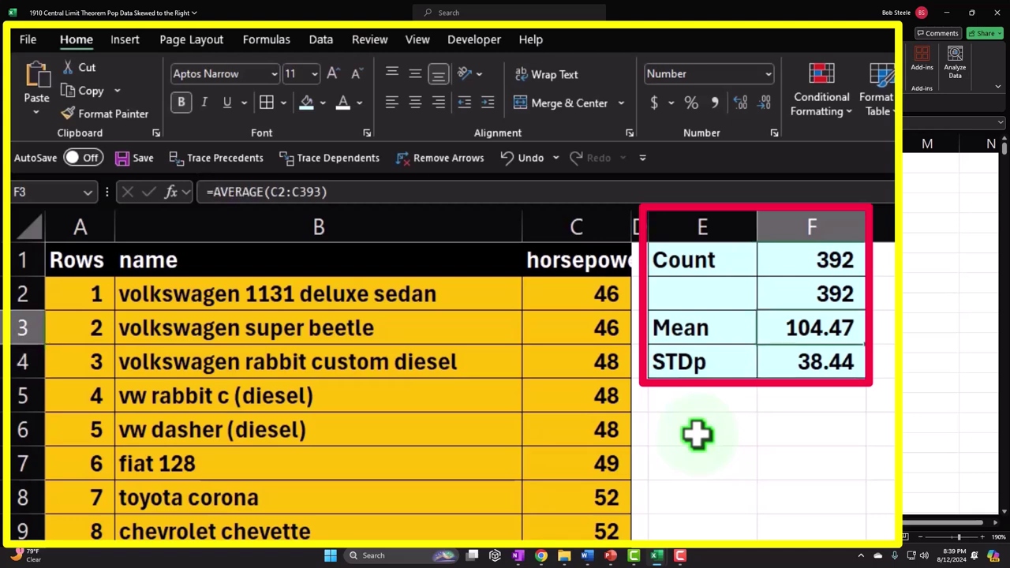
# Insert a histogram of the horsepower values in C2:C393
pyautogui.press('Down')
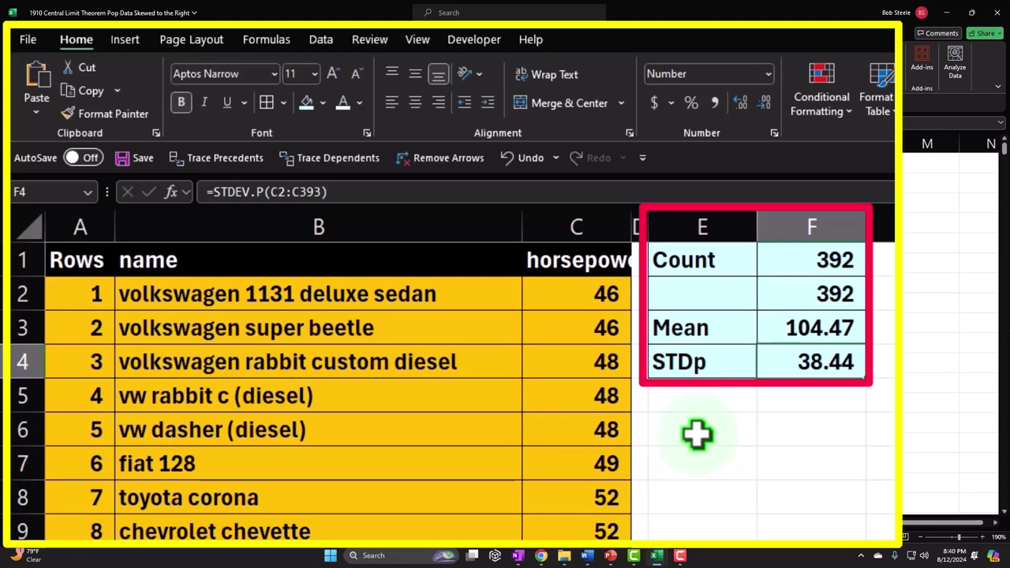
pyautogui.click(588, 298)
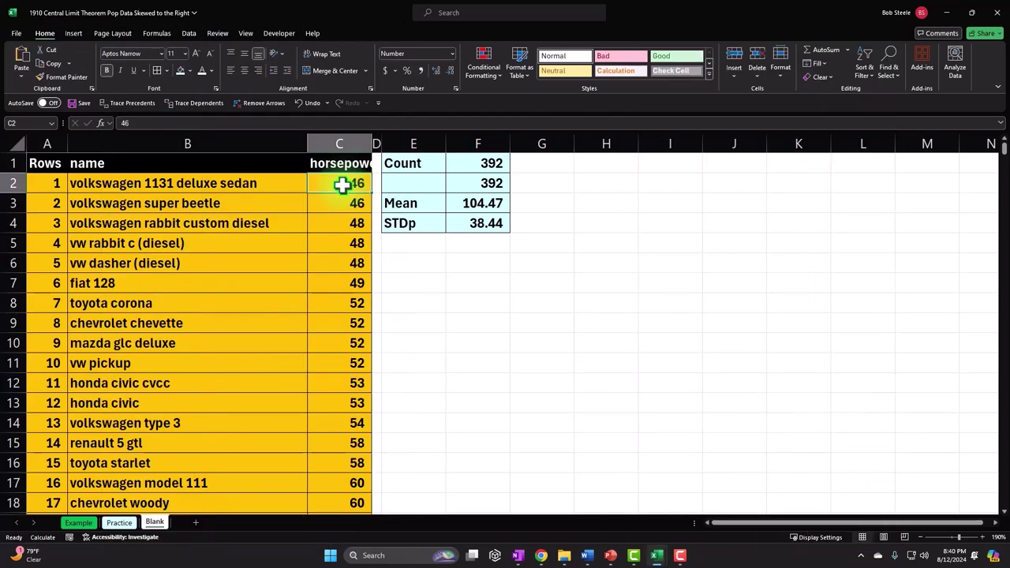
pyautogui.hotkey('ctrl', 'shift', 'Down')
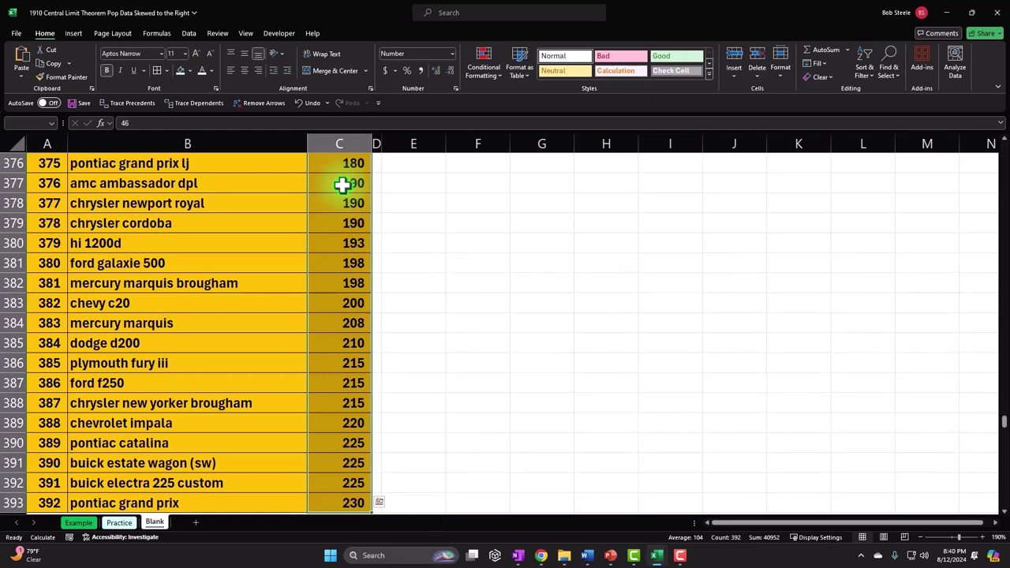
pyautogui.hotkey('ctrl', 'BackSpace')
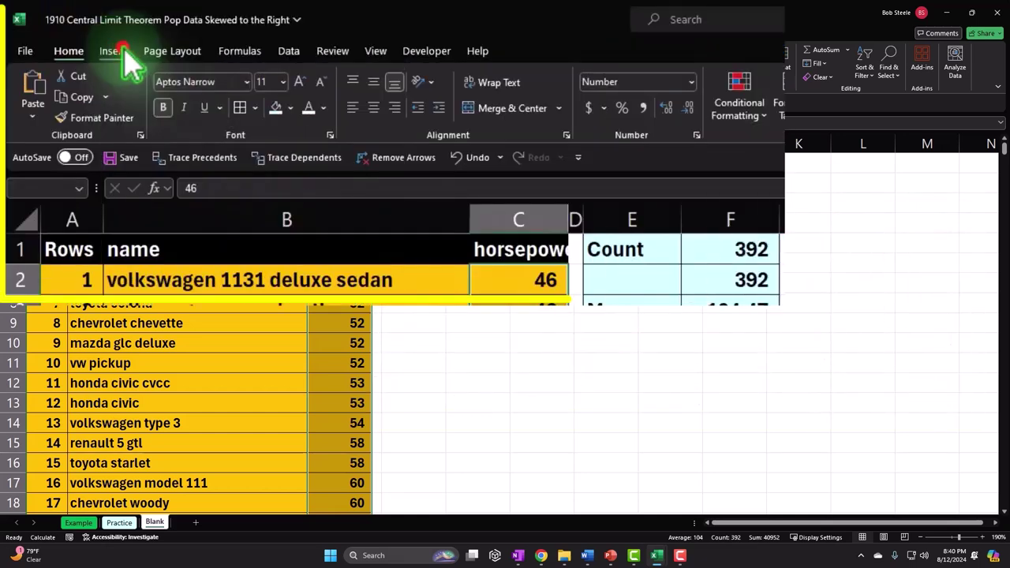
pyautogui.click(78, 33)
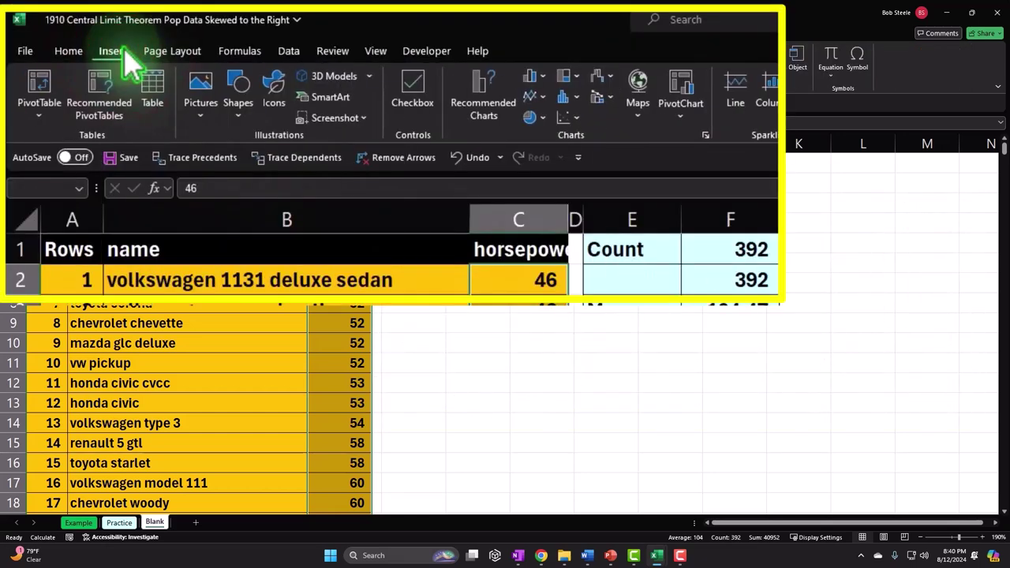
pyautogui.click(568, 97)
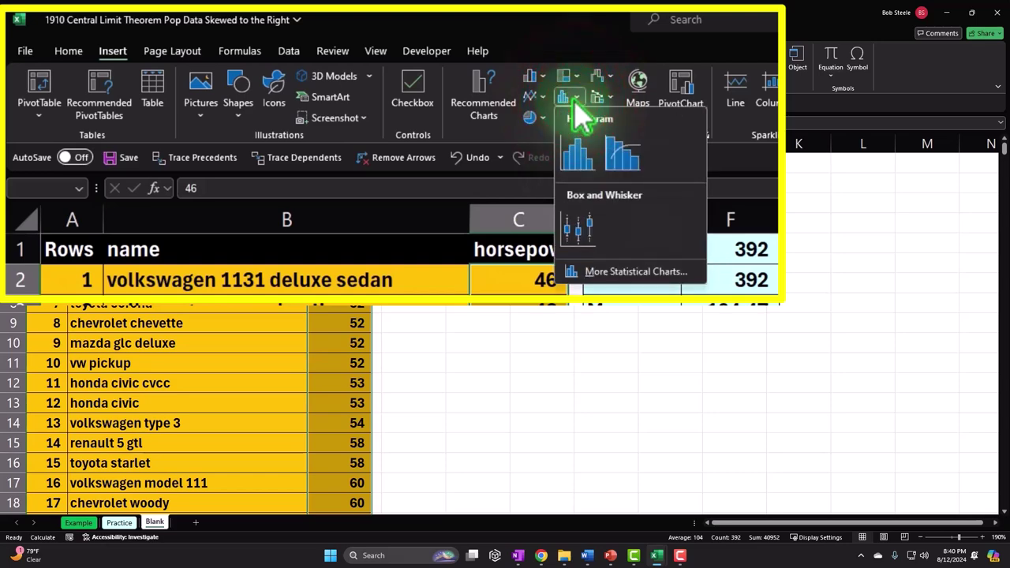
pyautogui.click(576, 154)
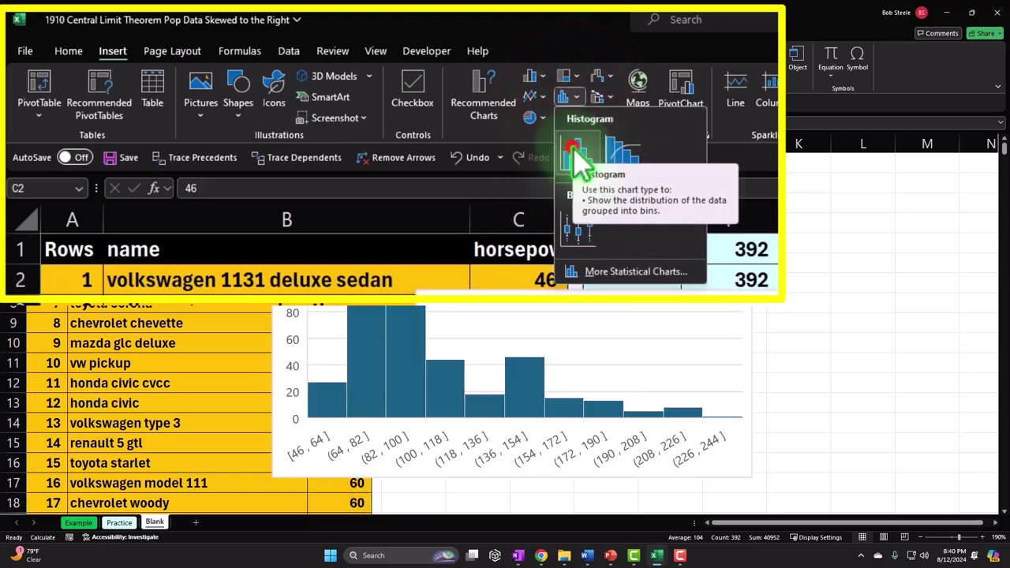
# Remove the histogram's title, place the chart beneath the statistics block and shrink it to span about columns E to I
pyautogui.click(447, 462)
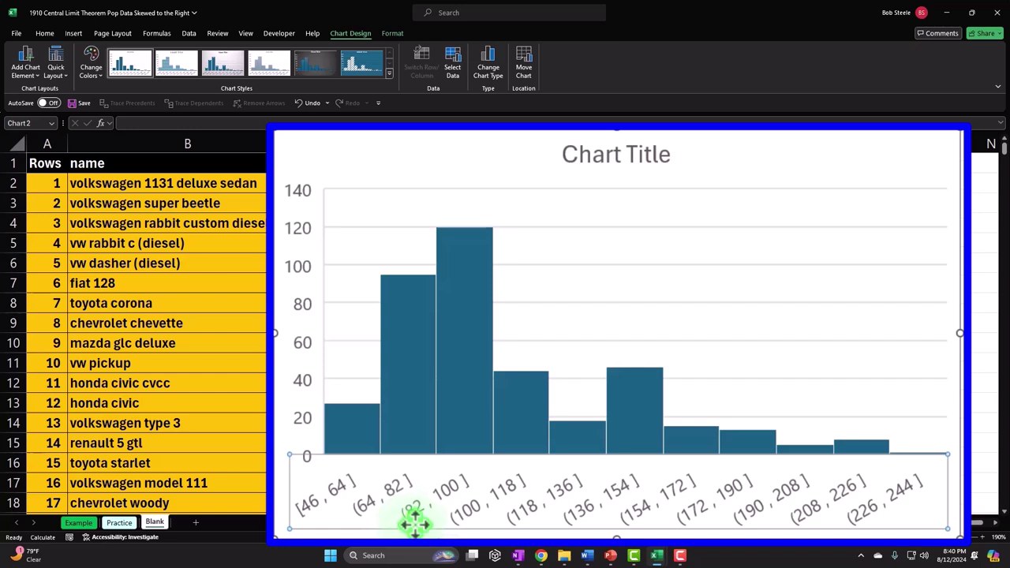
pyautogui.click(633, 158)
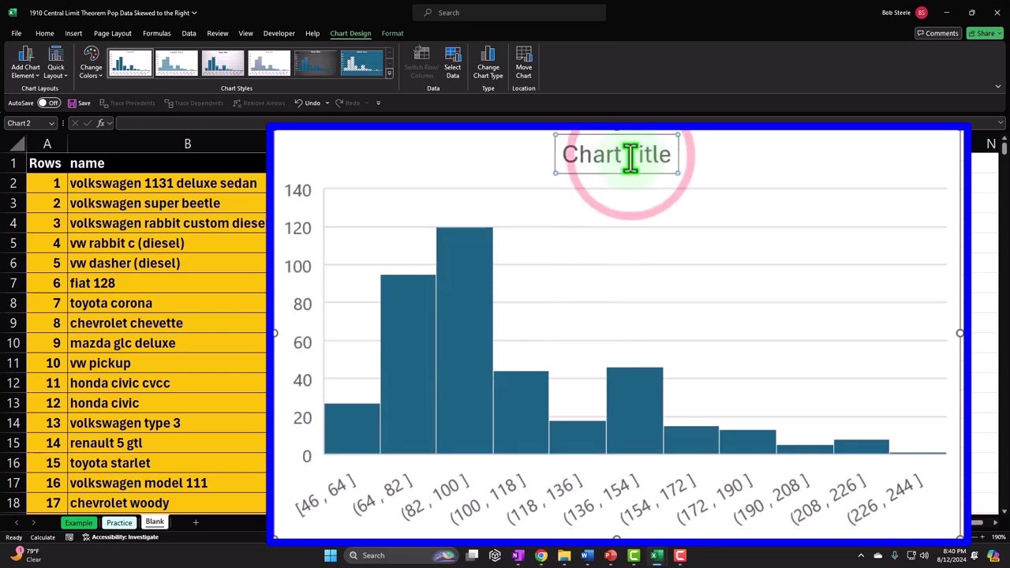
pyautogui.press('Delete')
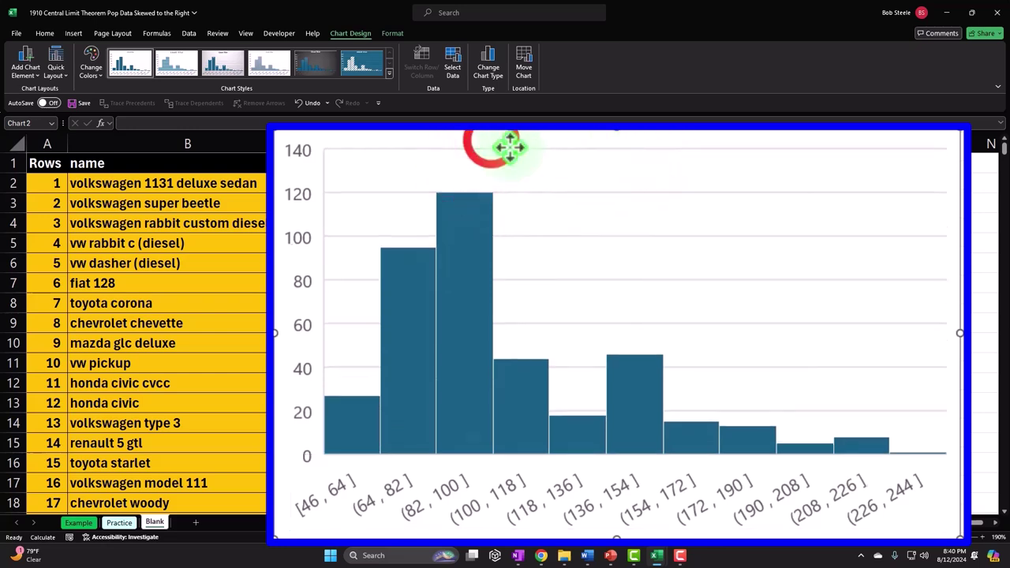
pyautogui.moveTo(645, 208)
pyautogui.mouseDown()
pyautogui.moveTo(639, 244)
pyautogui.moveTo(645, 221)
pyautogui.mouseUp()
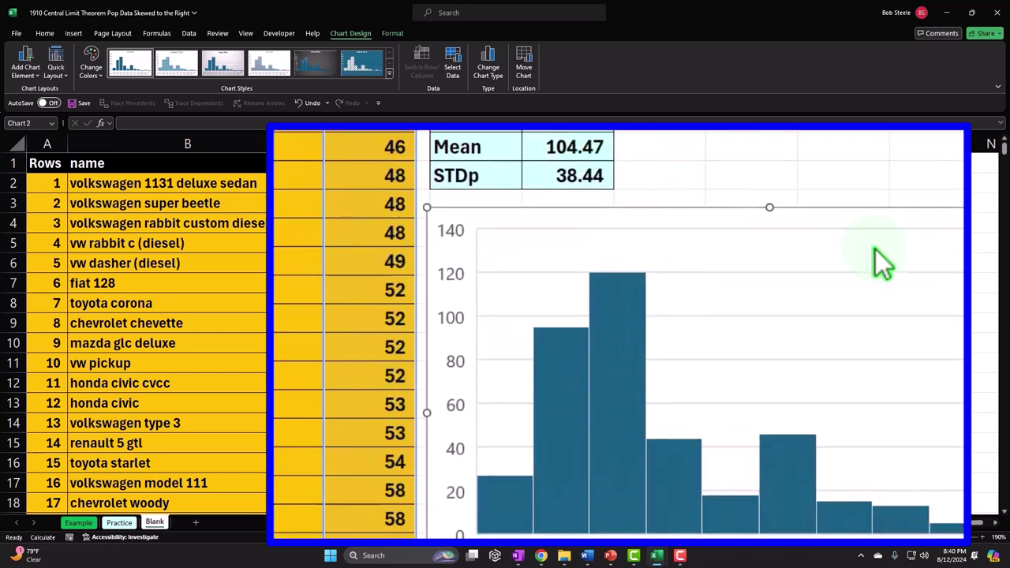
pyautogui.scroll(-1, 704, 221)
pyautogui.moveTo(858, 474); pyautogui.dragTo(702, 463)
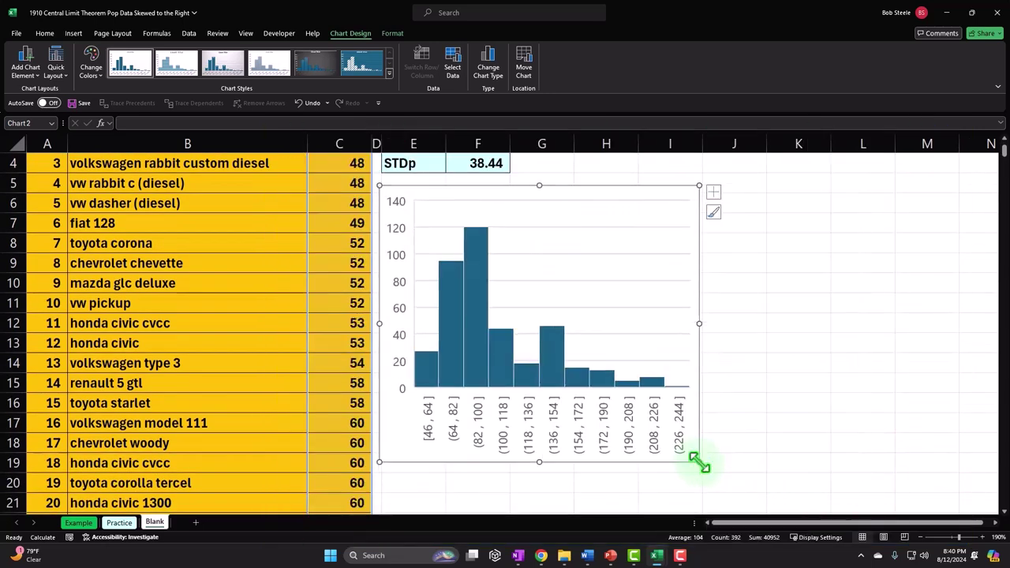
pyautogui.scroll(1, 769, 458)
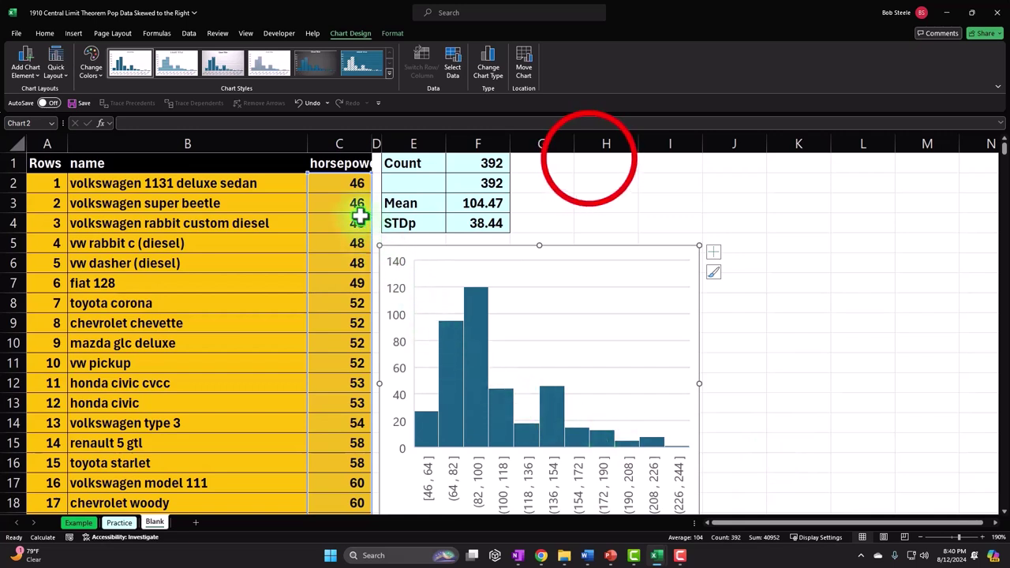
# Test a random number formula, =RANDBETWEEN(1,75), in H1 and clear the cell
pyautogui.click(593, 161)
pyautogui.write('=randb')
pyautogui.press('Tab')
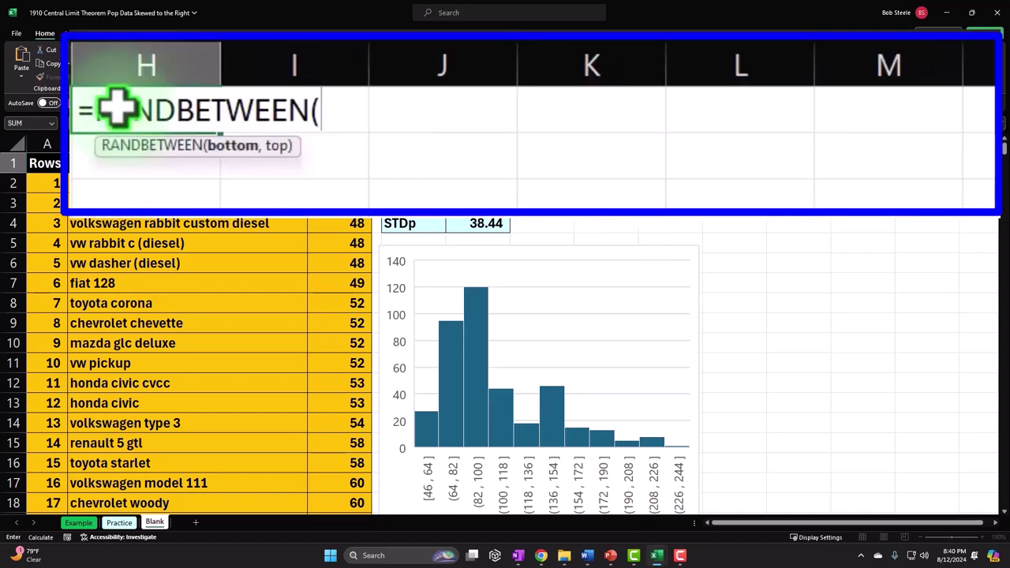
pyautogui.write('1,75')
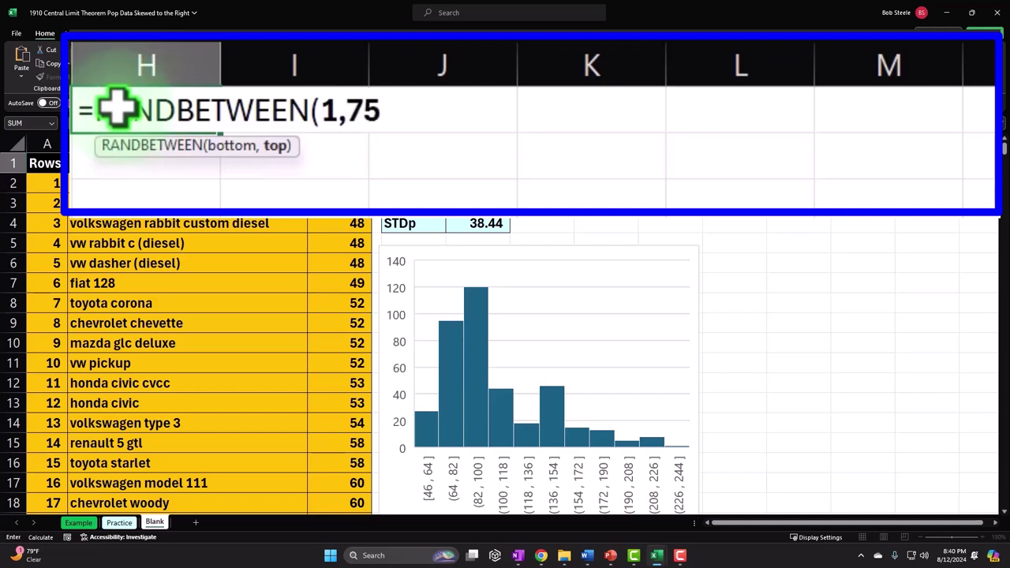
pyautogui.press('Return')
pyautogui.click(117, 108)
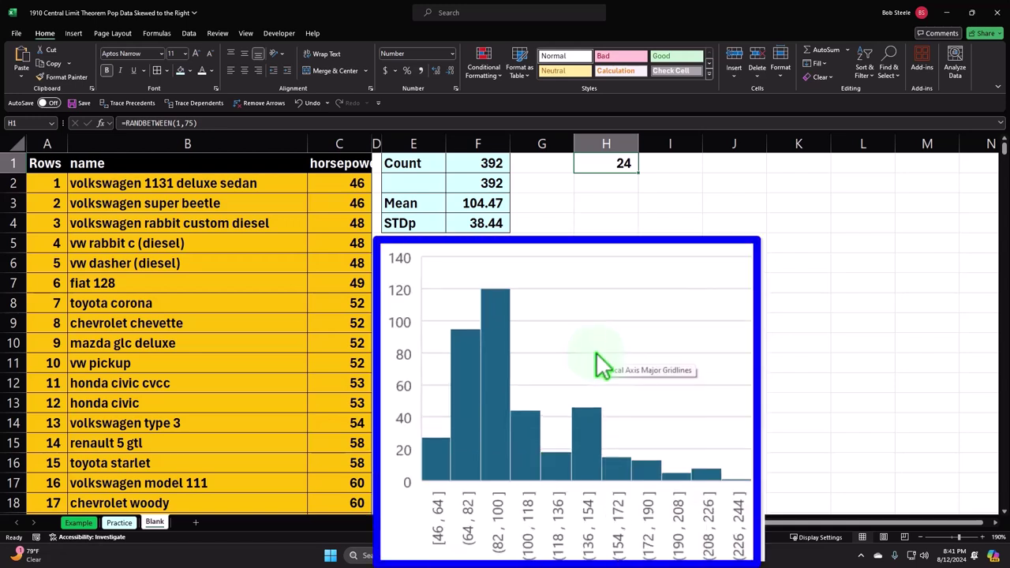
pyautogui.click(606, 163)
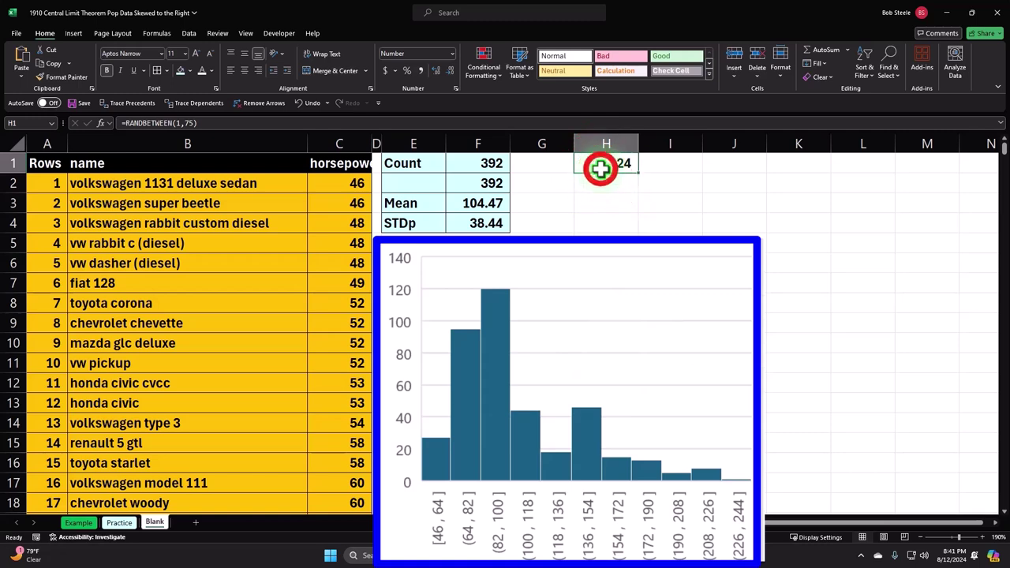
pyautogui.press('Delete')
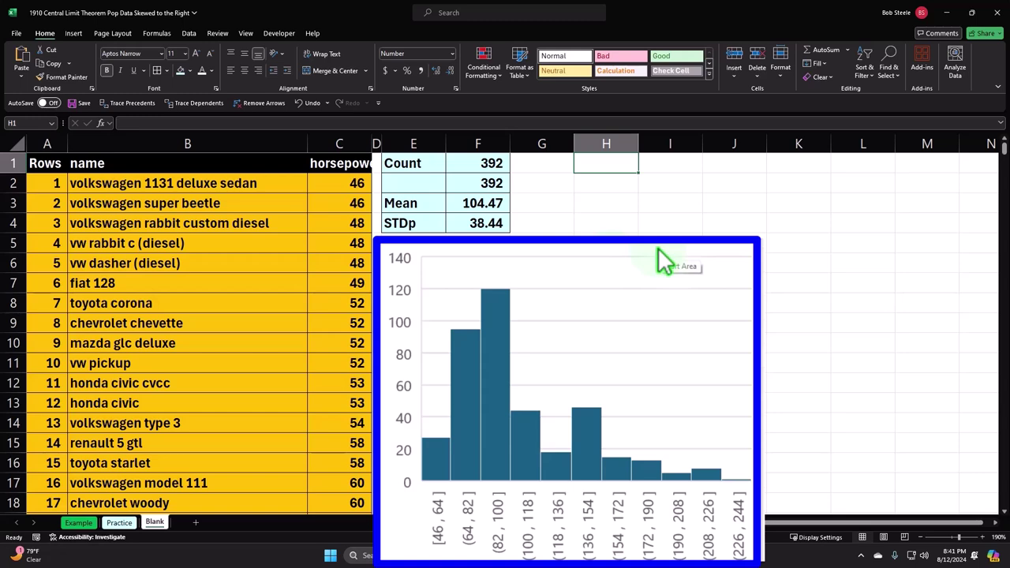
# Widen column G to about twice its width and resize the histogram so that it ends within column G
pyautogui.click(754, 246)
pyautogui.click(580, 161)
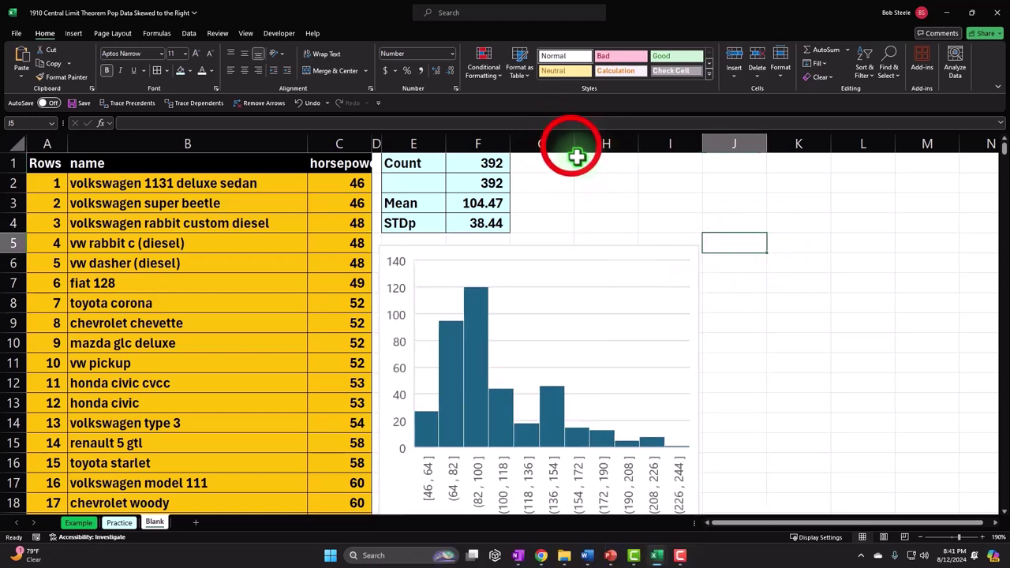
pyautogui.moveTo(574, 143); pyautogui.dragTo(701, 150)
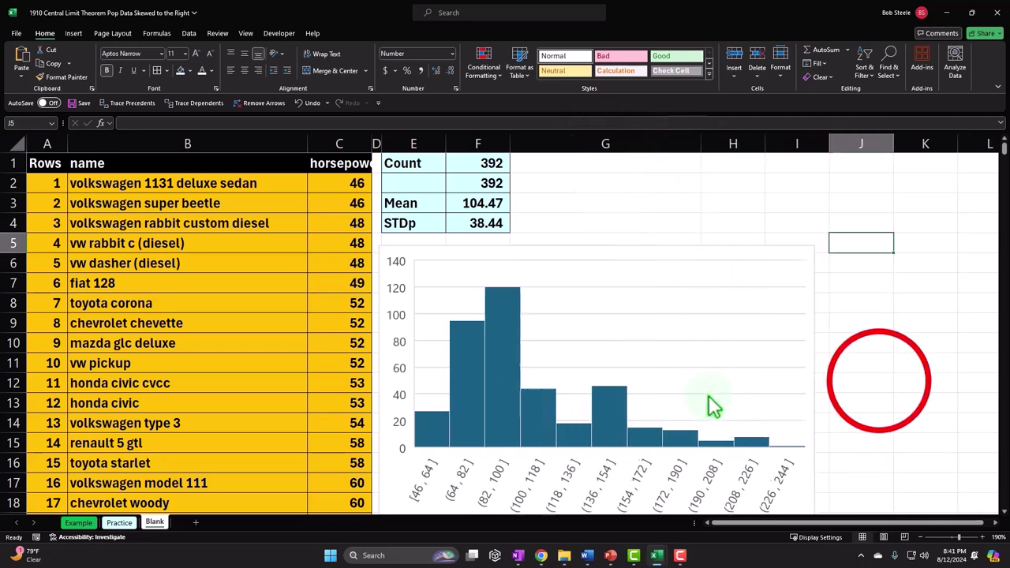
pyautogui.click(877, 381)
pyautogui.scroll(-2, 844, 476)
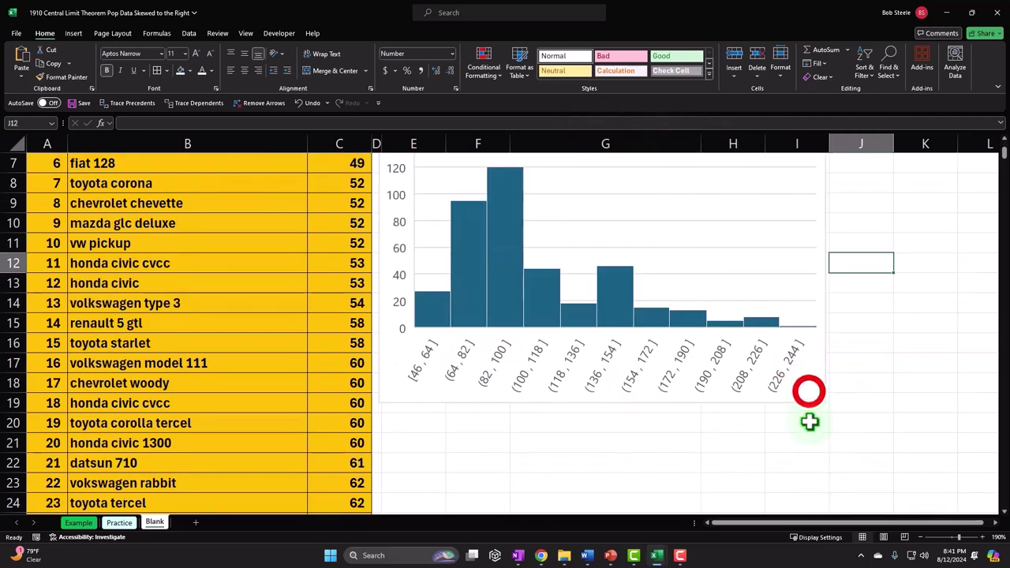
pyautogui.click(817, 395)
pyautogui.moveTo(826, 400); pyautogui.dragTo(681, 397)
# Trim column G slightly beside the chart and reduce column H to a thin spacer column
pyautogui.scroll(2, 769, 419)
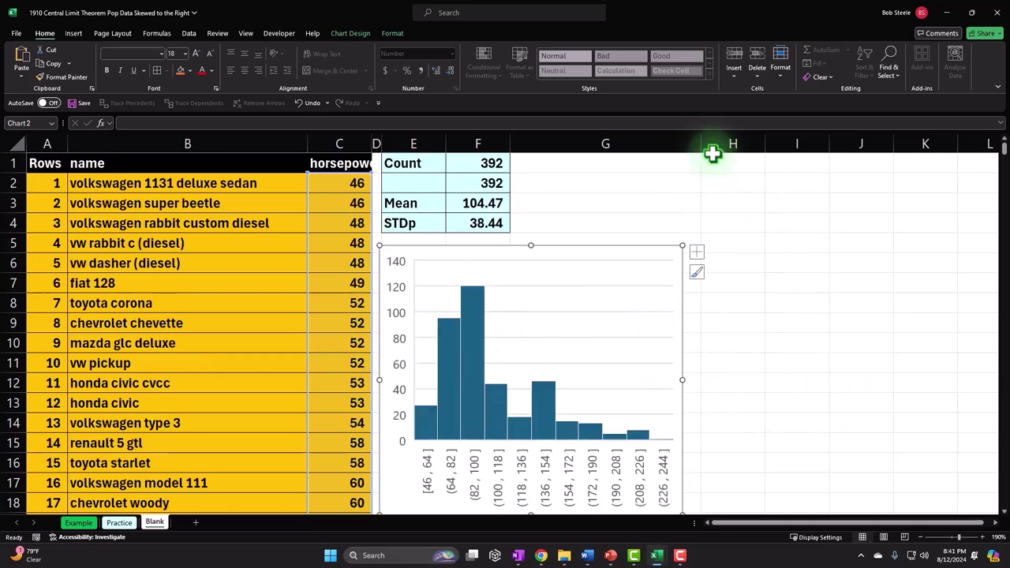
pyautogui.moveTo(702, 143); pyautogui.dragTo(696, 143)
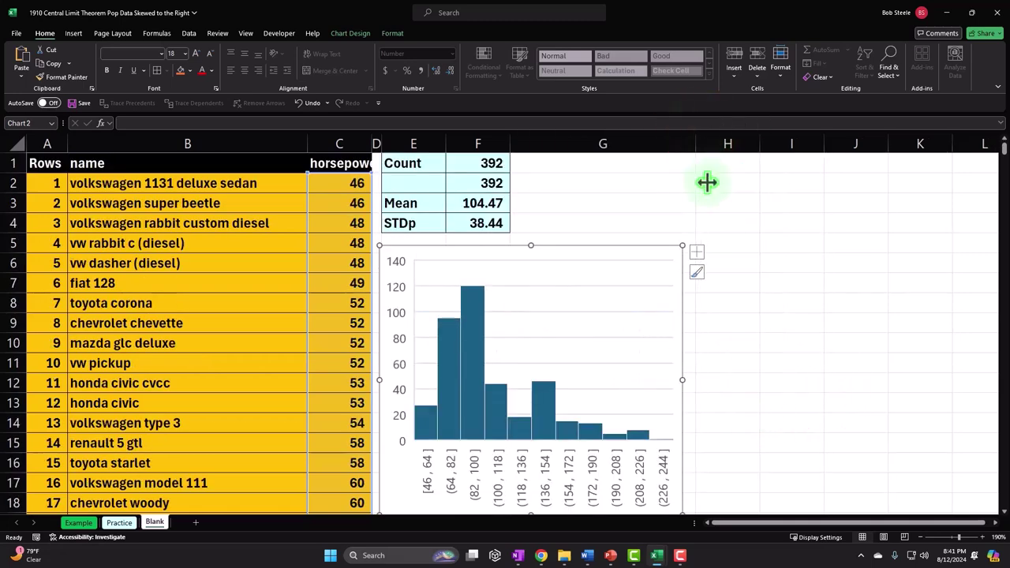
pyautogui.moveTo(760, 142); pyautogui.dragTo(711, 153)
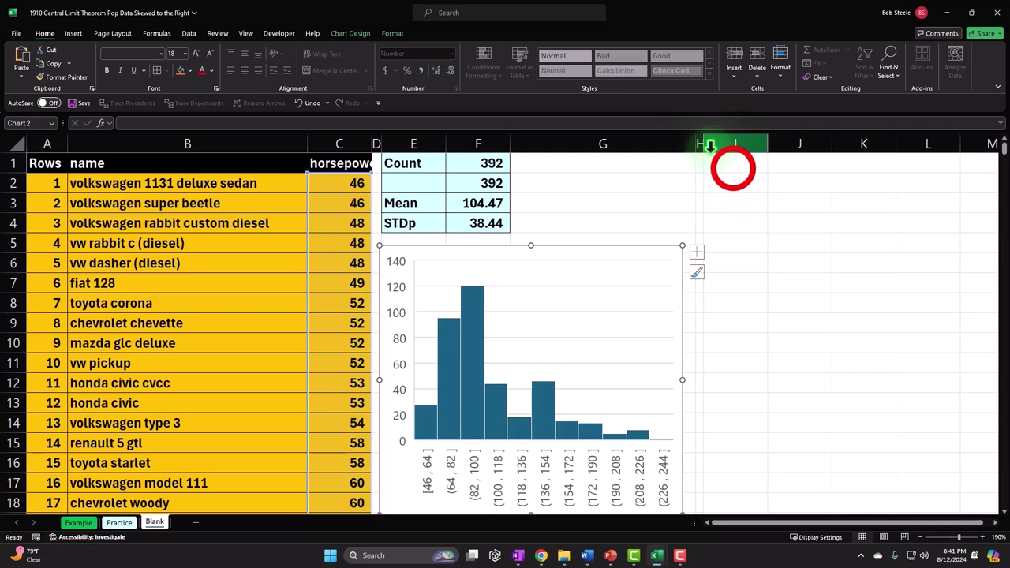
# Label I1 Samples and enter the first two sample numbers, 1 in J1 and 2 in K1
pyautogui.click(733, 168)
pyautogui.write('S')
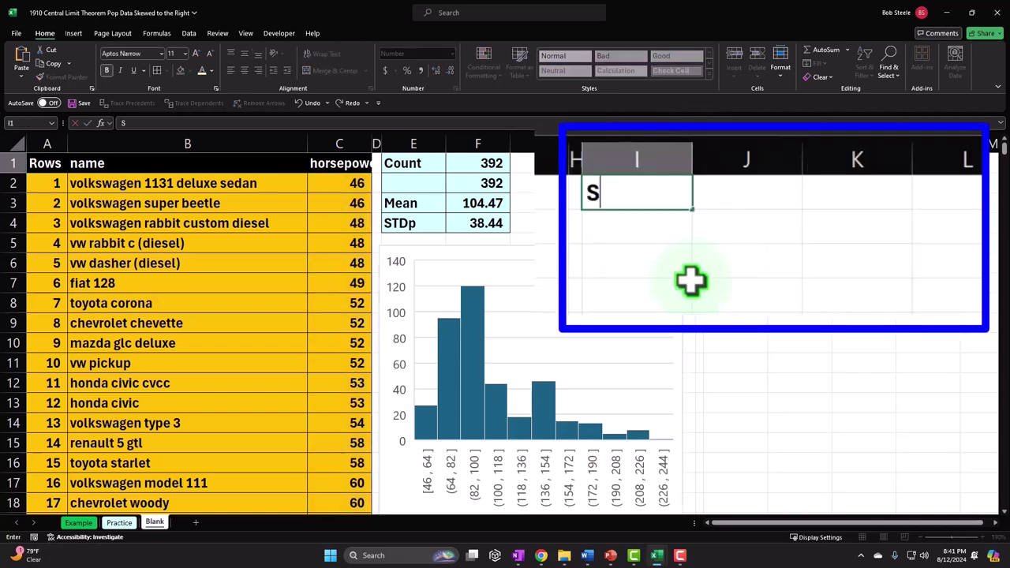
pyautogui.write('amples')
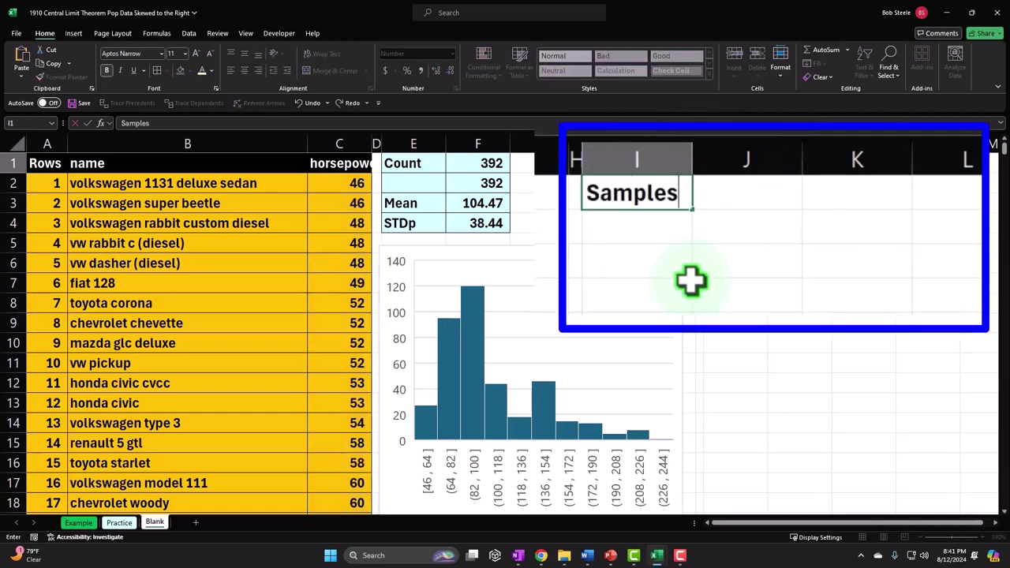
pyautogui.press('Tab')
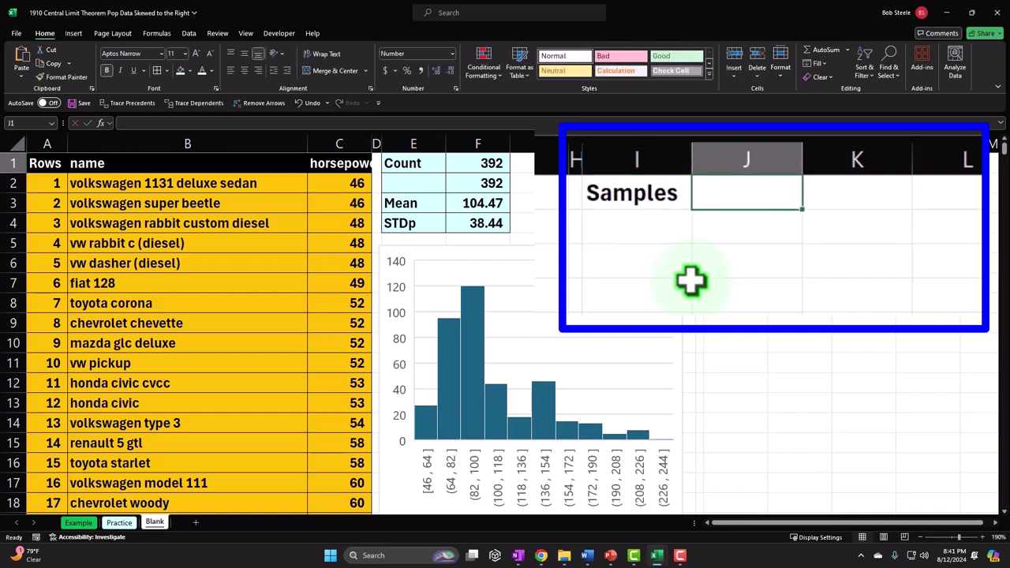
pyautogui.write('1')
pyautogui.press('Return')
pyautogui.press('Up')
pyautogui.press('Right')
pyautogui.write('2')
pyautogui.press('Return')
pyautogui.press('Up')
pyautogui.press('Left')
# Extend the sample number series from J1:K1 across row 1 to 15 in X1
pyautogui.click(782, 197)
pyautogui.moveTo(772, 220); pyautogui.dragTo(816, 187)
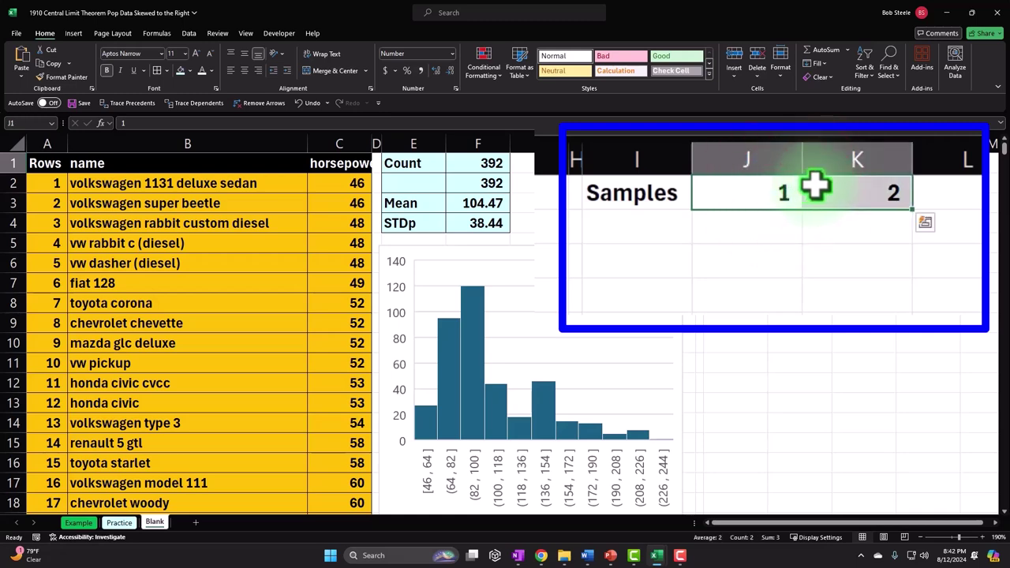
pyautogui.moveTo(912, 206); pyautogui.dragTo(864, 173)
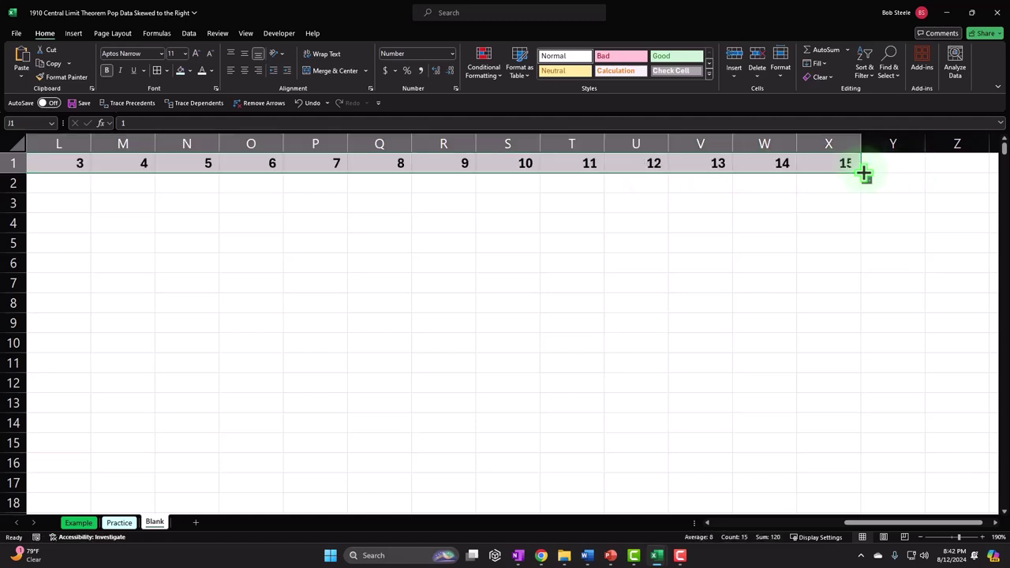
# Narrow columns J through X to one uniform width, about half their size
pyautogui.click(824, 136)
pyautogui.moveTo(823, 136); pyautogui.dragTo(158, 139)
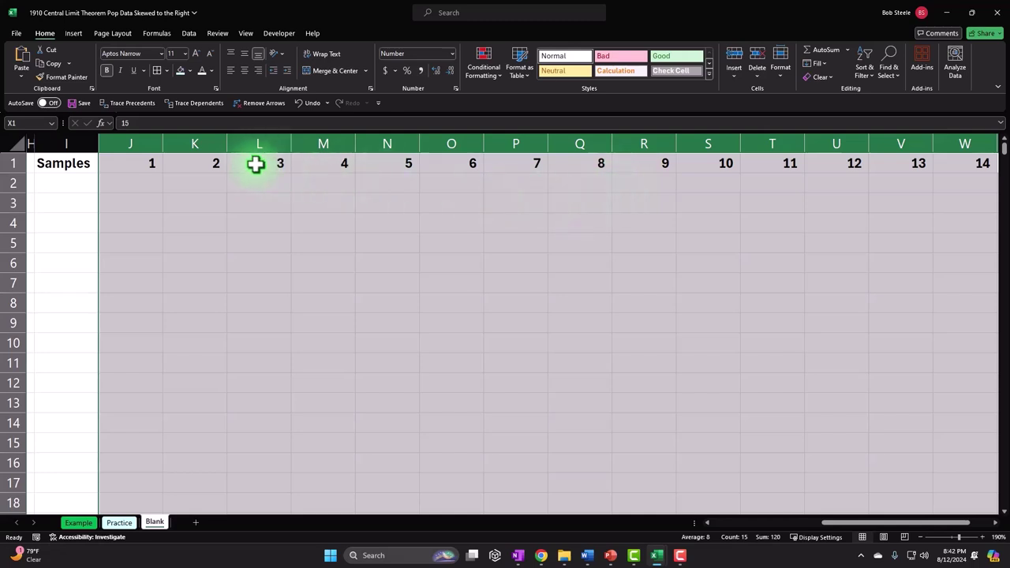
pyautogui.click(165, 140)
pyautogui.doubleClick(165, 141)
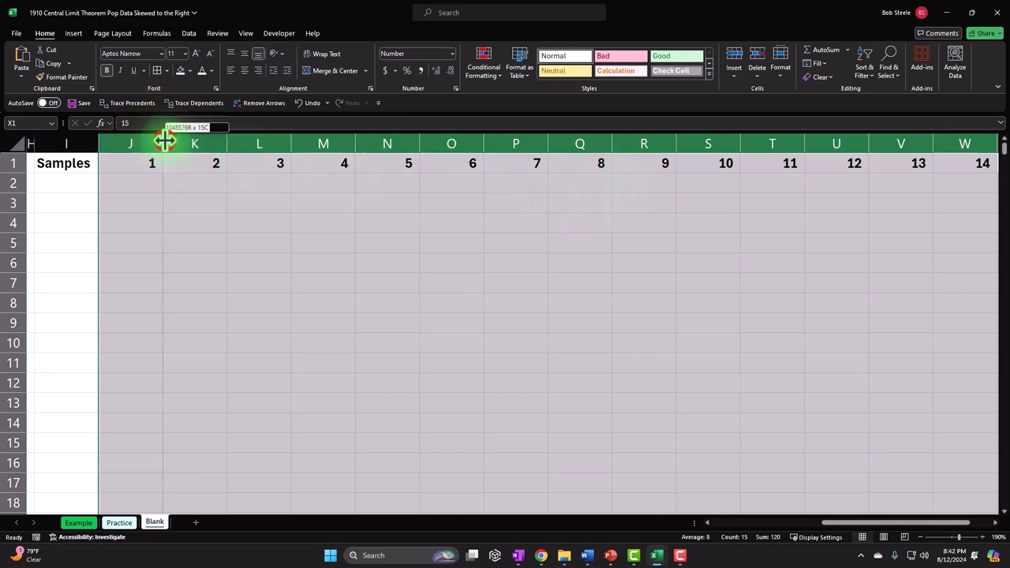
pyautogui.moveTo(139, 141); pyautogui.dragTo(165, 139)
# Format the sample numbers in J1:X1 as a header with black fill, white font and centered alignment
pyautogui.moveTo(118, 166); pyautogui.dragTo(576, 162)
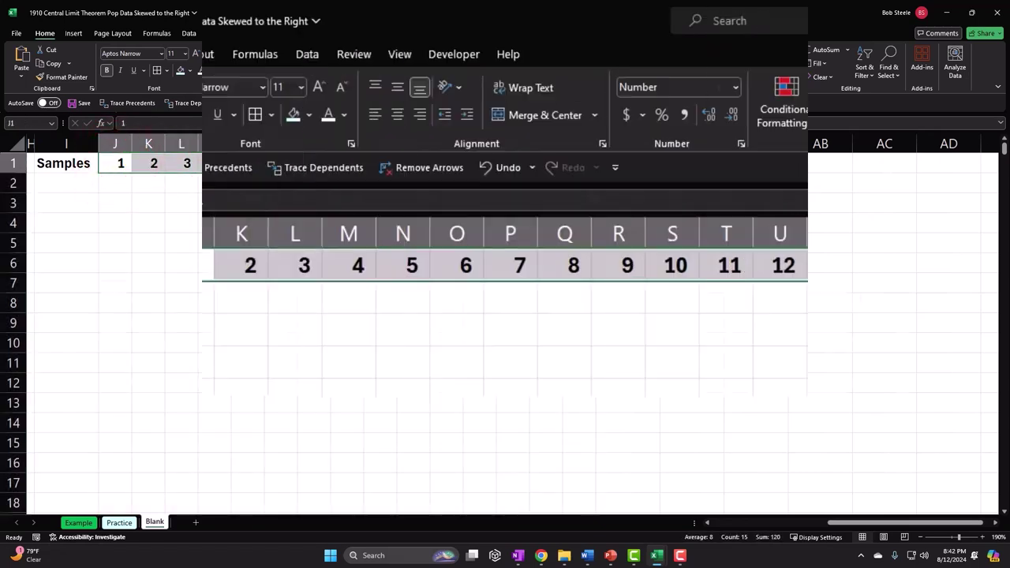
pyautogui.click(309, 115)
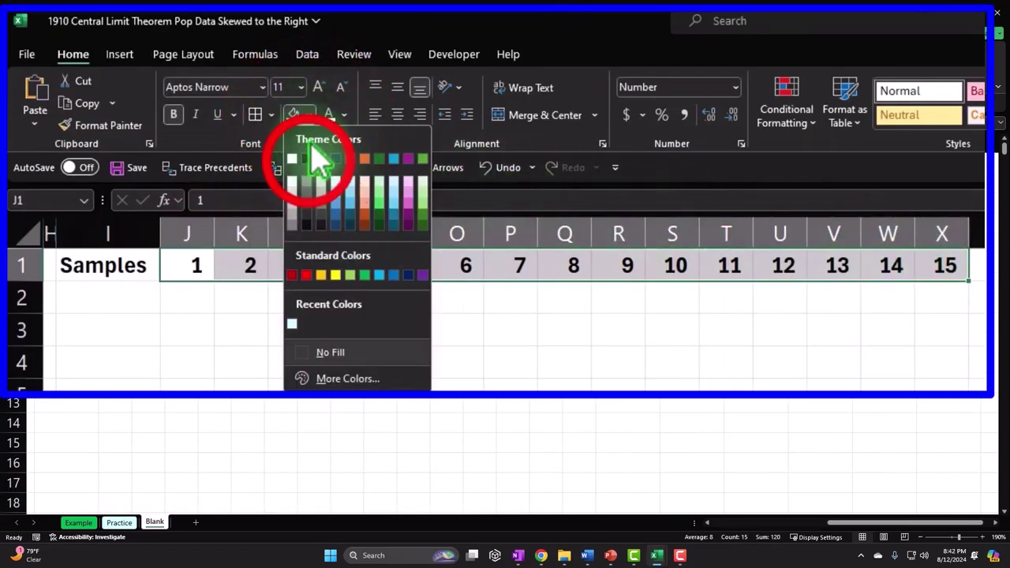
pyautogui.click(306, 157)
pyautogui.click(328, 119)
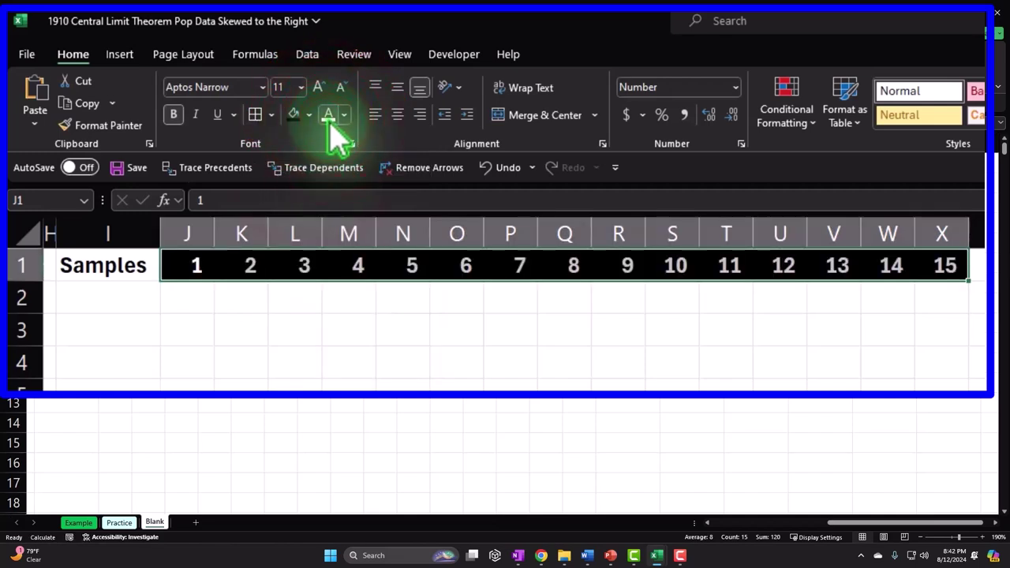
pyautogui.click(405, 116)
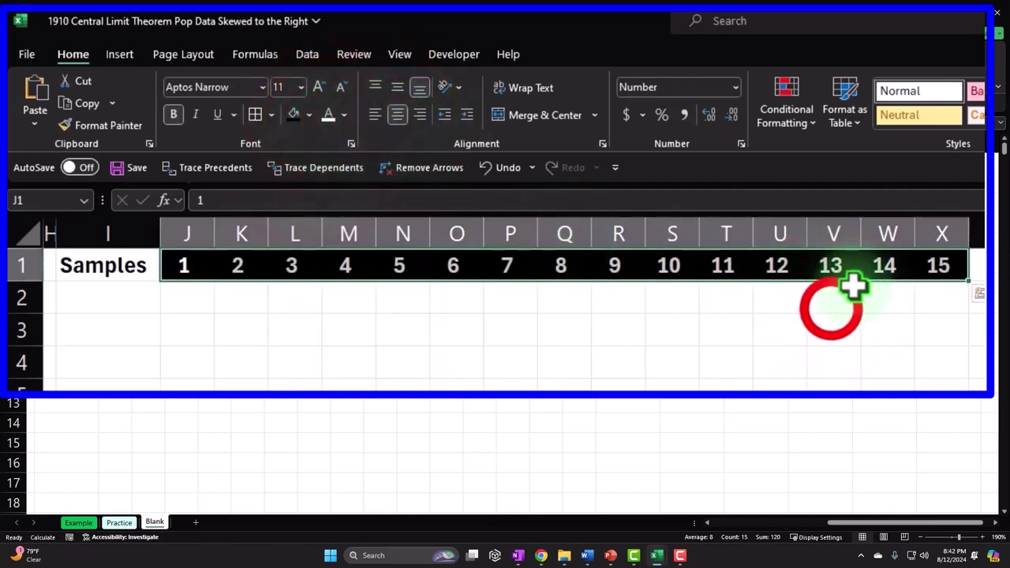
# Number the sample rows in column I as a series from 1 in I2 down to 500 in I501
pyautogui.click(829, 306)
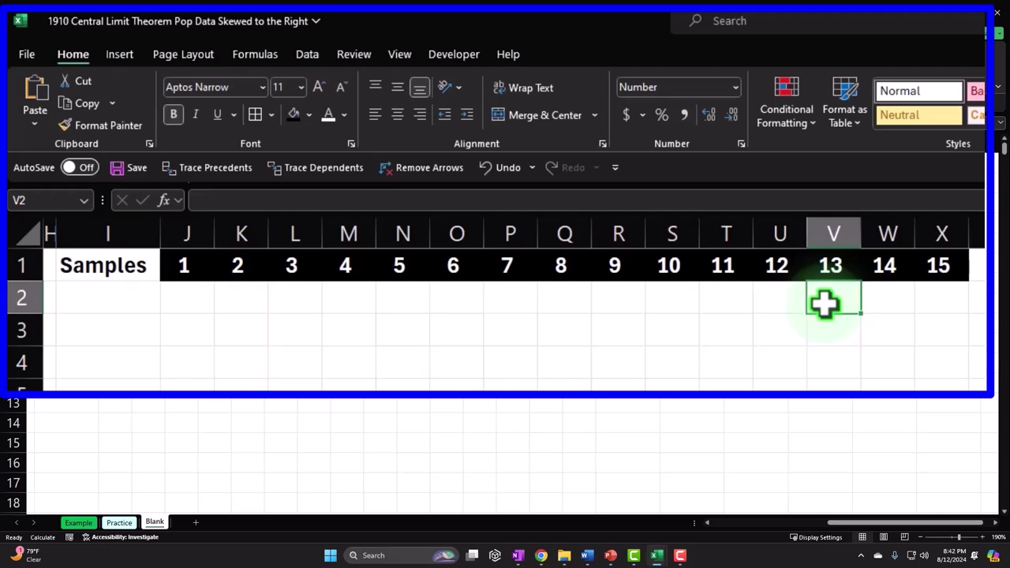
pyautogui.press('Left')
pyautogui.press('Left')
pyautogui.press('Left')
pyautogui.press('Left')
pyautogui.press('Left')
pyautogui.press('Left')
pyautogui.press('Left')
pyautogui.press('Left')
pyautogui.press('Left')
pyautogui.press('Left')
pyautogui.press('Left')
pyautogui.press('Left')
pyautogui.press('Left')
pyautogui.press('Left')
pyautogui.press('Left')
pyautogui.press('Left')
pyautogui.press('Left')
pyautogui.press('Left')
pyautogui.press('Left')
pyautogui.press('Left')
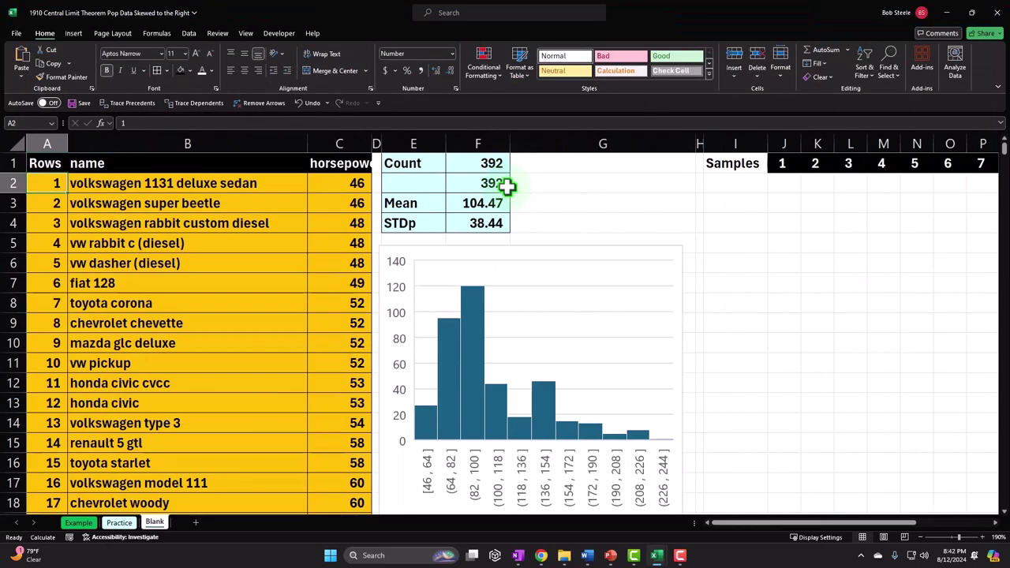
pyautogui.press('Right')
pyautogui.press('Right')
pyautogui.press('Right')
pyautogui.press('Right')
pyautogui.press('Right')
pyautogui.press('Right')
pyautogui.press('Right')
pyautogui.press('Right')
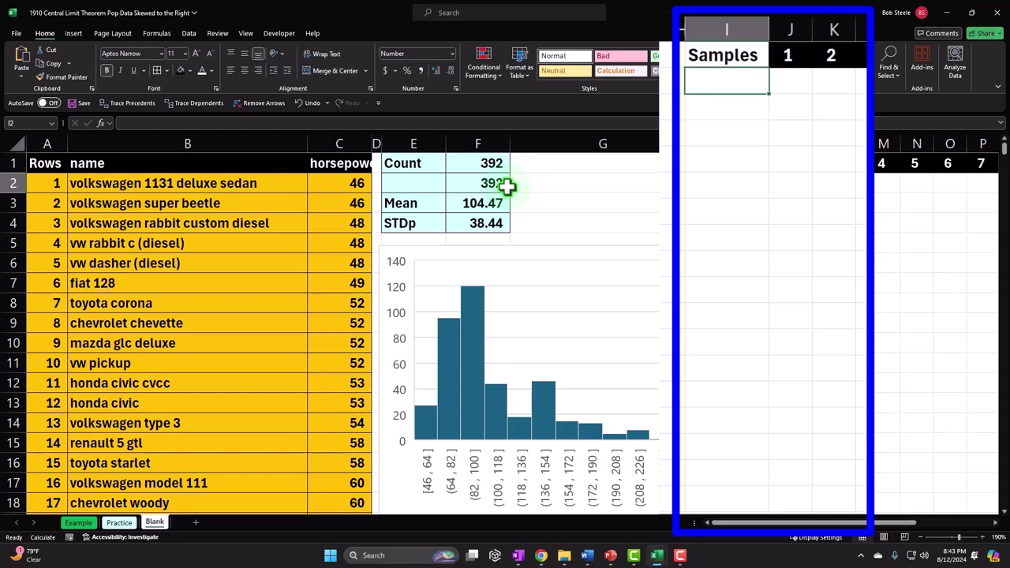
pyautogui.write('1')
pyautogui.press('Return')
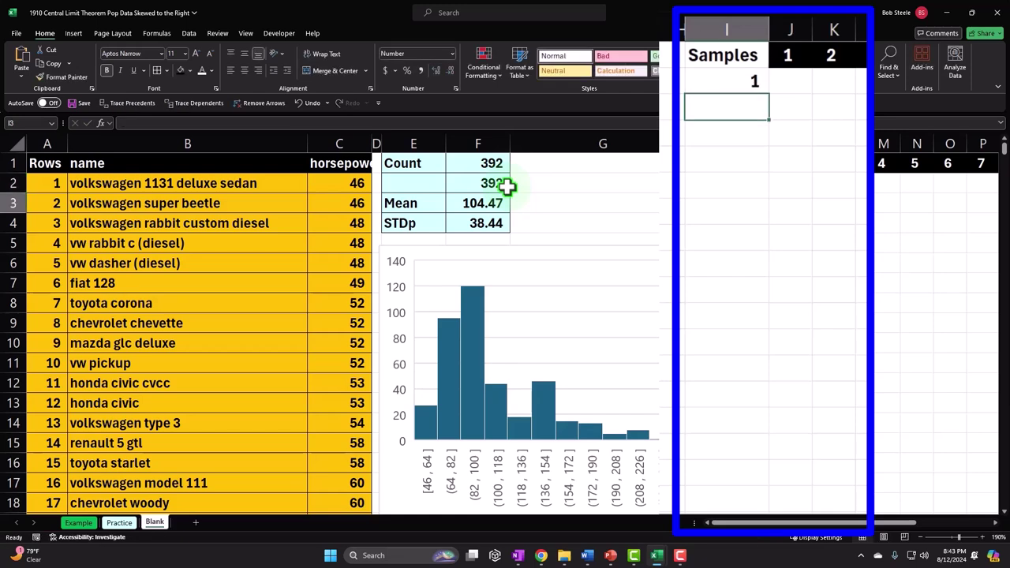
pyautogui.write('2')
pyautogui.press('Return')
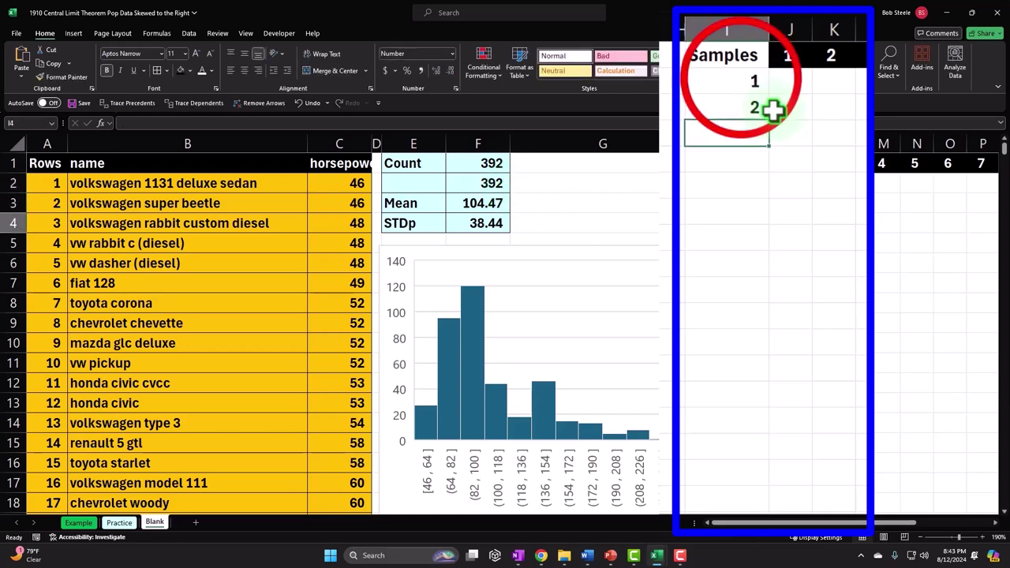
pyautogui.moveTo(746, 79); pyautogui.dragTo(746, 101)
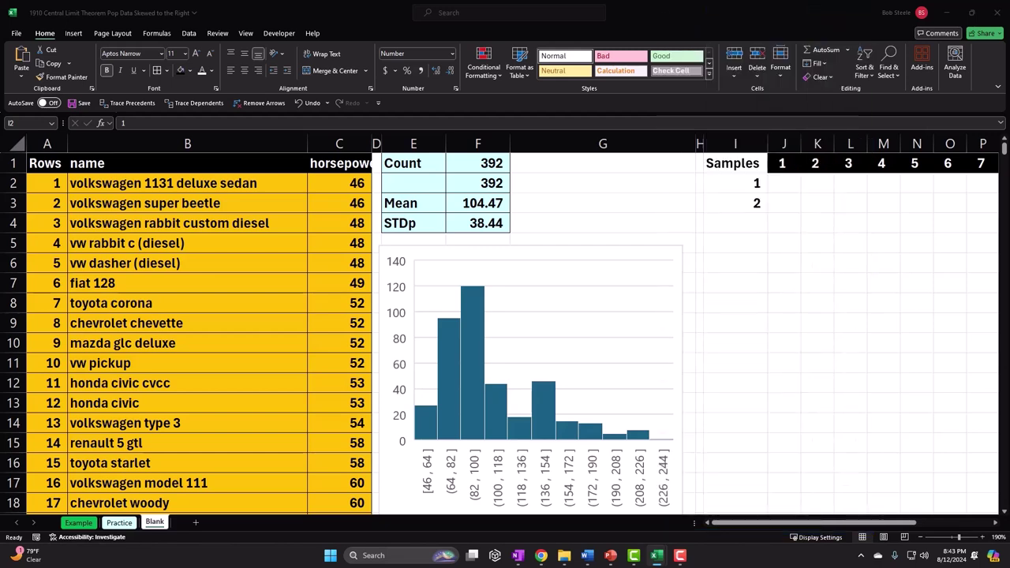
pyautogui.moveTo(756, 184); pyautogui.dragTo(763, 487)
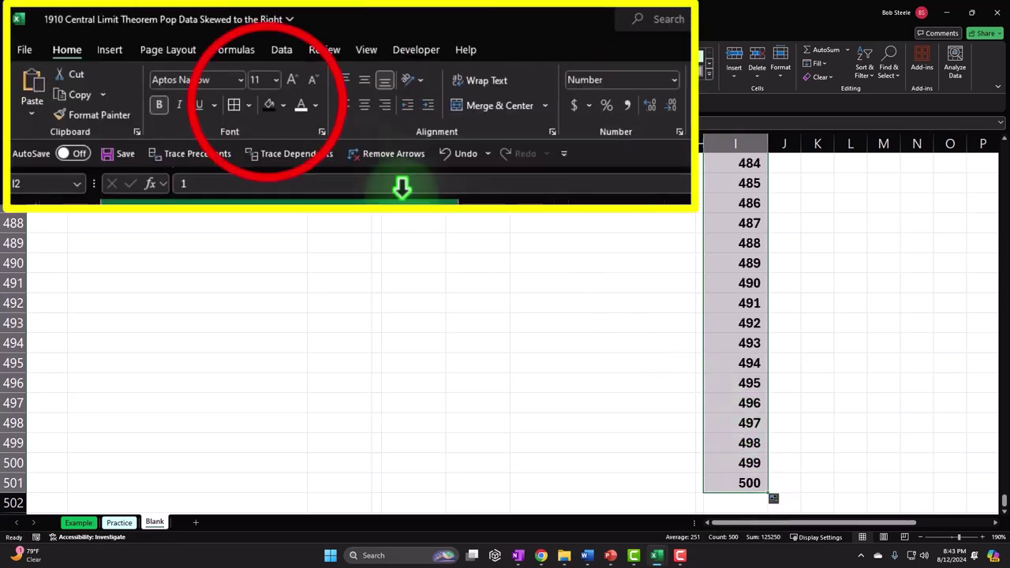
# Format the row numbers I2:I501 and the Samples label in I1 with black fill and white font
pyautogui.click(181, 70)
pyautogui.click(302, 108)
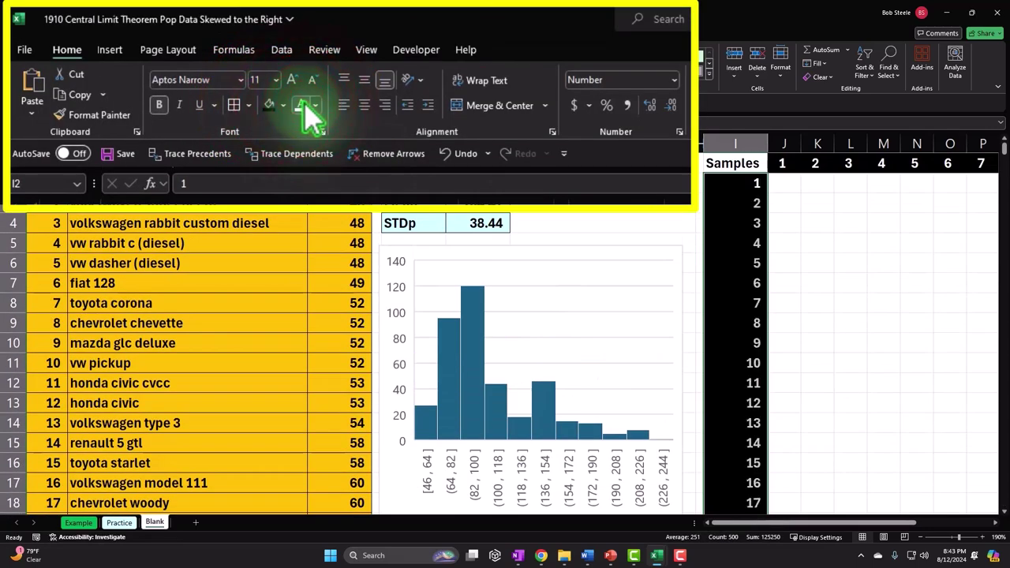
pyautogui.click(727, 164)
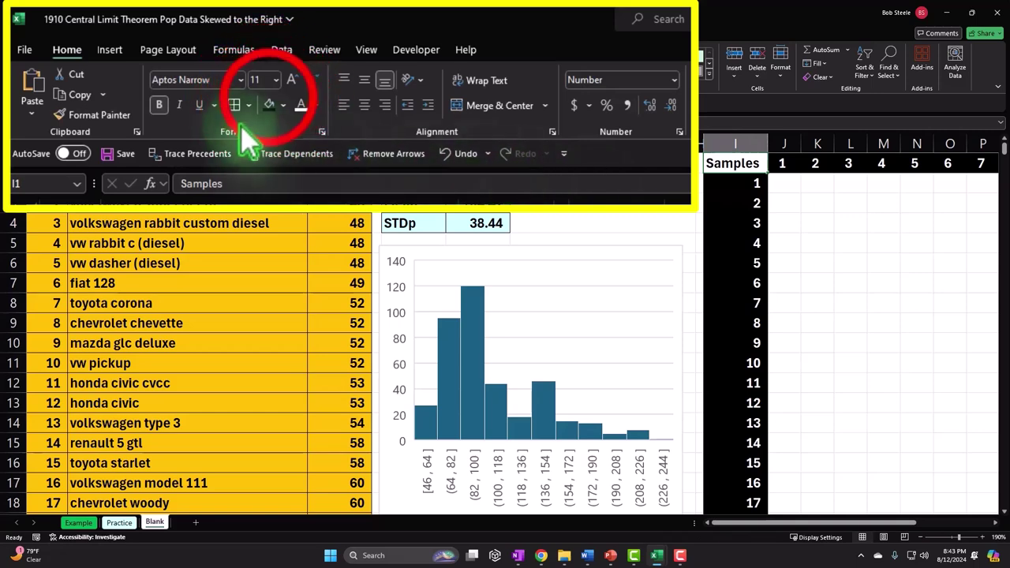
pyautogui.click(269, 104)
pyautogui.click(303, 109)
# Enter =INDEX(C2:C393,RANDBETWEEN(1,392)) in J2 to draw a random horsepower value from the population
pyautogui.click(782, 182)
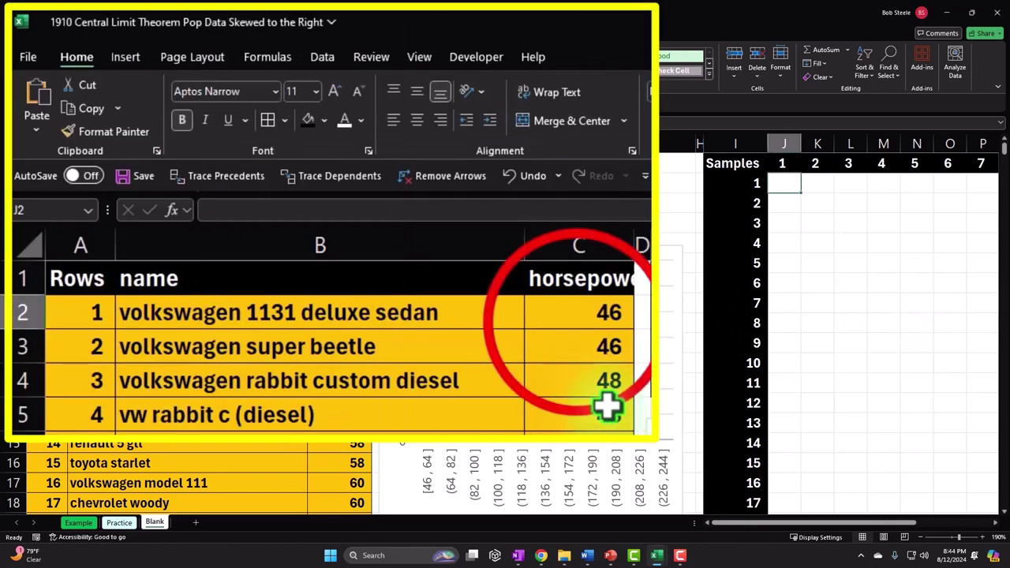
pyautogui.click(578, 322)
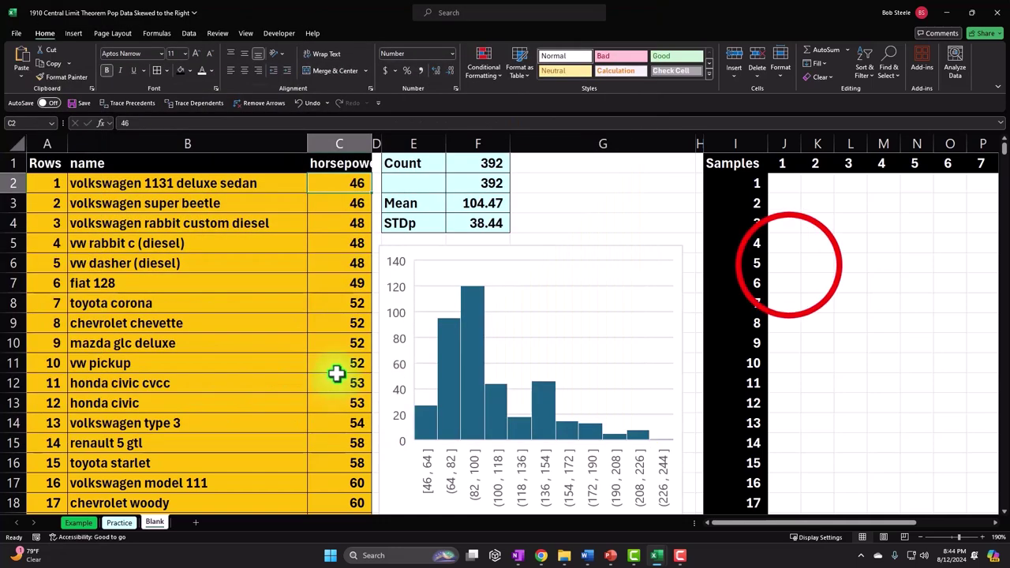
pyautogui.click(787, 263)
pyautogui.click(787, 183)
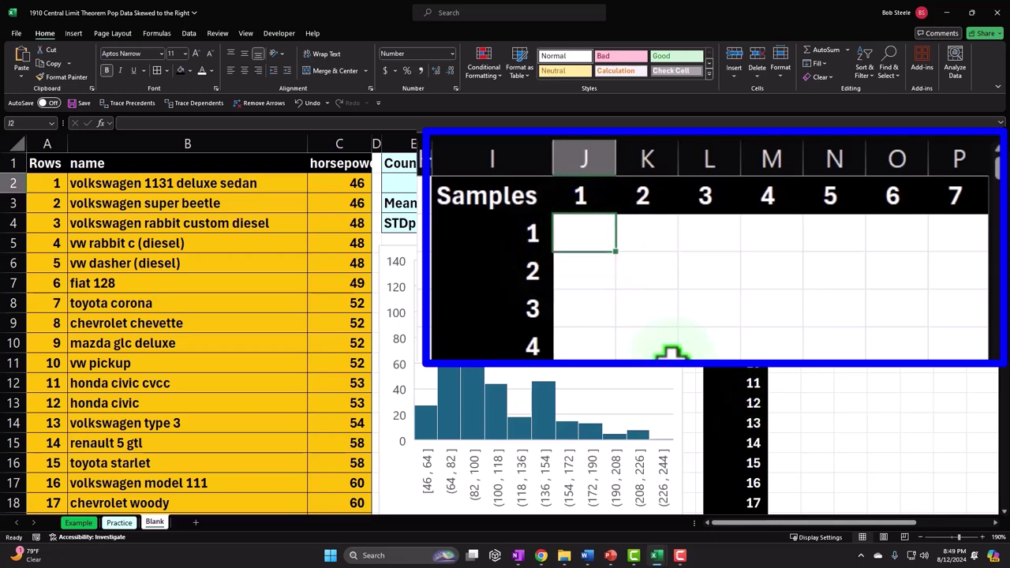
pyautogui.write('=ind')
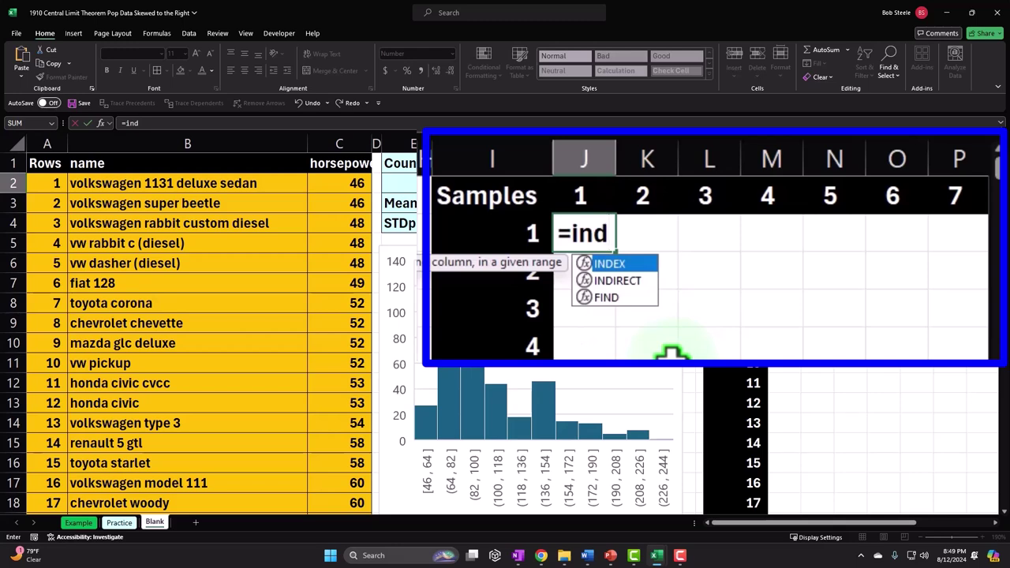
pyautogui.press('Tab')
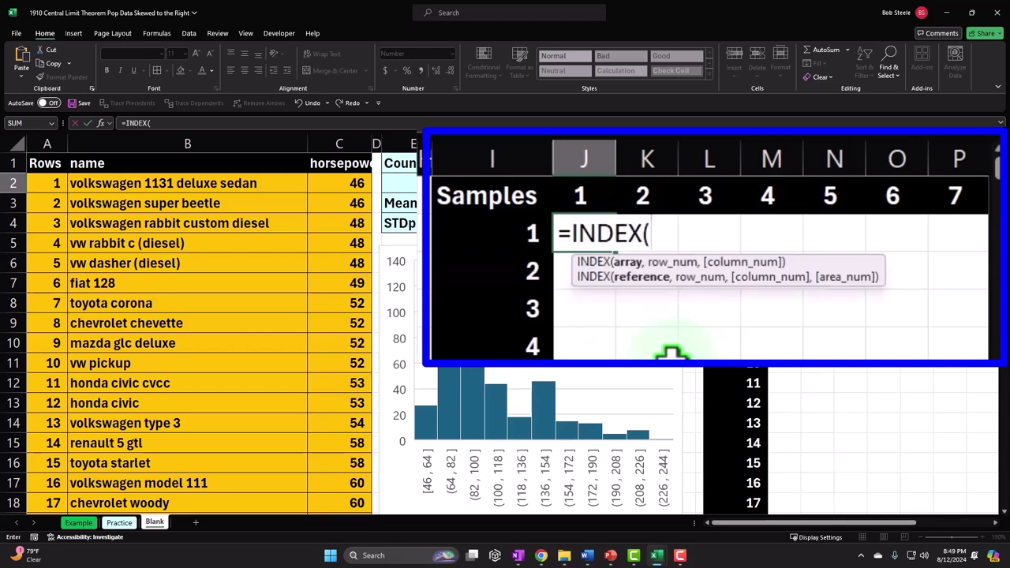
pyautogui.click(361, 183)
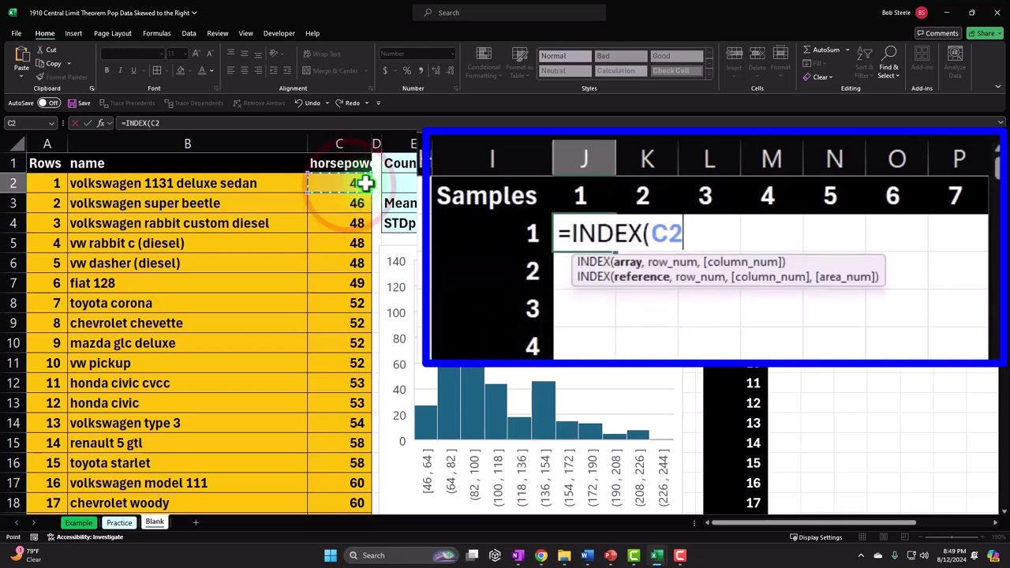
pyautogui.hotkey('ctrl', 'shift', 'Down')
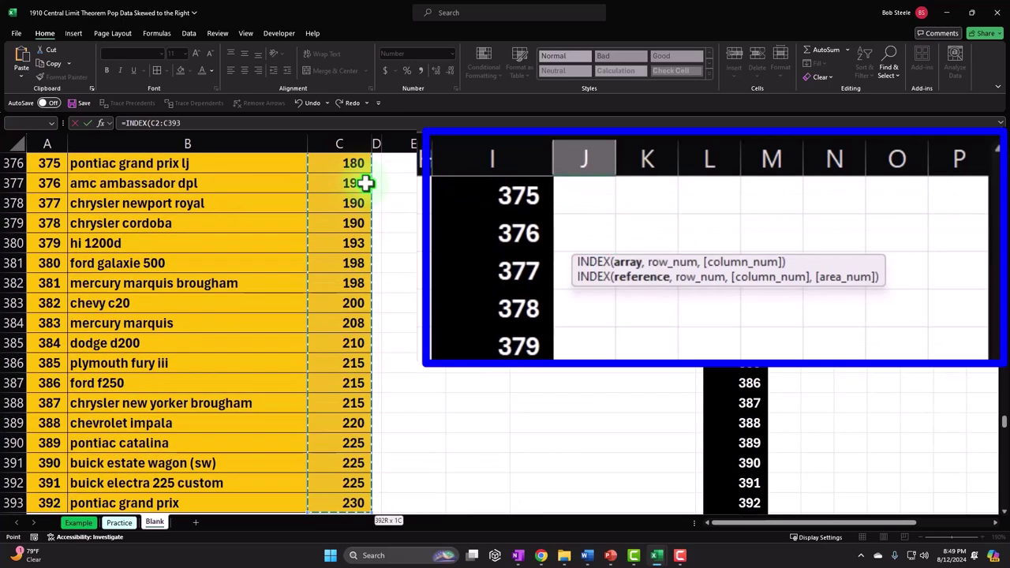
pyautogui.hotkey('ctrl', 'BackSpace')
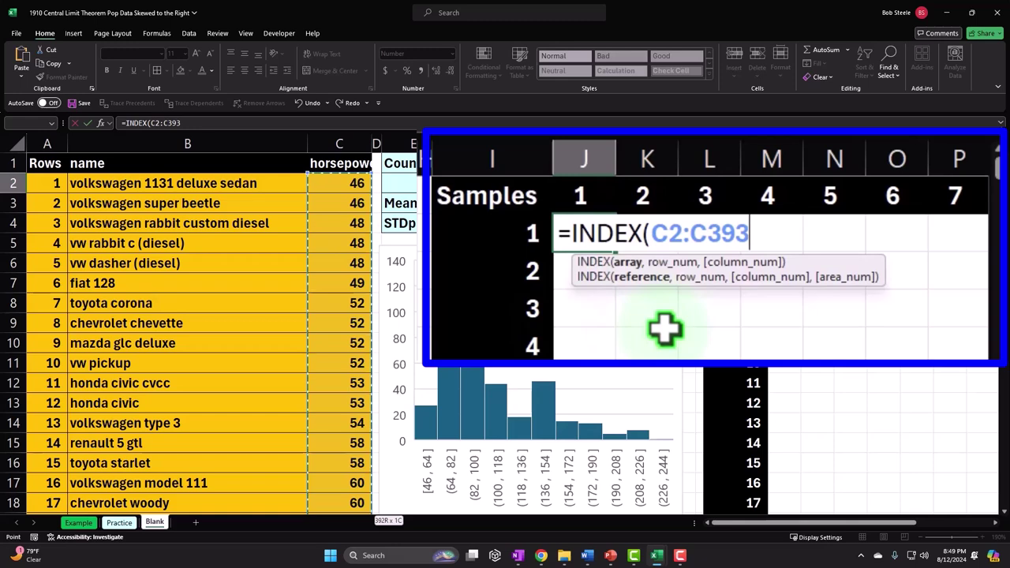
pyautogui.write(',')
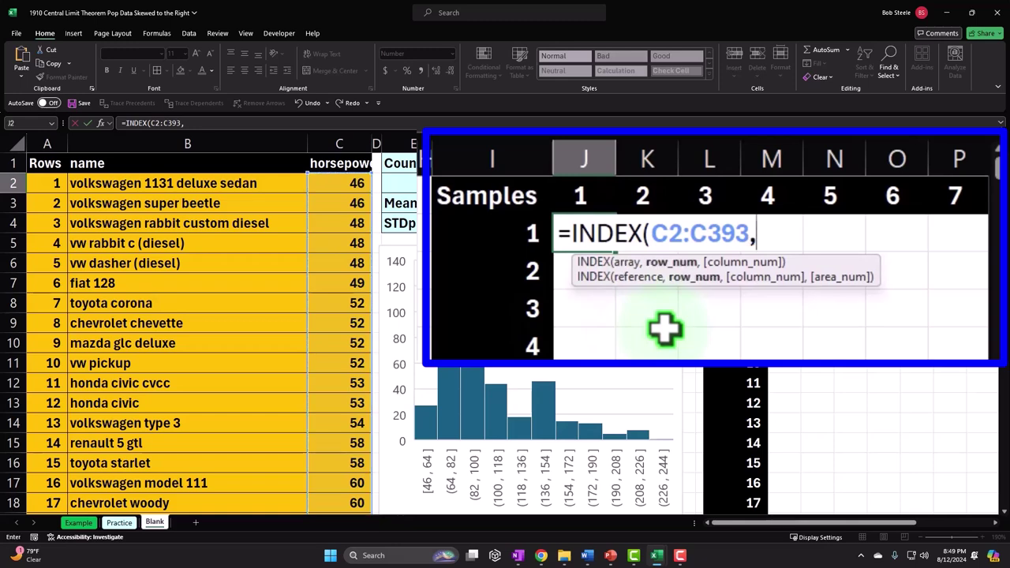
pyautogui.write('rand')
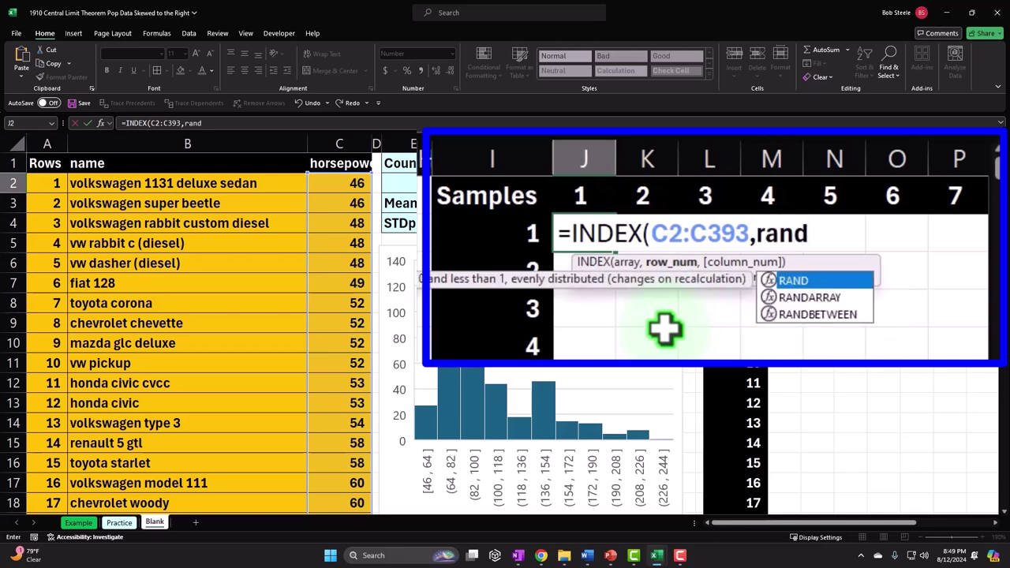
pyautogui.doubleClick(804, 315)
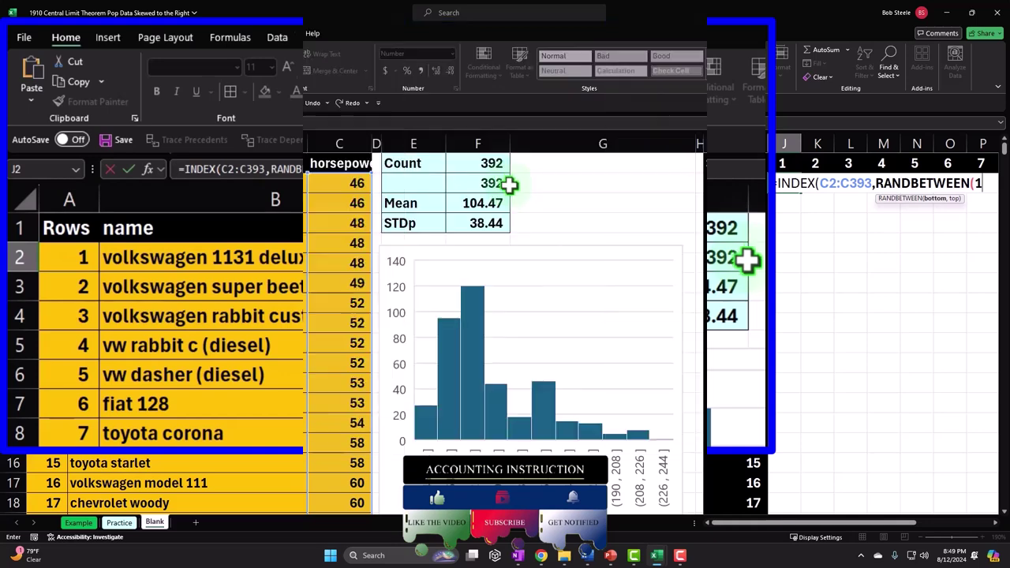
pyautogui.write(',')
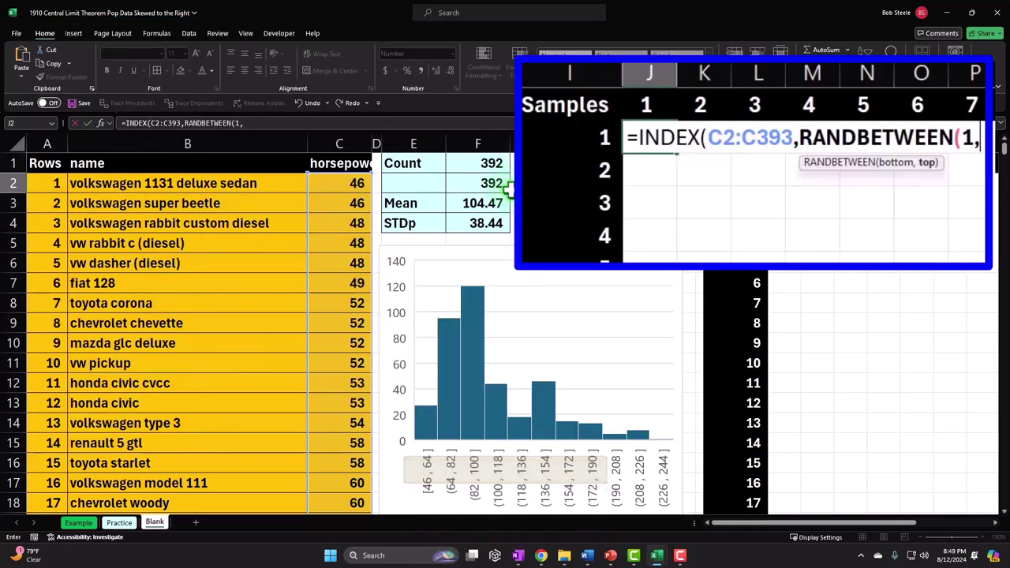
pyautogui.write('392')
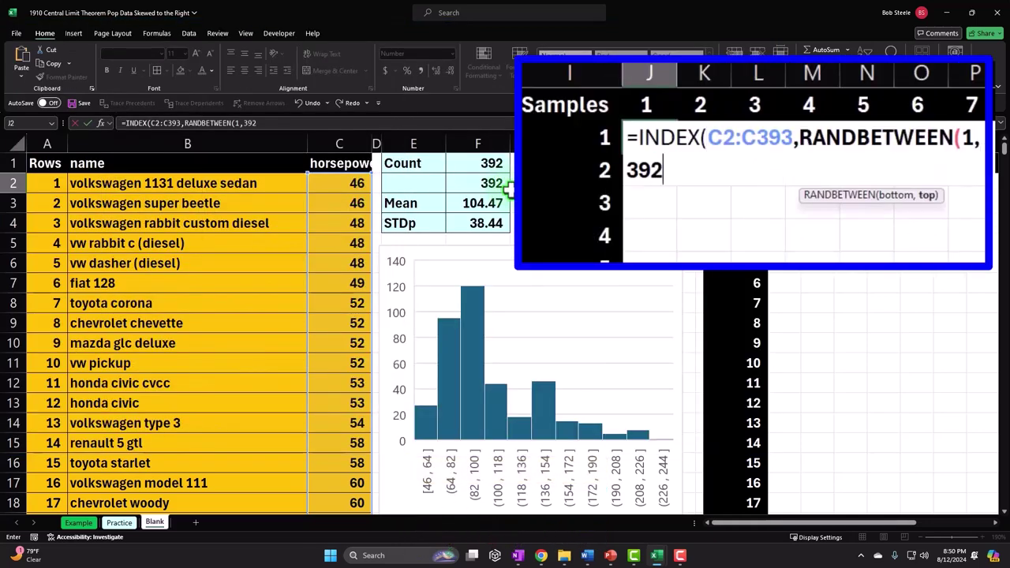
pyautogui.write(')')
pyautogui.press('Return')
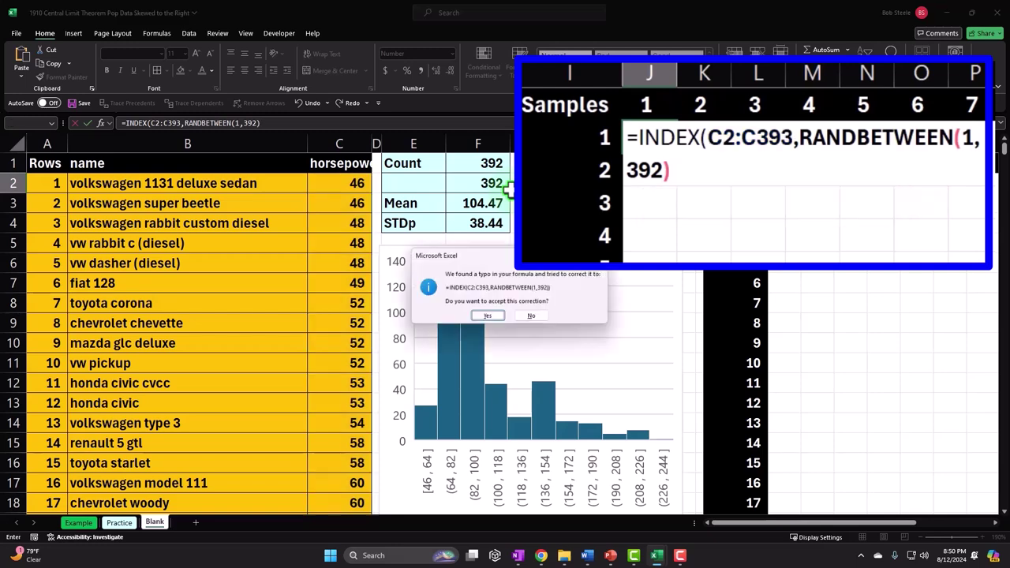
pyautogui.press('Return')
# Make the horsepower range in J2's INDEX formula absolute, as $C$2:$C$393
pyautogui.click(650, 138)
pyautogui.doubleClick(658, 136)
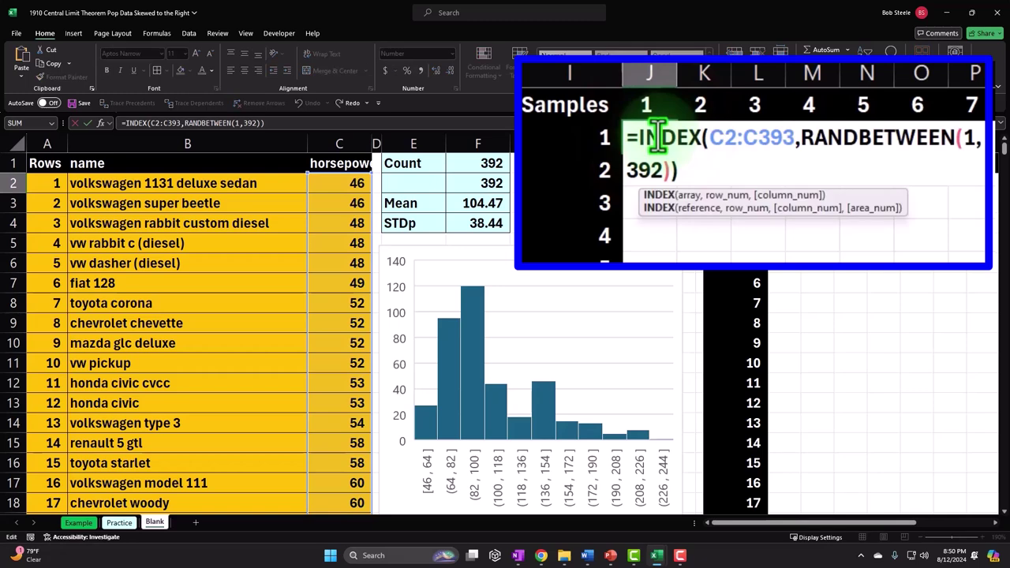
pyautogui.press('Return')
pyautogui.click(657, 139)
pyautogui.doubleClick(657, 139)
pyautogui.click(724, 136)
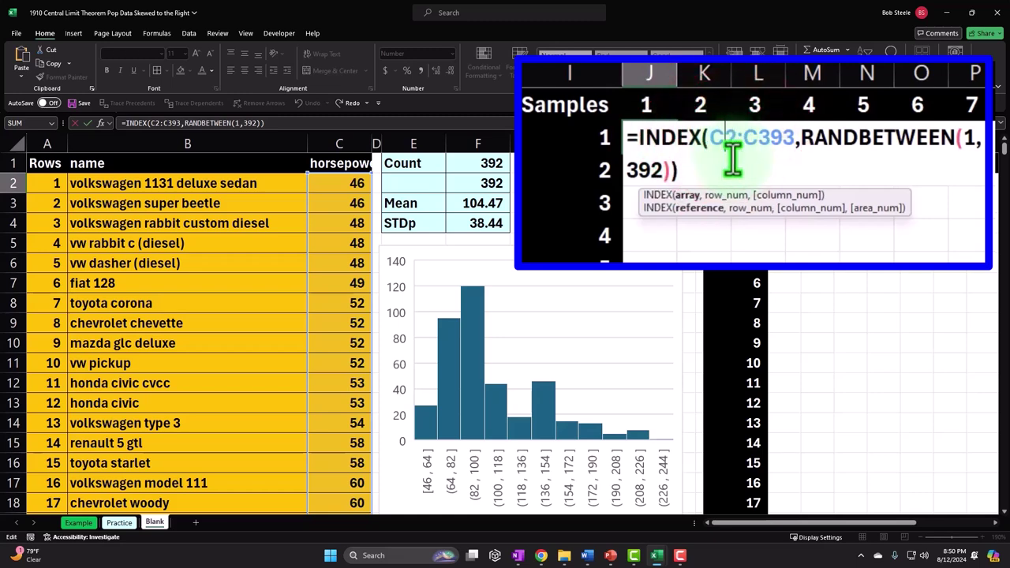
pyautogui.press('F4')
pyautogui.click(758, 142)
pyautogui.press('F4')
pyautogui.click(745, 164)
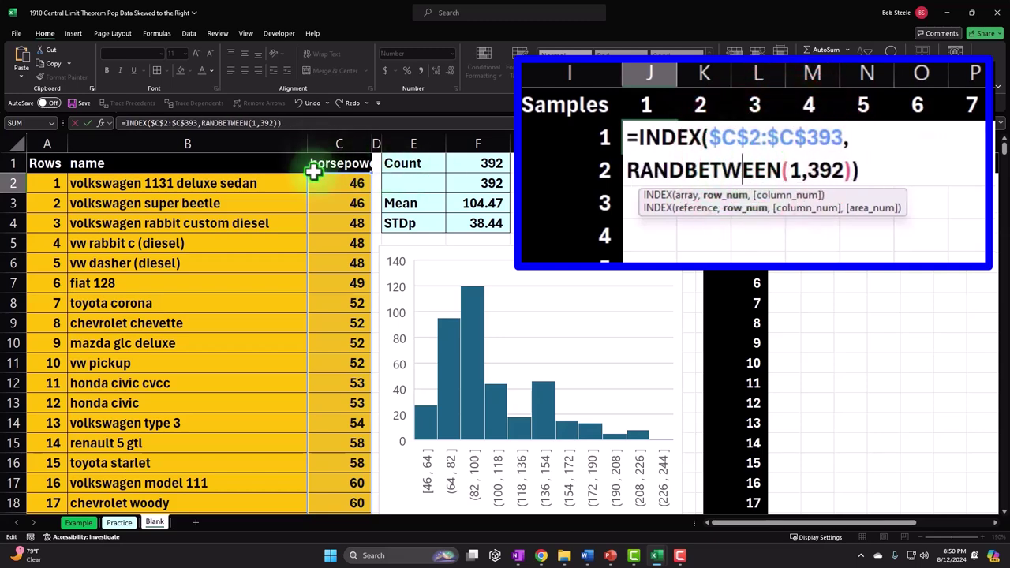
pyautogui.click(770, 174)
pyautogui.click(829, 171)
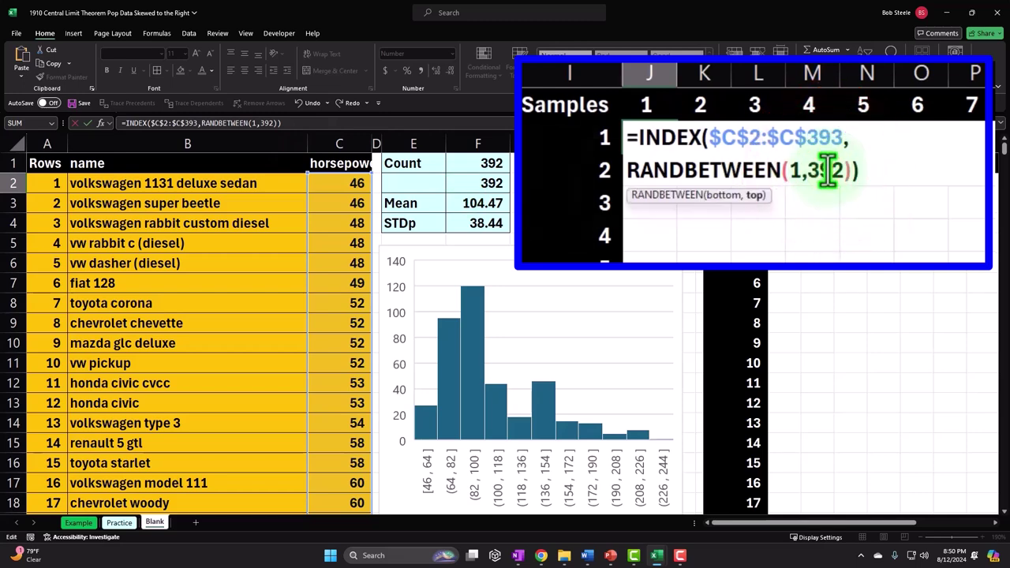
pyautogui.press('Return')
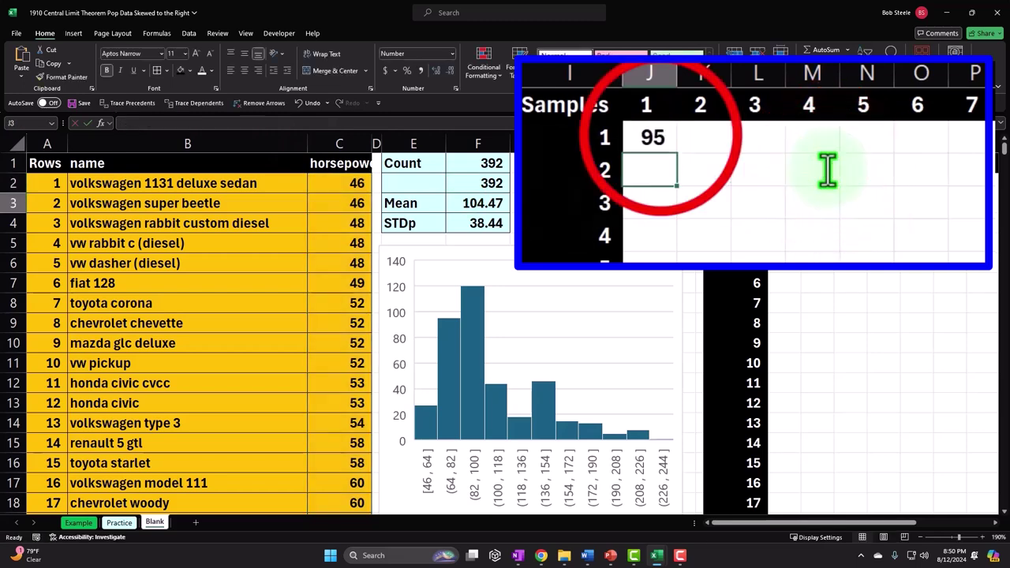
# Copy the random sampling formula from J2 across row 2 to X2
pyautogui.click(659, 140)
pyautogui.moveTo(799, 192); pyautogui.dragTo(976, 198)
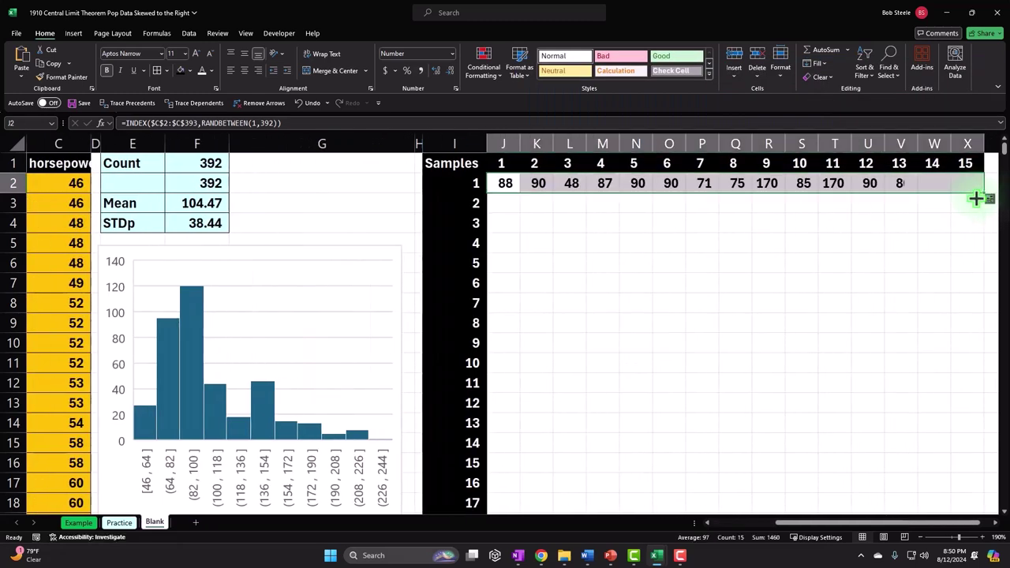
# Examine the copied sampling formulas cell by cell from J2 to X2
pyautogui.click(507, 181)
pyautogui.press('Right')
pyautogui.press('Right')
pyautogui.press('Right')
pyautogui.press('Right')
pyautogui.press('Right')
pyautogui.press('Right')
pyautogui.press('Right')
pyautogui.press('Right')
pyautogui.press('Right')
pyautogui.press('Right')
pyautogui.press('Right')
pyautogui.press('Right')
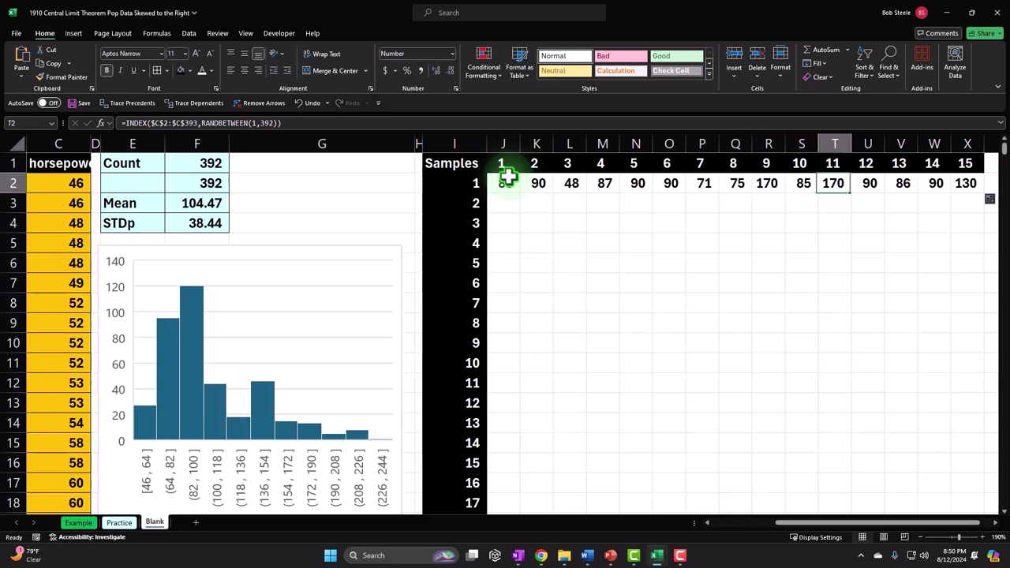
pyautogui.press('Right')
pyautogui.press('Right')
# Fill the sampling formulas in J2:X2 down alongside all 500 row numbers and check the filled rows
pyautogui.click(508, 180)
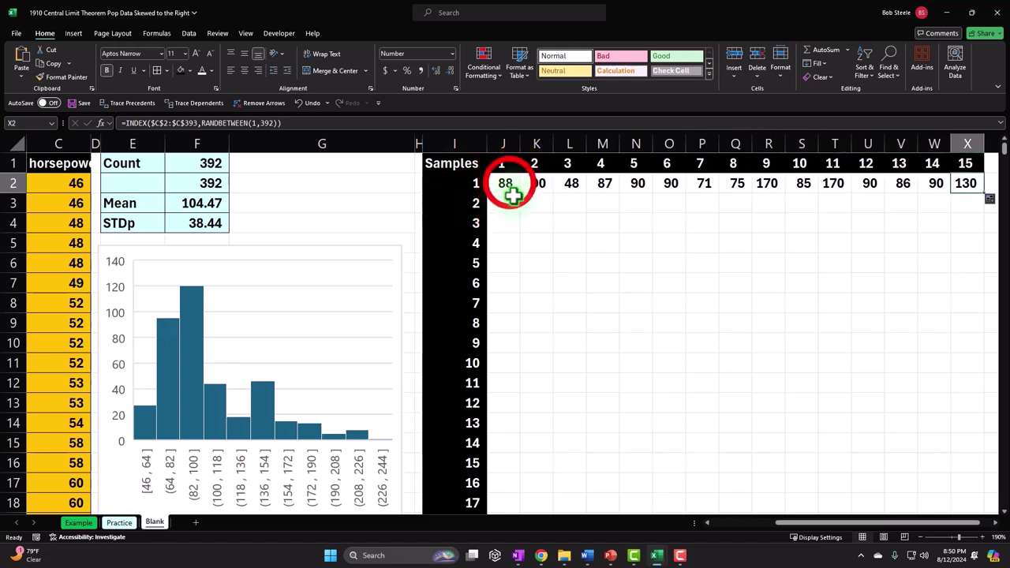
pyautogui.moveTo(508, 182); pyautogui.dragTo(981, 196)
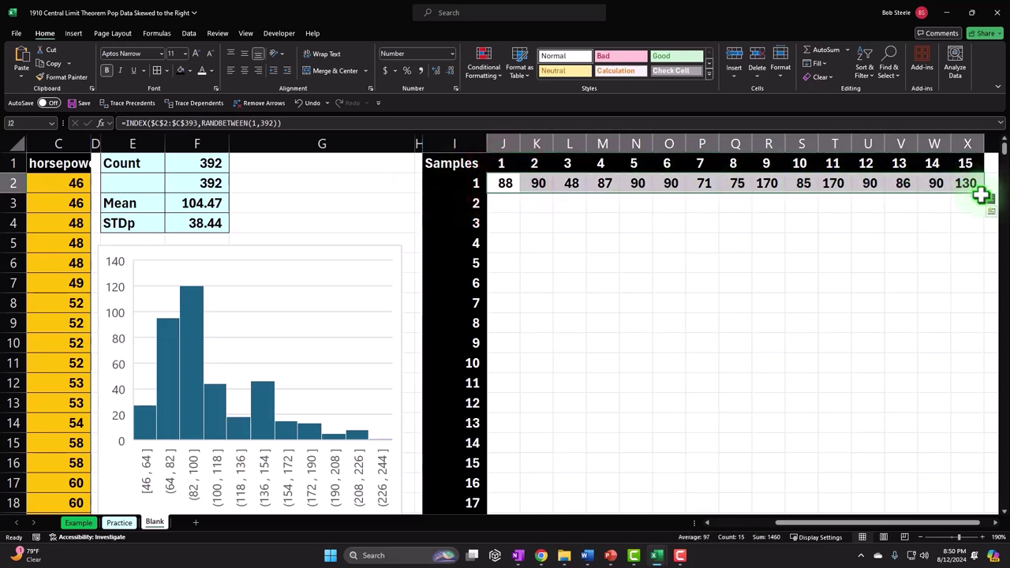
pyautogui.doubleClick(987, 197)
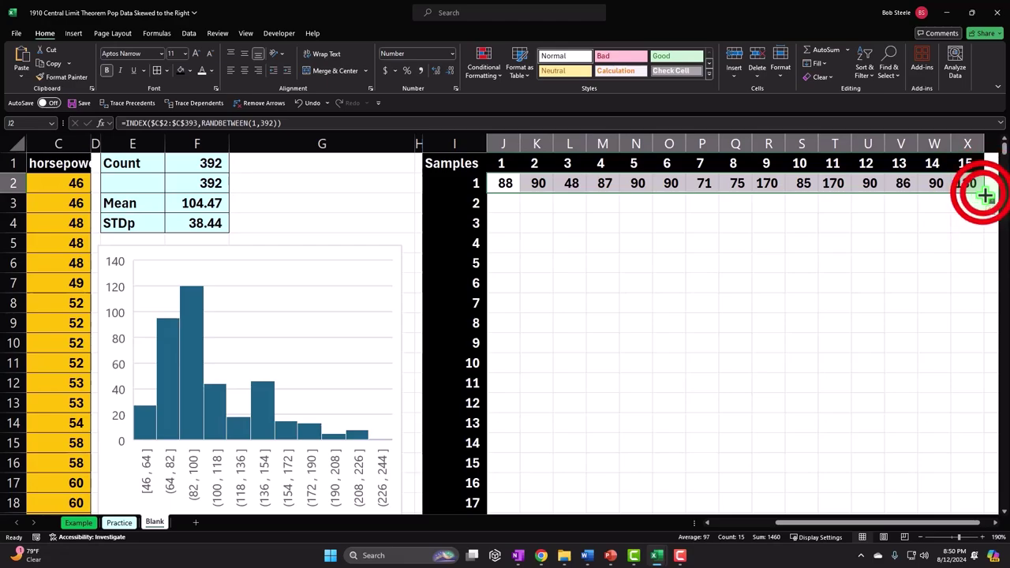
pyautogui.scroll(-20, 882, 289)
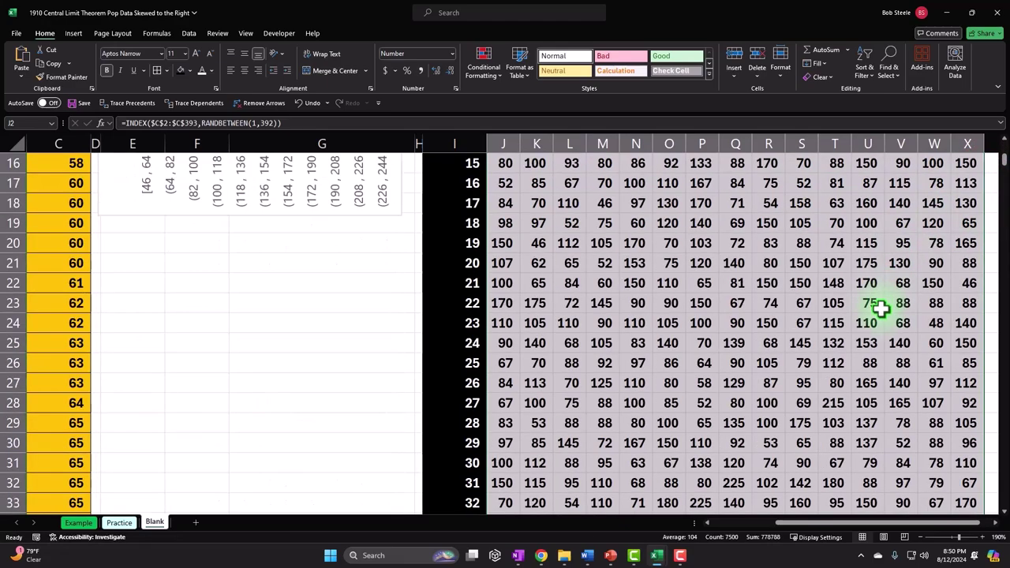
pyautogui.scroll(-20, 885, 324)
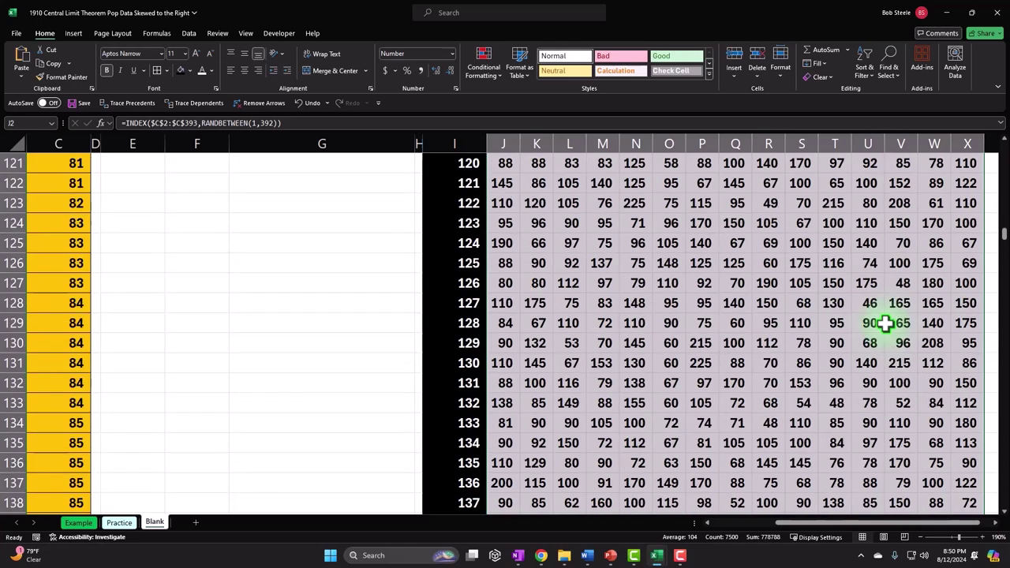
# Give all the sampled values in J2:X501 cell borders and a light blue fill
pyautogui.scroll(-20, 886, 324)
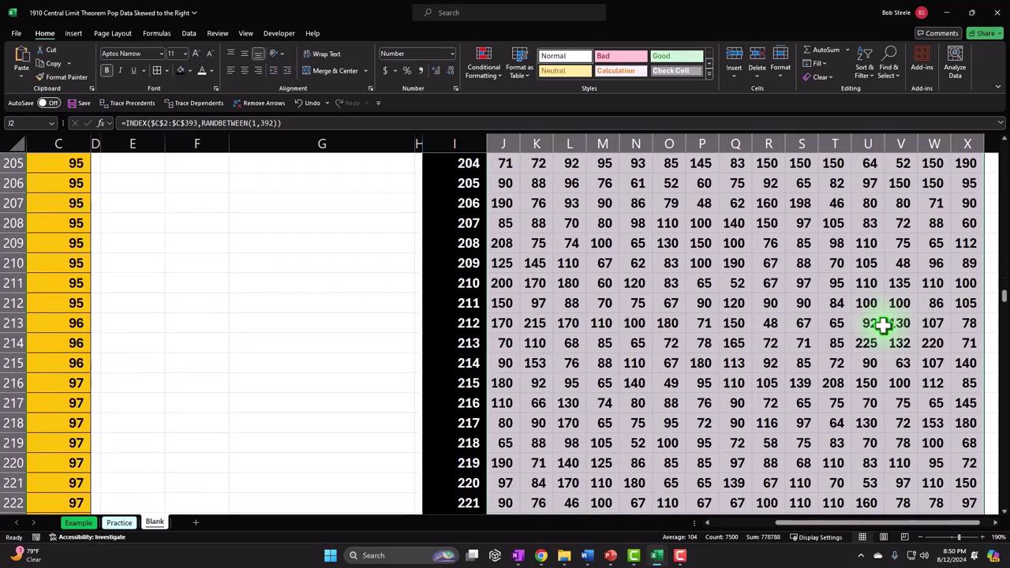
pyautogui.moveTo(1005, 323); pyautogui.dragTo(968, 145)
pyautogui.click(505, 182)
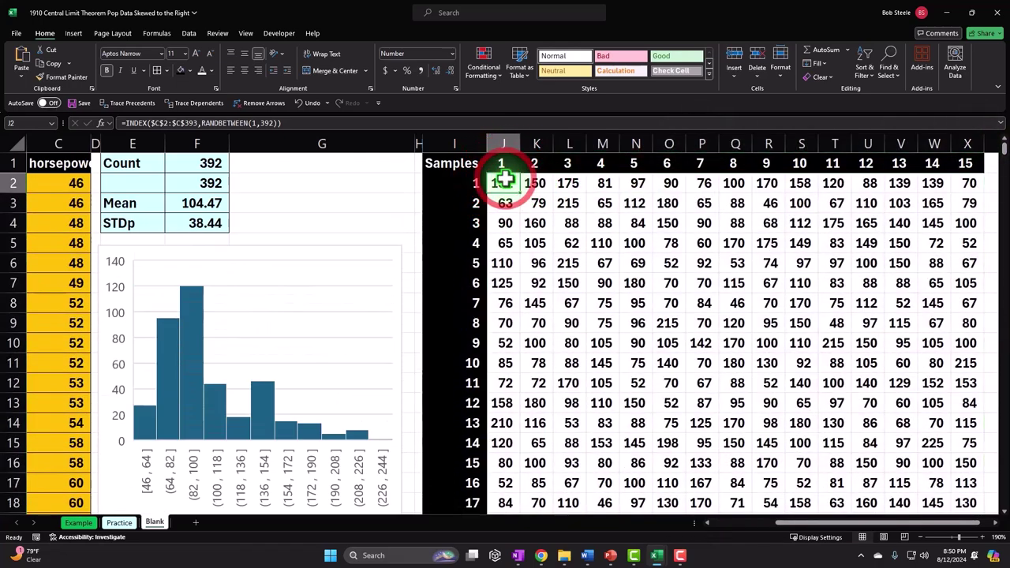
pyautogui.hotkey('shift', 'Right')
pyautogui.hotkey('shift', 'Right')
pyautogui.hotkey('shift', 'Right')
pyautogui.hotkey('shift', 'Right')
pyautogui.hotkey('shift', 'Right')
pyautogui.hotkey('shift', 'Right')
pyautogui.hotkey('shift', 'Right')
pyautogui.hotkey('shift', 'Right')
pyautogui.hotkey('shift', 'Right')
pyautogui.hotkey('shift', 'Right')
pyautogui.hotkey('shift', 'Right')
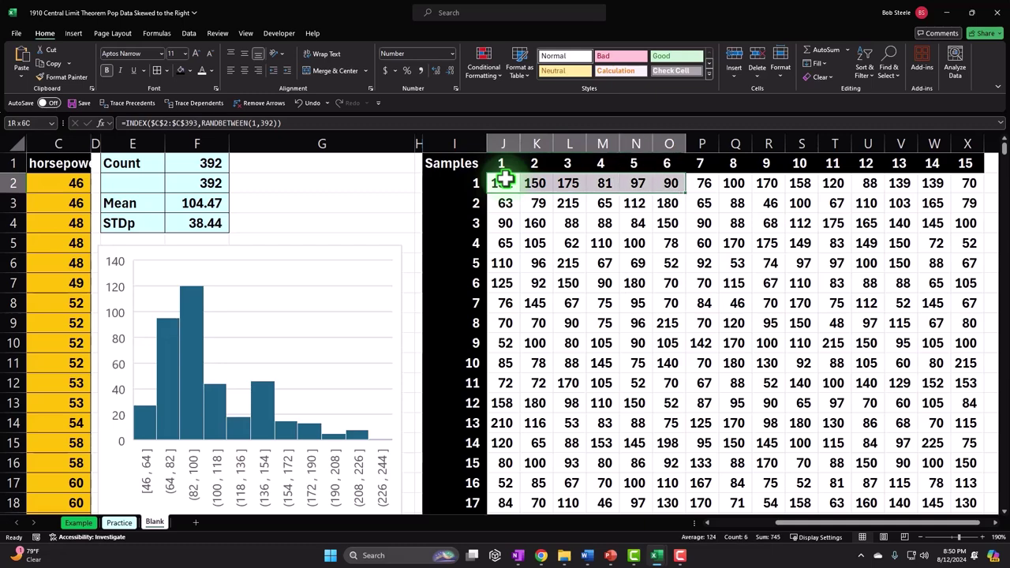
pyautogui.hotkey('shift', 'Right')
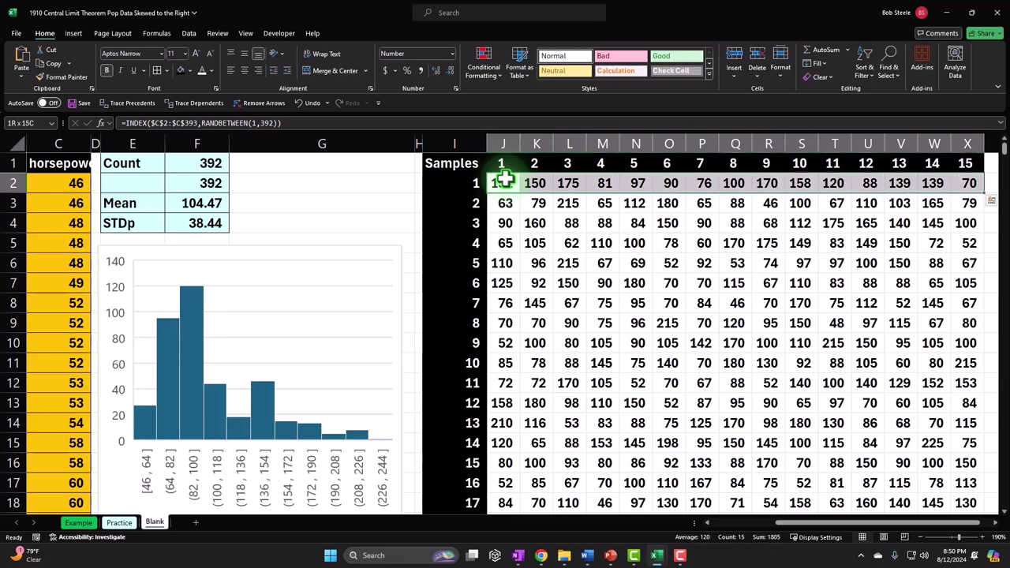
pyautogui.hotkey('ctrl', 'shift', 'Down')
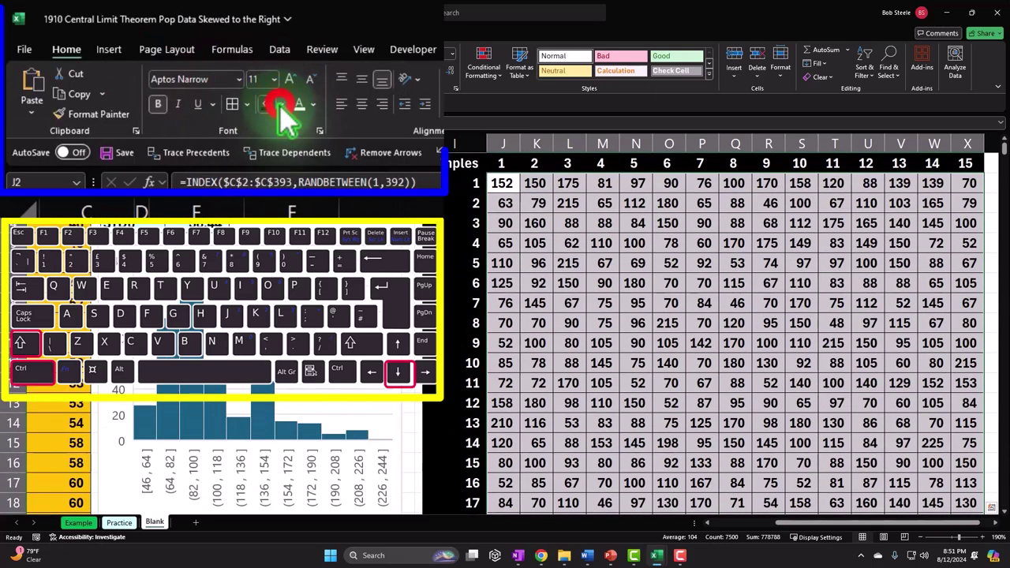
pyautogui.click(189, 70)
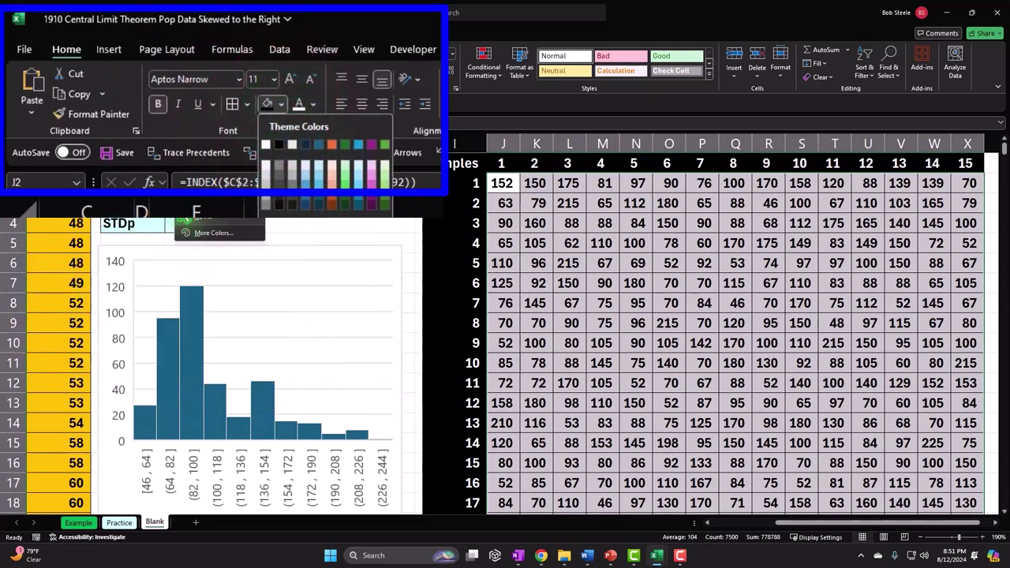
pyautogui.click(358, 162)
pyautogui.click(833, 223)
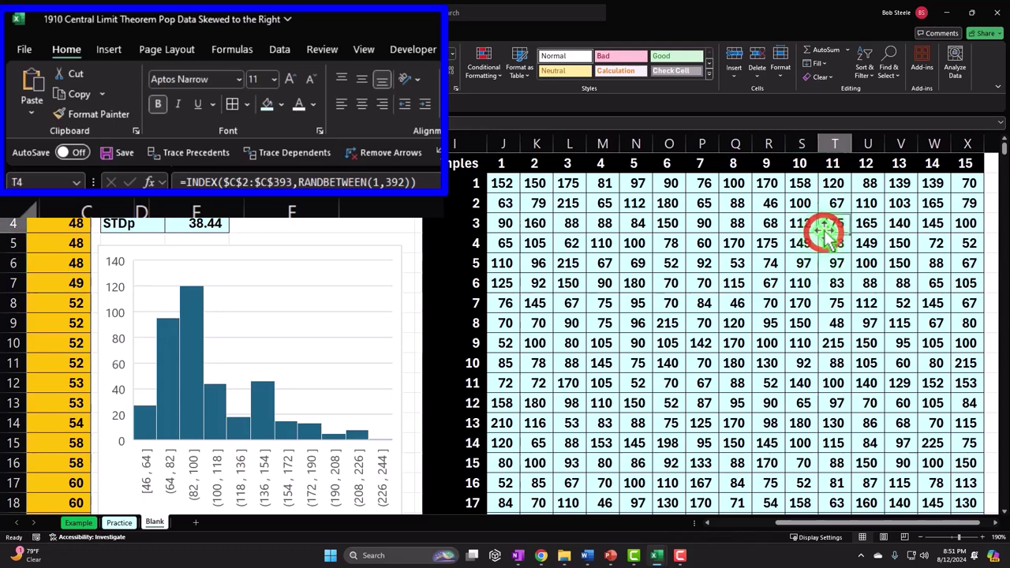
# Enter the header "Mean S" in Y1, beside the header of sample 15
pyautogui.press('Right')
pyautogui.press('Right')
pyautogui.press('Right')
pyautogui.press('Right')
pyautogui.press('Right')
pyautogui.press('Right')
pyautogui.press('Right')
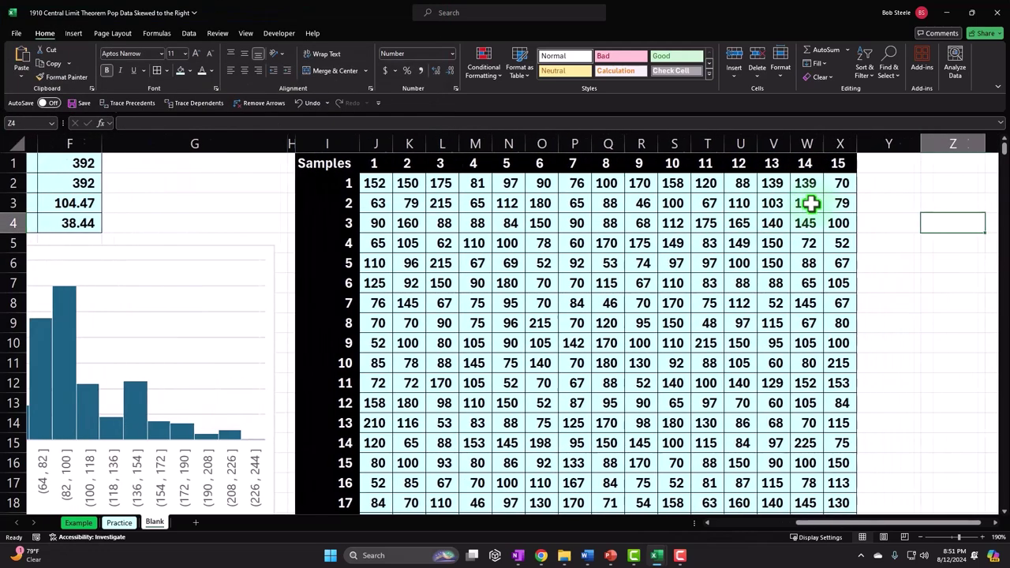
pyautogui.press('Right')
pyautogui.press('Right')
pyautogui.press('Left')
pyautogui.press('Left')
pyautogui.press('Left')
pyautogui.press('Left')
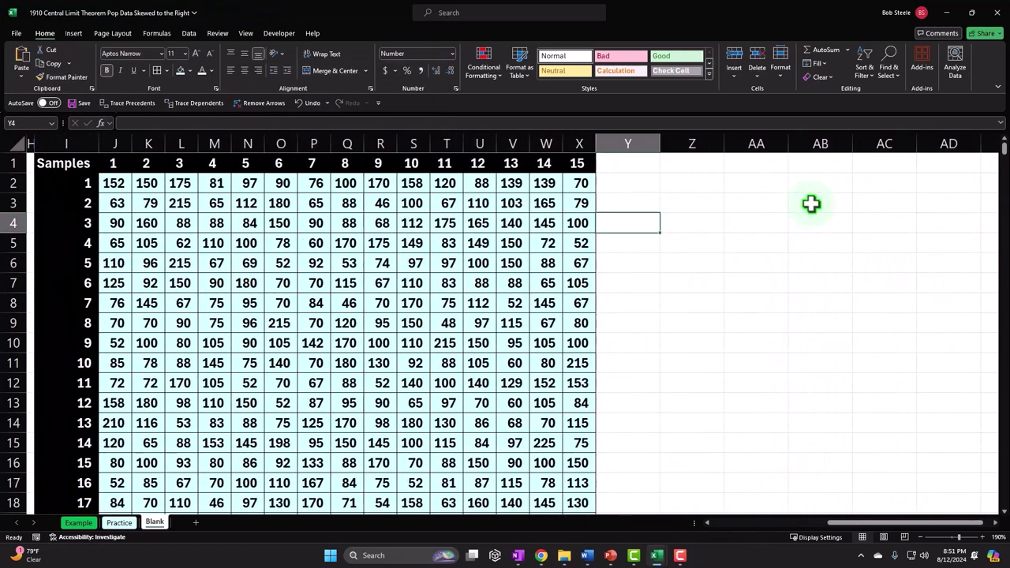
pyautogui.press('Up')
pyautogui.press('Up')
pyautogui.press('Up')
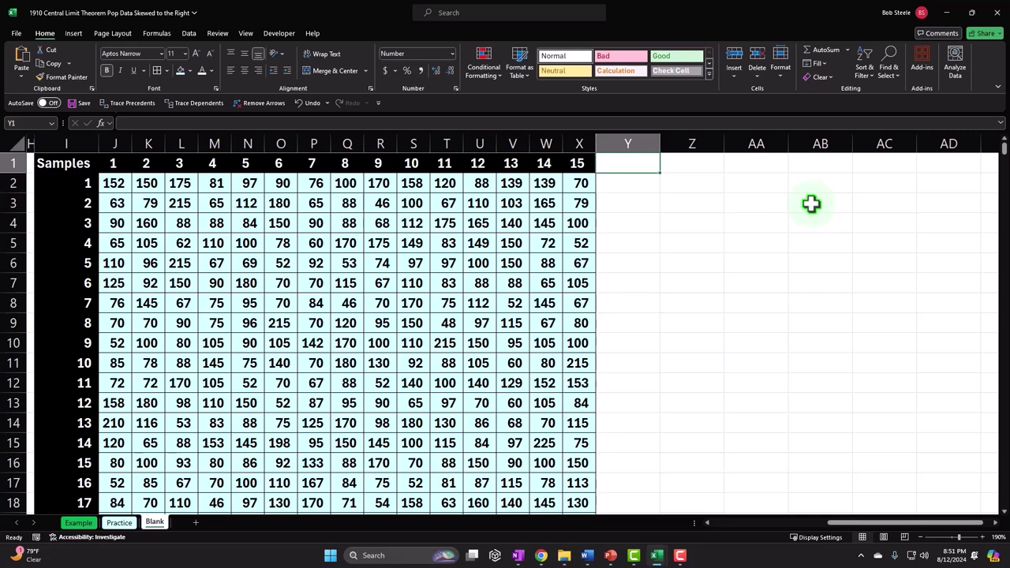
pyautogui.write('Mean')
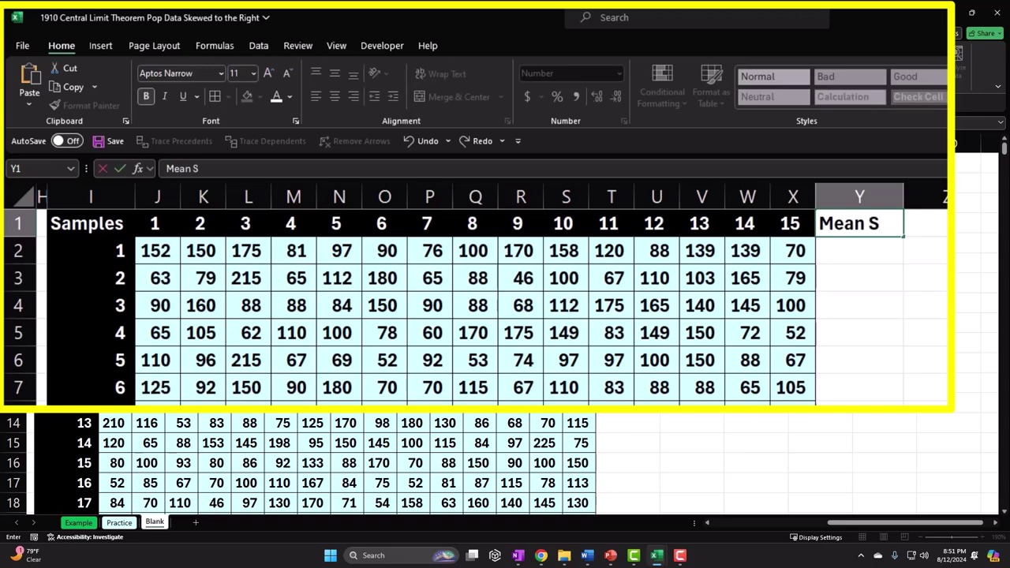
pyautogui.write(' S')
# Copy the black header formatting from X1 onto the "Mean S" header in Y1
pyautogui.click(787, 224)
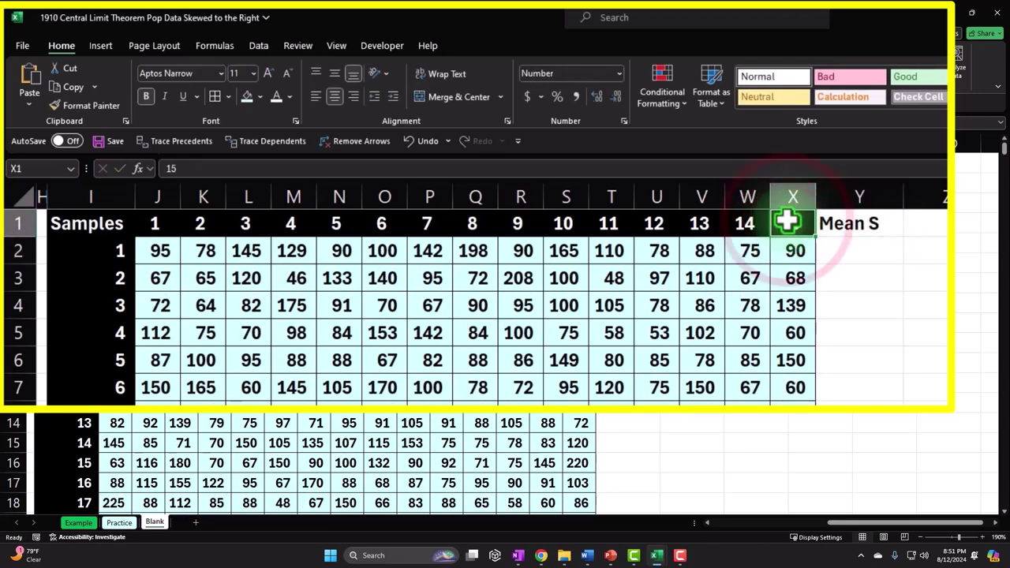
pyautogui.click(90, 106)
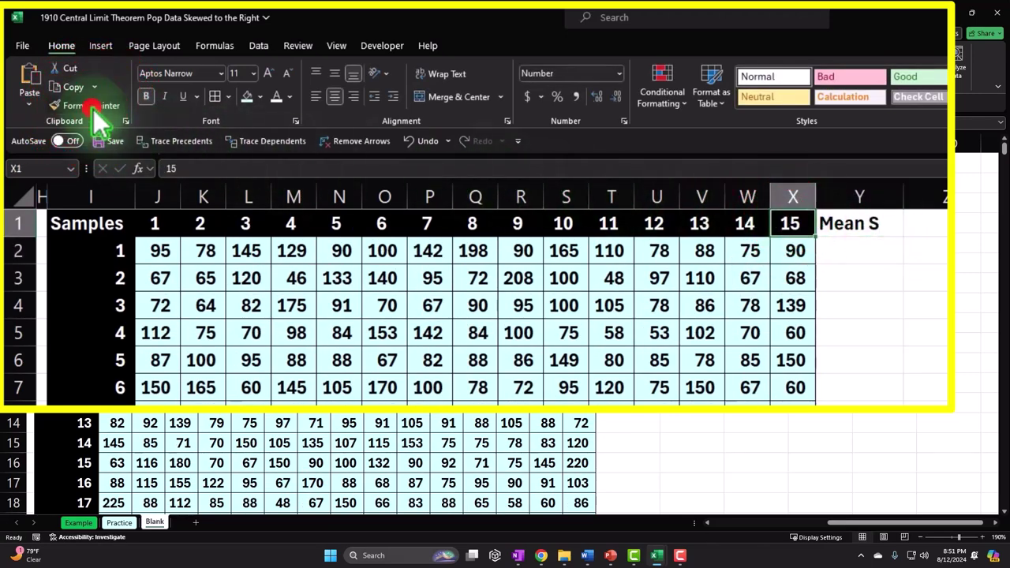
pyautogui.click(860, 223)
pyautogui.press('Return')
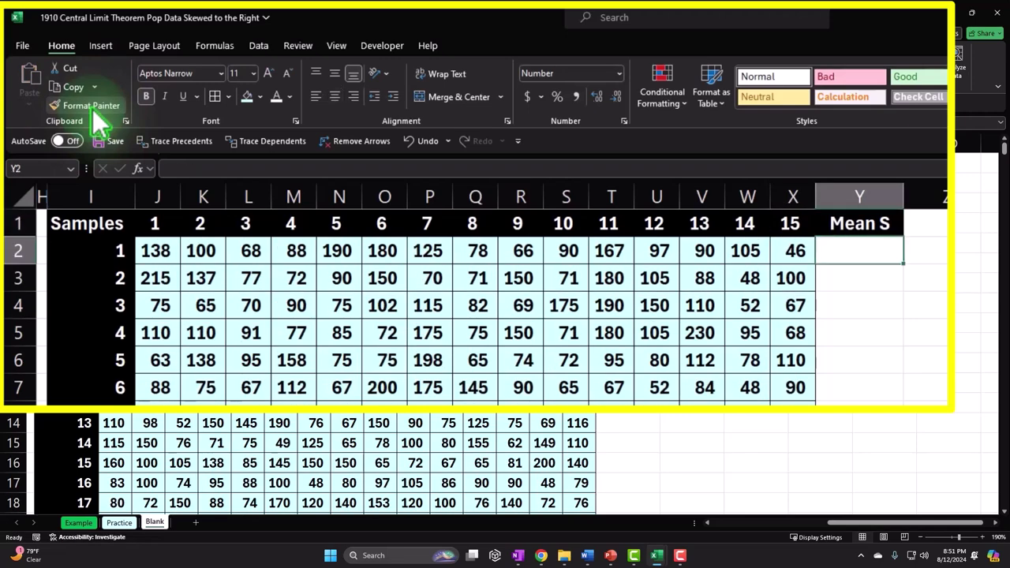
# Calculate the mean of the first row of samples in Y2 with =AVERAGE(J2:X2)
pyautogui.moveTo(158, 251); pyautogui.dragTo(776, 249)
pyautogui.click(903, 250)
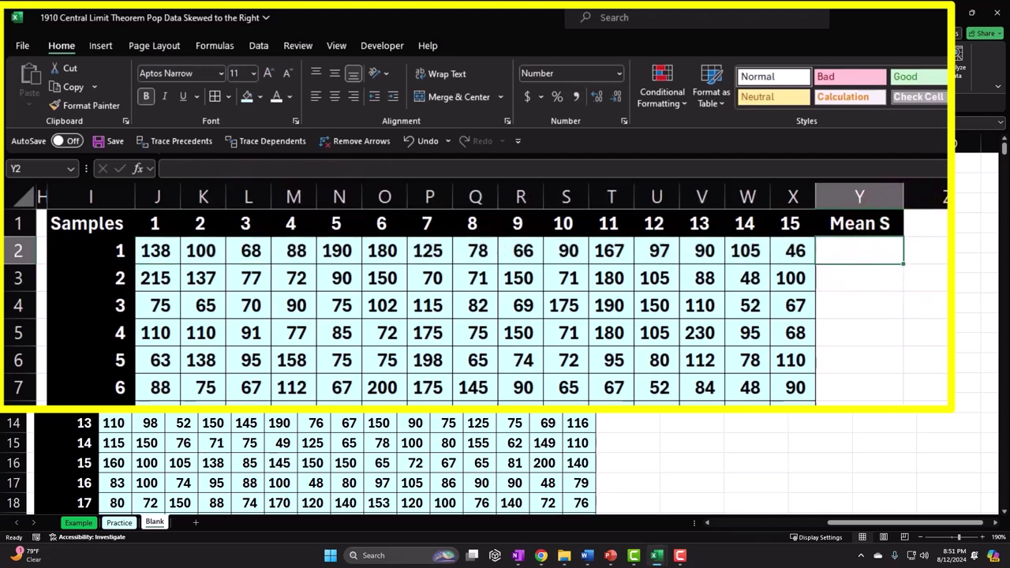
pyautogui.write('=aver')
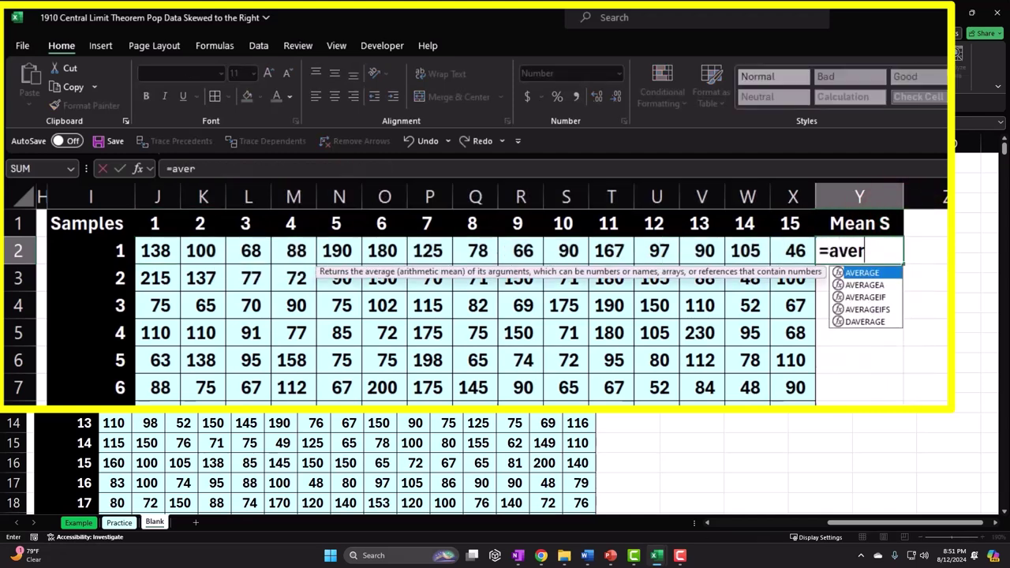
pyautogui.press('Tab')
pyautogui.click(805, 248)
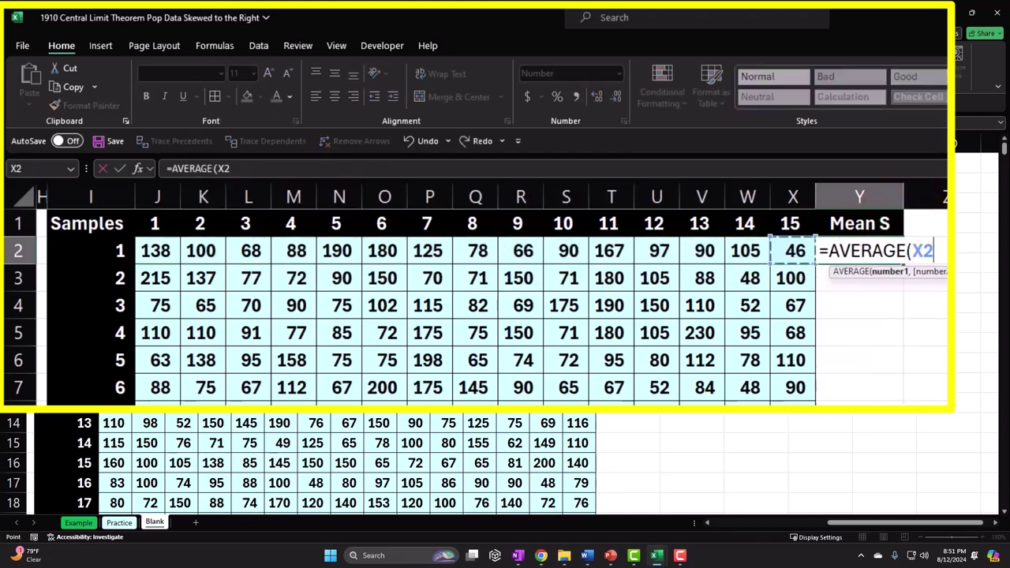
pyautogui.moveTo(813, 245); pyautogui.dragTo(102, 268)
pyautogui.hotkey('shift', 'Right')
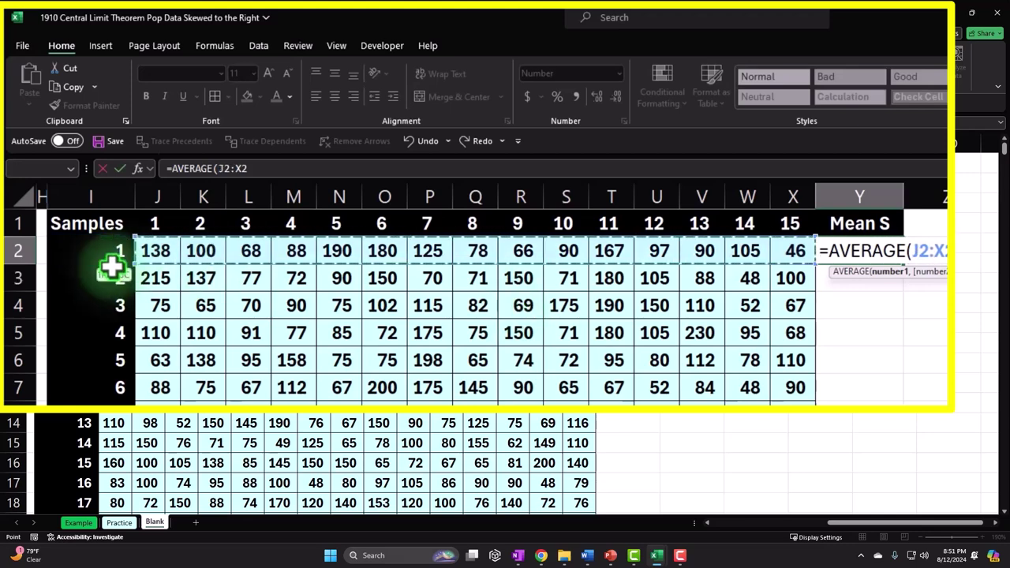
pyautogui.press('Return')
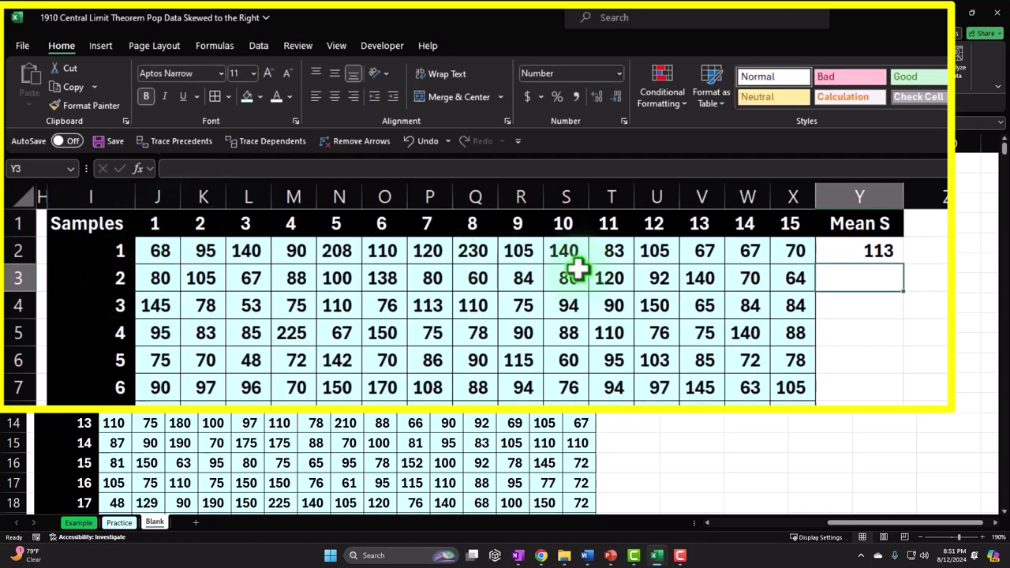
# Fill the average formula from Y2 down to Y501 and give the means borders and a light blue fill
pyautogui.click(865, 252)
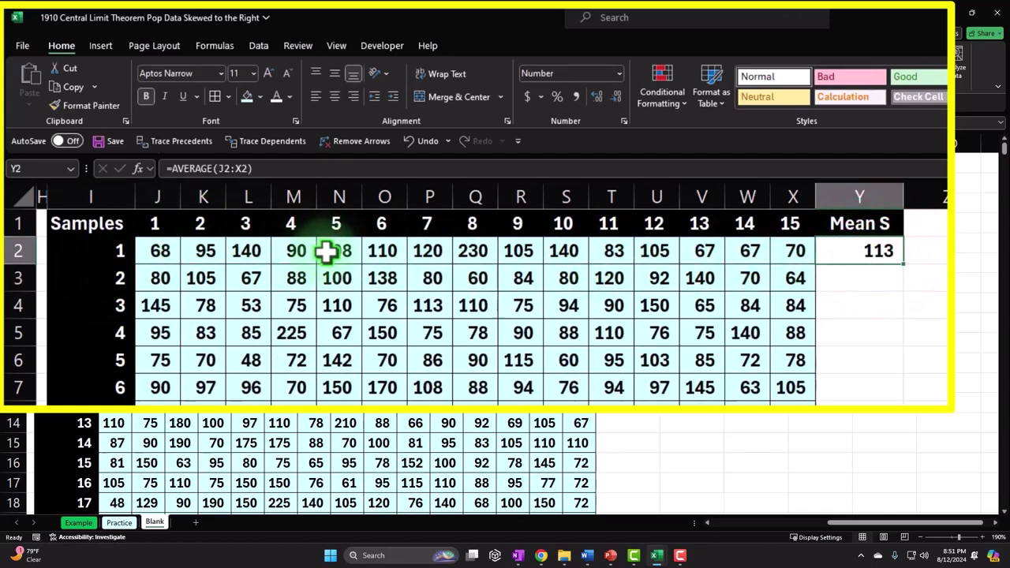
pyautogui.doubleClick(905, 263)
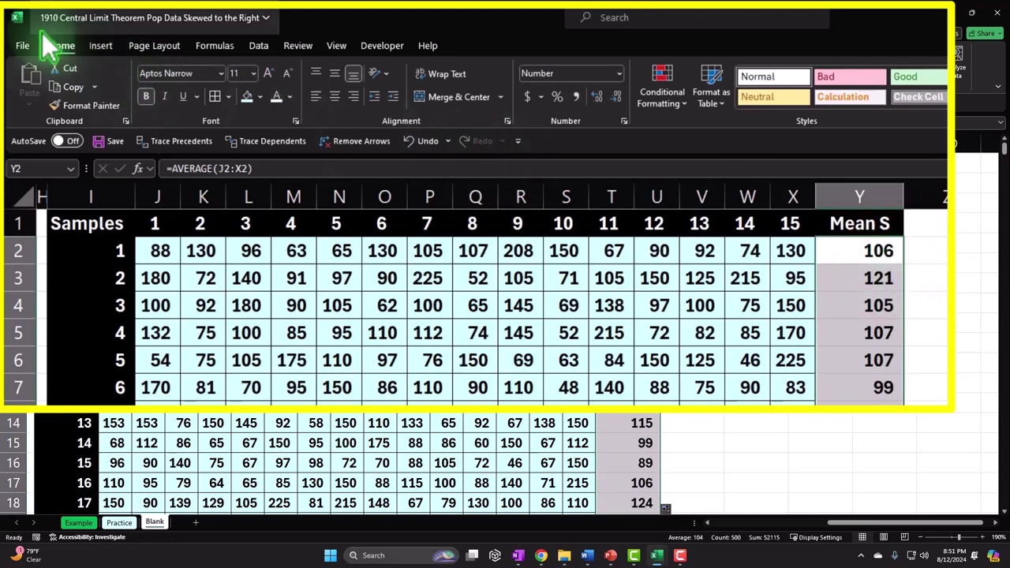
pyautogui.click(245, 98)
# Narrow column Y to fit its header and shrink column Z to a thin spacer
pyautogui.moveTo(899, 191); pyautogui.dragTo(884, 192)
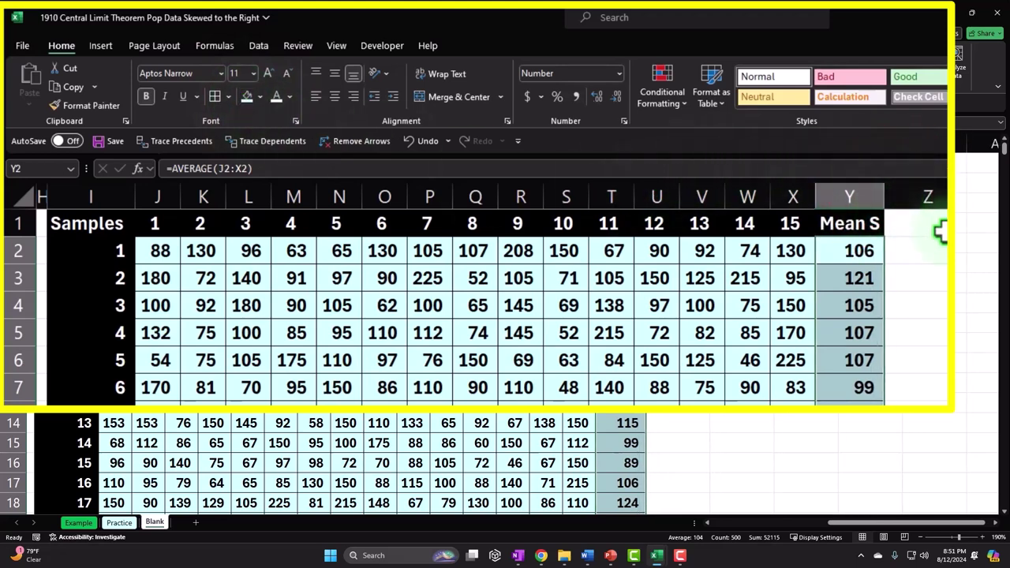
pyautogui.moveTo(710, 144); pyautogui.dragTo(661, 143)
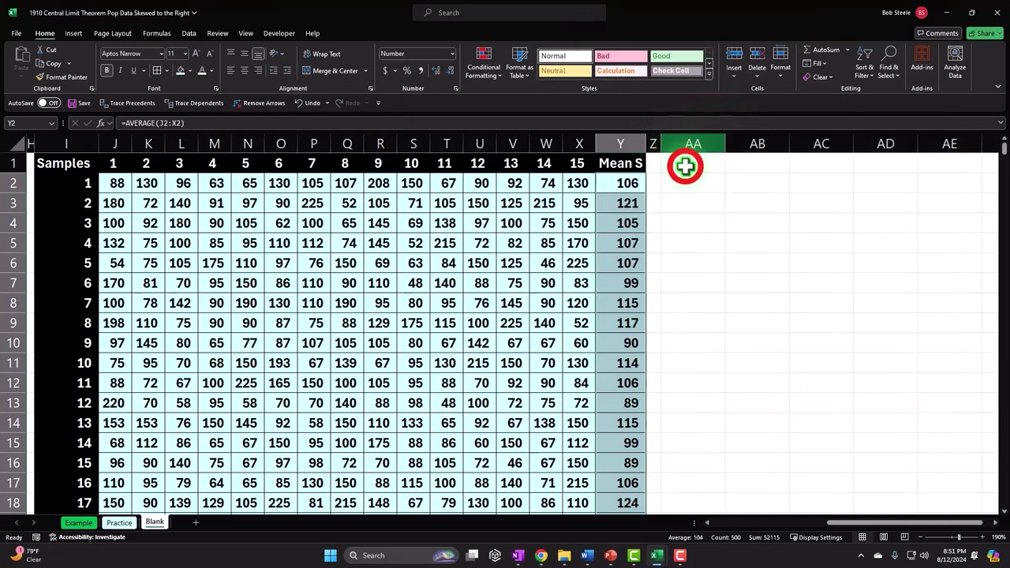
# Enter the label "Mean of means" in AA1 and autofit column AA to it
pyautogui.click(686, 164)
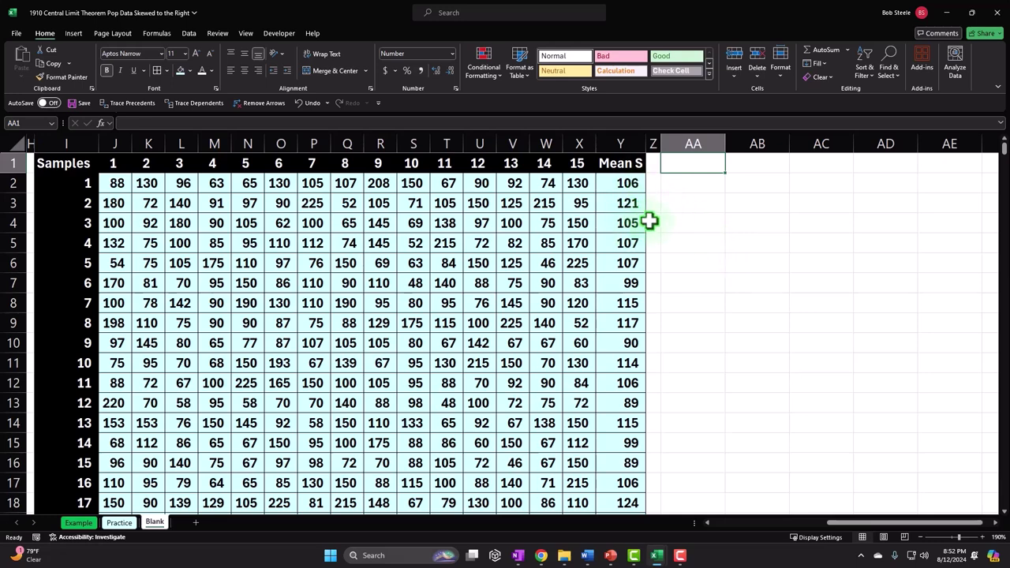
pyautogui.write('Mean of means')
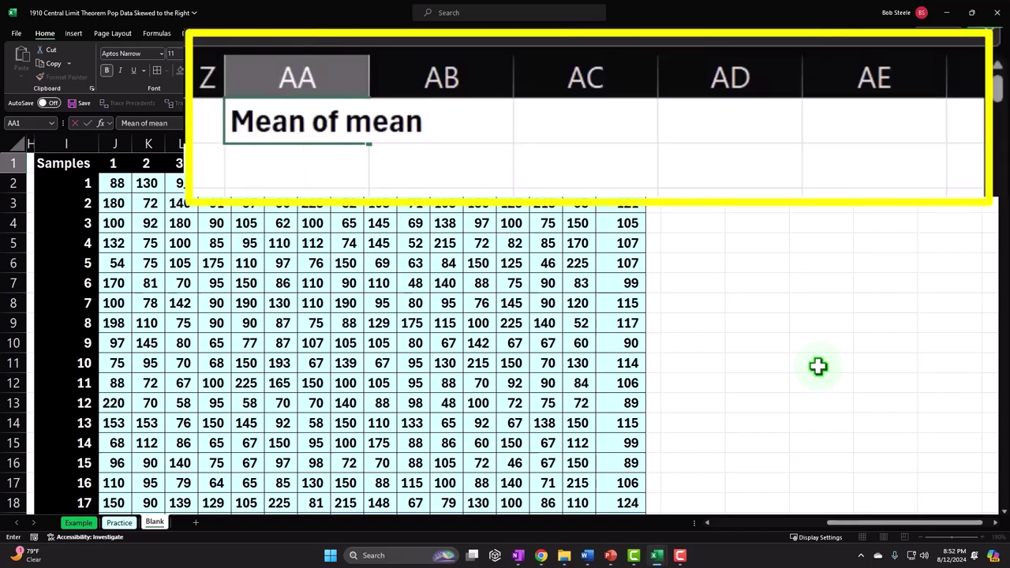
pyautogui.press('Tab')
pyautogui.click(725, 139)
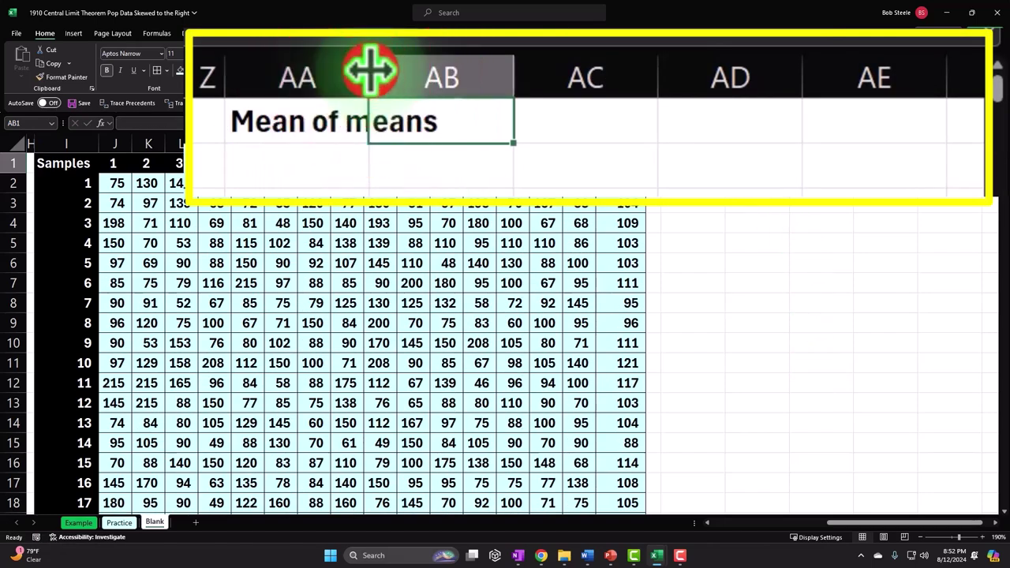
pyautogui.doubleClick(371, 71)
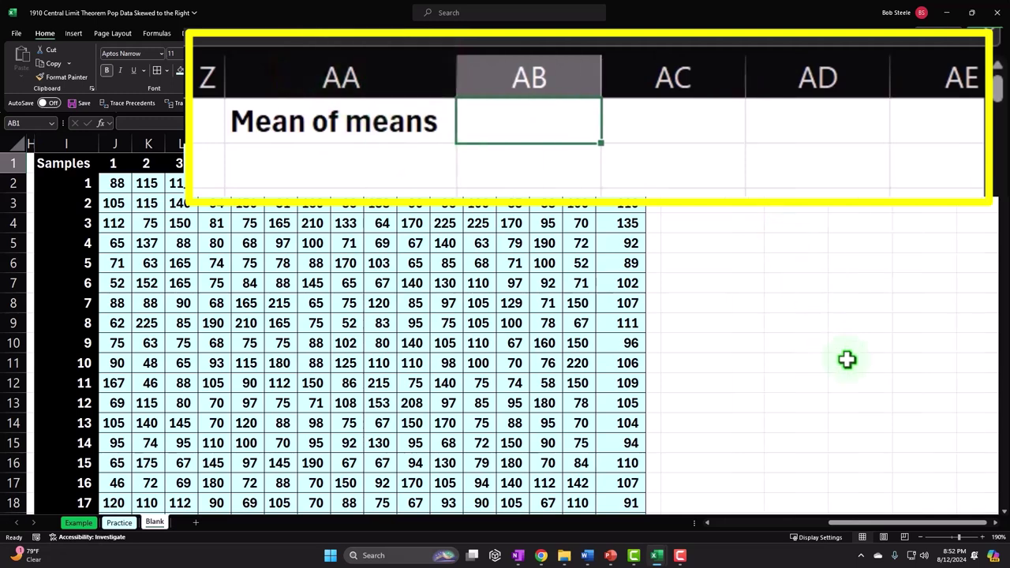
# Calculate the mean of the sample means in AB1 with =AVERAGE(Y2:Y501)
pyautogui.write('=aver')
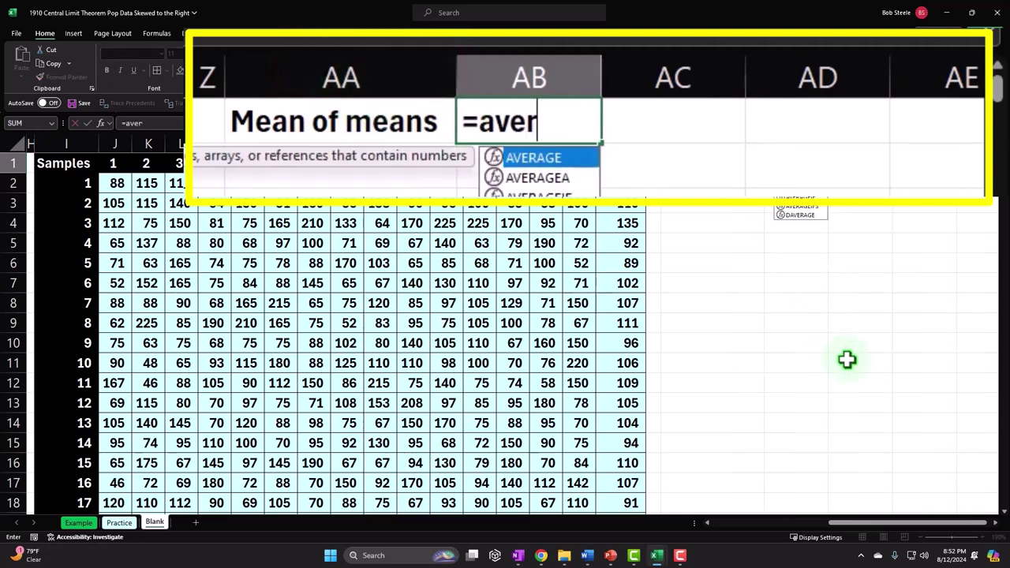
pyautogui.press('Tab')
pyautogui.press('Left')
pyautogui.press('Left')
pyautogui.press('Left')
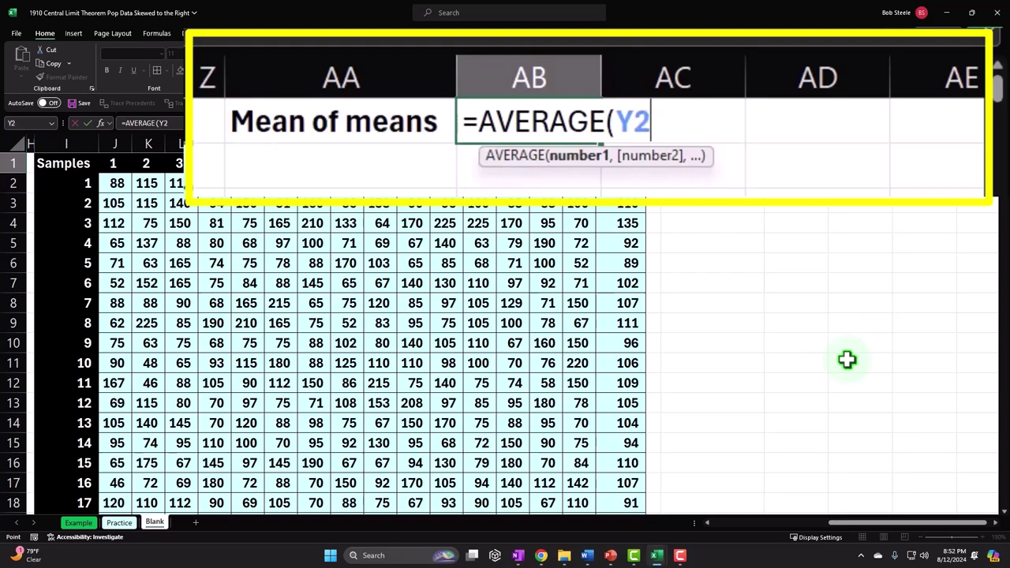
pyautogui.hotkey('ctrl', 'shift', 'Down')
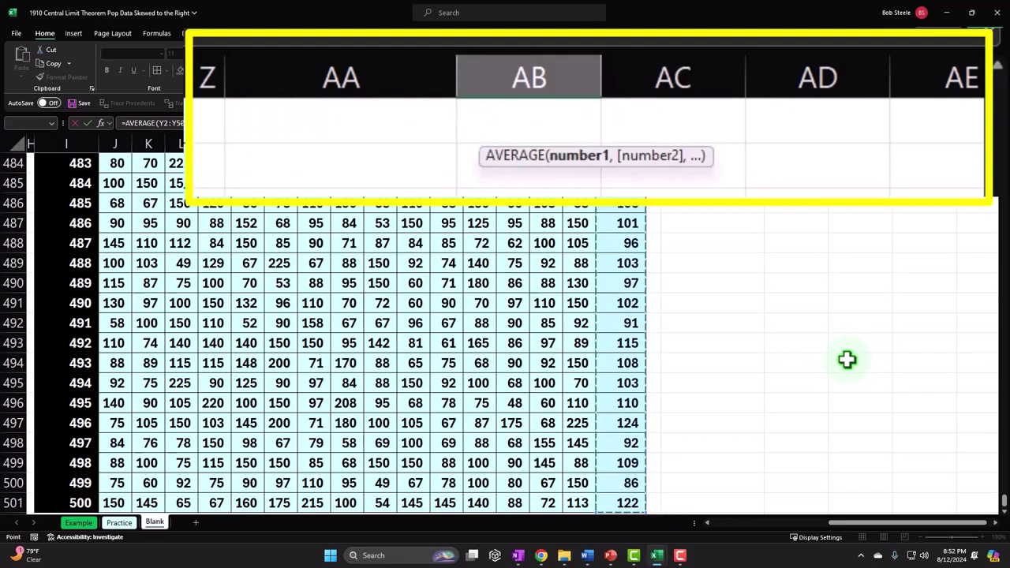
pyautogui.press('Return')
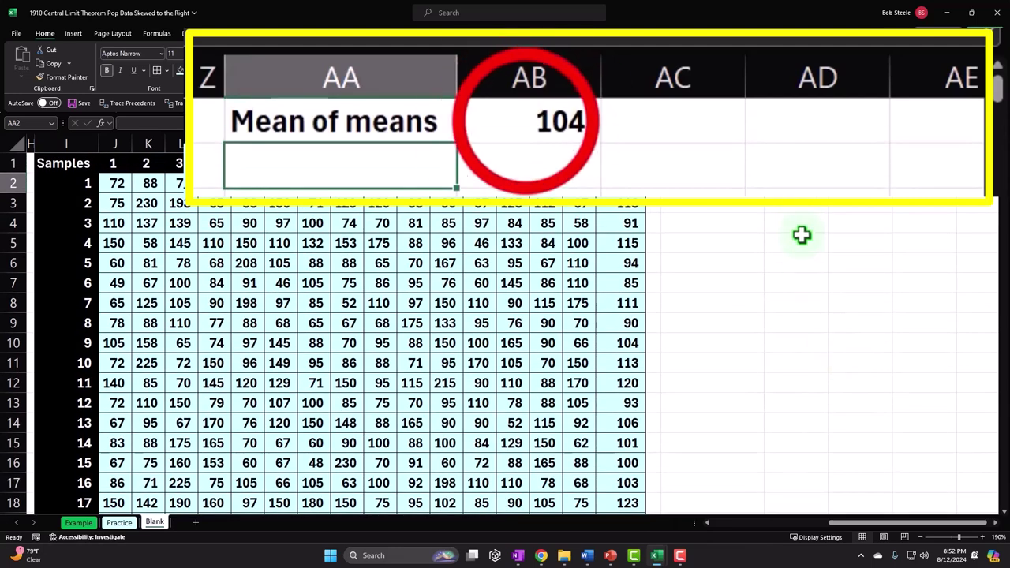
# Format the mean of means in AB1 to two decimal places
pyautogui.click(526, 121)
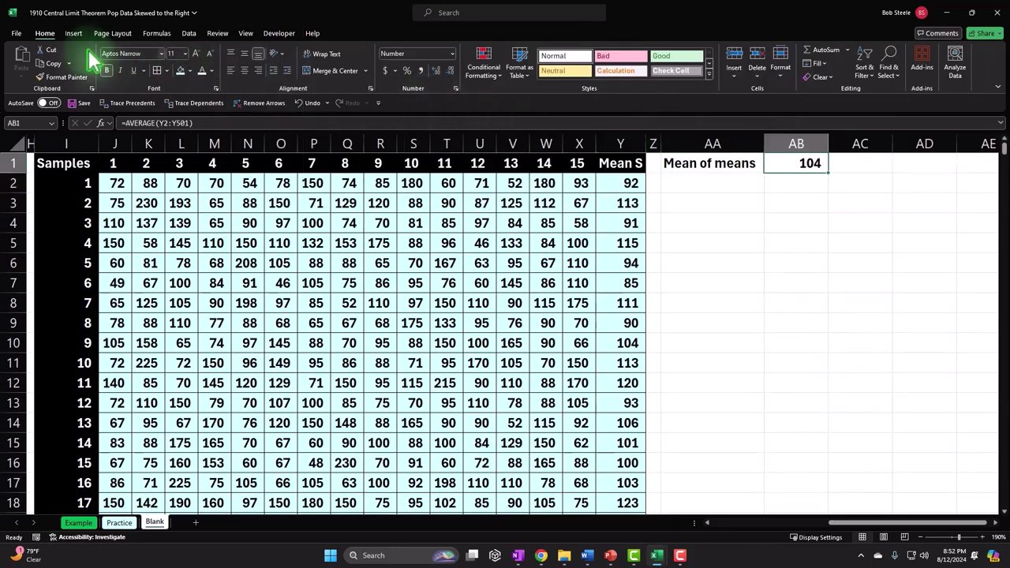
pyautogui.click(775, 126)
pyautogui.click(774, 126)
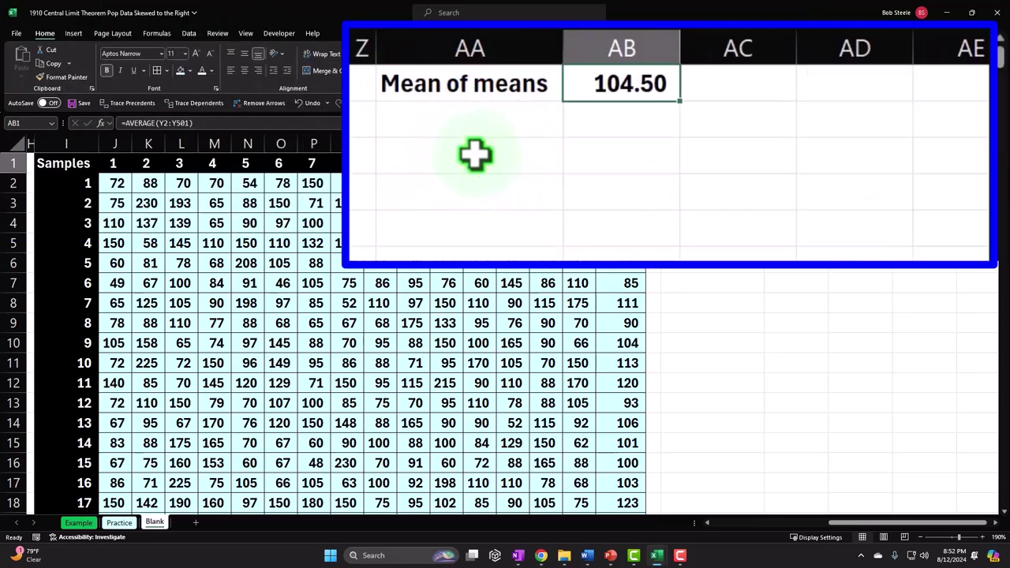
# Enter the label "Mean Pop" in AA2
pyautogui.click(475, 155)
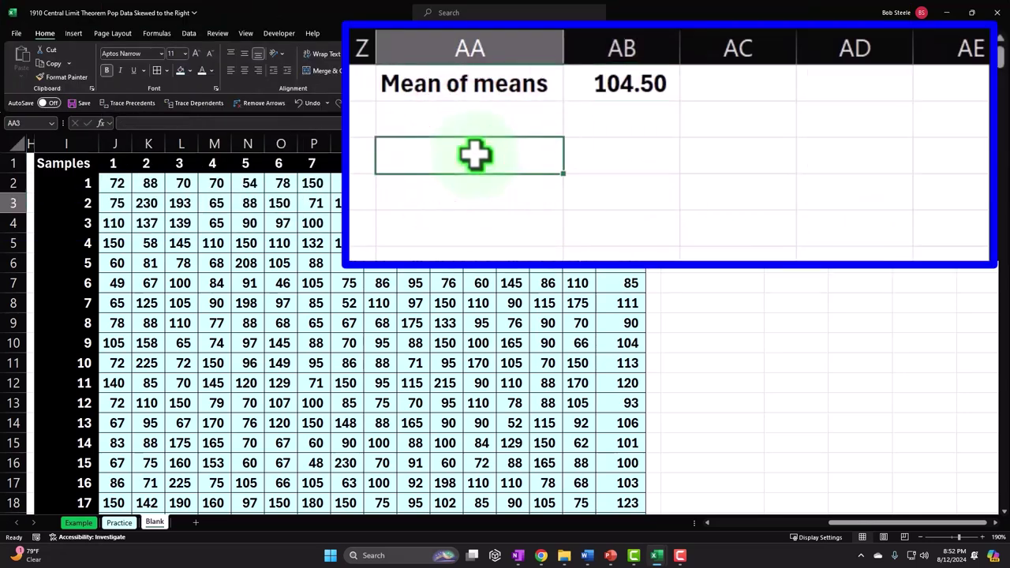
pyautogui.write('P')
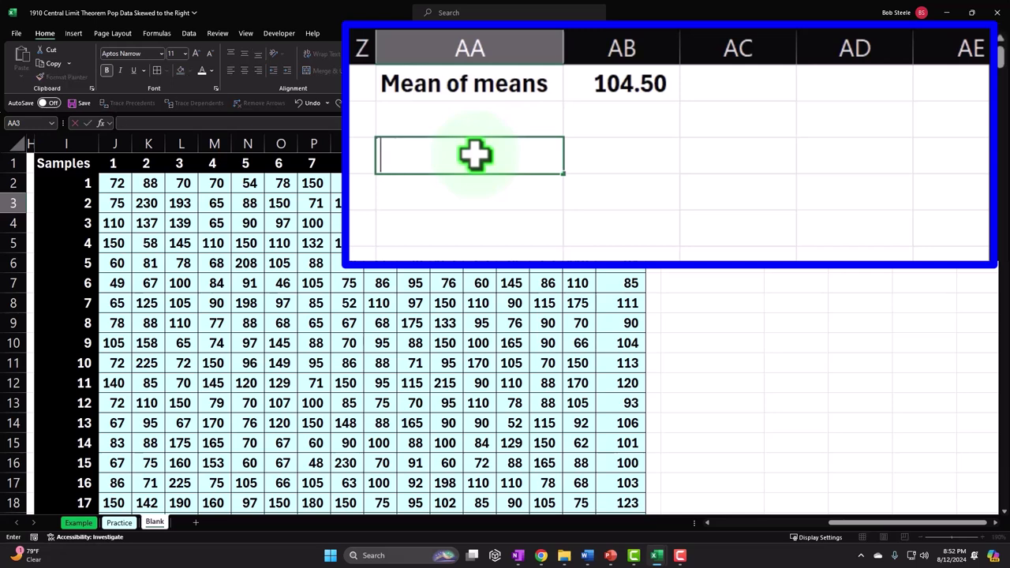
pyautogui.press('Up')
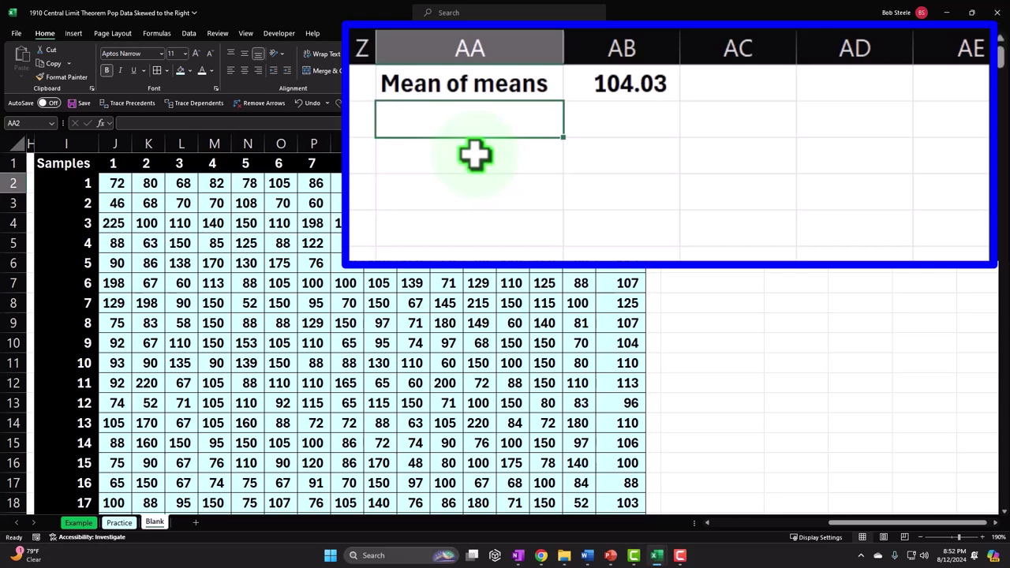
pyautogui.write('Mean pop')
pyautogui.press('BackSpace')
pyautogui.press('BackSpace')
pyautogui.write('Pop')
pyautogui.press('Tab')
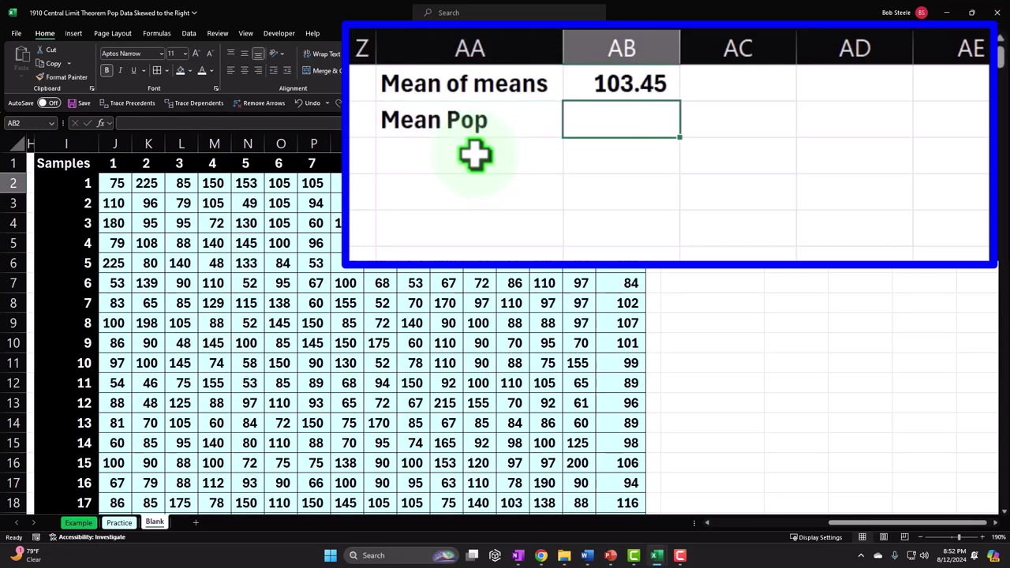
# Link AB2 to the population mean with =F3
pyautogui.write('=')
pyautogui.click(474, 155)
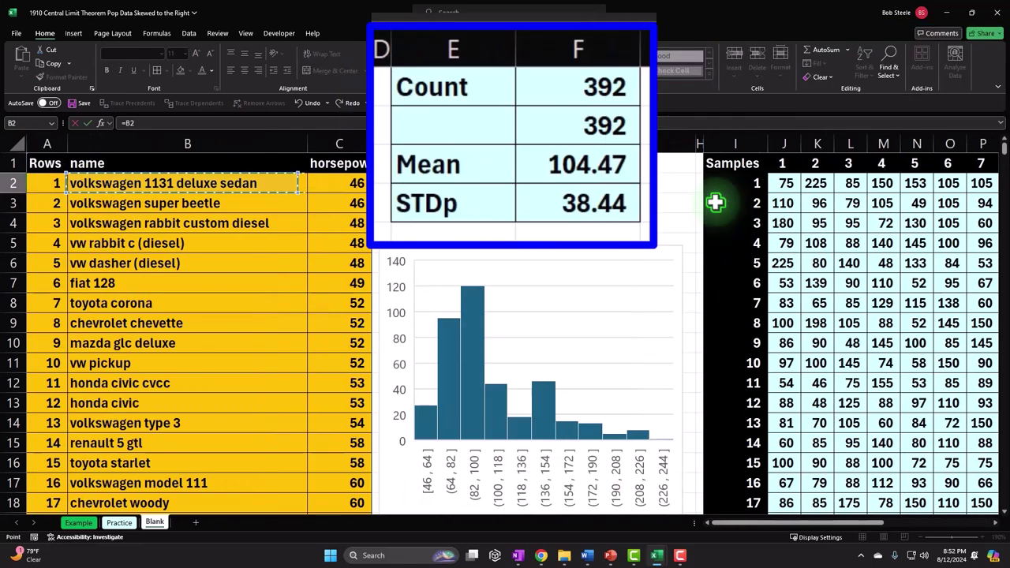
pyautogui.press('Right')
pyautogui.press('Right')
pyautogui.press('Right')
pyautogui.press('Right')
pyautogui.press('Down')
pyautogui.press('Return')
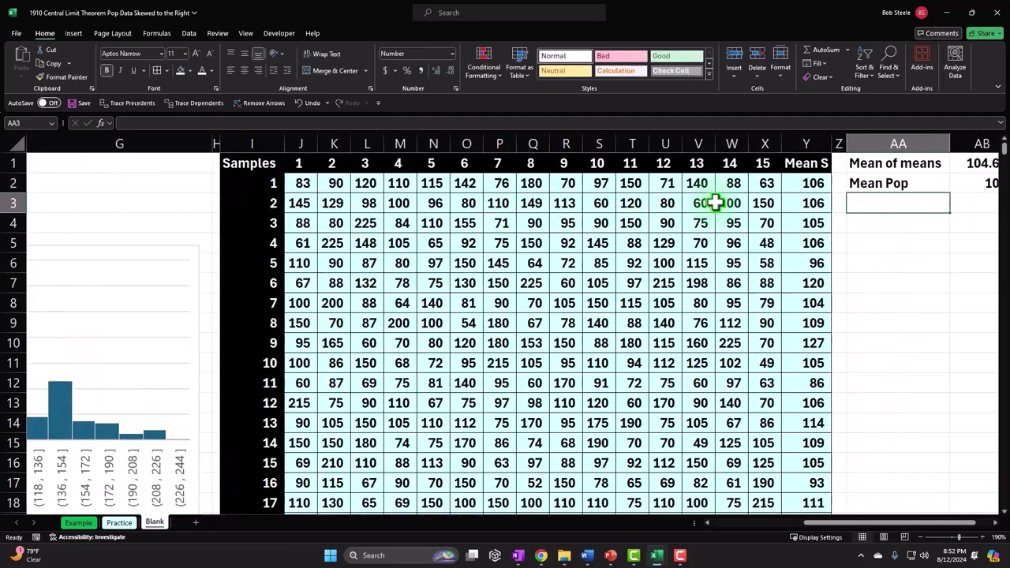
# Format the population mean in AB2 to two decimal places
pyautogui.press('Up')
pyautogui.press('Right')
pyautogui.press('Right')
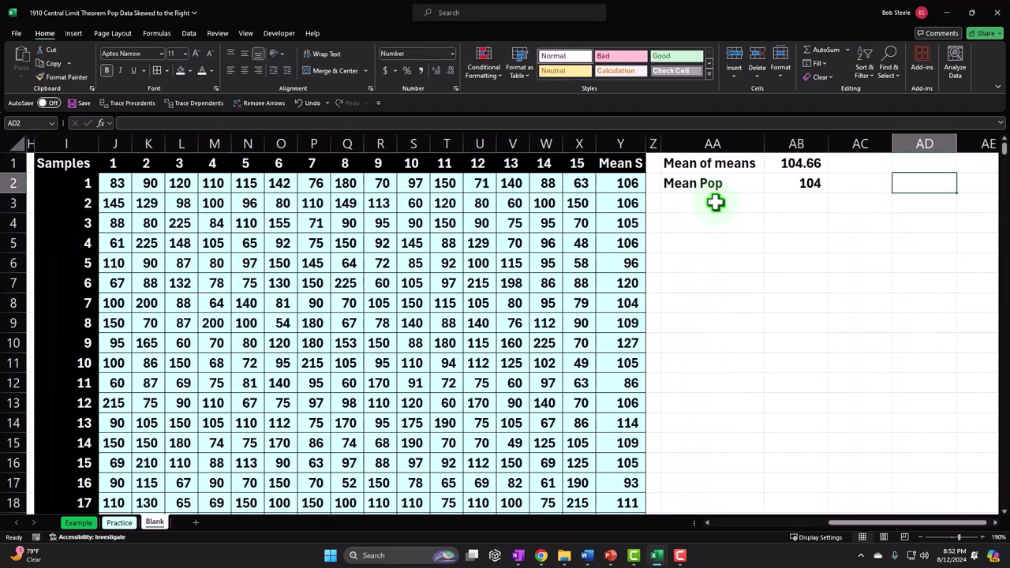
pyautogui.press('Left')
pyautogui.press('Left')
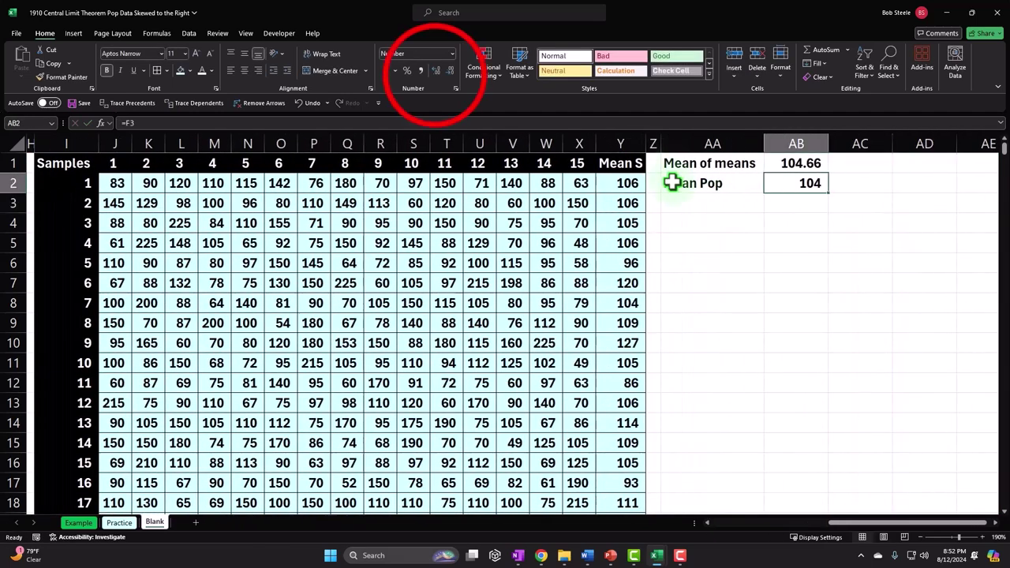
pyautogui.click(245, 102)
pyautogui.click(244, 103)
pyautogui.press('Down')
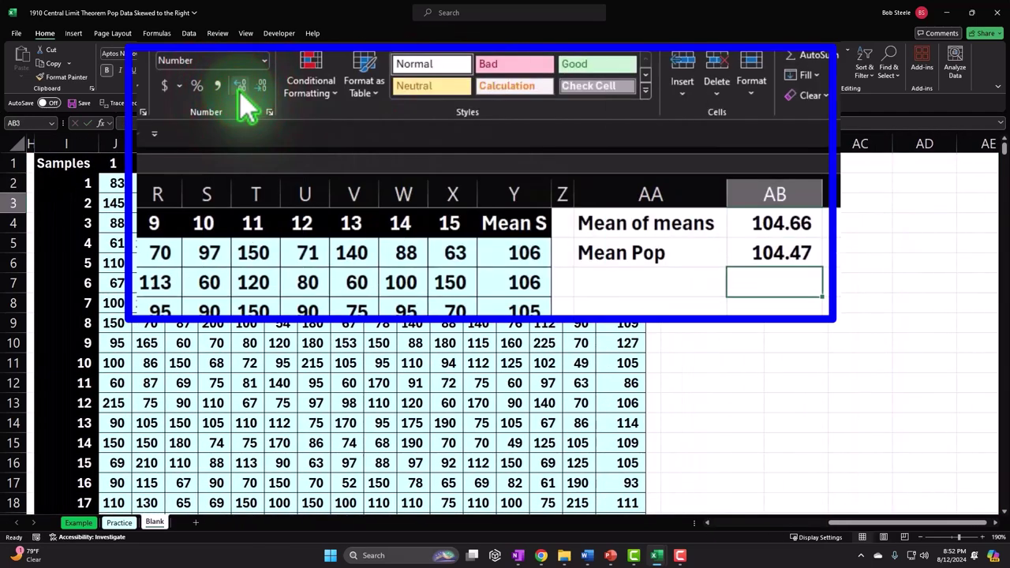
# Enter the label "Differnce" in AA3
pyautogui.press('Left')
pyautogui.write('De')
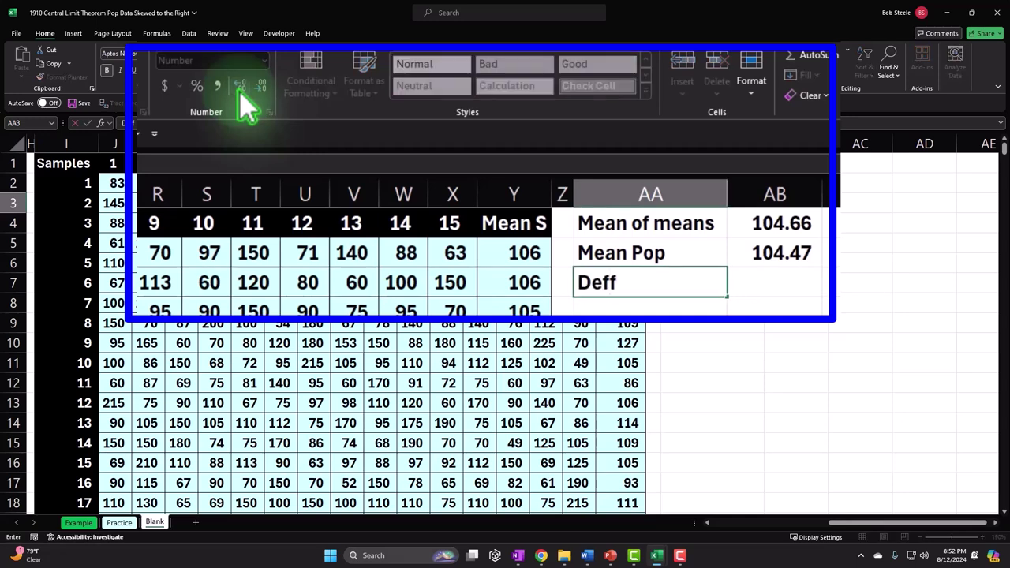
pyautogui.press('BackSpace')
pyautogui.press('BackSpace')
pyautogui.press('BackSpace')
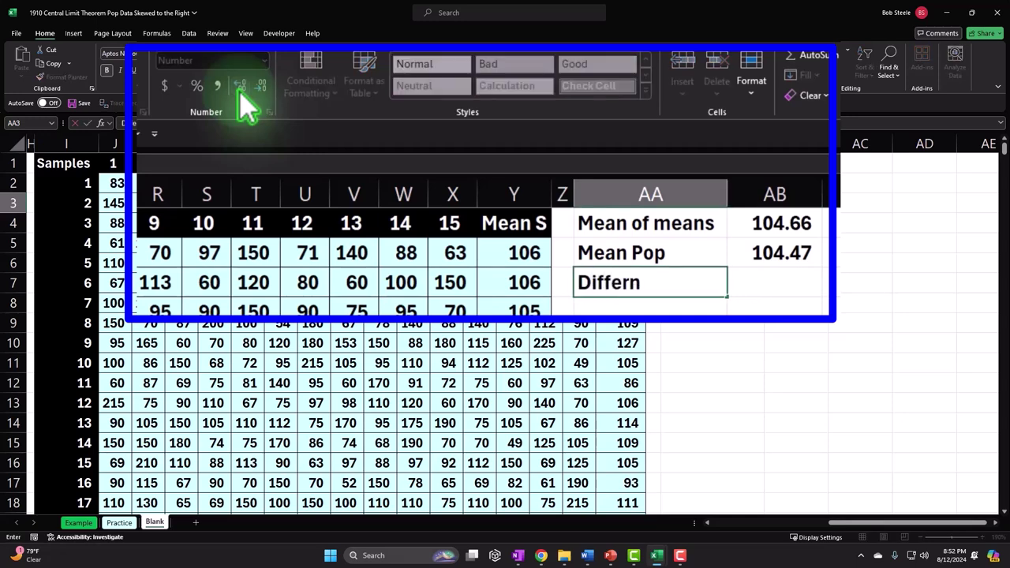
pyautogui.press('Tab')
# Calculate the difference between the mean of means and the population mean in AB3 with =AB1-AB2
pyautogui.write('=')
pyautogui.press('Up')
pyautogui.press('Up')
pyautogui.write('-')
pyautogui.press('Up')
pyautogui.hotkey('ctrl', 'Return')
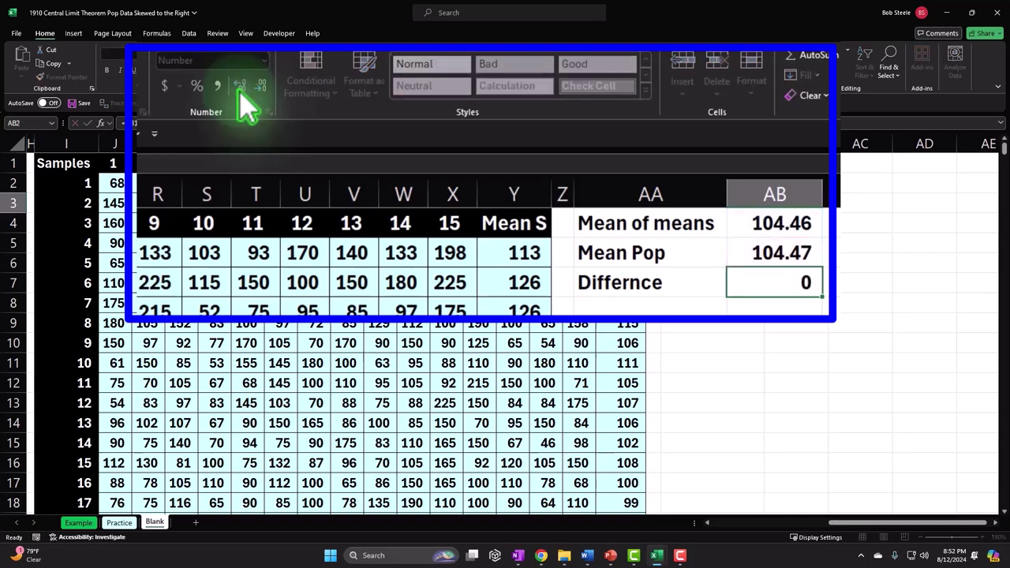
# Format the difference in AB3 to five decimal places
pyautogui.click(240, 87)
pyautogui.click(238, 87)
pyautogui.click(239, 87)
pyautogui.click(239, 87)
pyautogui.click(239, 87)
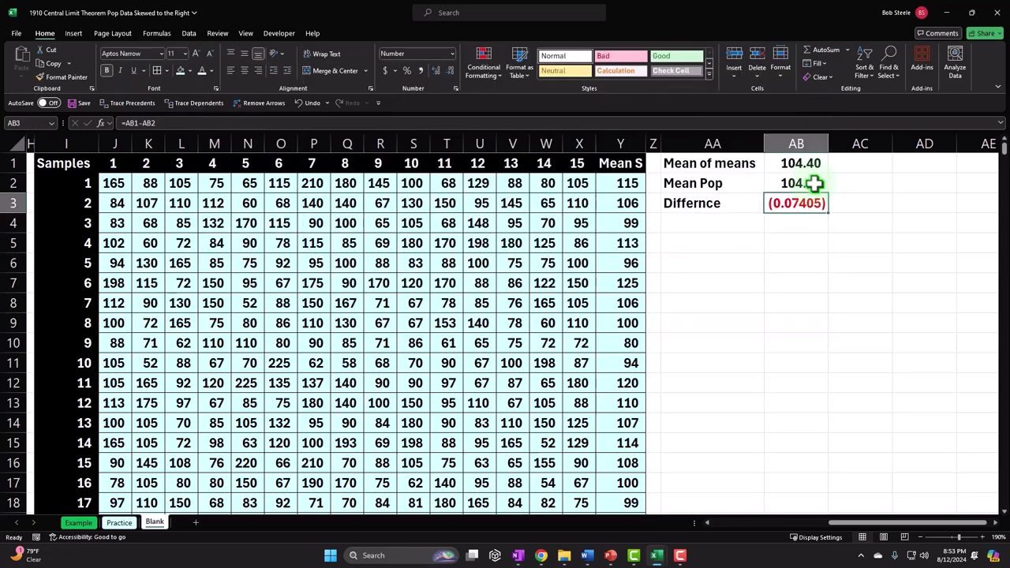
# Apply all borders and a light blue fill to the mean comparison table AA1:AB3
pyautogui.click(884, 524)
pyautogui.moveTo(884, 525); pyautogui.dragTo(355, 439)
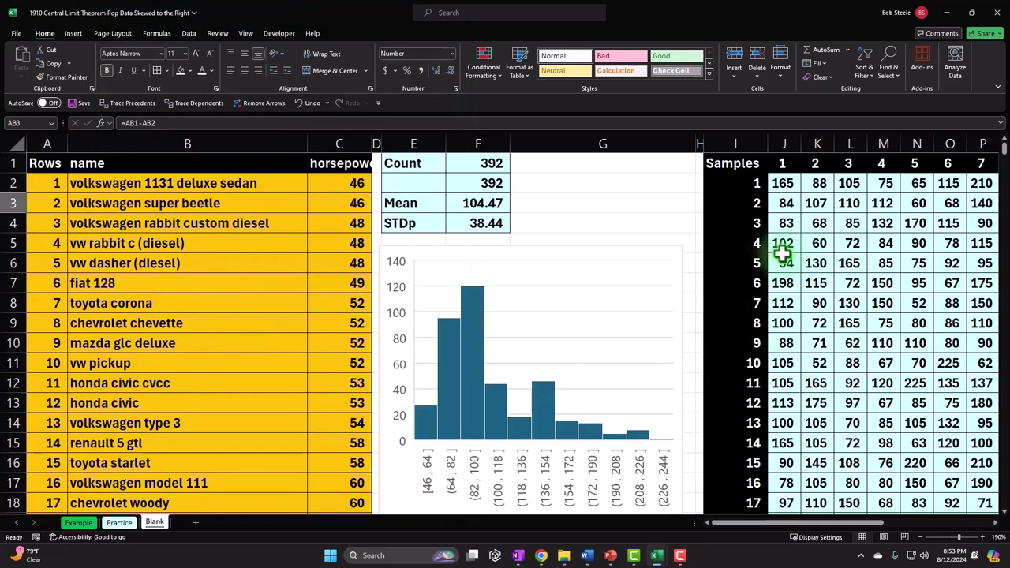
pyautogui.moveTo(722, 523); pyautogui.dragTo(853, 524)
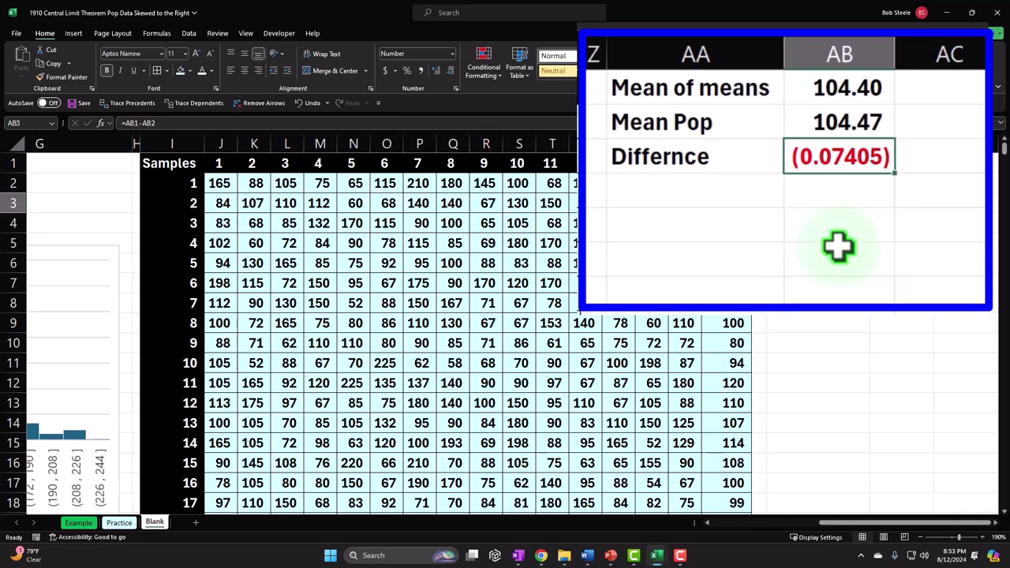
pyautogui.moveTo(710, 90); pyautogui.dragTo(793, 171)
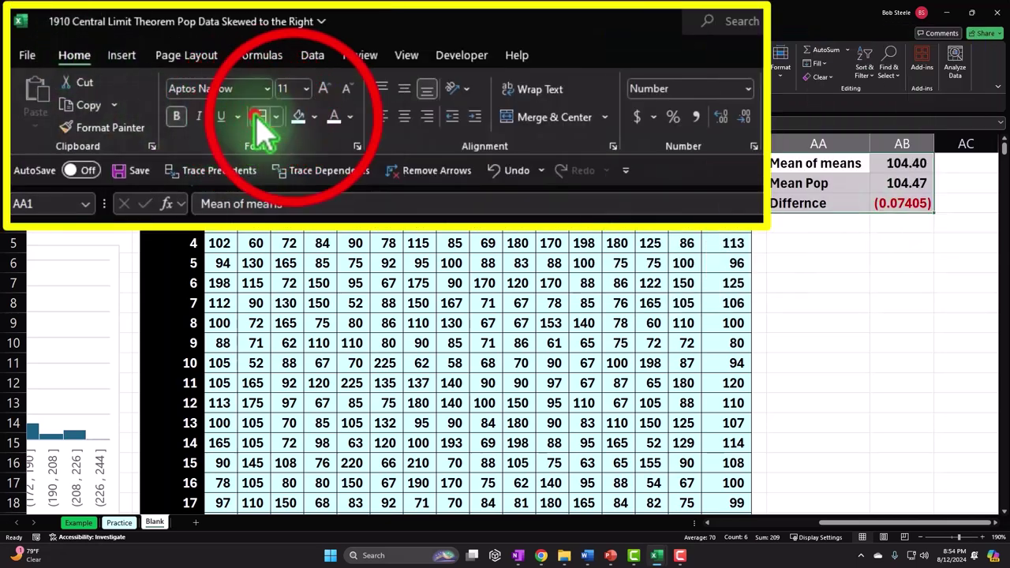
# Enter the label "STDs mean" in AA5
pyautogui.click(846, 243)
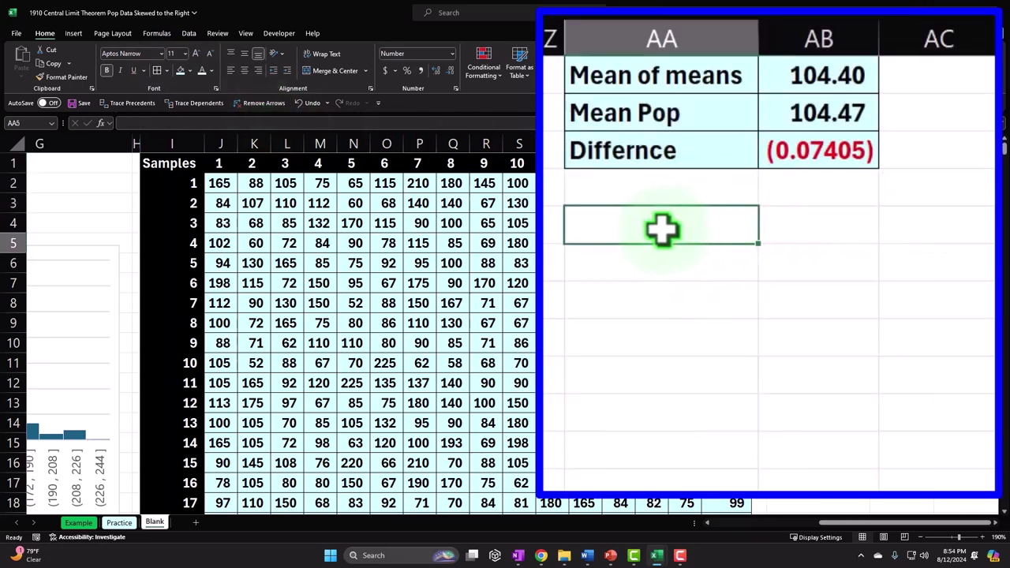
pyautogui.write('STDs mean')
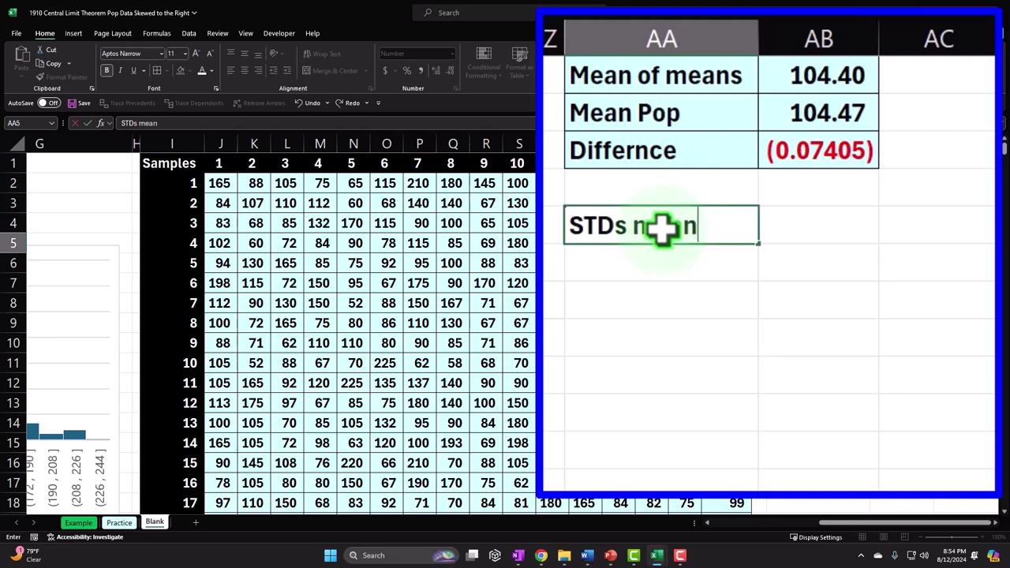
pyautogui.press('Tab')
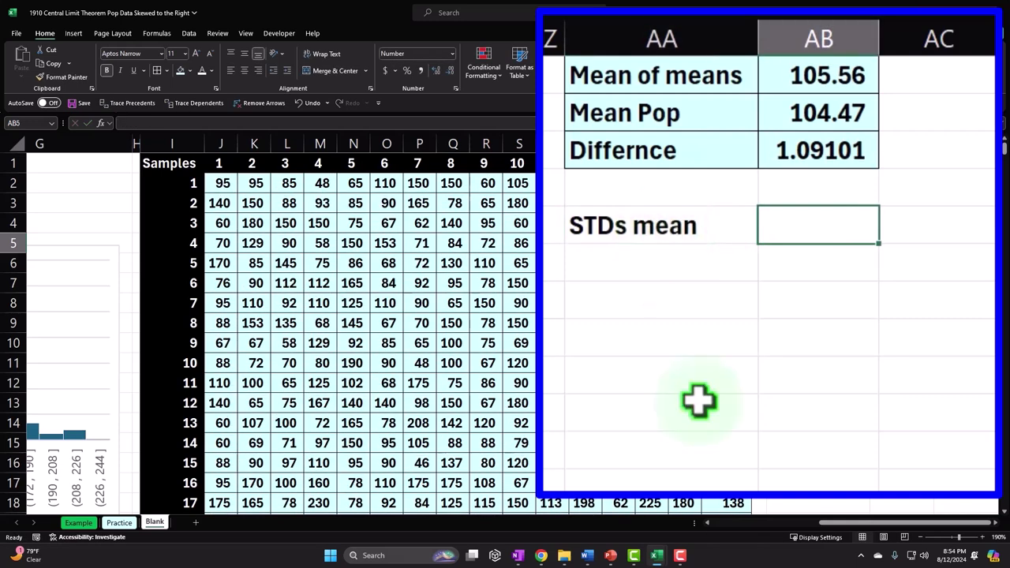
# Calculate the standard deviation of the sample means in AB5 with =STDEV.S(Y2:Y501) and format it to two decimal places
pyautogui.write('st')
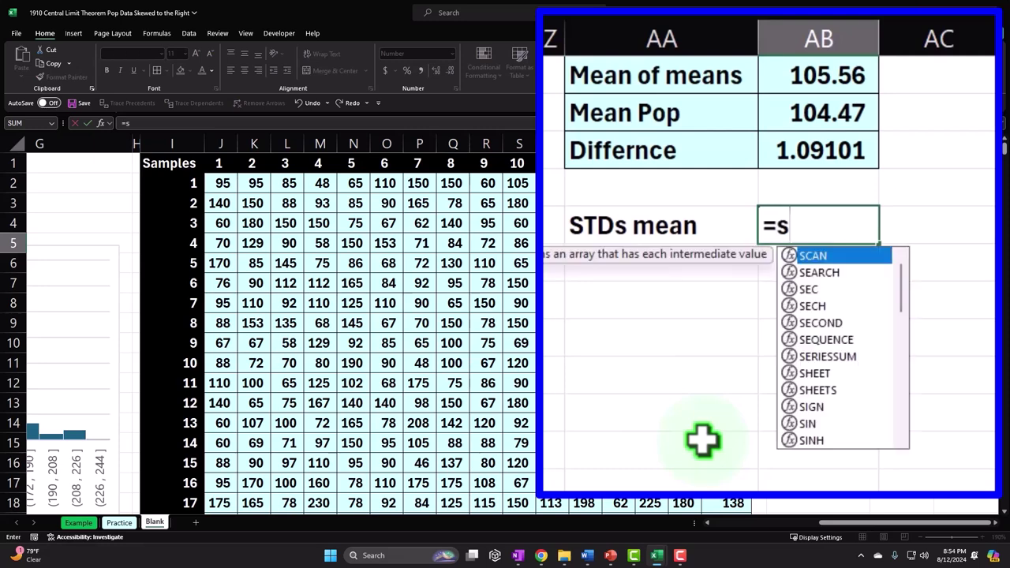
pyautogui.press('Down')
pyautogui.press('Down')
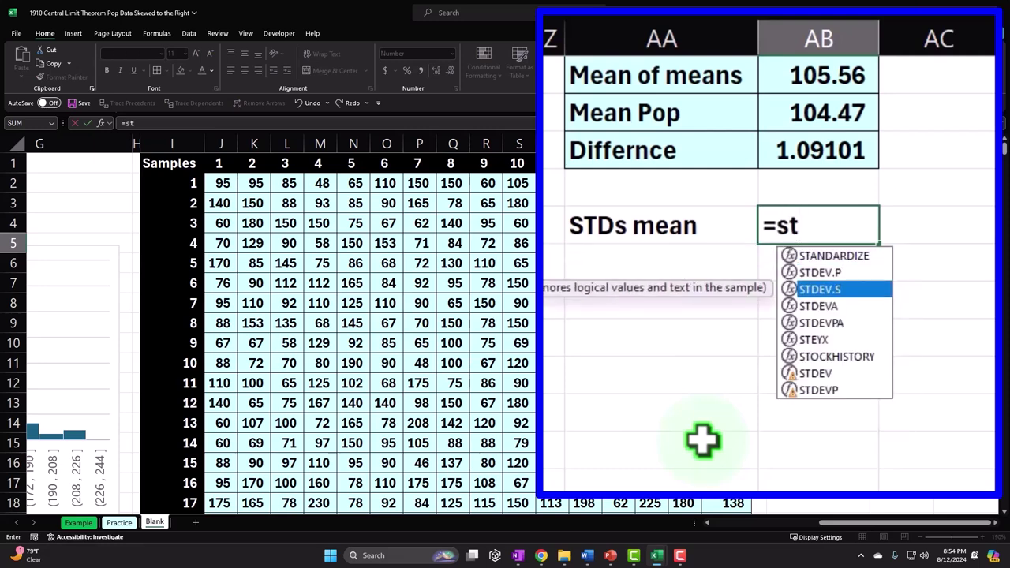
pyautogui.press('Tab')
pyautogui.press('Left')
pyautogui.press('Left')
pyautogui.press('Left')
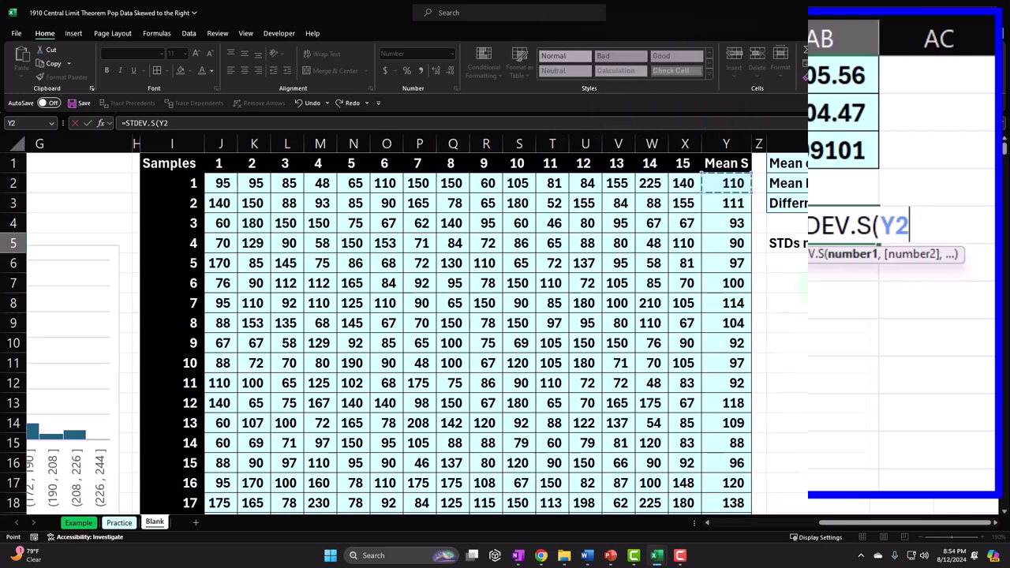
pyautogui.hotkey('ctrl', 'shift', 'Down')
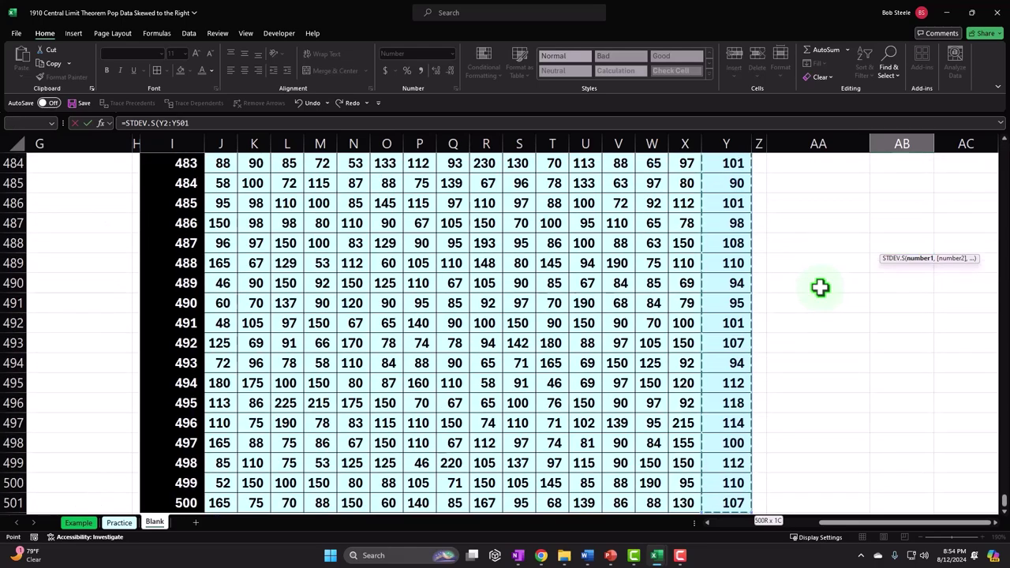
pyautogui.press('Return')
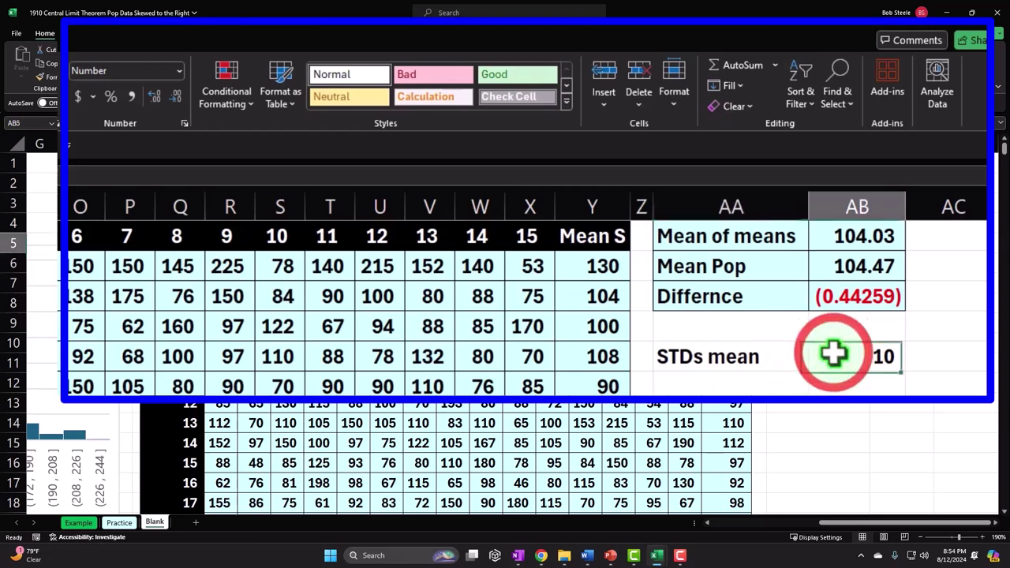
pyautogui.click(156, 96)
pyautogui.click(156, 97)
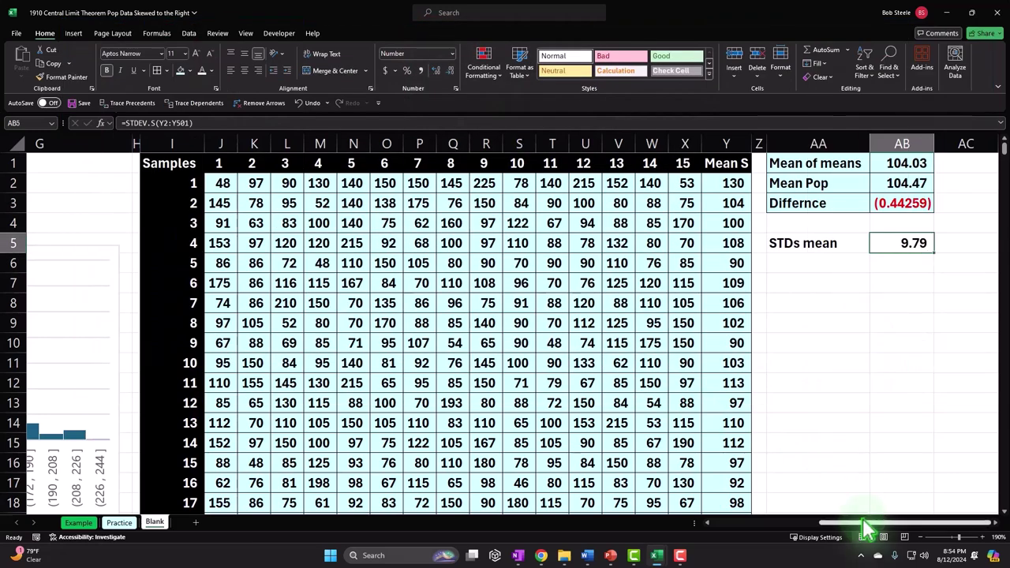
# Enter the label "STDp" in AA6
pyautogui.moveTo(864, 527); pyautogui.dragTo(770, 533)
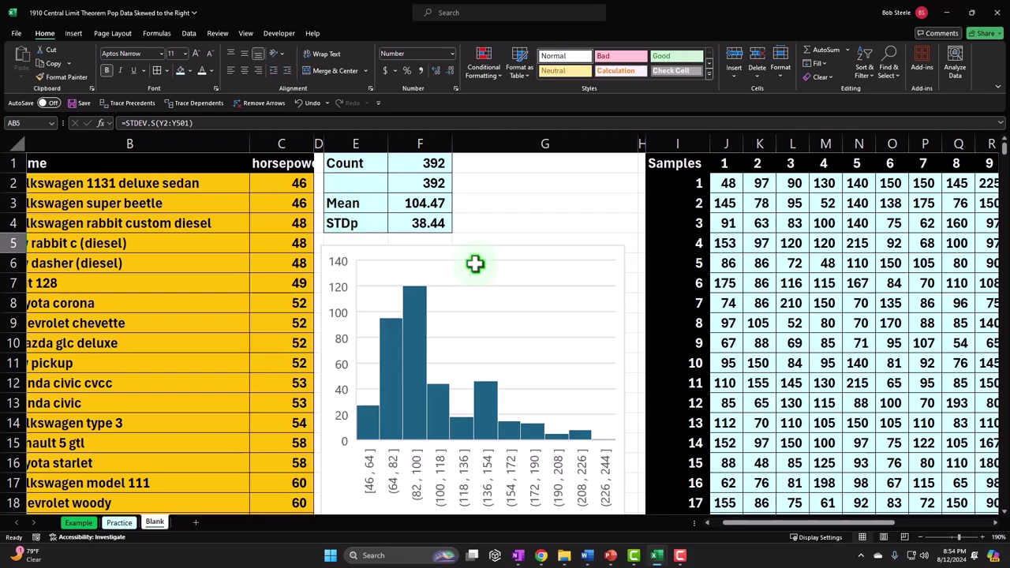
pyautogui.click(997, 531)
pyautogui.moveTo(999, 533); pyautogui.dragTo(994, 530)
pyautogui.click(629, 358)
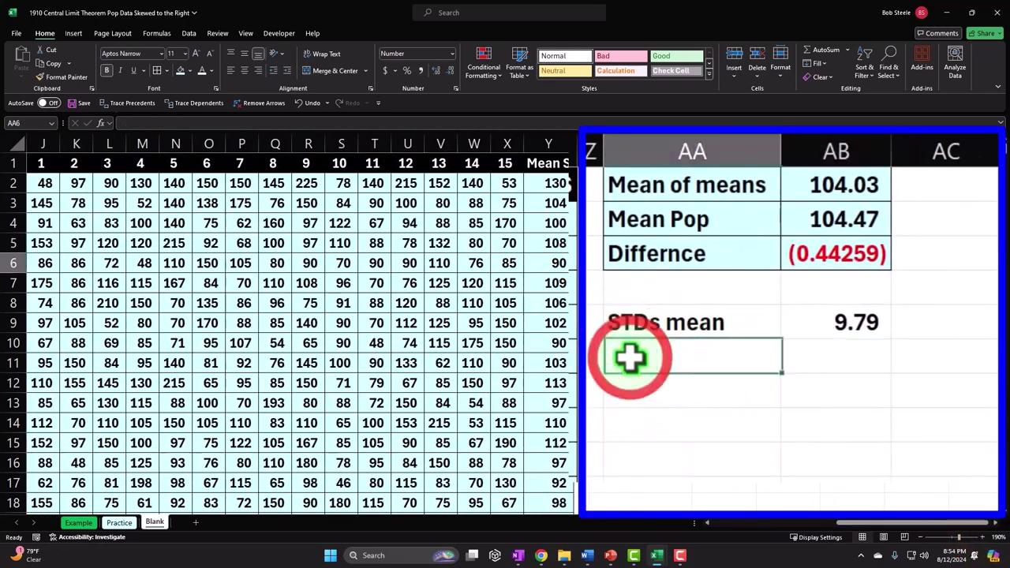
pyautogui.write('S')
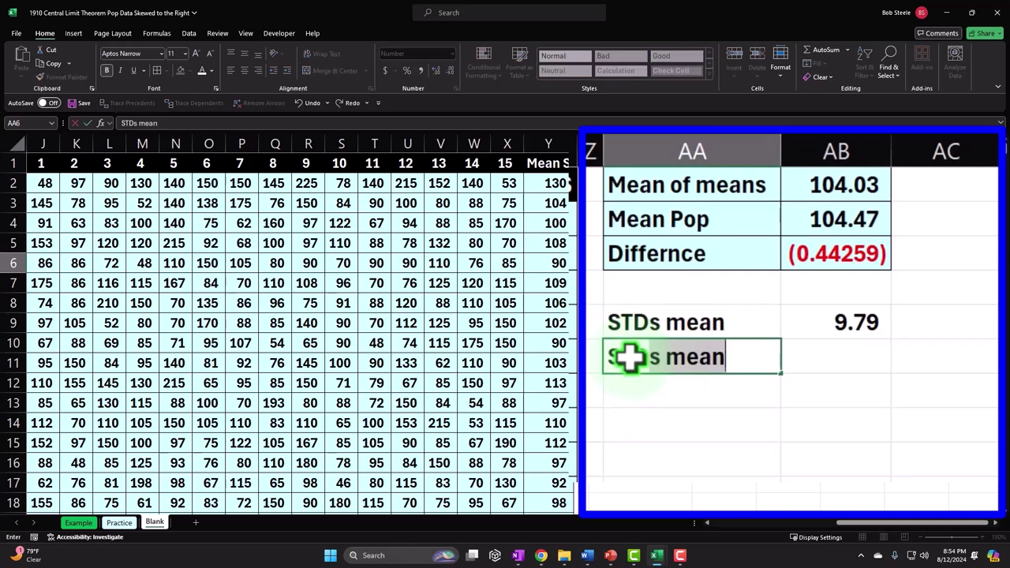
pyautogui.write('TDpm')
pyautogui.press('BackSpace')
pyautogui.click(706, 322)
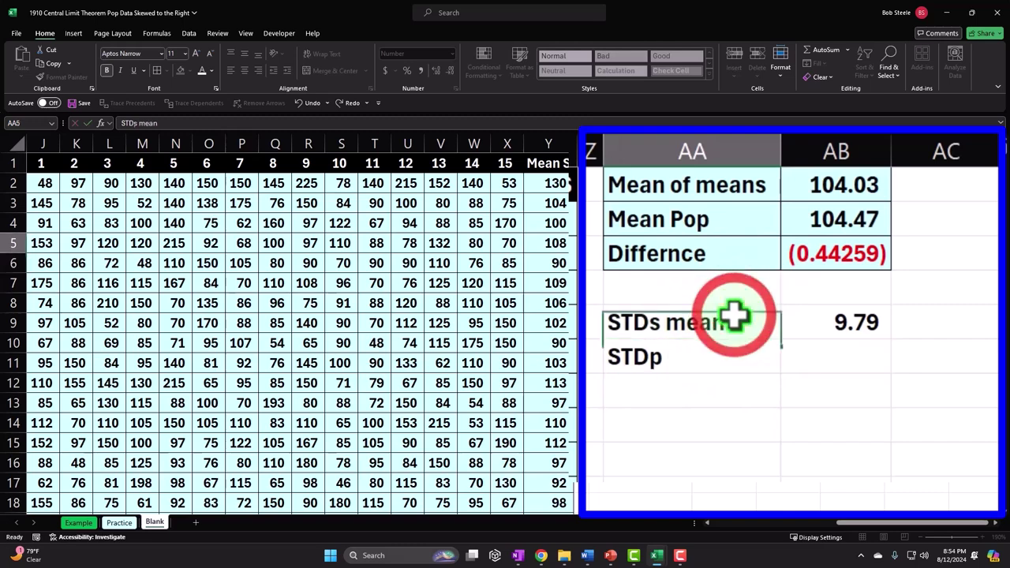
# Delete and re-enter the last letters of the "STDs mean" label in AA5
pyautogui.doubleClick(735, 316)
pyautogui.press('BackSpace')
pyautogui.press('BackSpace')
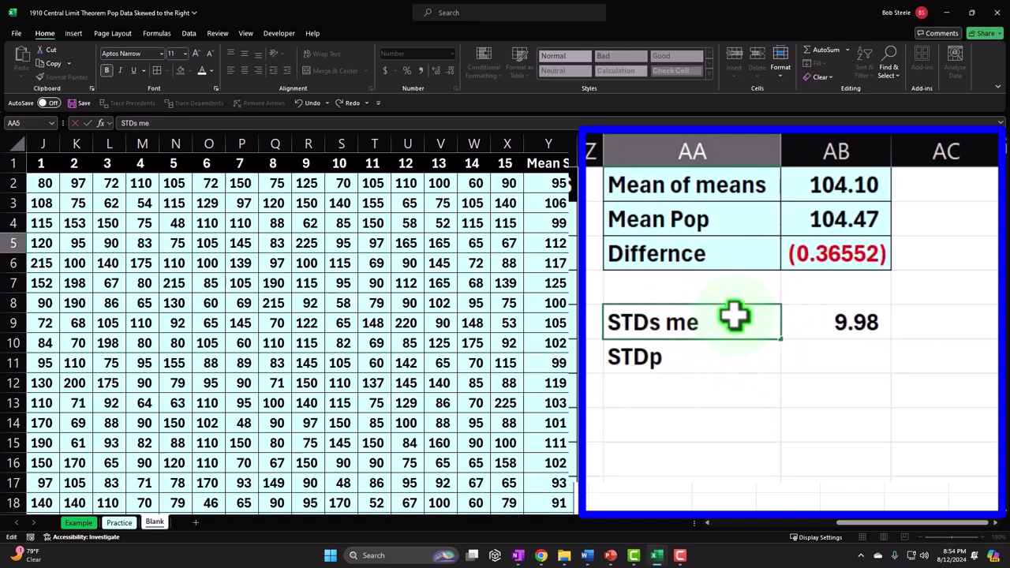
pyautogui.press('BackSpace')
pyautogui.write('ean')
pyautogui.press('Return')
# Enter =STDEV.P(F4) in AB6, pointing to the population standard deviation cell
pyautogui.click(837, 357)
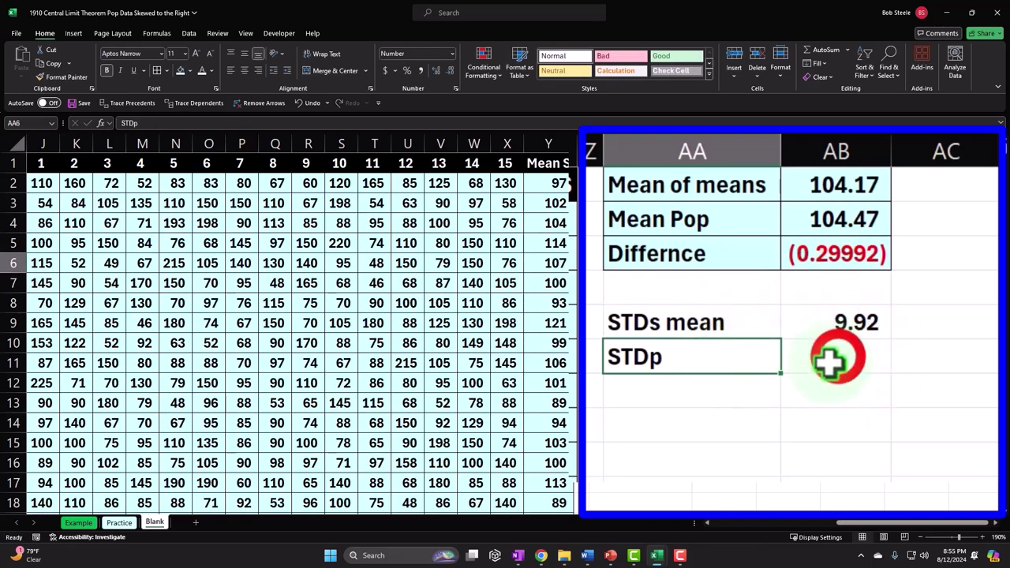
pyautogui.write('=st')
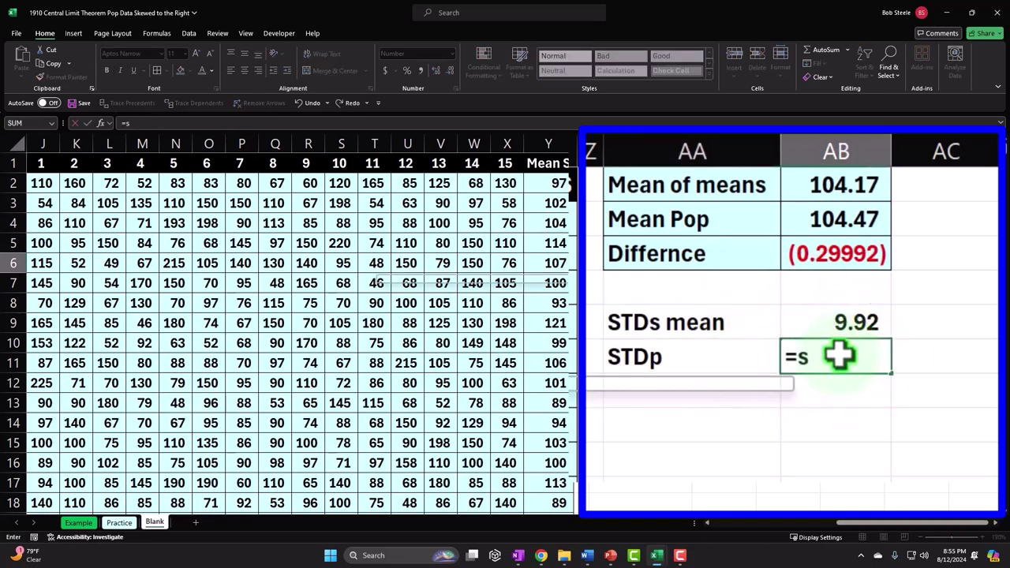
pyautogui.press('Down')
pyautogui.press('Tab')
pyautogui.press('Left')
pyautogui.press('Left')
pyautogui.press('Left')
pyautogui.press('Left')
pyautogui.press('Left')
pyautogui.press('Left')
pyautogui.press('Left')
pyautogui.press('Left')
pyautogui.press('Left')
pyautogui.press('Left')
pyautogui.press('Left')
pyautogui.press('Left')
pyautogui.press('Left')
pyautogui.press('Left')
pyautogui.press('Left')
pyautogui.press('Left')
pyautogui.press('Left')
pyautogui.press('Left')
pyautogui.press('Left')
pyautogui.press('Left')
pyautogui.press('Left')
pyautogui.press('Left')
pyautogui.press('Left')
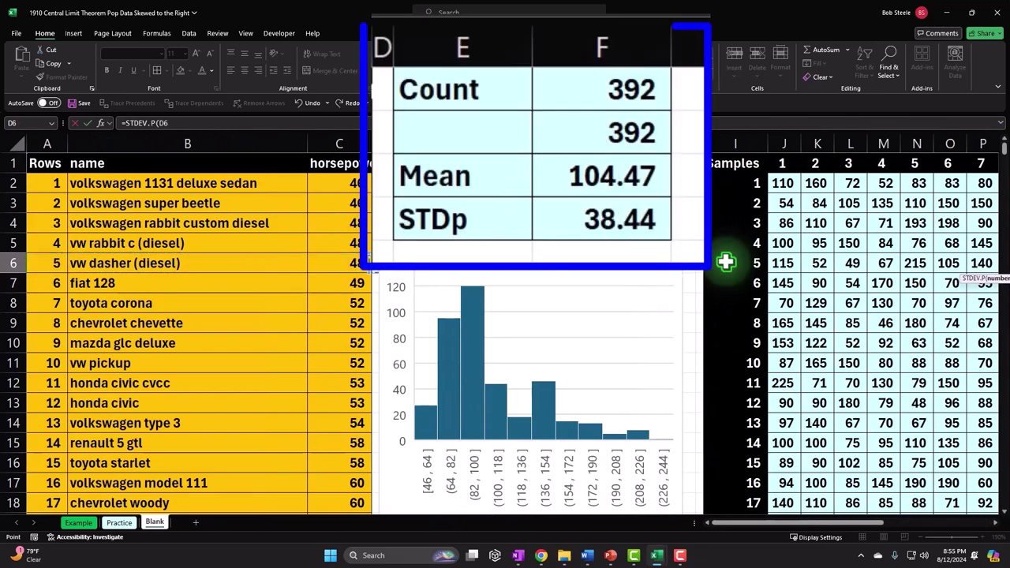
pyautogui.press('Up')
pyautogui.press('Up')
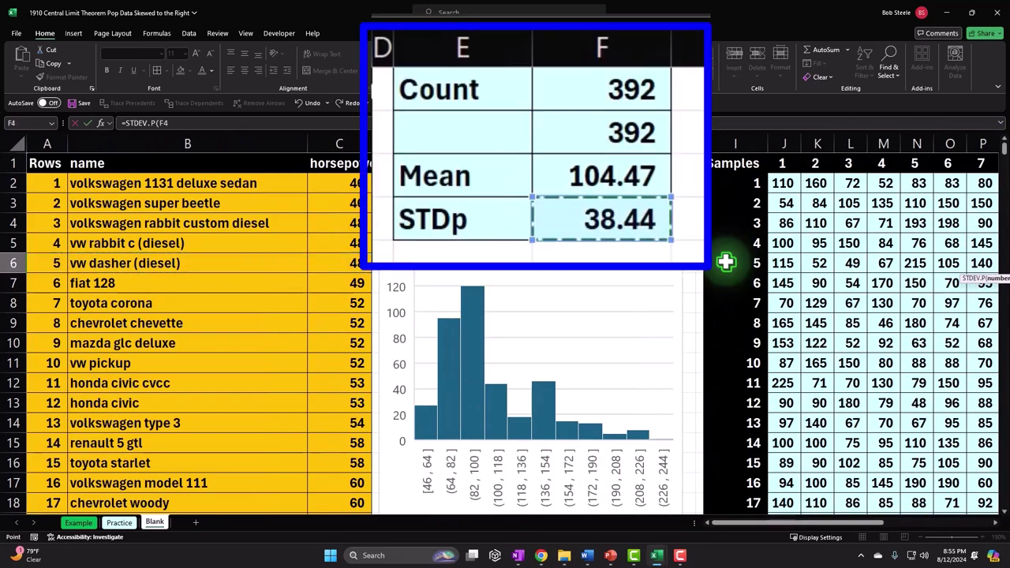
pyautogui.hotkey('ctrl', 'Return')
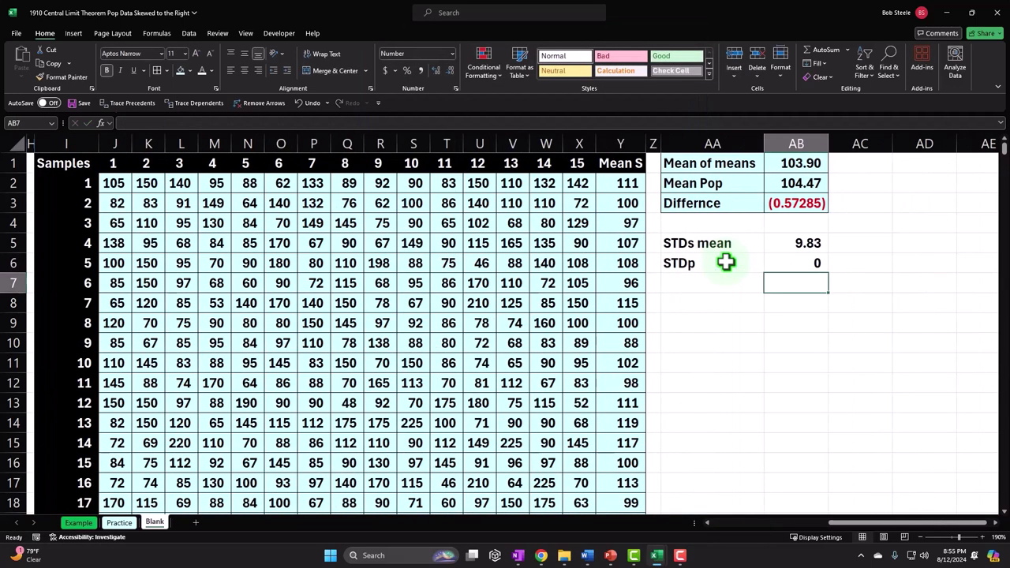
# Replace the formula in AB6 with =F4, linking directly to the population standard deviation cell
pyautogui.write('=STDEV.P(F4')
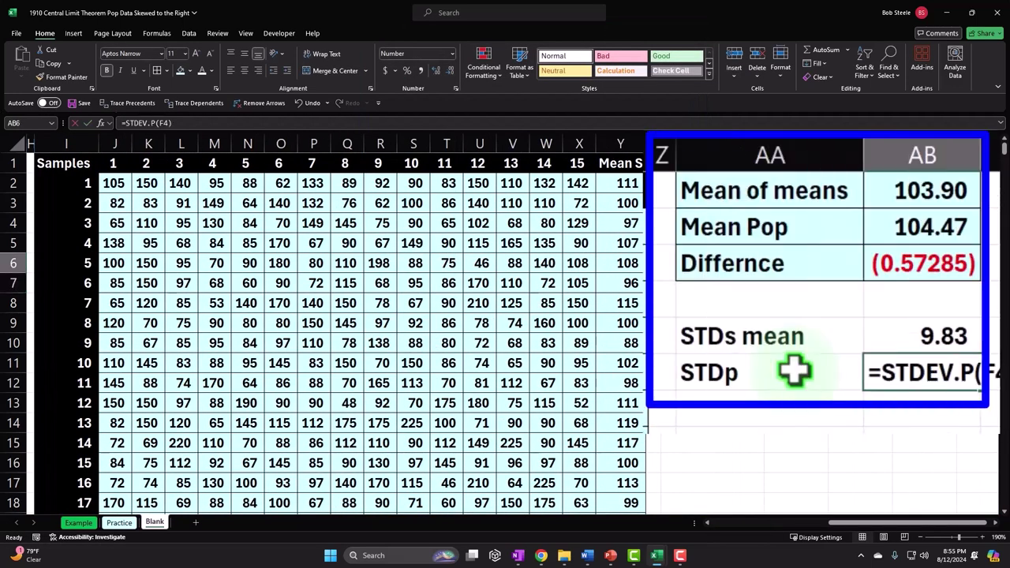
pyautogui.press('Left')
pyautogui.press('Left')
pyautogui.hotkey('ctrl', 'Left')
pyautogui.hotkey('ctrl', 'Left')
pyautogui.hotkey('ctrl', 'Left')
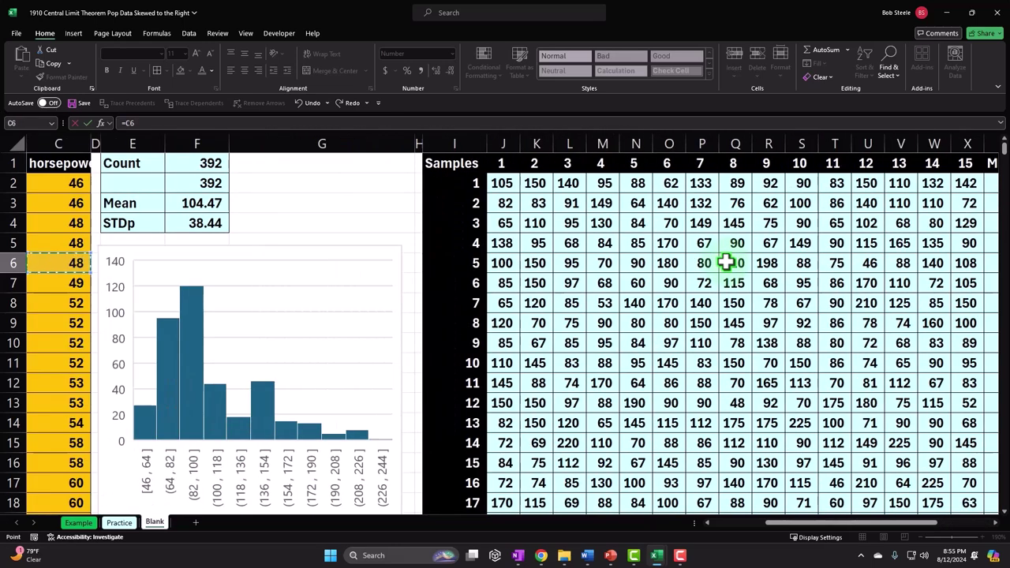
pyautogui.press('Up')
pyautogui.press('Up')
pyautogui.press('Return')
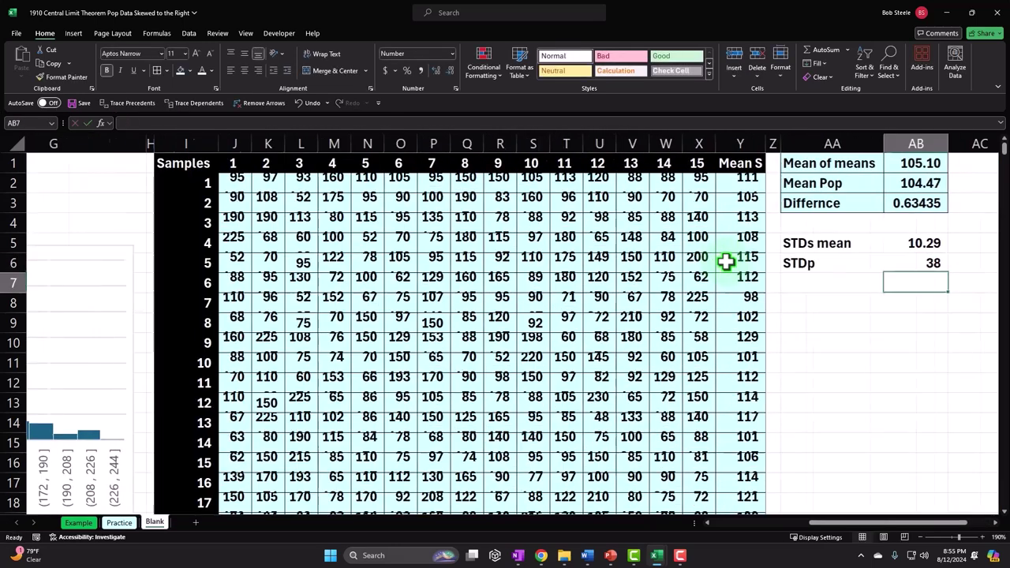
# Format the population standard deviation in AB6 to two decimal places
pyautogui.press('Right')
pyautogui.press('Up')
pyautogui.press('Left')
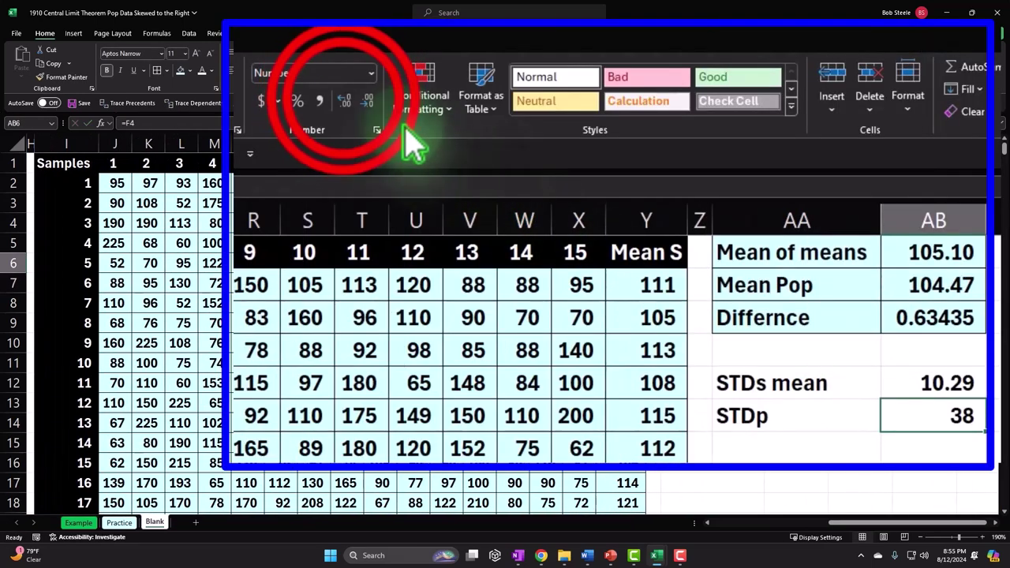
pyautogui.click(435, 71)
pyautogui.click(435, 70)
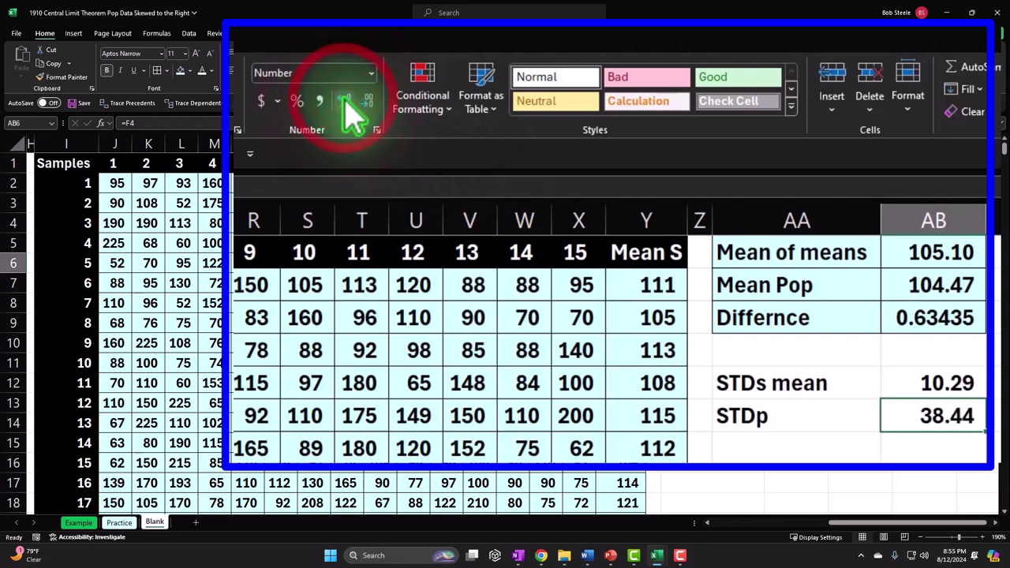
# Apply borders and the light blue fill to the standard deviation block AA5:AB6
pyautogui.click(829, 386)
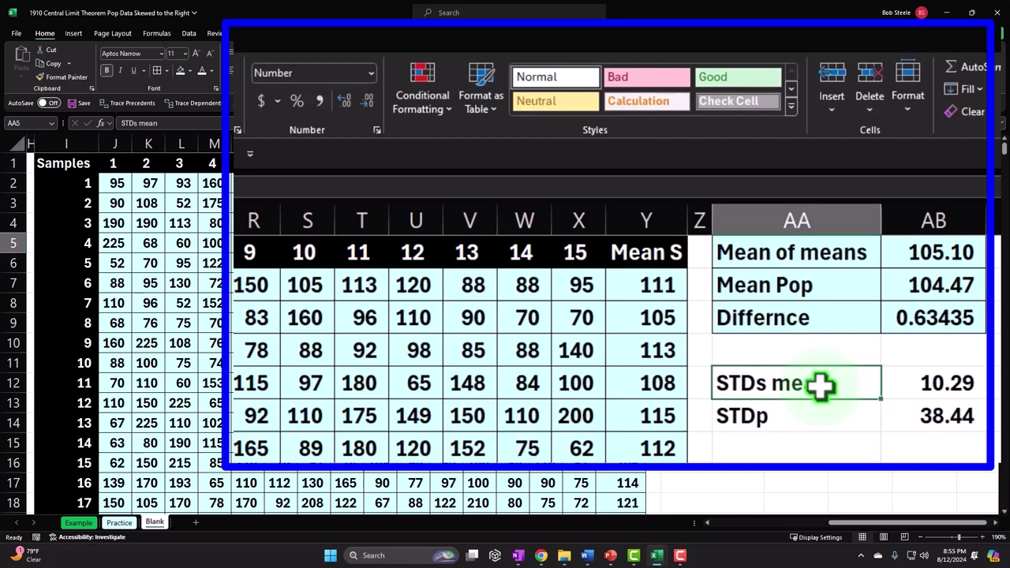
pyautogui.moveTo(727, 244); pyautogui.dragTo(786, 263)
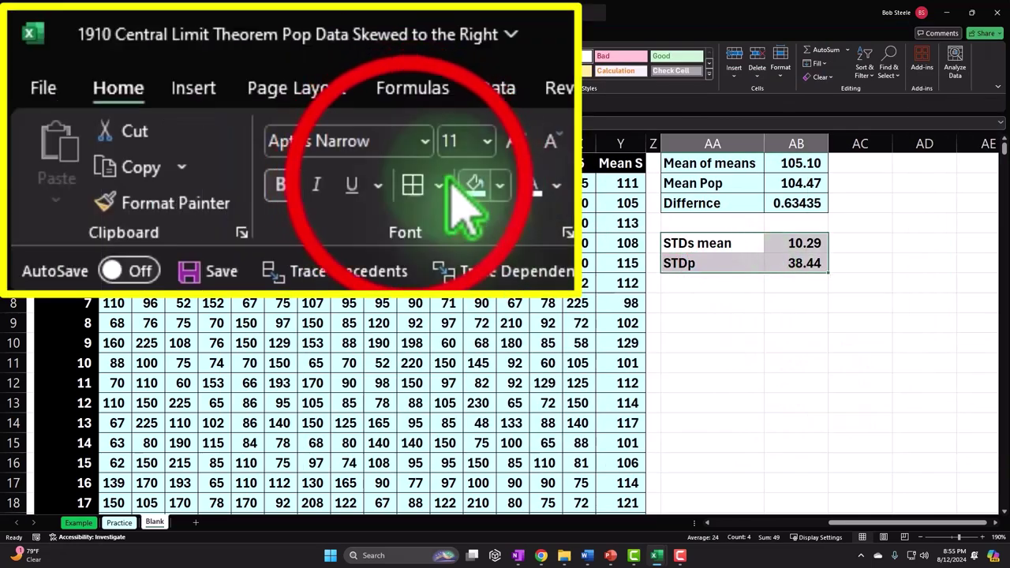
pyautogui.click(474, 192)
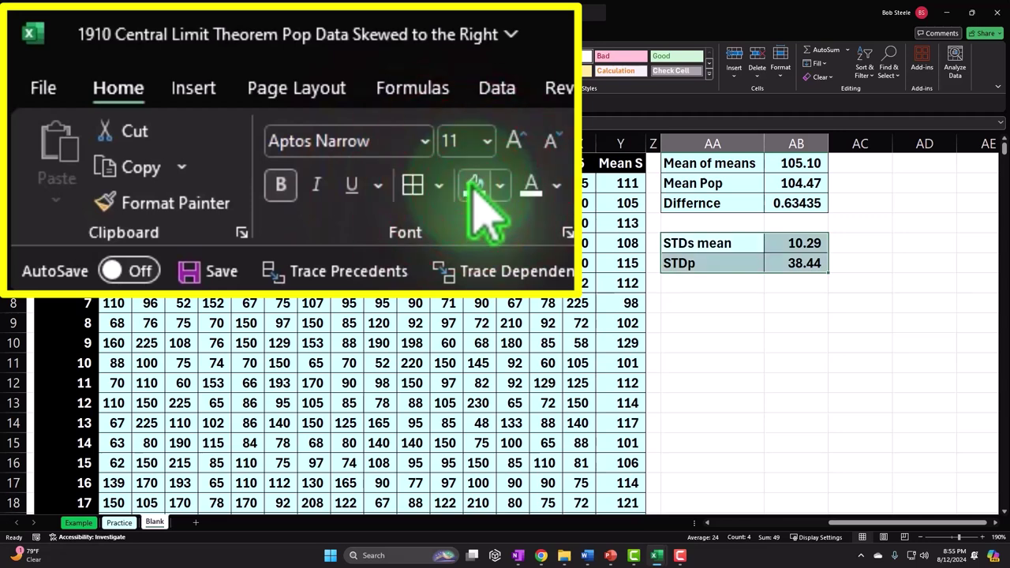
# Label AA8 "Min" and calculate the smallest sample mean in AB8 with =MIN(Y2:Y501)
pyautogui.click(726, 302)
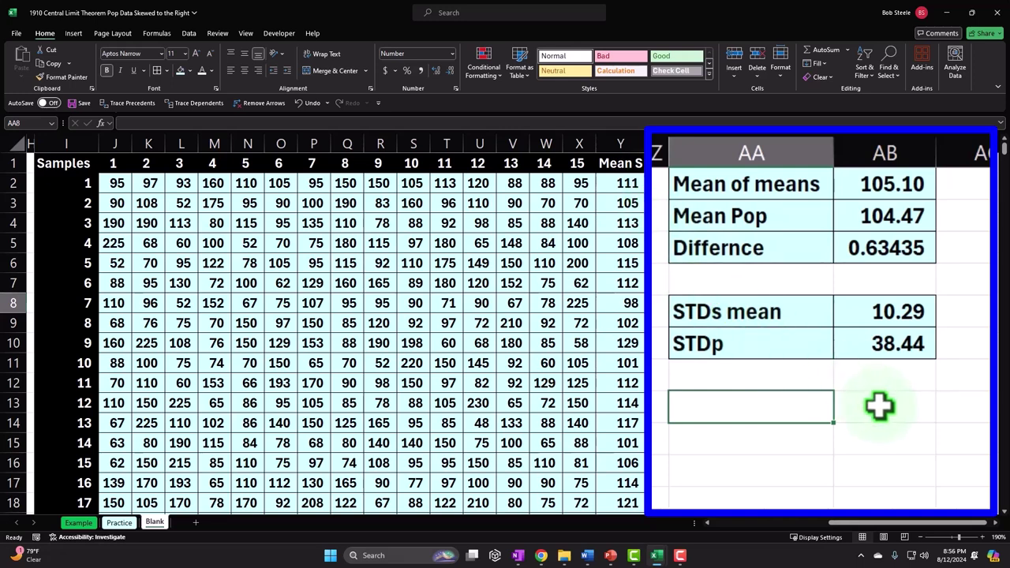
pyautogui.write('Min')
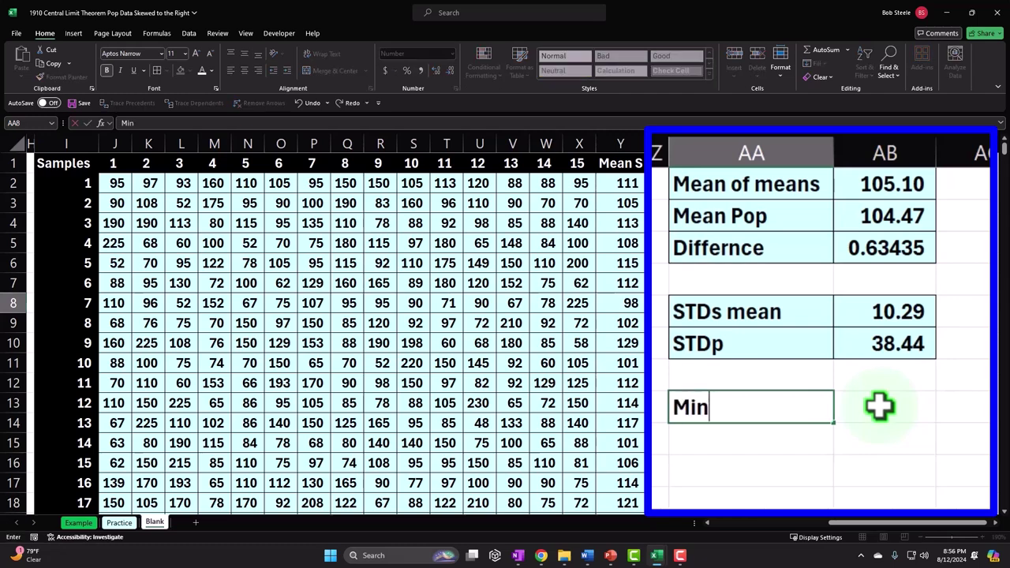
pyautogui.click(880, 406)
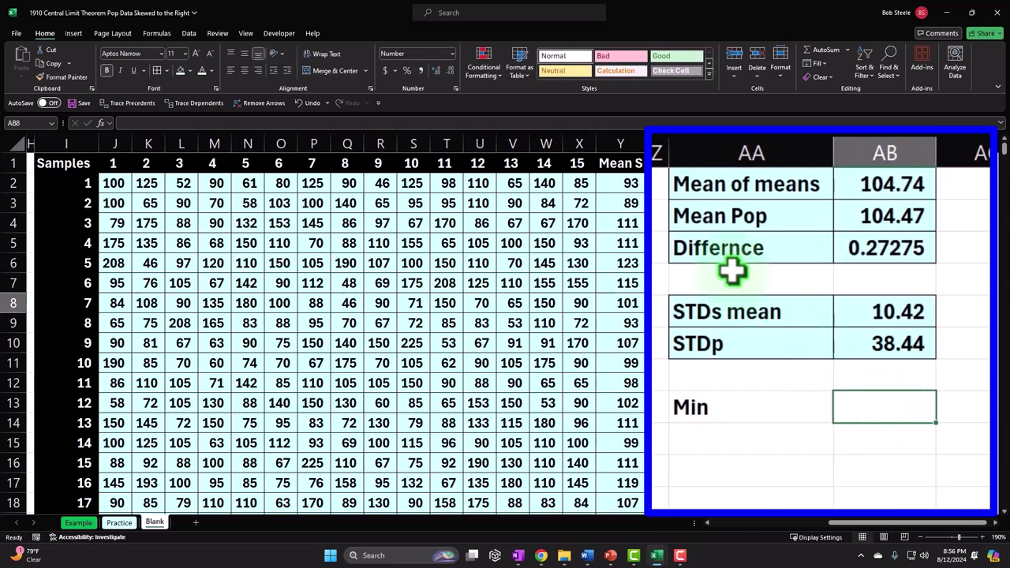
pyautogui.write('=')
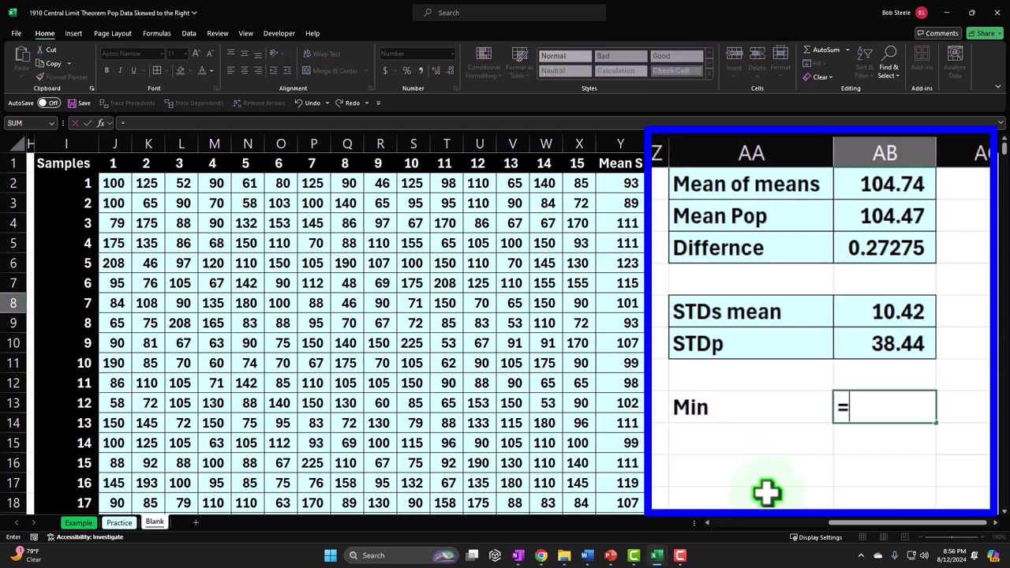
pyautogui.write('nim')
pyautogui.press('BackSpace')
pyautogui.press('BackSpace')
pyautogui.press('BackSpace')
pyautogui.write('min')
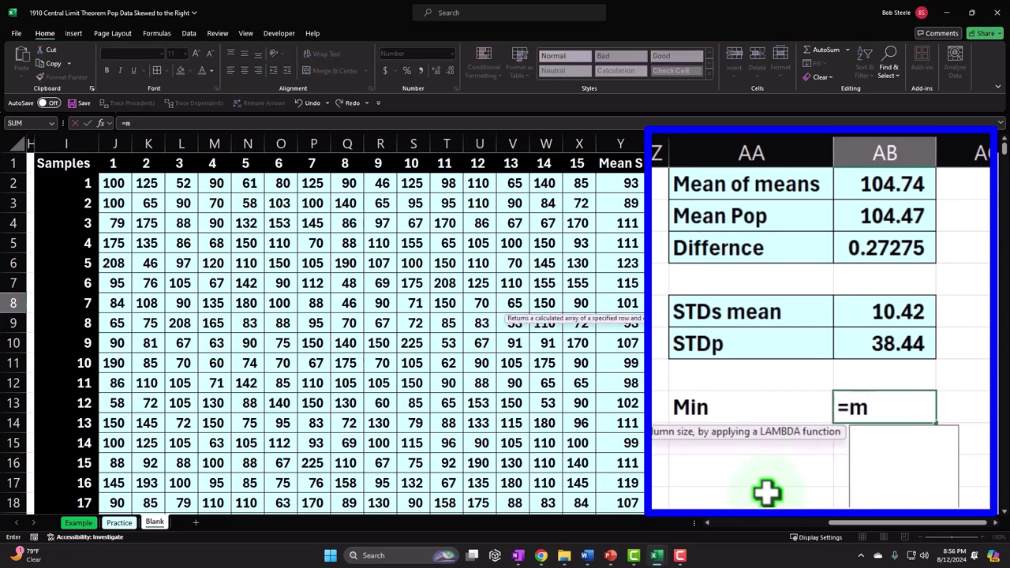
pyautogui.press('Tab')
pyautogui.press('Left')
pyautogui.press('Up')
pyautogui.press('Up')
pyautogui.press('Up')
pyautogui.press('Up')
pyautogui.press('Up')
pyautogui.press('Left')
pyautogui.press('Left')
pyautogui.press('Up')
pyautogui.press('Up')
pyautogui.press('Up')
pyautogui.press('Up')
pyautogui.press('Up')
pyautogui.press('Up')
pyautogui.press('Right')
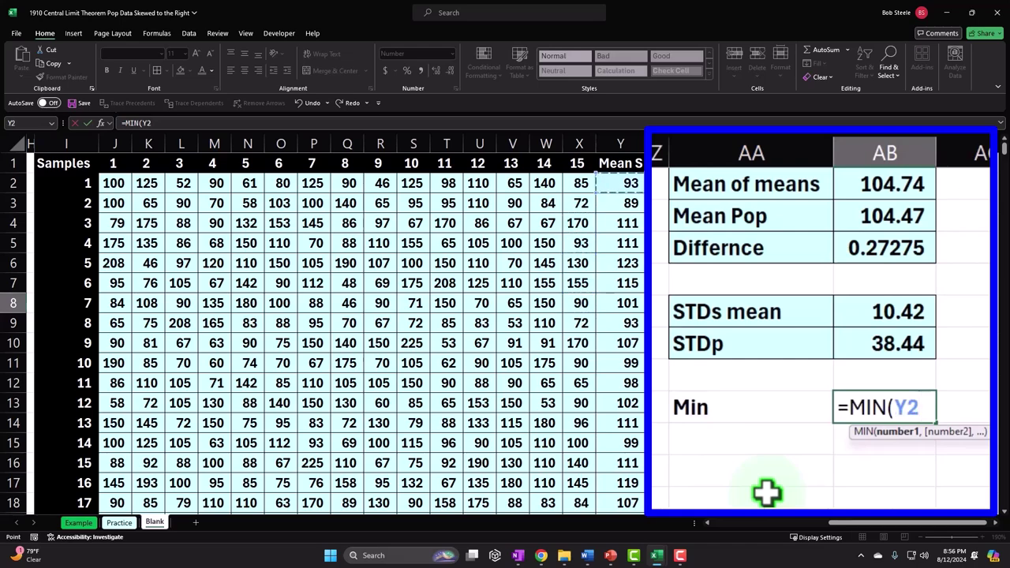
pyautogui.hotkey('ctrl', 'shift', 'Down')
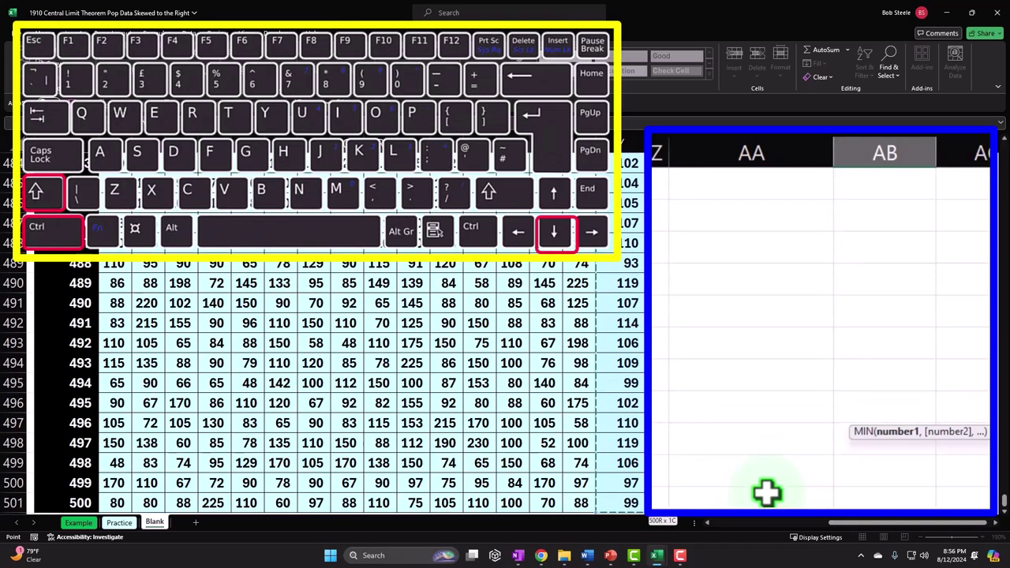
pyautogui.press('Return')
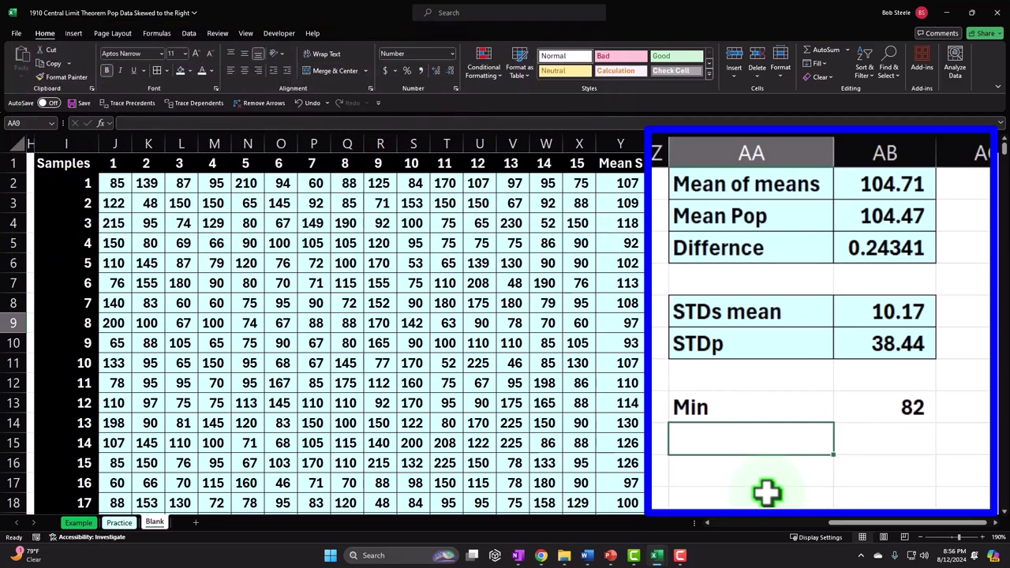
# Label AA9 "Max" and calculate the largest sample mean in AB9 with =MAX(Y2:Y501)
pyautogui.write('Max')
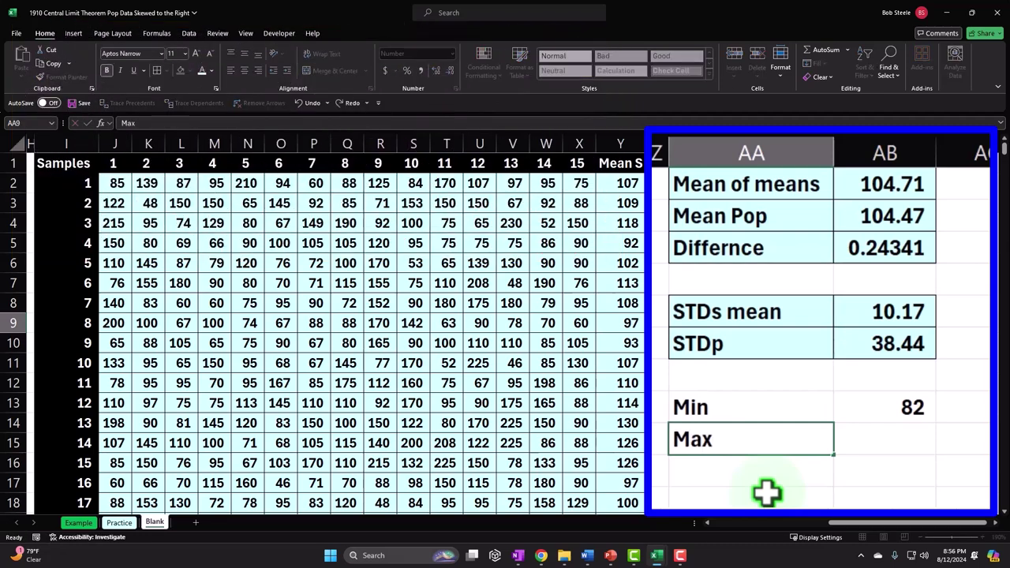
pyautogui.press('Tab')
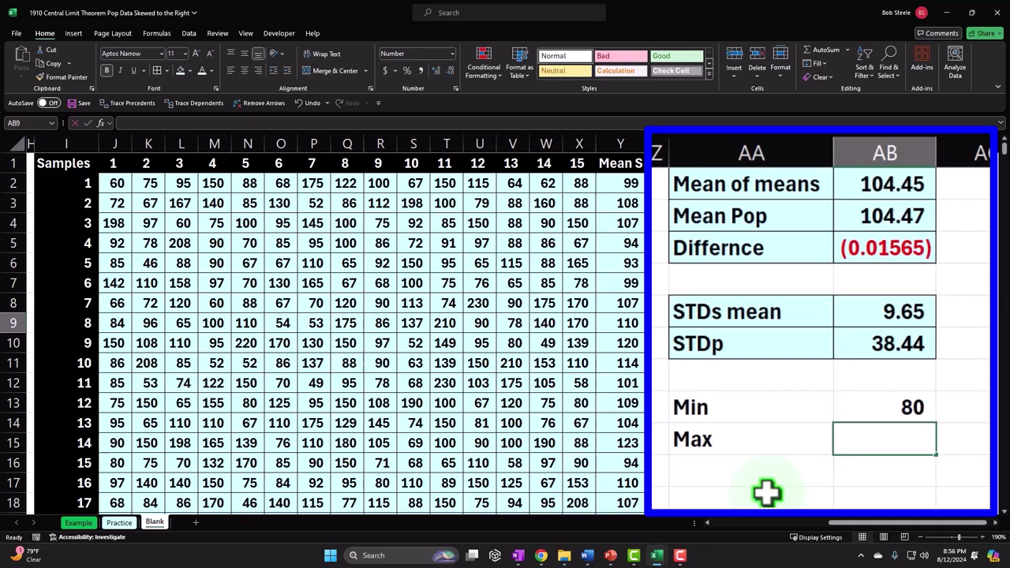
pyautogui.write('=max')
pyautogui.press('Tab')
pyautogui.press('Up')
pyautogui.press('Up')
pyautogui.press('Up')
pyautogui.press('Up')
pyautogui.press('Up')
pyautogui.press('Left')
pyautogui.press('Left')
pyautogui.press('Left')
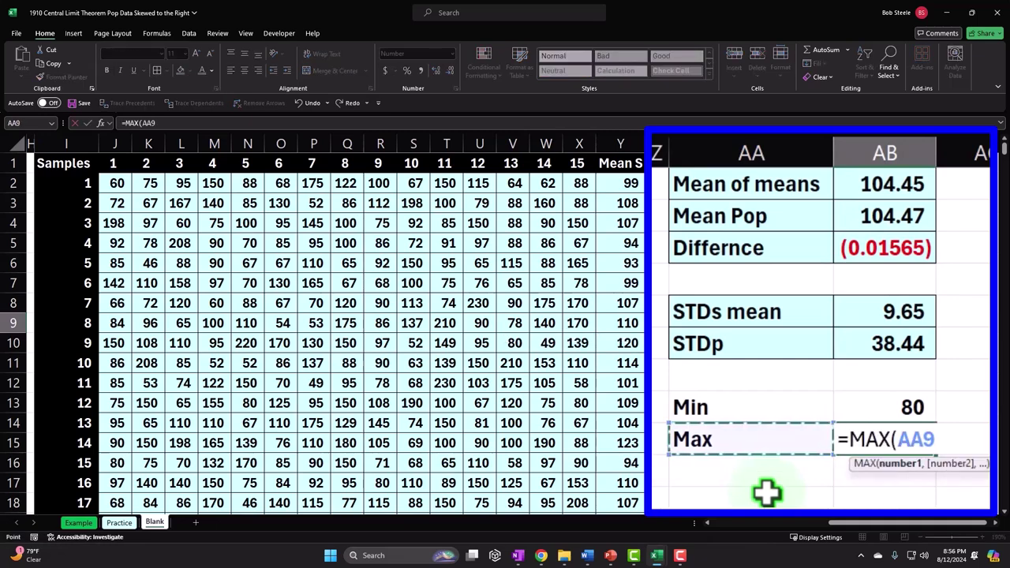
pyautogui.press('Up')
pyautogui.press('Up')
pyautogui.press('Up')
pyautogui.press('Up')
pyautogui.press('Up')
pyautogui.press('Up')
pyautogui.press('Up')
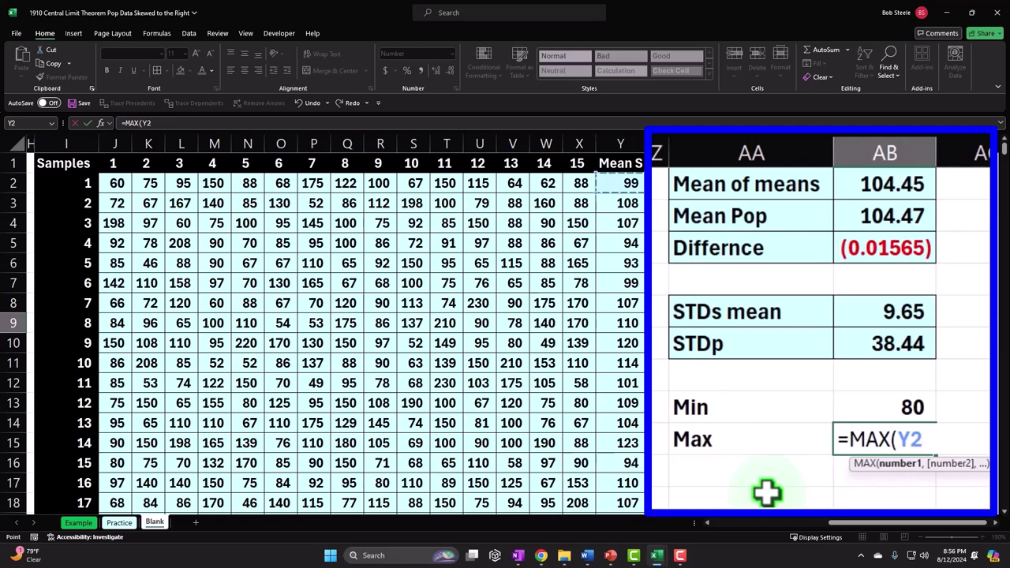
pyautogui.hotkey('ctrl', 'shift', 'Down')
pyautogui.press('Return')
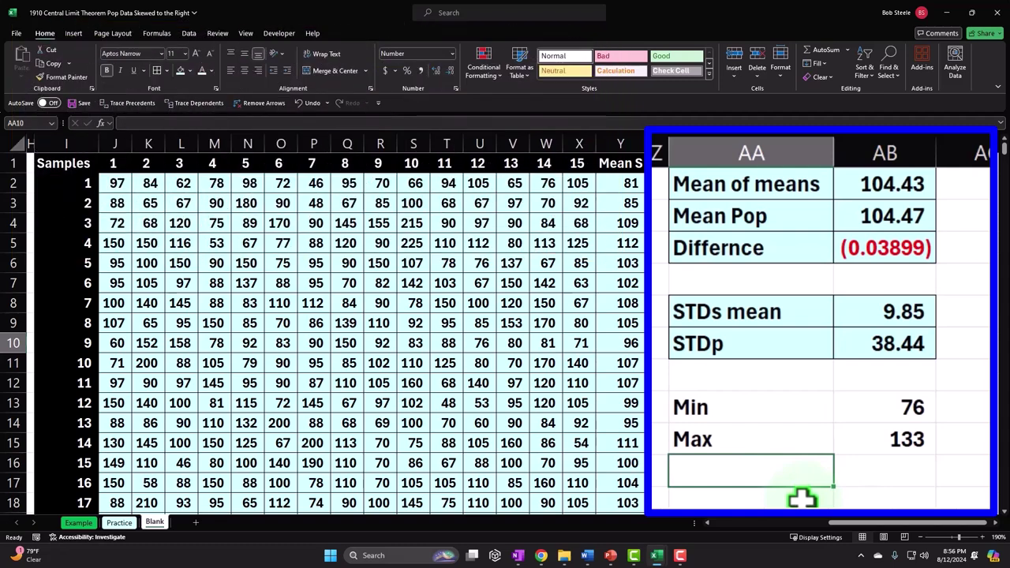
# Label AA10 "Interval" and calculate the bin width in AB10 with =(AB9-AB8)/20
pyautogui.click(763, 466)
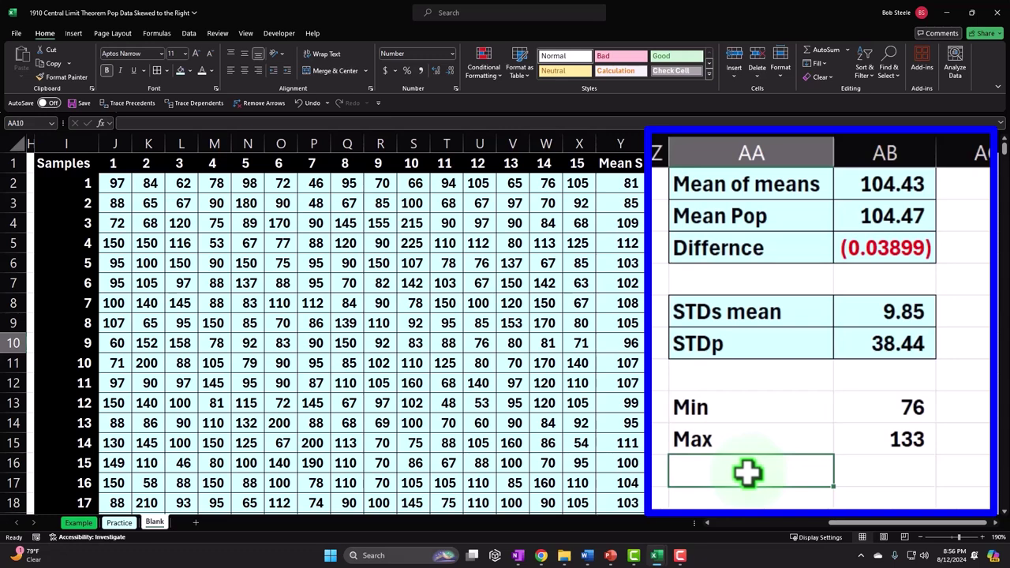
pyautogui.write('Interval')
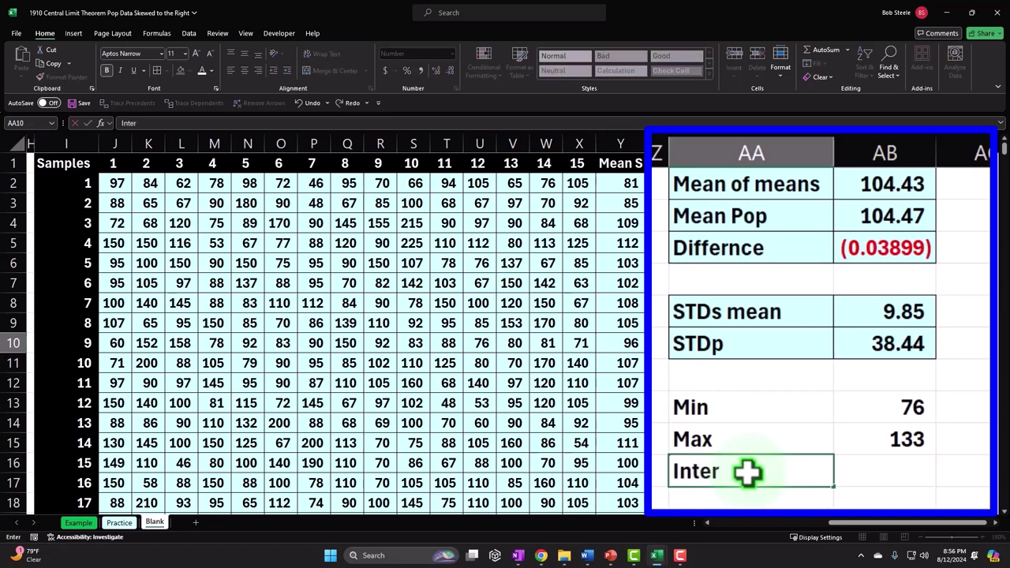
pyautogui.press('Tab')
pyautogui.write('=')
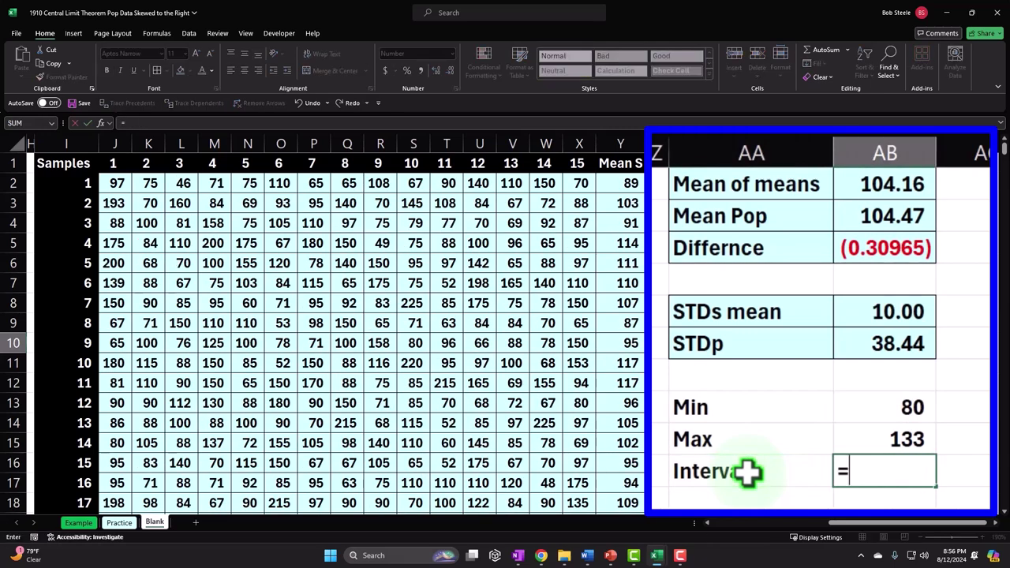
pyautogui.press('Up')
pyautogui.write('-')
pyautogui.press('Up')
pyautogui.press('Up')
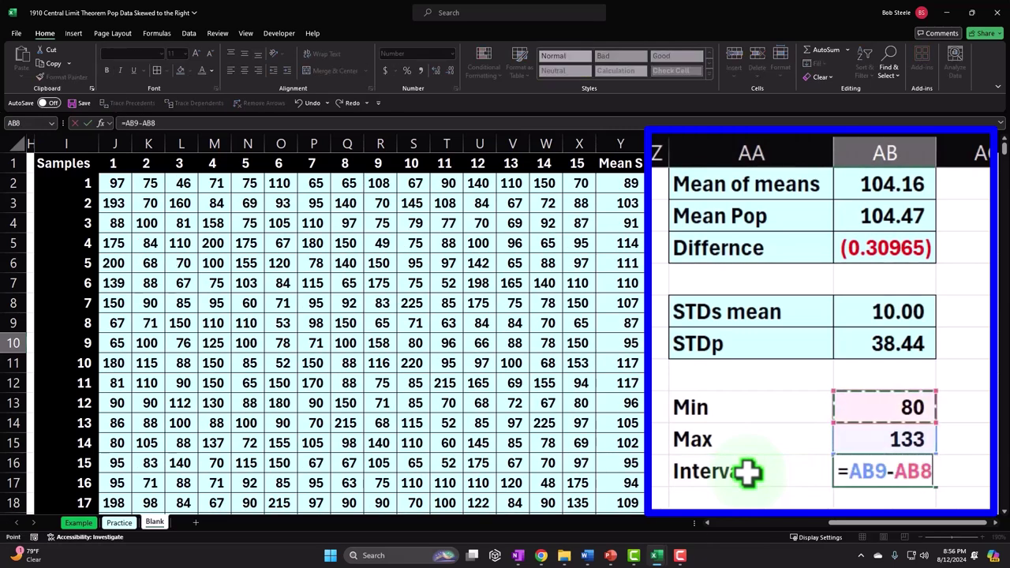
pyautogui.click(854, 476)
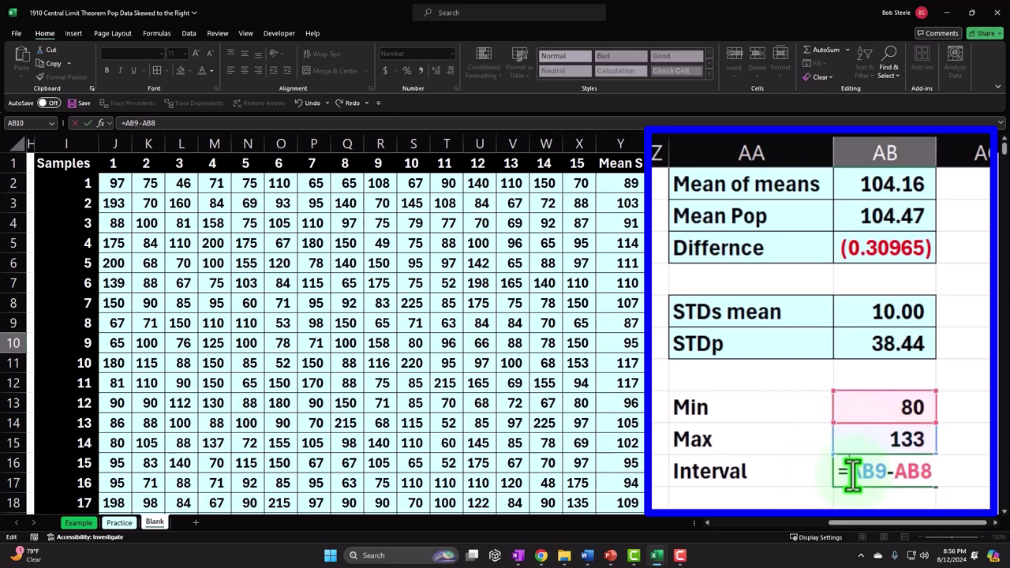
pyautogui.write('(')
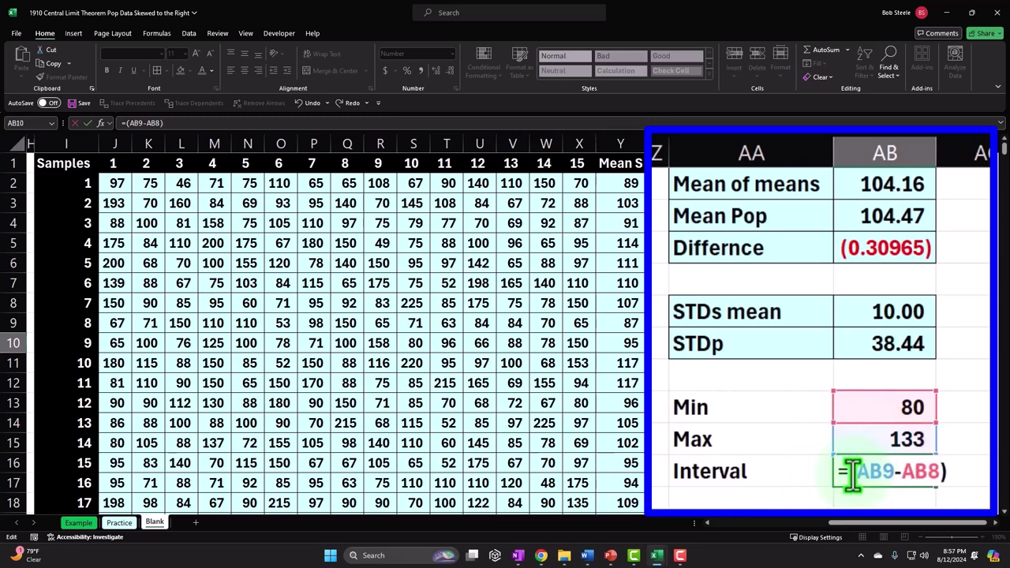
pyautogui.write(')/20')
pyautogui.press('Return')
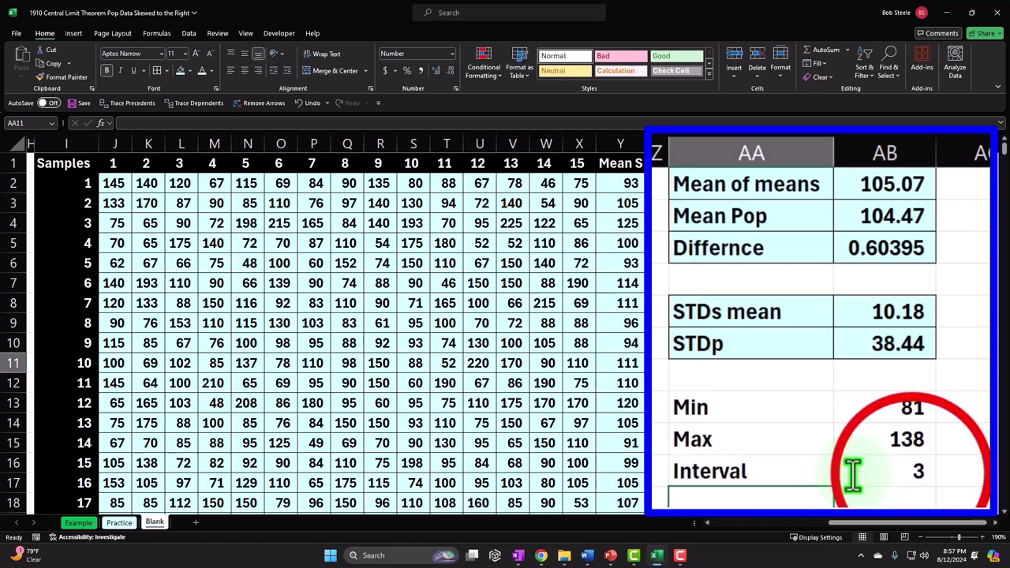
# Format the interval value in AB10 to two decimal places
pyautogui.click(907, 476)
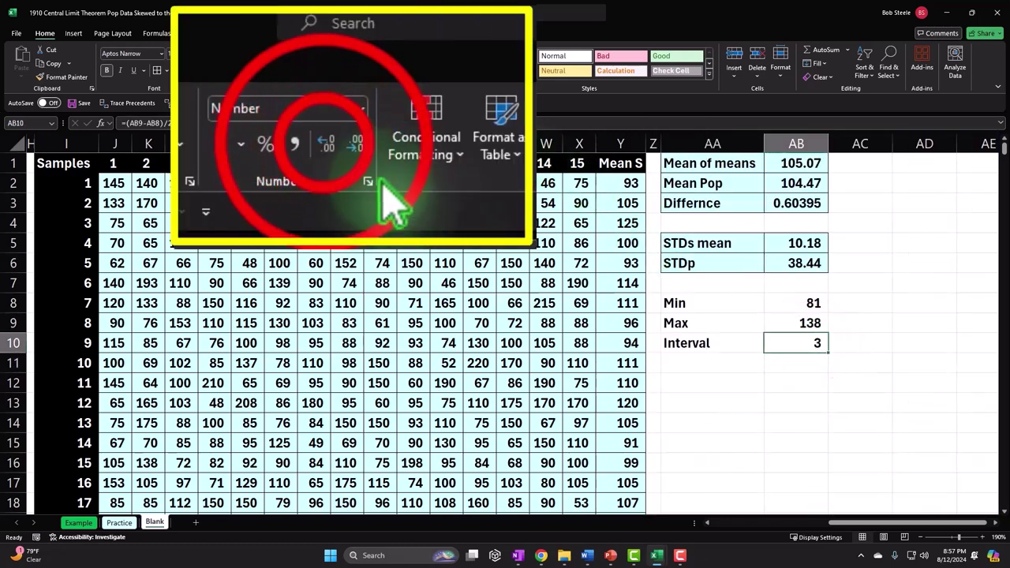
pyautogui.click(327, 148)
pyautogui.click(327, 148)
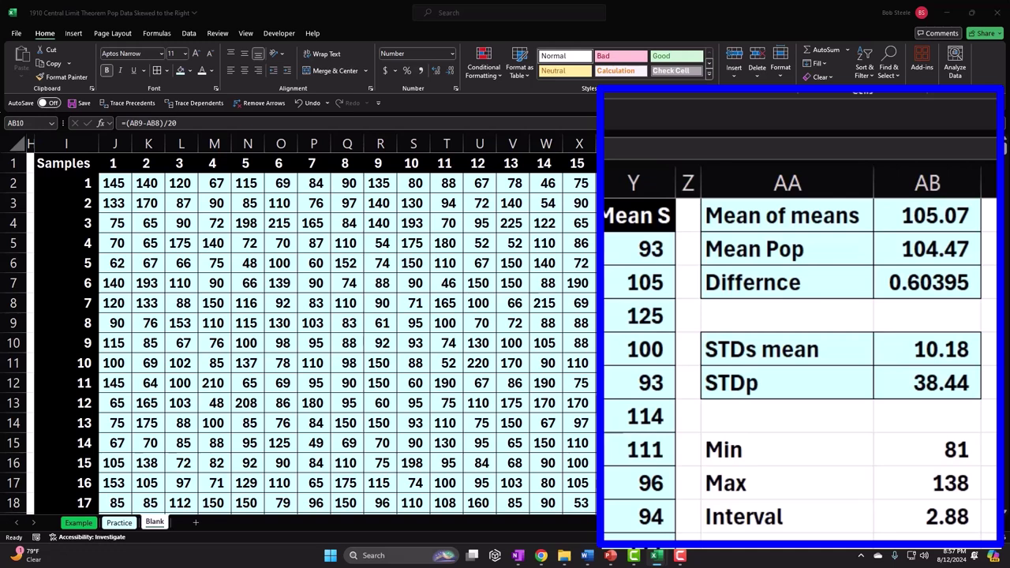
# Narrow spacer column Z slightly and copy its formatting and width to column AC with Format Painter
pyautogui.click(706, 169)
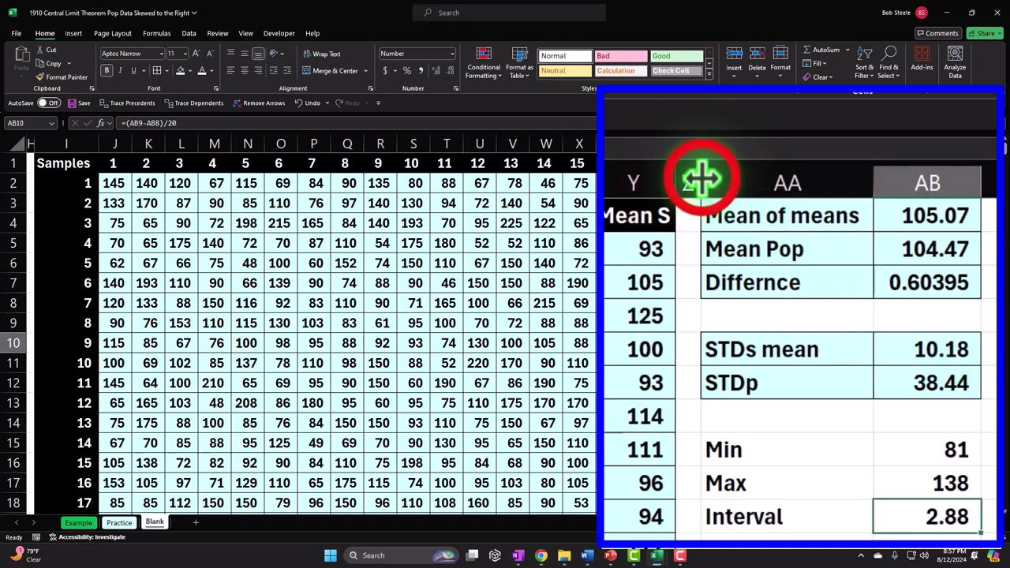
pyautogui.moveTo(702, 178); pyautogui.dragTo(692, 182)
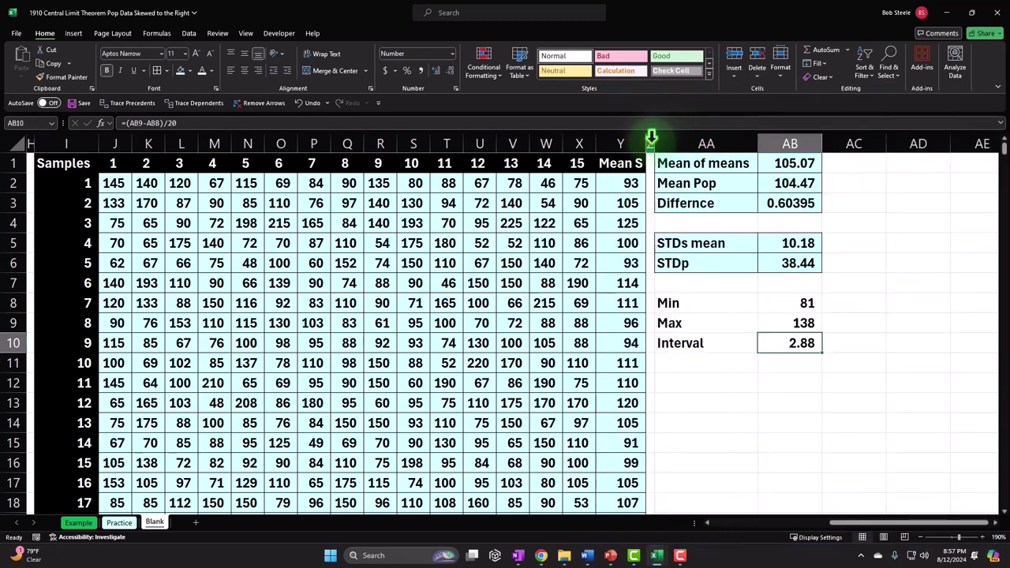
pyautogui.click(62, 77)
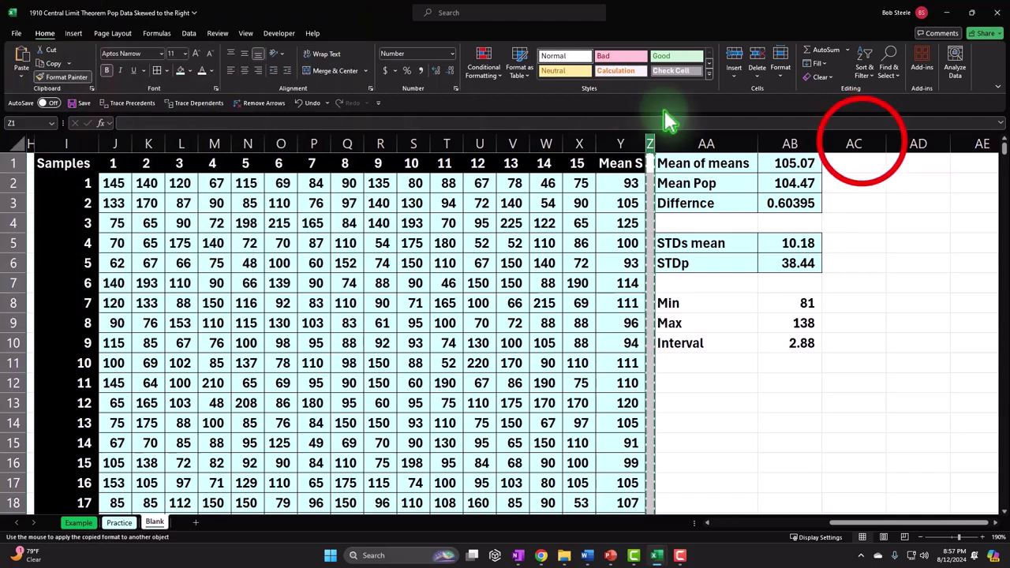
pyautogui.click(862, 143)
# Apply borders and the light blue fill to the Min, Max and Interval block AA8:AB10
pyautogui.moveTo(717, 300); pyautogui.dragTo(778, 343)
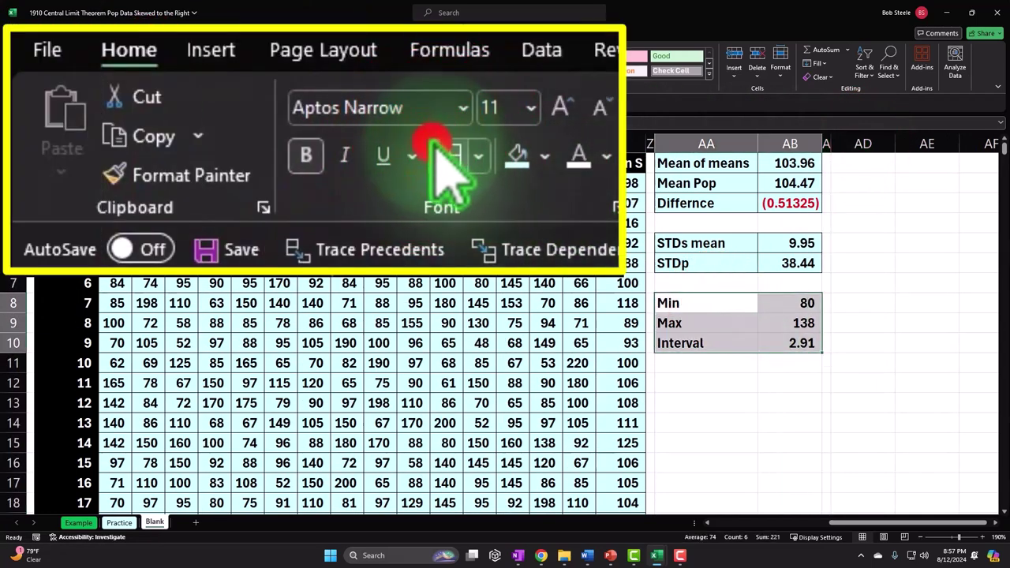
pyautogui.click(512, 156)
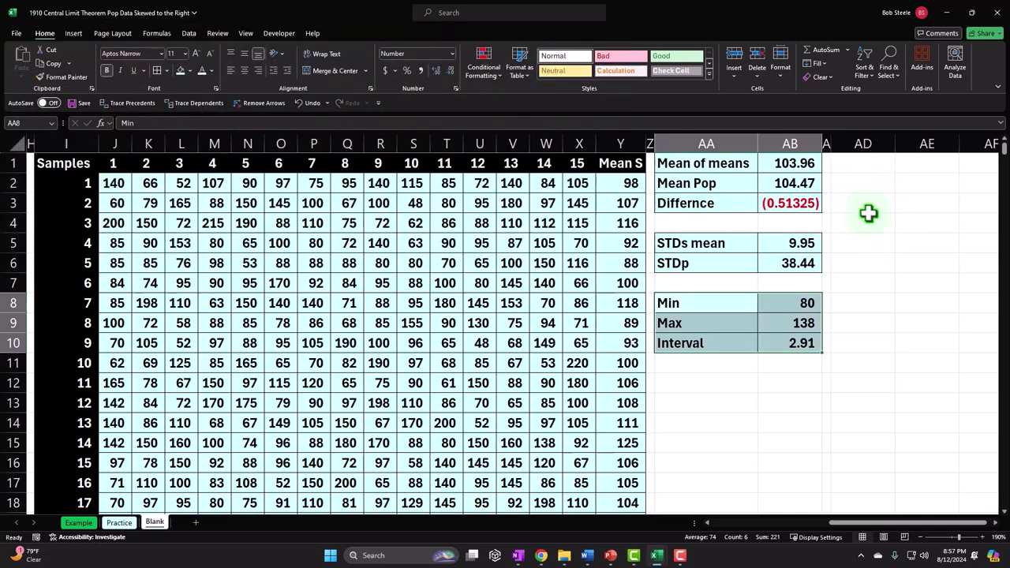
# Enter the headers "Buckets" in AD1 and "#" in AE1
pyautogui.click(869, 210)
pyautogui.press('Right')
pyautogui.press('Up')
pyautogui.press('Up')
pyautogui.press('Up')
pyautogui.press('Left')
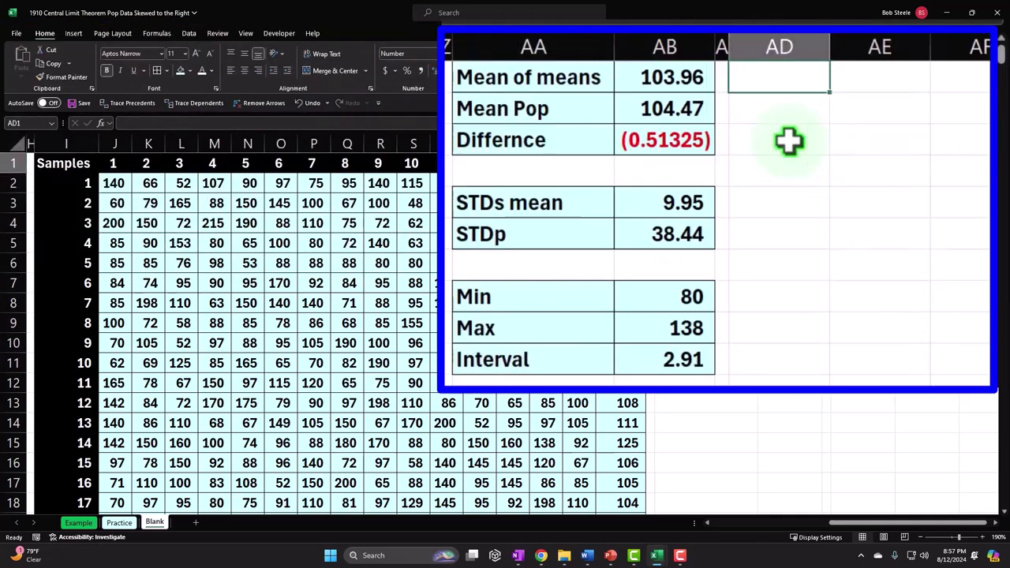
pyautogui.write('Buckets')
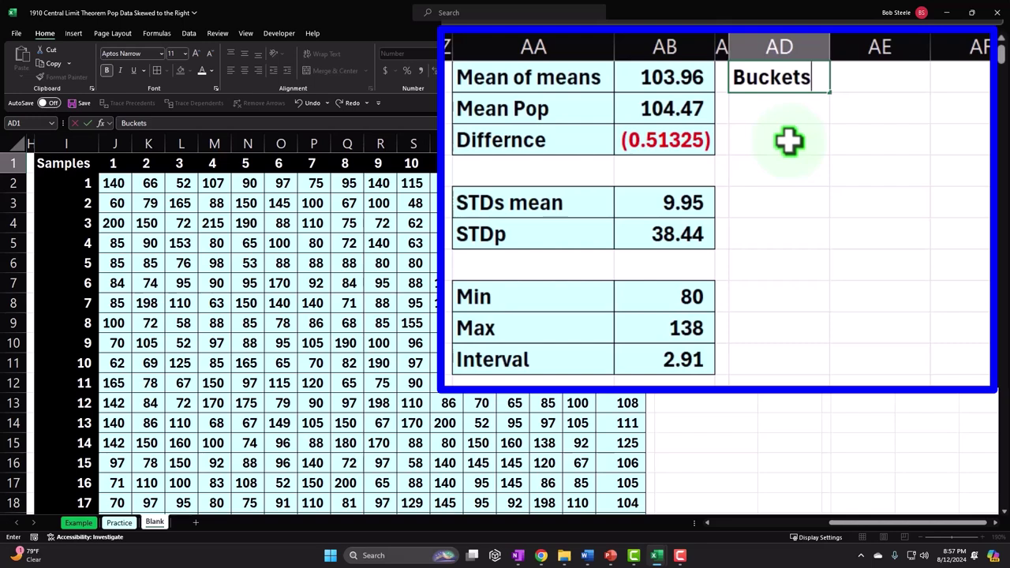
pyautogui.press('Right')
pyautogui.press('Left')
pyautogui.press('Right')
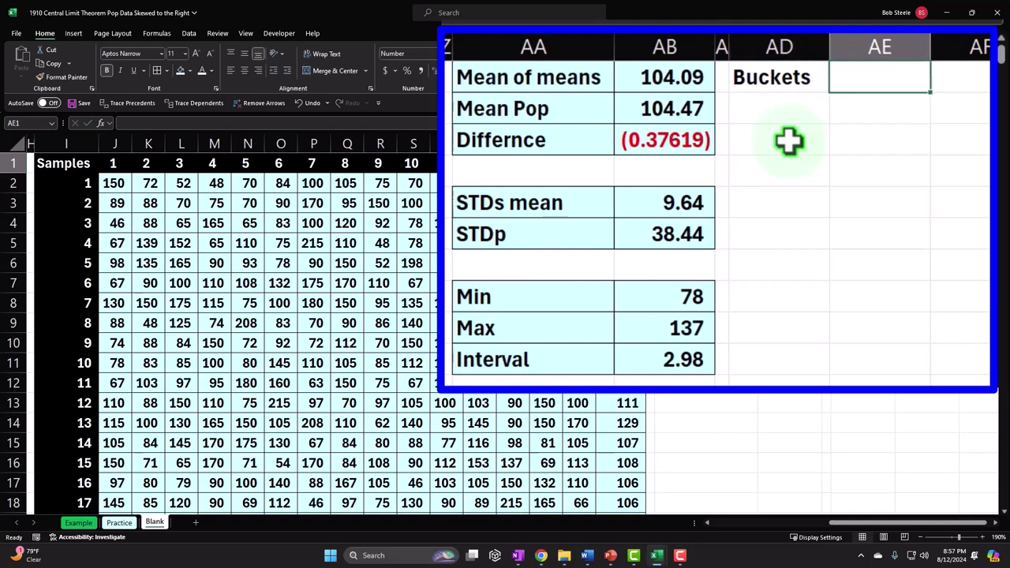
pyautogui.write('#')
pyautogui.press('Return')
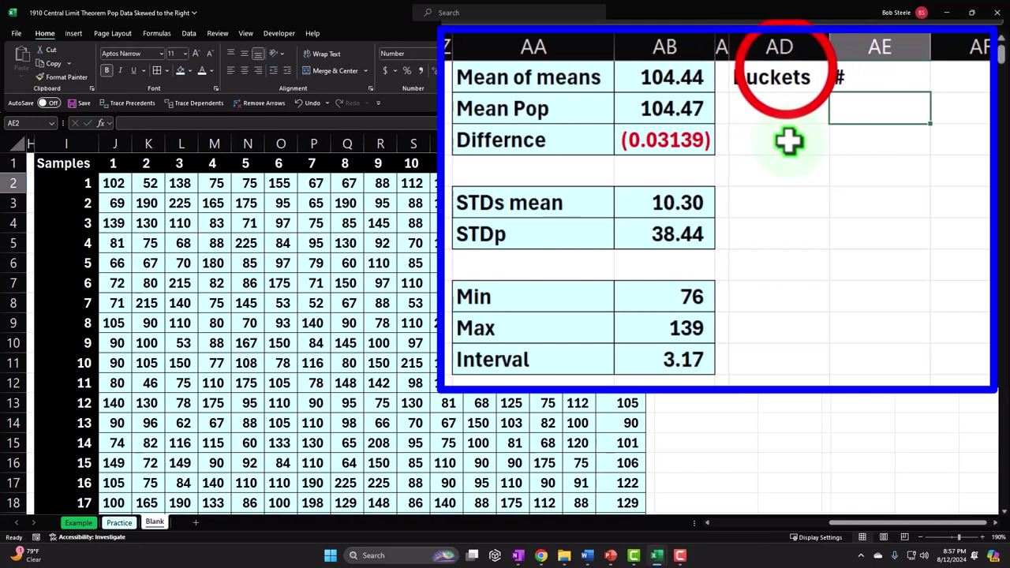
# Format the headers in AD1:AE1 with a black fill, white font and centered alignment
pyautogui.click(892, 162)
pyautogui.moveTo(893, 162); pyautogui.dragTo(925, 163)
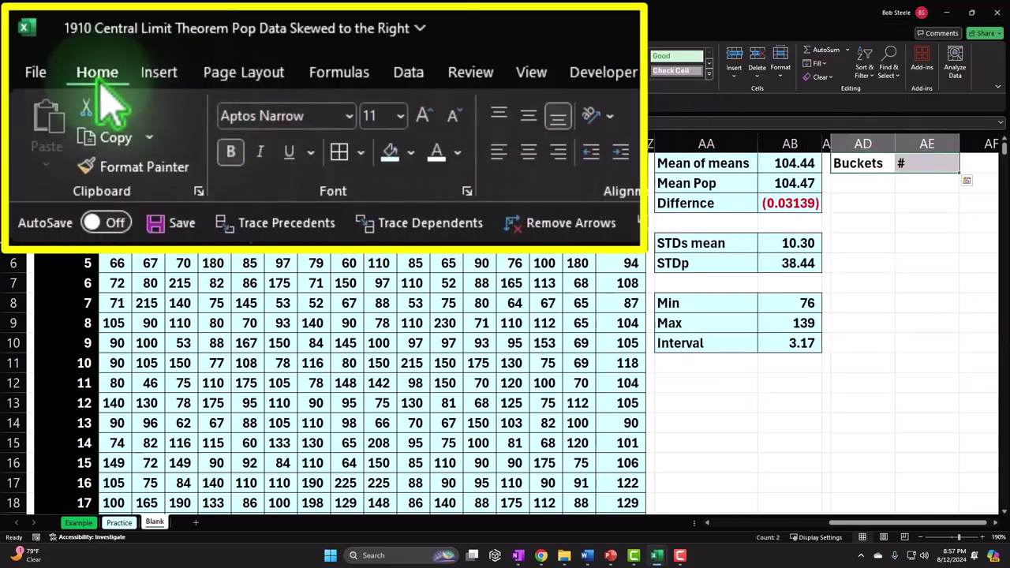
pyautogui.click(411, 152)
pyautogui.click(437, 158)
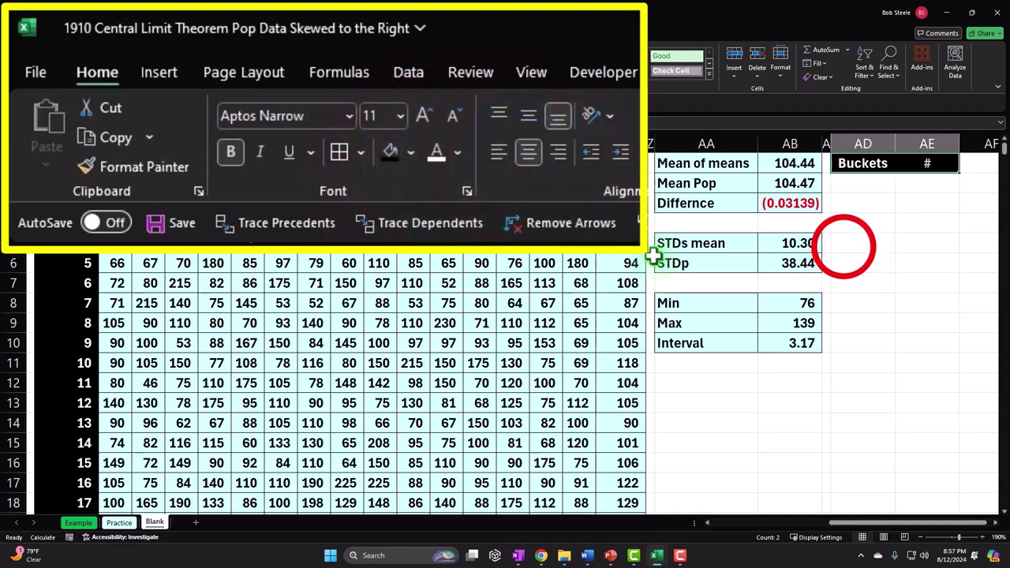
# Enter 75 as the first bucket value in AD2
pyautogui.click(869, 190)
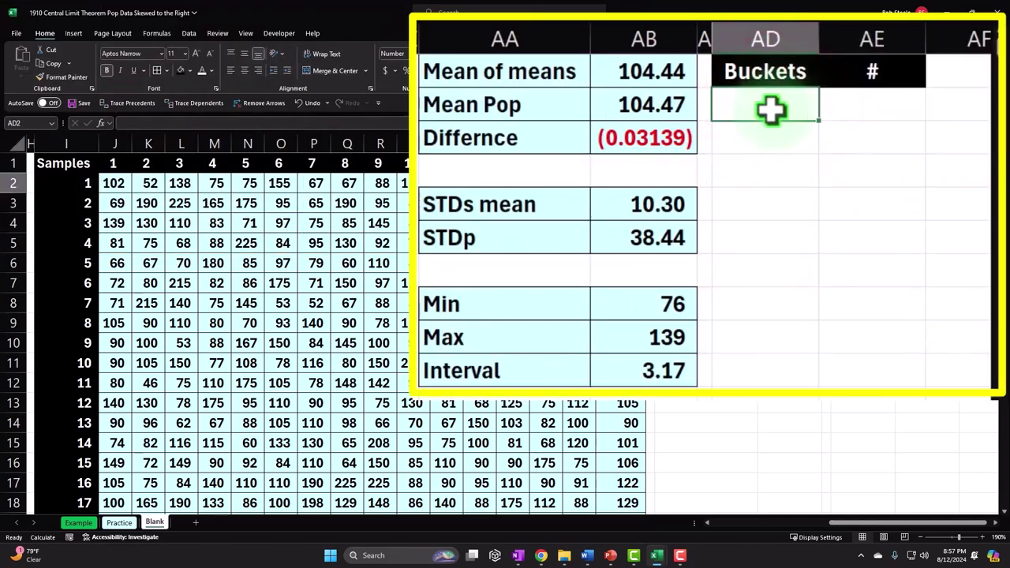
pyautogui.write('7')
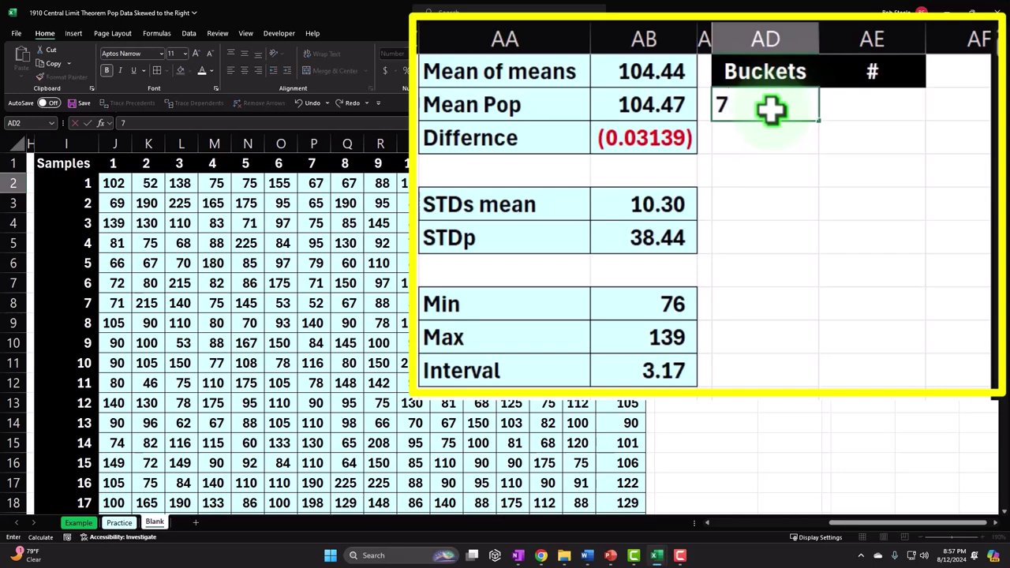
pyautogui.write('5')
pyautogui.press('Return')
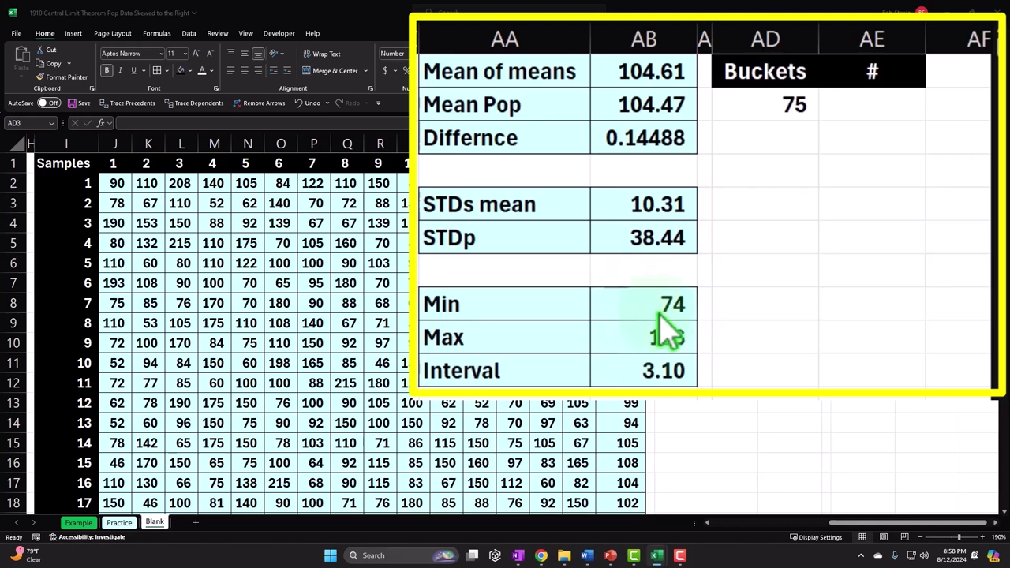
# Calculate the second bucket in AD3 with the formula =AD2+3
pyautogui.click(789, 142)
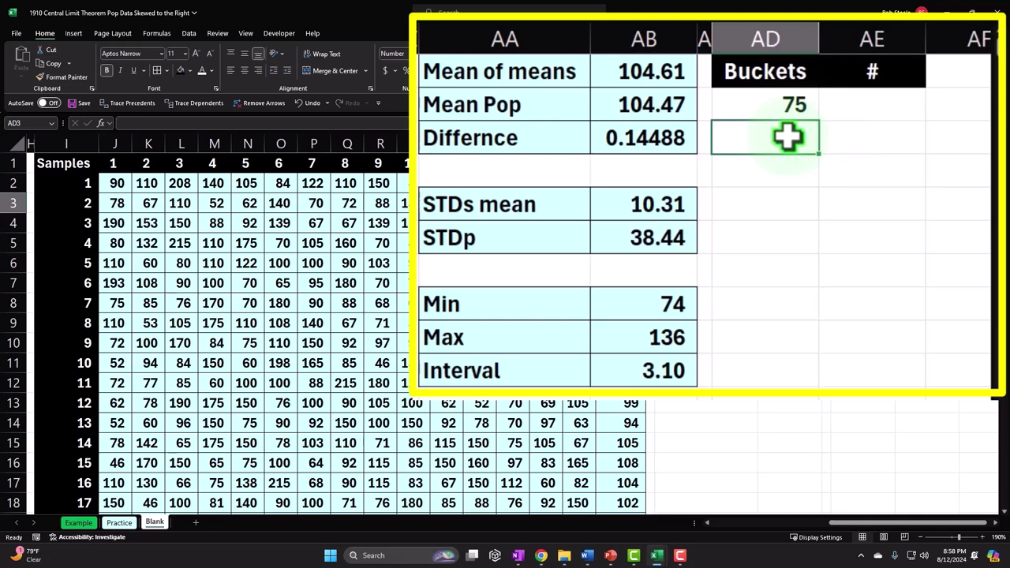
pyautogui.write('=')
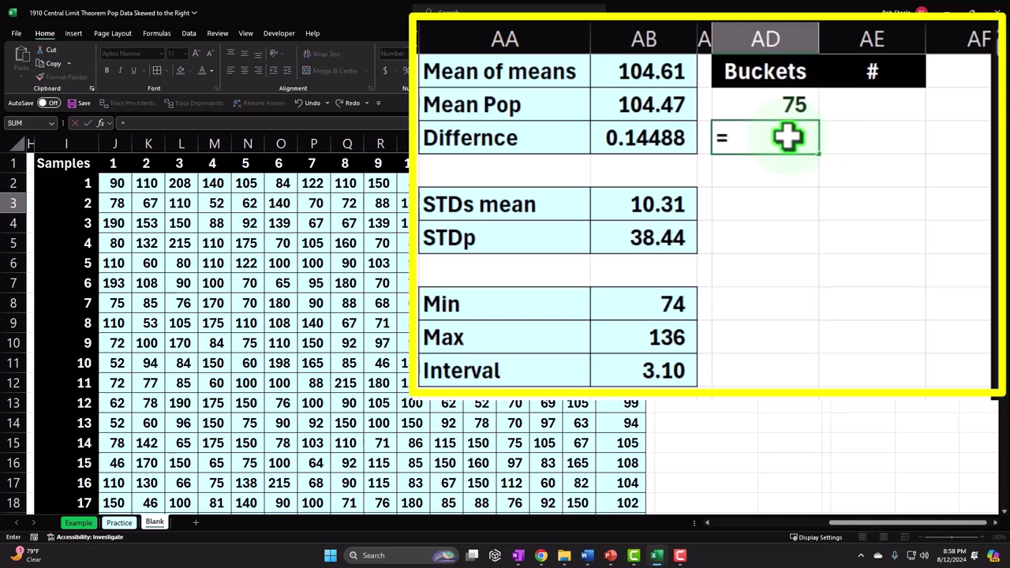
pyautogui.press('Up')
pyautogui.write('+')
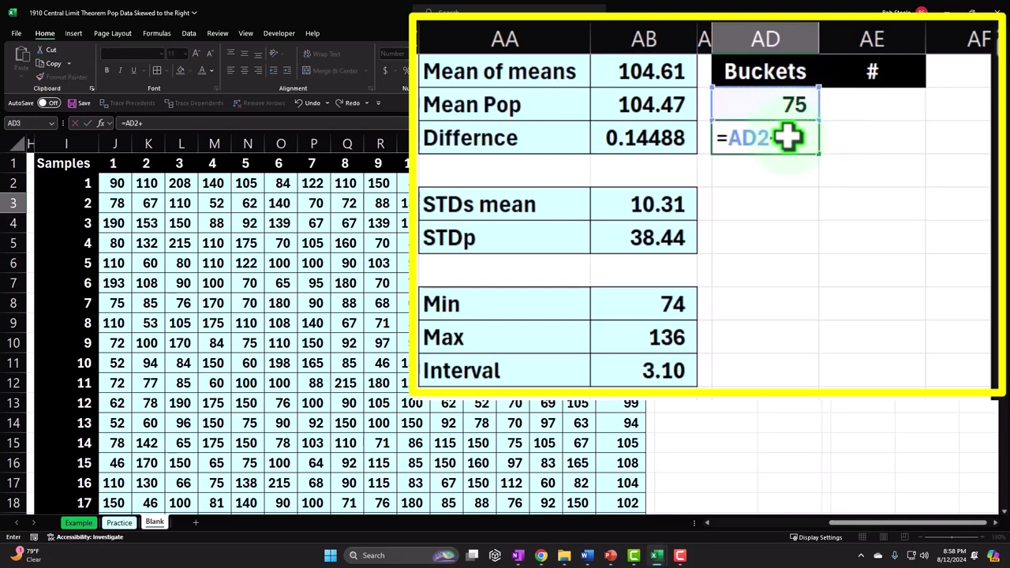
pyautogui.press('Return')
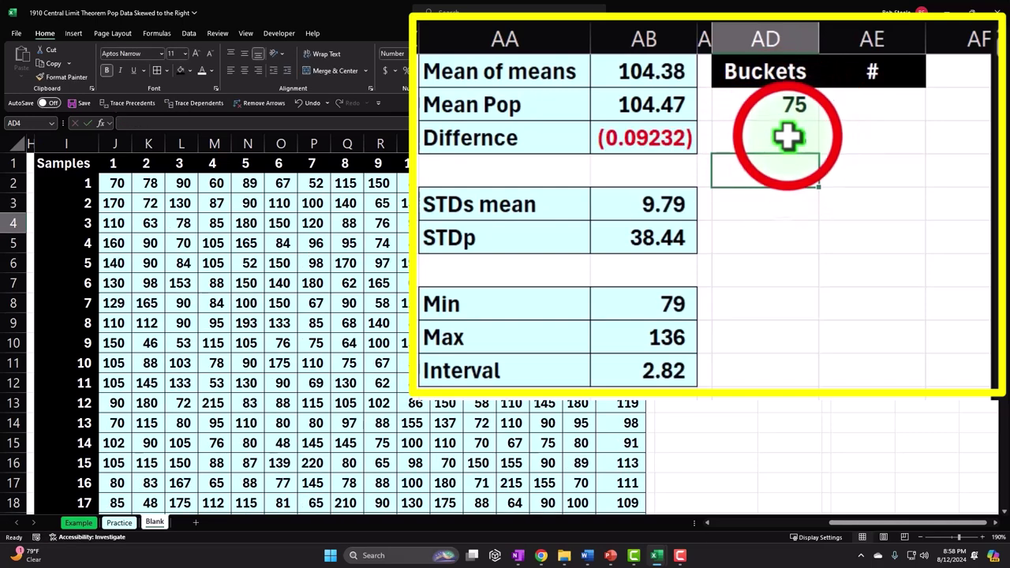
# Fill the AD3 bucket formula down through AD25 and clear the surplus bucket in AD25, ending the list at 141
pyautogui.click(785, 136)
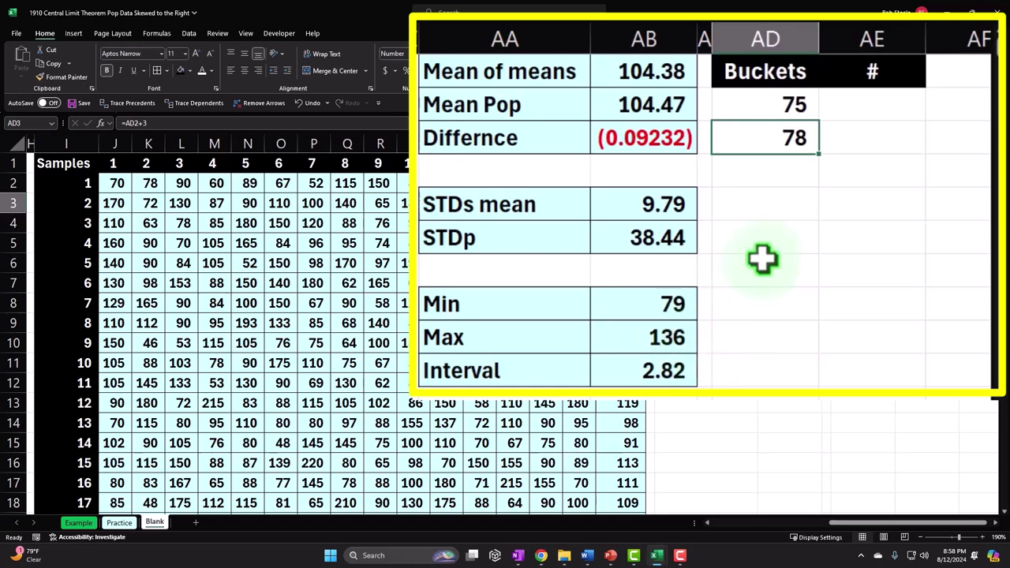
pyautogui.click(822, 155)
pyautogui.moveTo(823, 156); pyautogui.dragTo(881, 442)
pyautogui.scroll(-1, 850, 331)
pyautogui.click(875, 330)
pyautogui.scroll(-2, 881, 443)
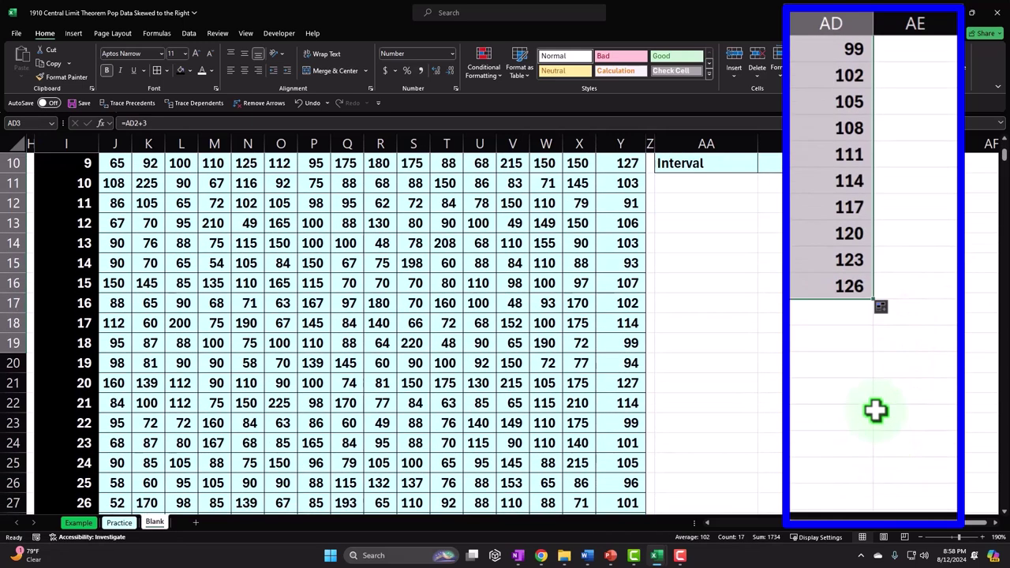
pyautogui.click(873, 300)
pyautogui.moveTo(872, 300); pyautogui.dragTo(864, 442)
pyautogui.scroll(-1, 855, 330)
pyautogui.click(861, 357)
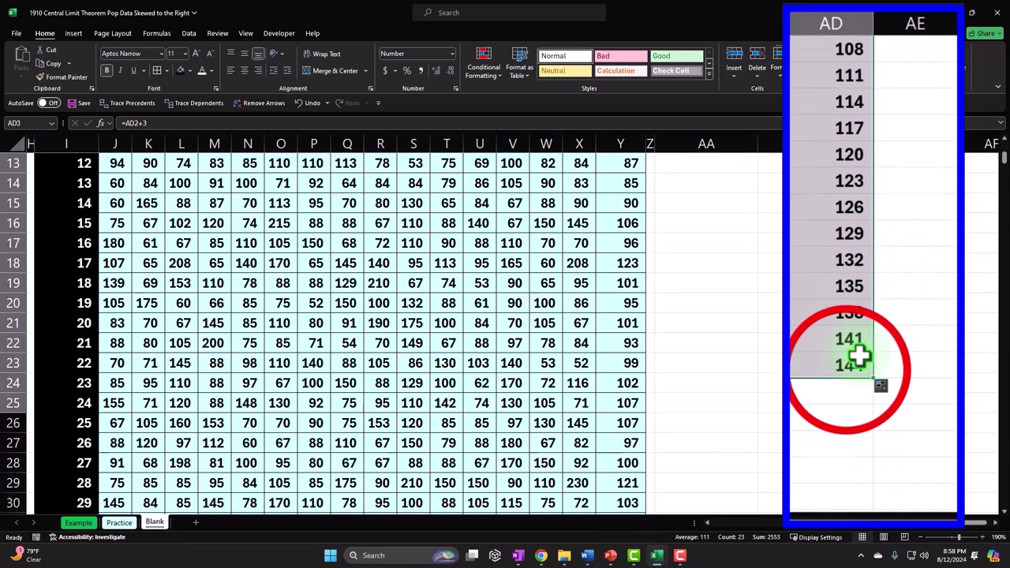
pyautogui.press('Delete')
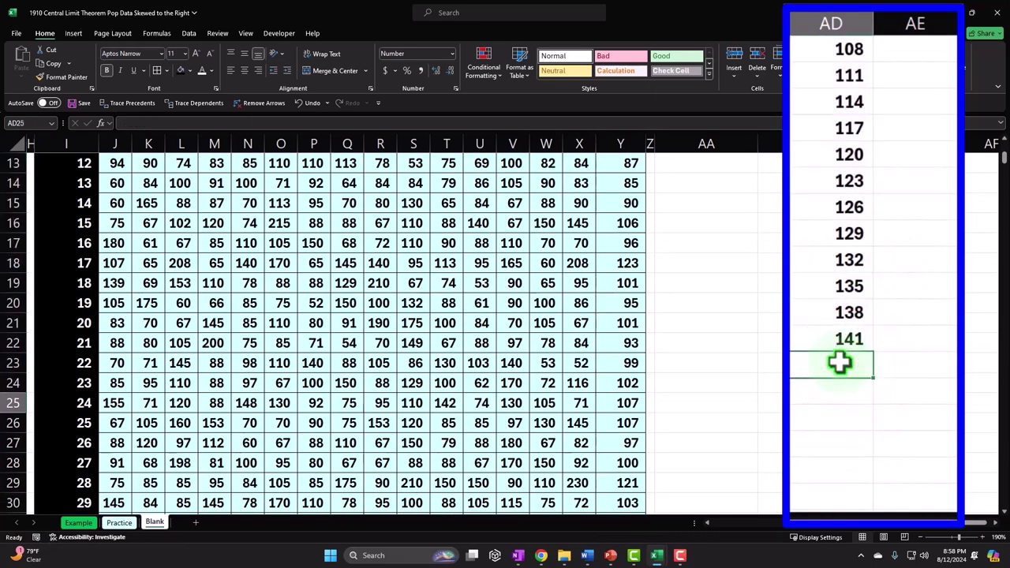
# Replace the header in AE1 with "Frequency"
pyautogui.scroll(4, 840, 362)
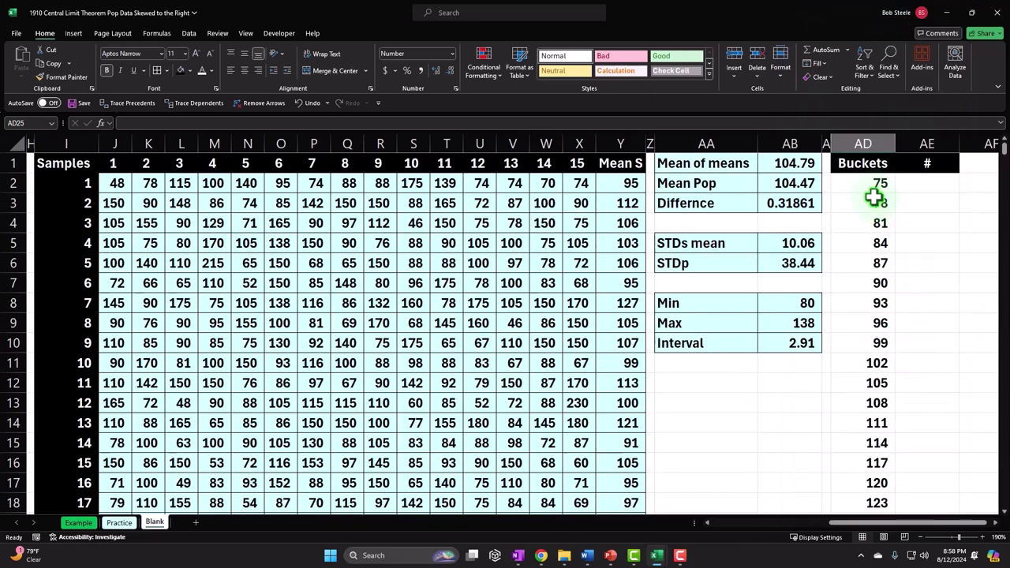
pyautogui.click(927, 162)
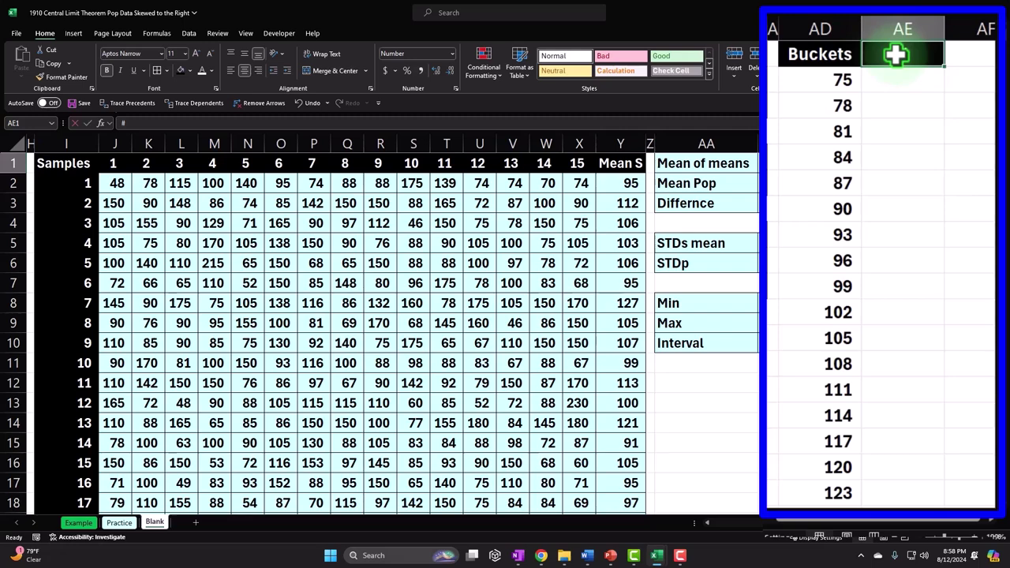
pyautogui.write('Frequency')
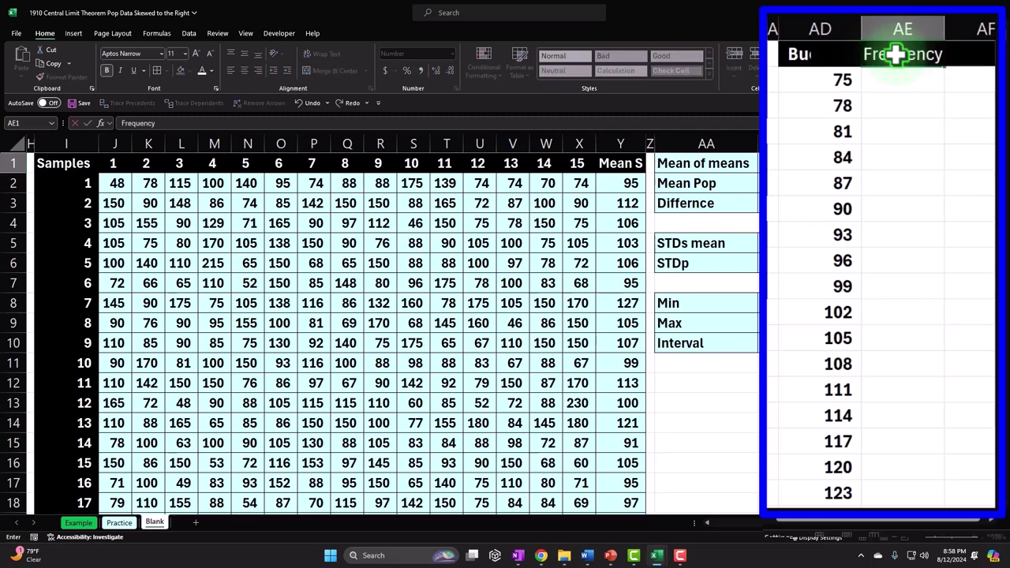
pyautogui.press('Return')
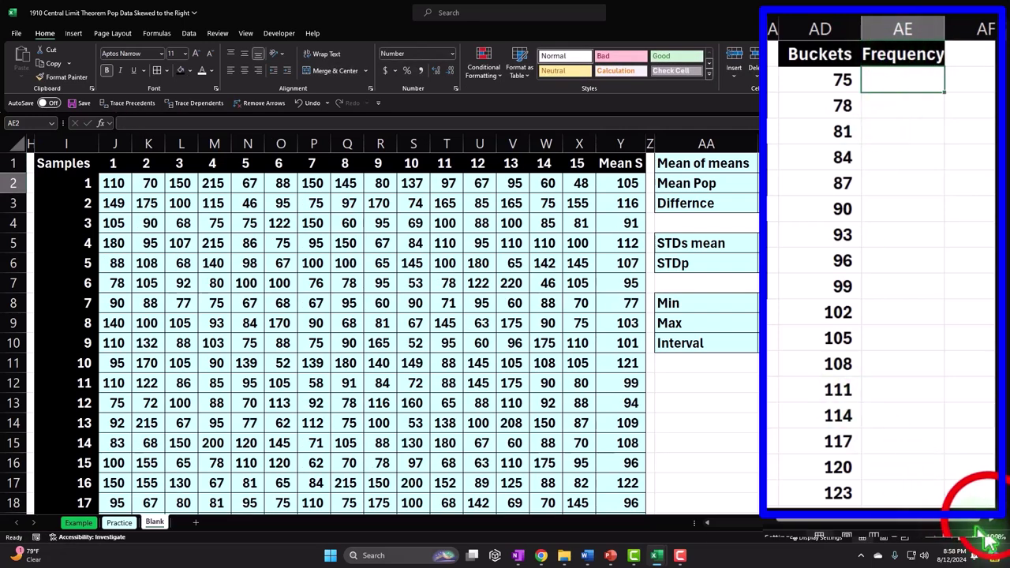
# Start a FREQUENCY formula in AE2 with the sample means Y2:Y501 as the data array
pyautogui.hscroll(1, 971, 466)
pyautogui.write('=fre')
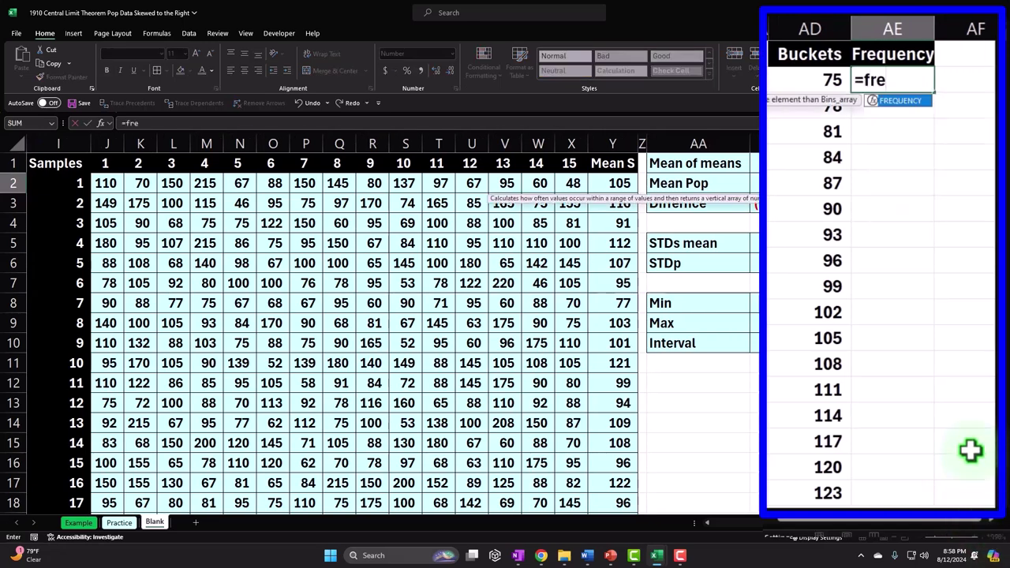
pyautogui.press('Tab')
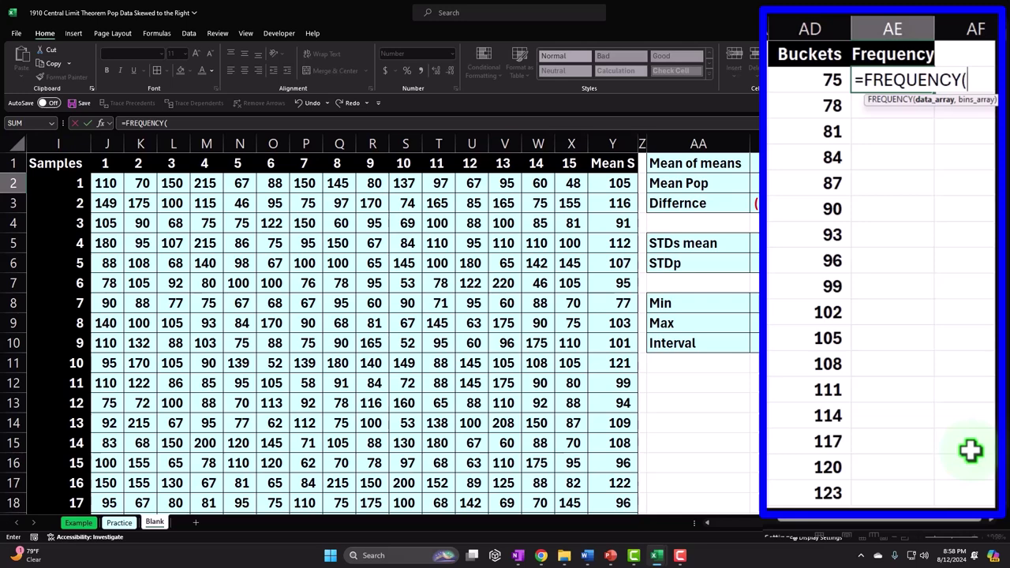
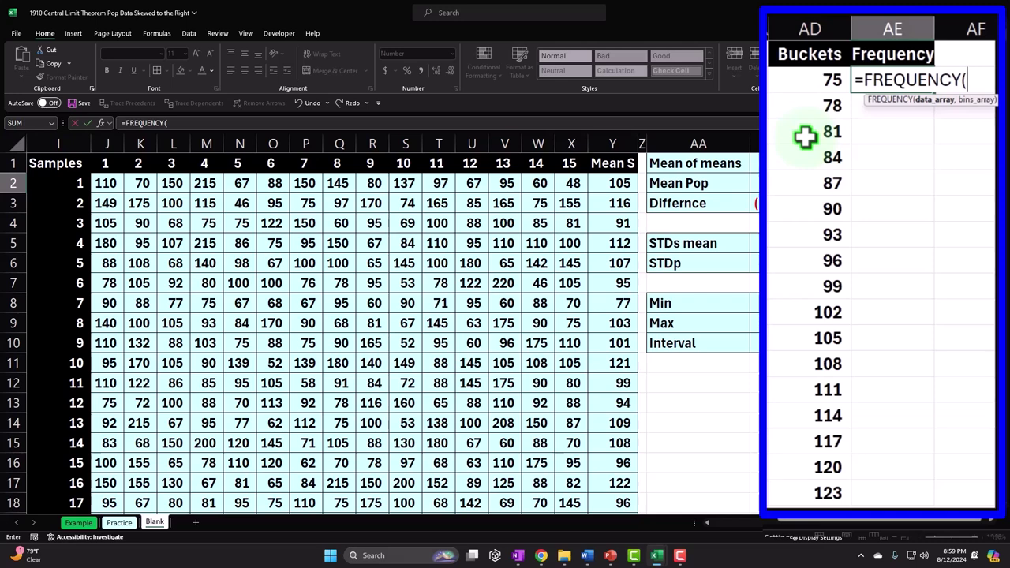
pyautogui.press('Left')
pyautogui.press('Left')
pyautogui.press('Left')
pyautogui.press('Left')
pyautogui.press('Left')
pyautogui.press('Left')
pyautogui.hotkey('ctrl', 'shift', 'Down')
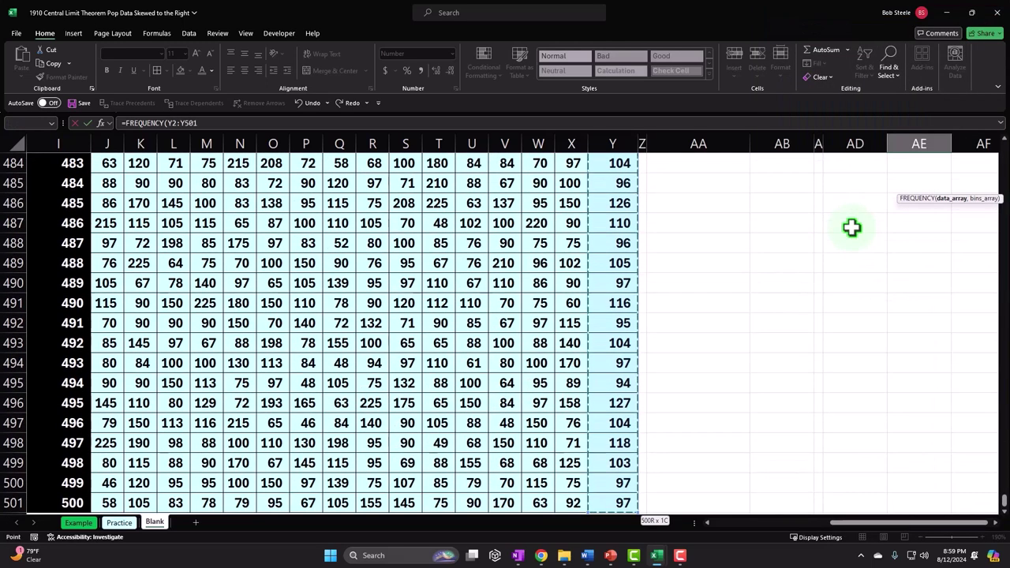
pyautogui.press('Return')
pyautogui.click(517, 302)
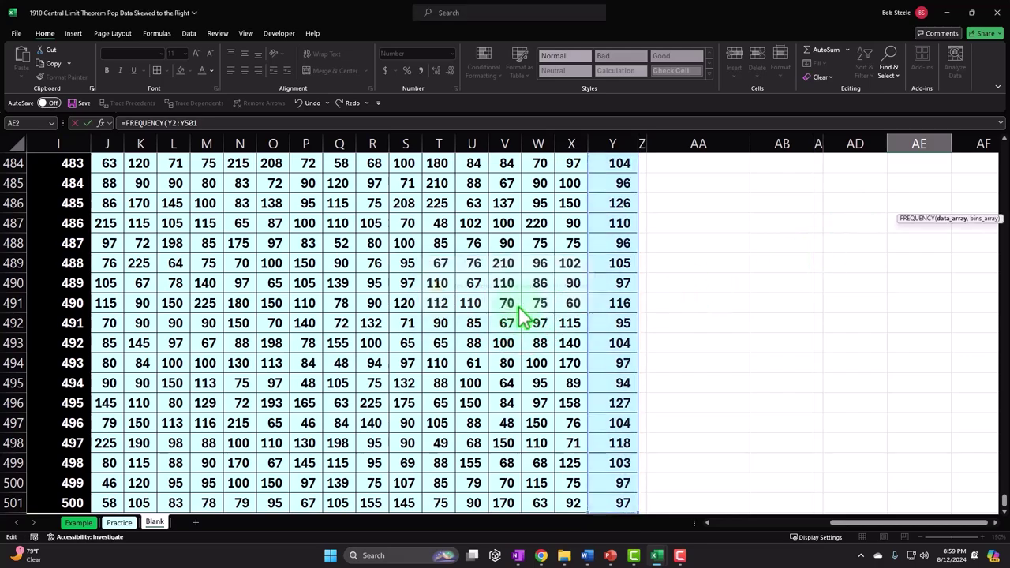
pyautogui.scroll(-3, 916, 442)
pyautogui.moveTo(1007, 505); pyautogui.dragTo(974, 135)
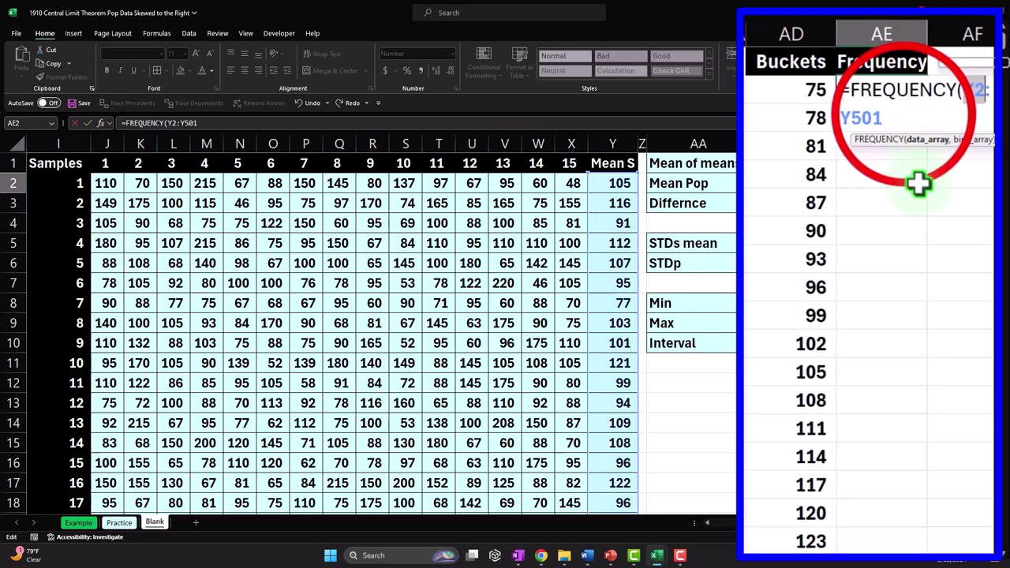
pyautogui.click(905, 112)
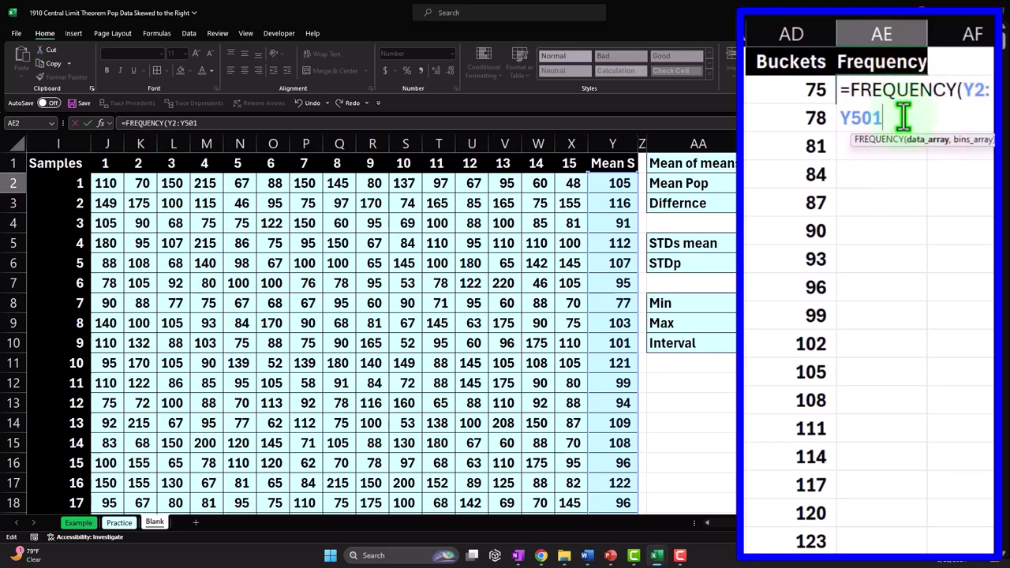
# Add the buckets AD2:AD24 as the bins array and complete the FREQUENCY formula in AE2
pyautogui.write(',')
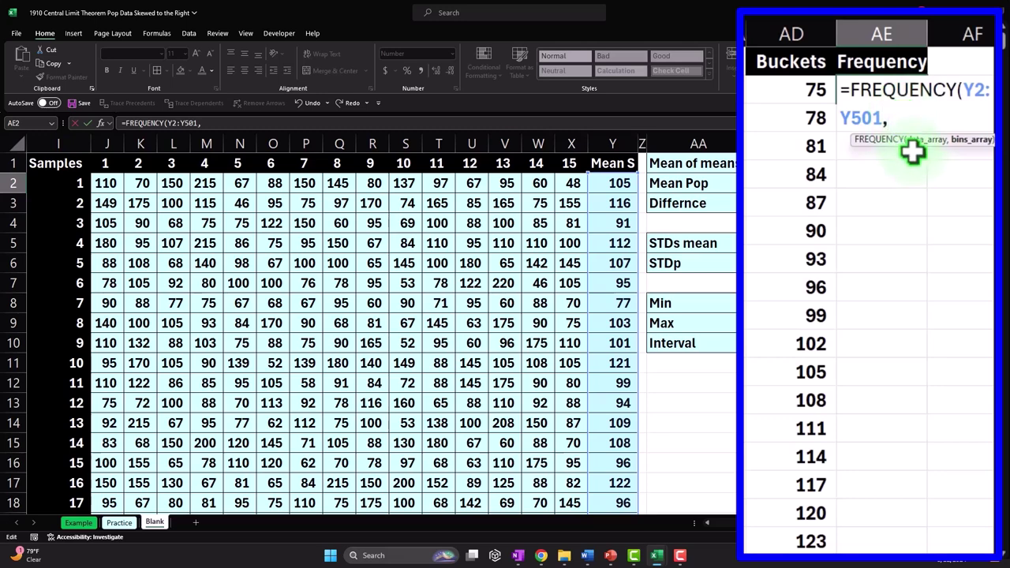
pyautogui.click(821, 89)
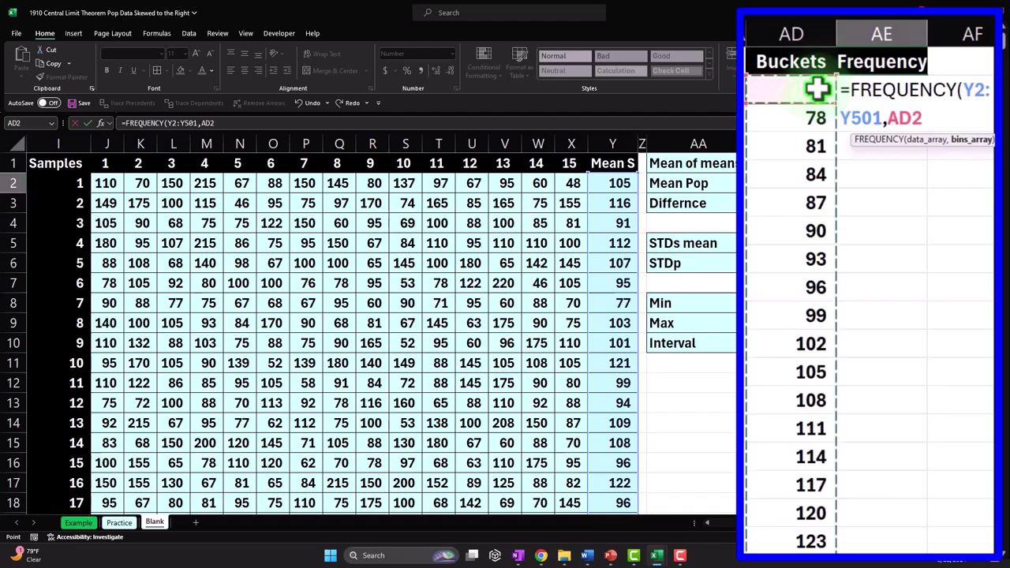
pyautogui.hotkey('ctrl', 'shift', 'Down')
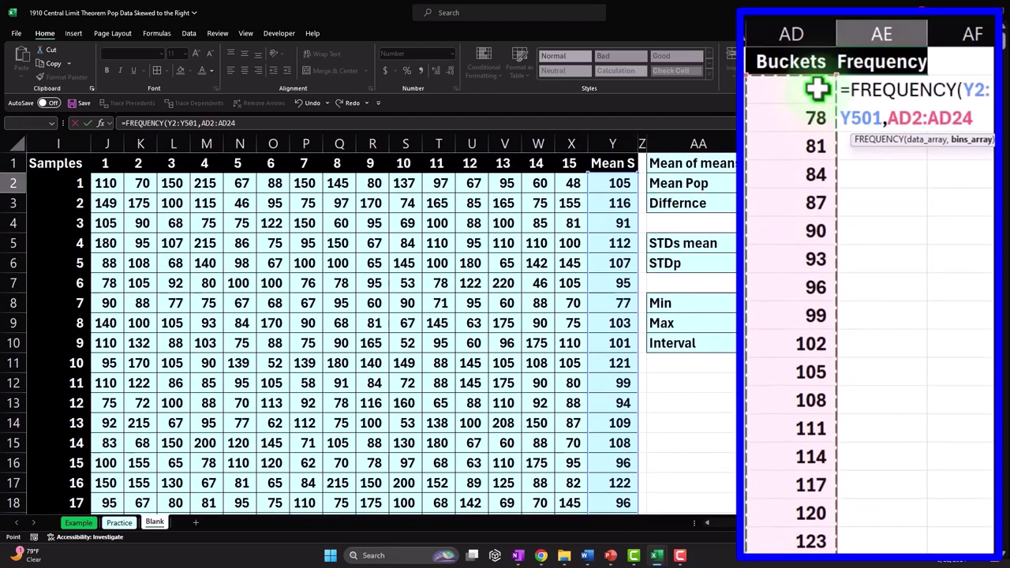
pyautogui.click(998, 524)
pyautogui.click(997, 523)
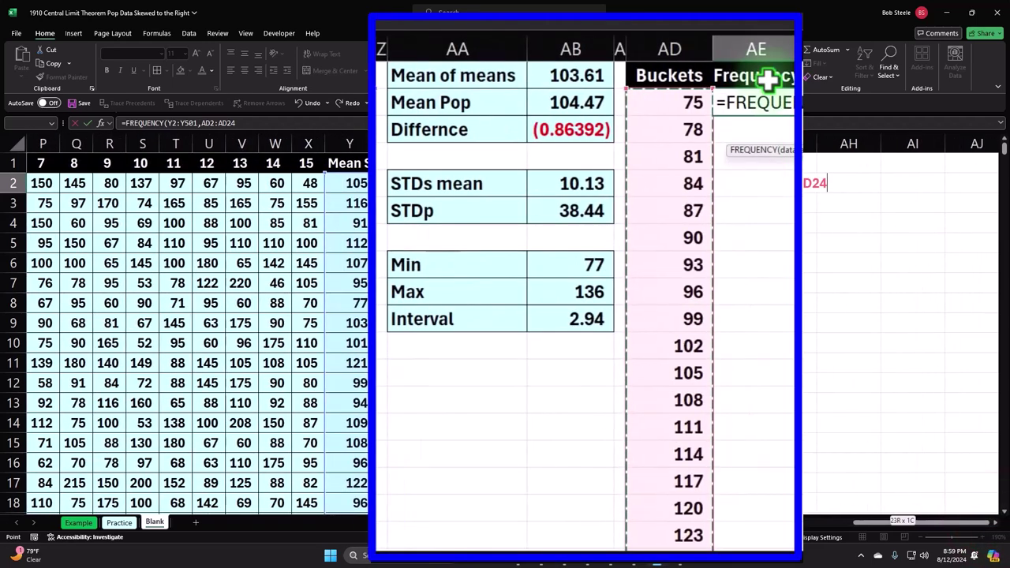
pyautogui.press('F2')
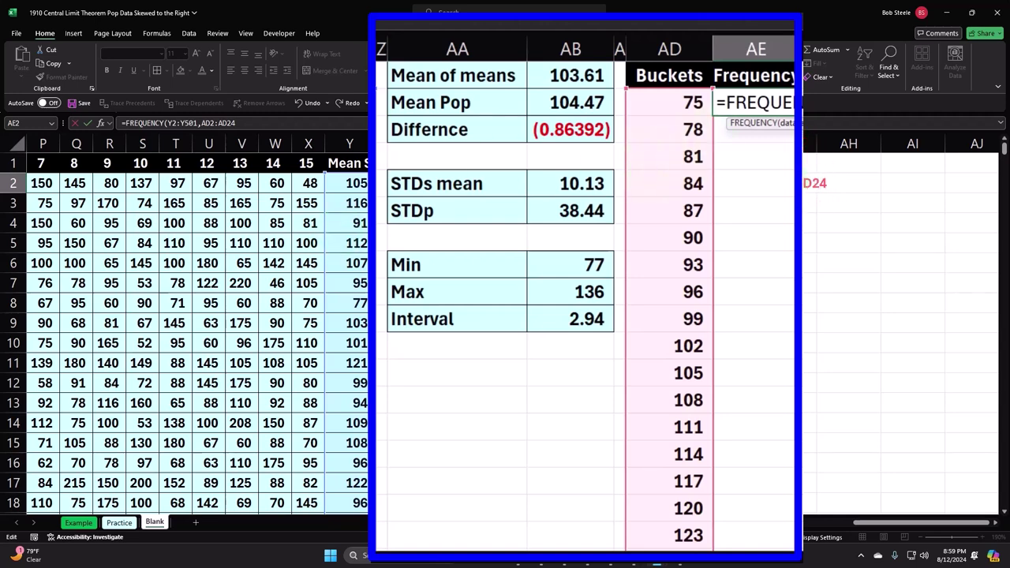
pyautogui.press('Return')
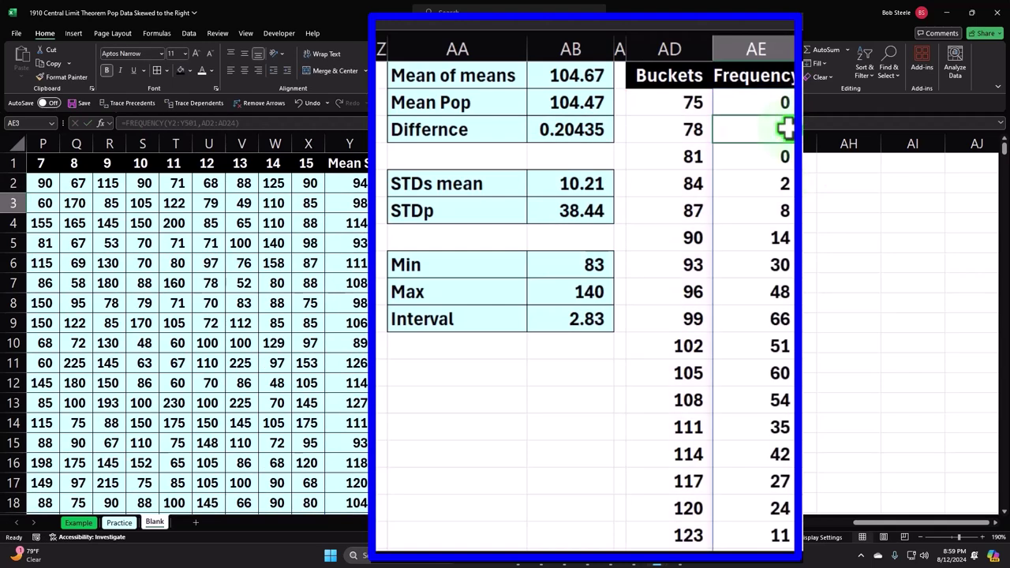
# Label AD26 "Total" and sum the frequency column in AE26 with AutoSum
pyautogui.scroll(-4, 787, 128)
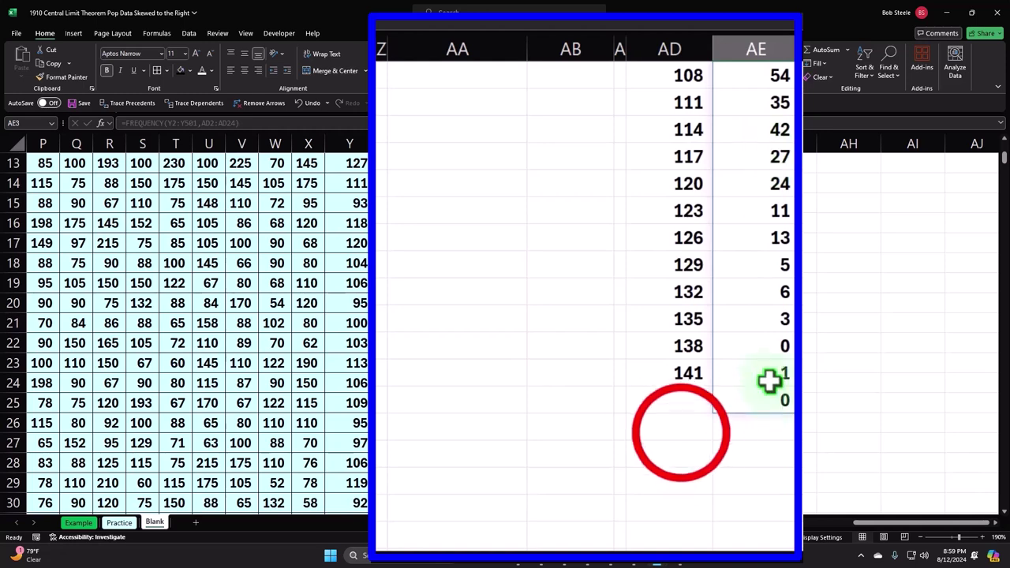
pyautogui.click(678, 431)
pyautogui.write('Total')
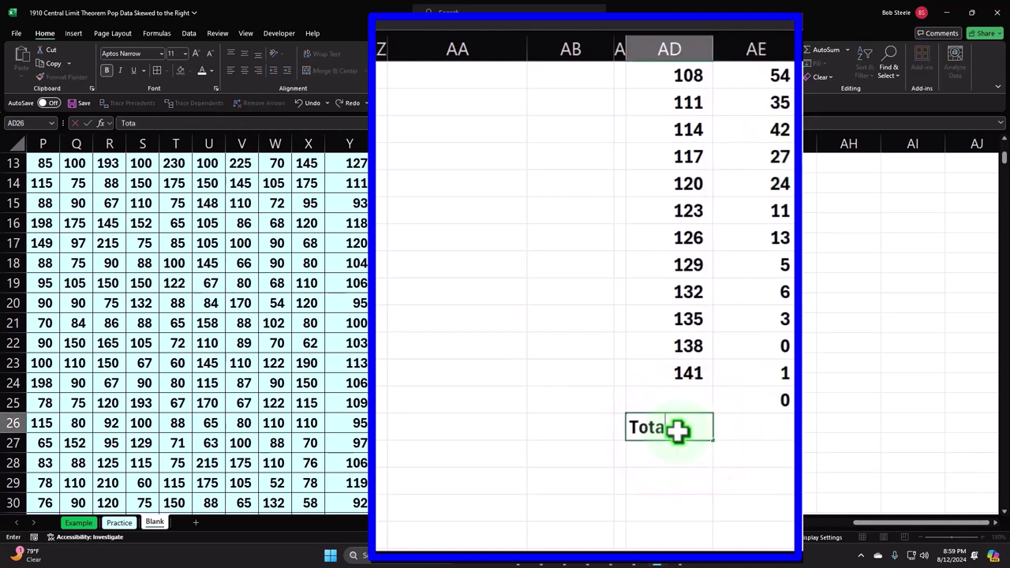
pyautogui.press('Tab')
pyautogui.write('=')
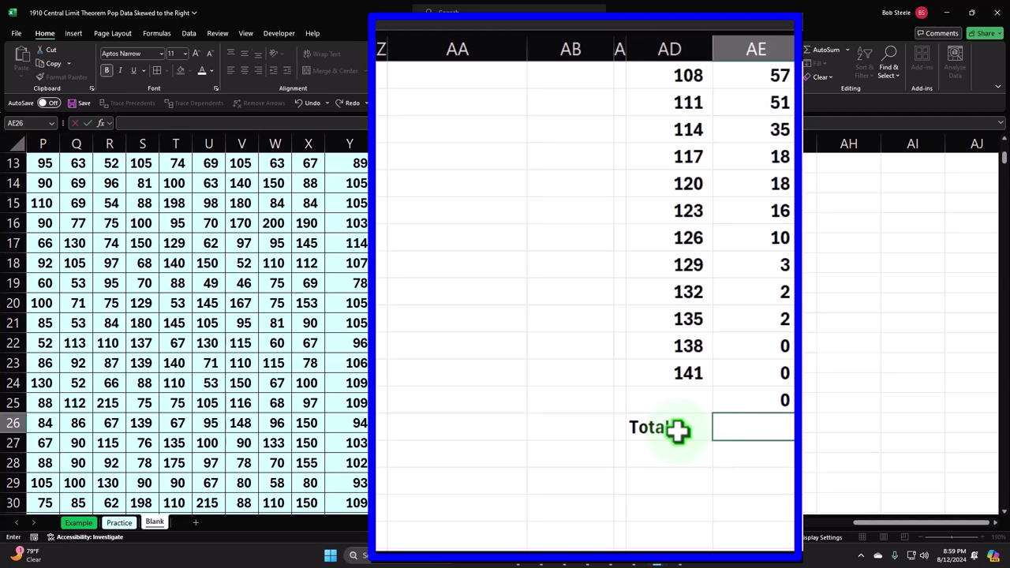
pyautogui.press('Escape')
pyautogui.click(624, 482)
pyautogui.click(744, 427)
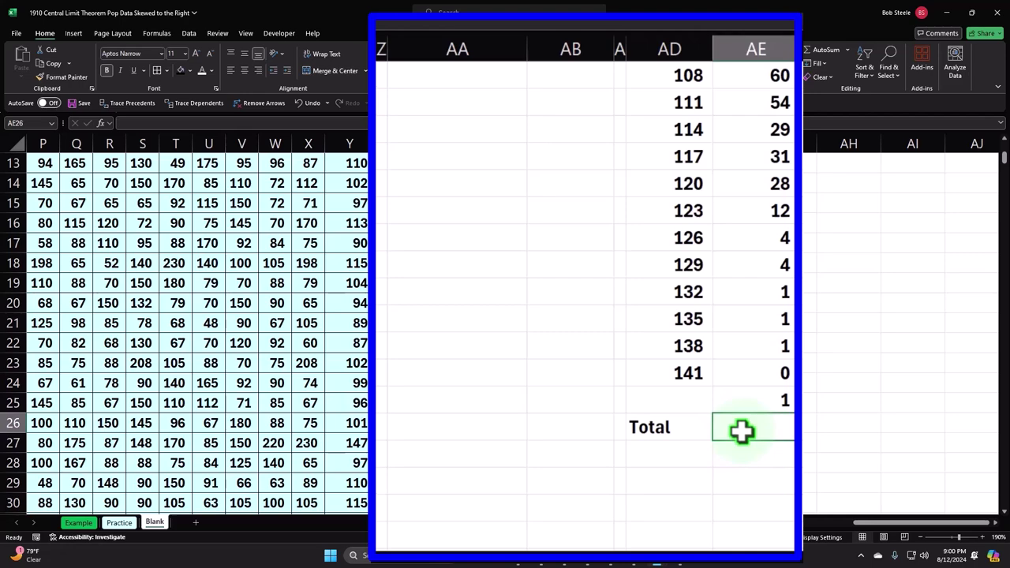
pyautogui.hotkey('alt', '=')
pyautogui.press('Return')
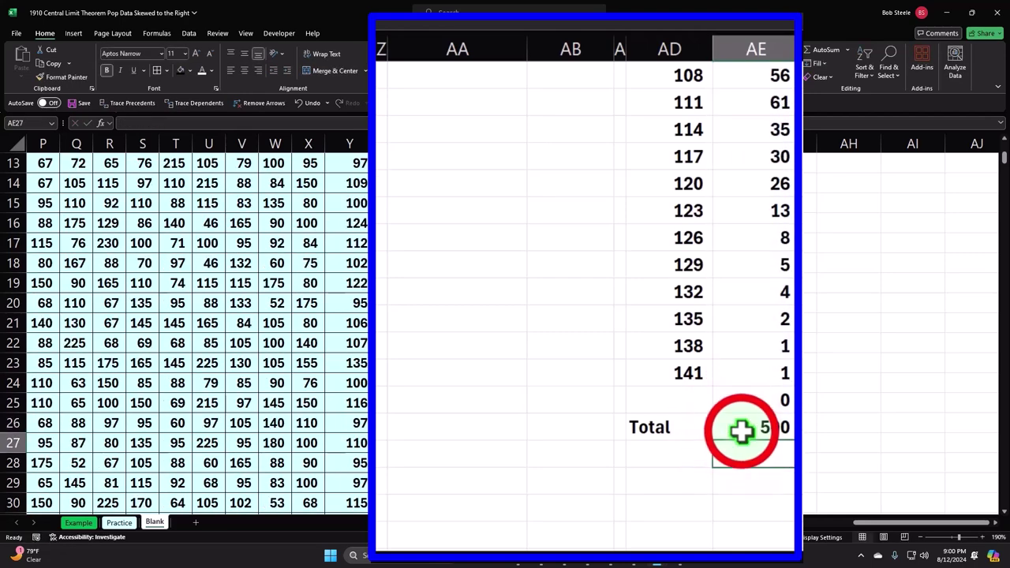
# Review the Total formula in AE26 and compare the first Buckets values with their Frequency counts
pyautogui.click(745, 430)
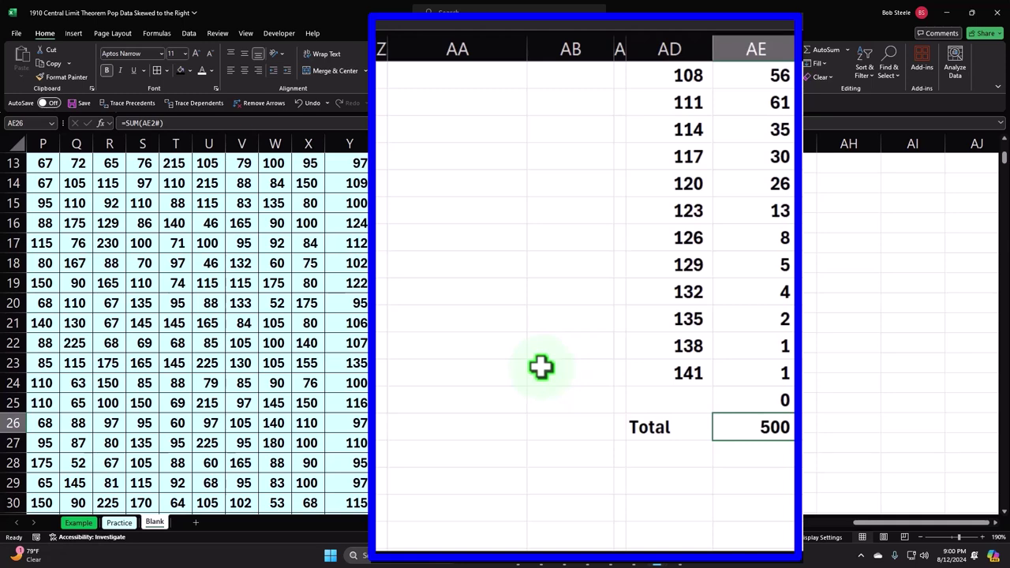
pyautogui.scroll(4, 541, 366)
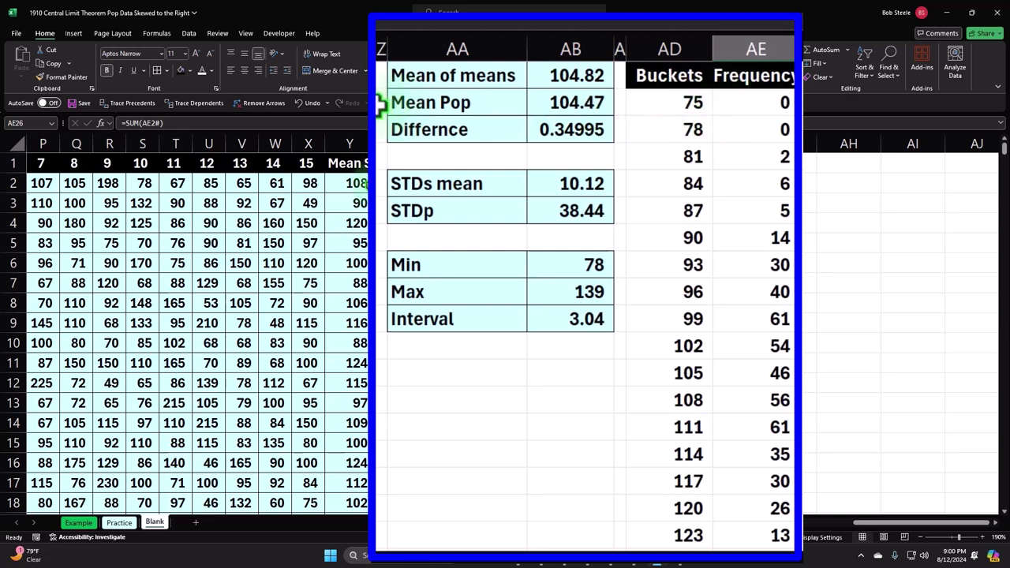
pyautogui.click(676, 99)
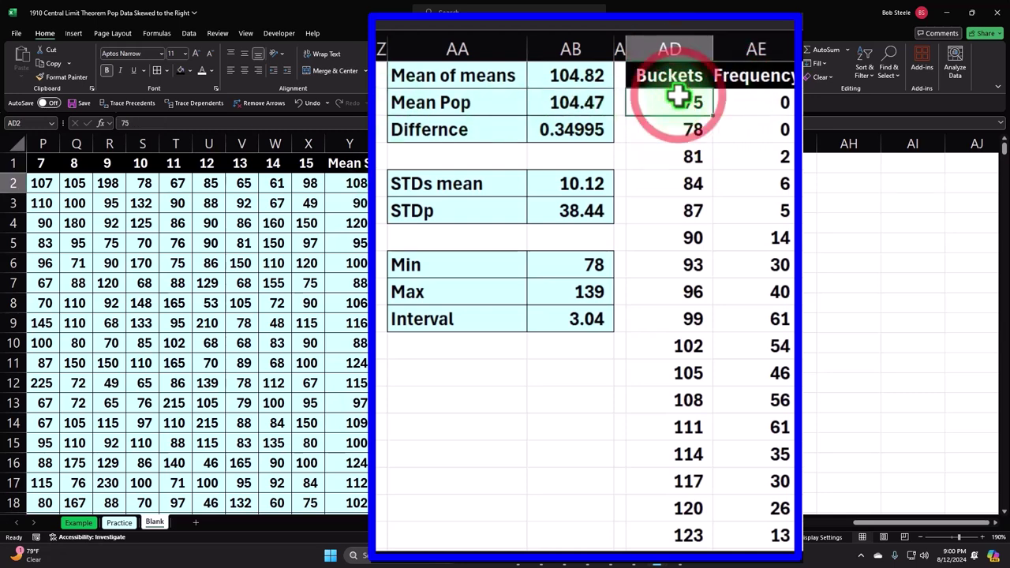
pyautogui.hotkey('ctrl', 'a')
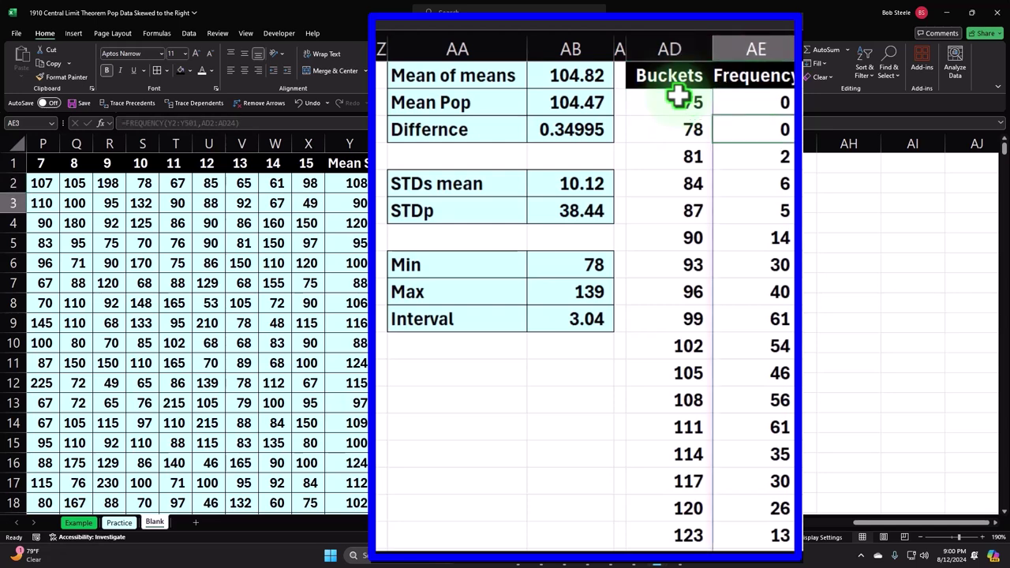
pyautogui.press('Down')
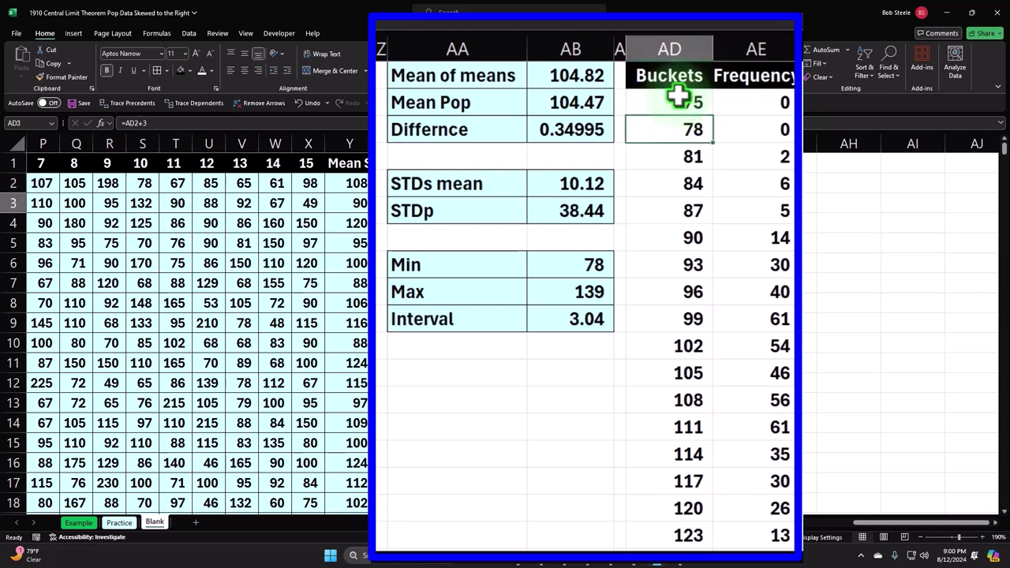
pyautogui.hotkey('ctrl', 'a')
pyautogui.press('Down')
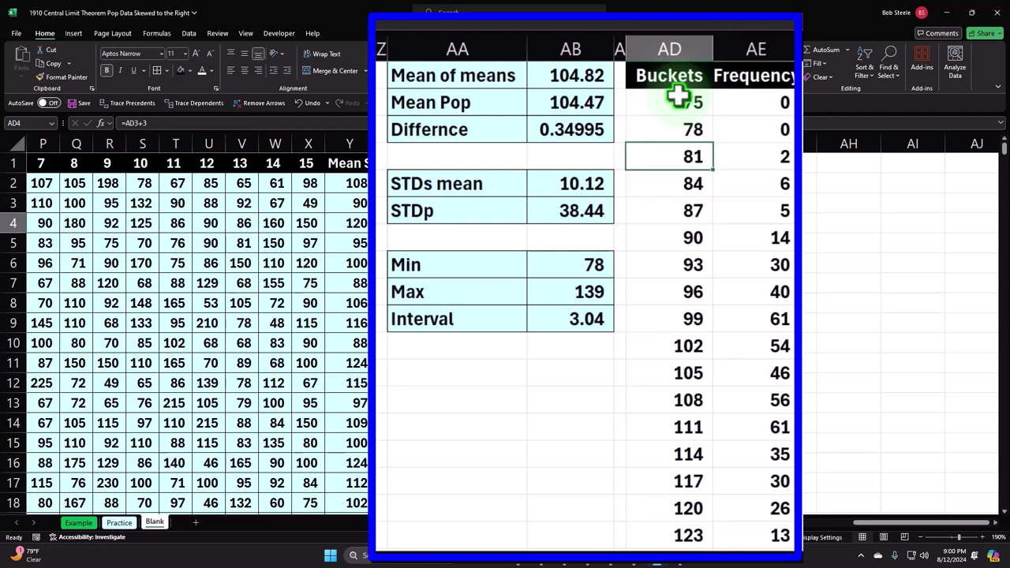
pyautogui.hotkey('ctrl', 'a')
pyautogui.press('Right')
pyautogui.press('Down')
pyautogui.press('Left')
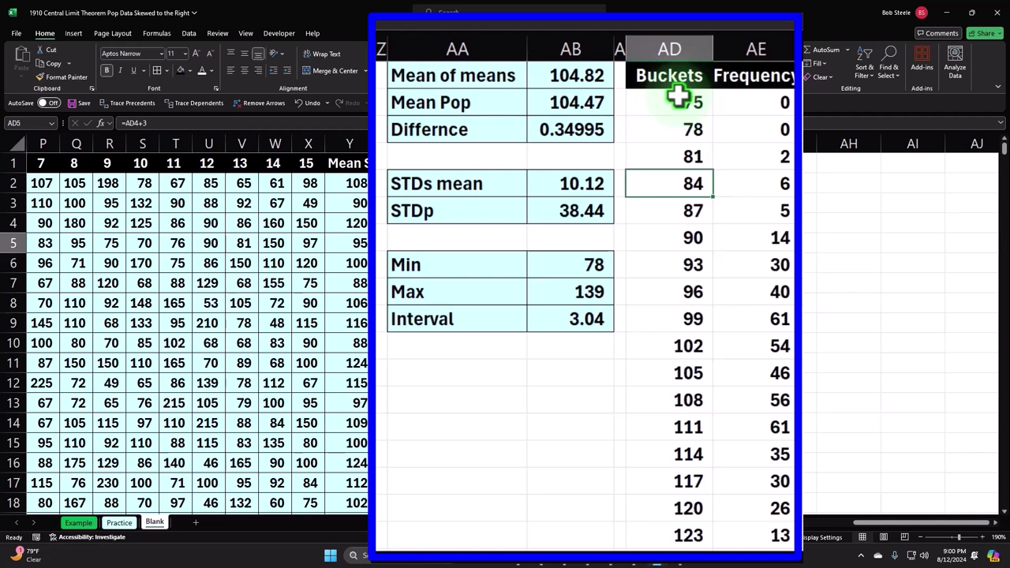
pyautogui.press('Right')
pyautogui.press('Down')
pyautogui.press('Down')
pyautogui.press('Down')
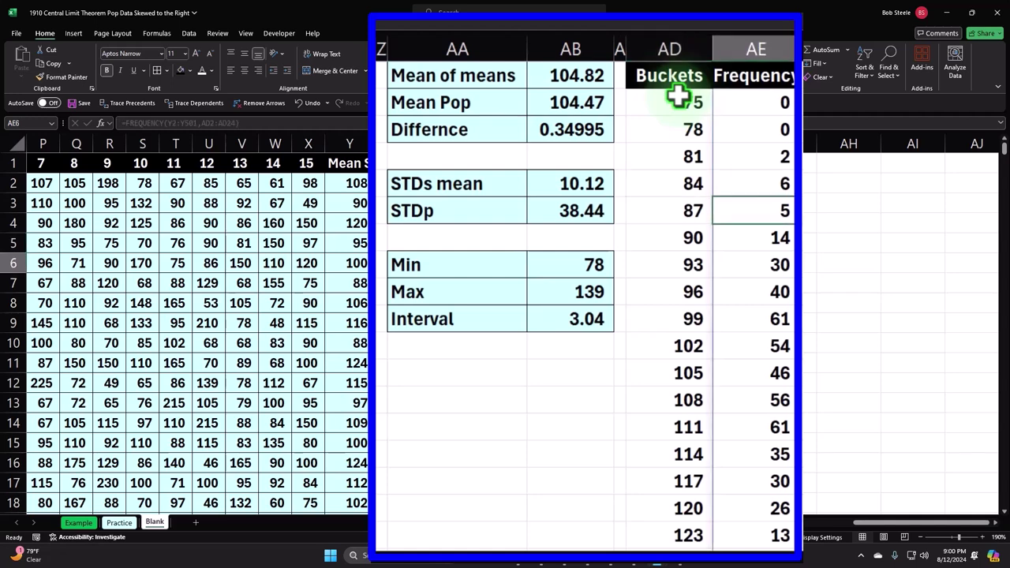
pyautogui.press('Down')
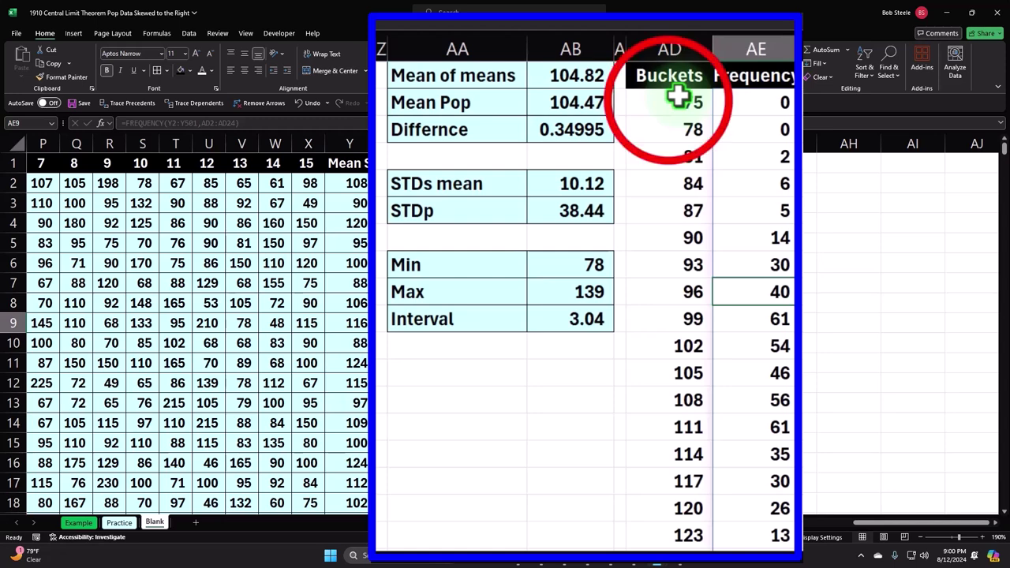
# Format the Buckets and Frequency values in AD2:AE24 with cell borders and the recently used light blue fill
pyautogui.click(673, 100)
pyautogui.moveTo(712, 103); pyautogui.dragTo(716, 104)
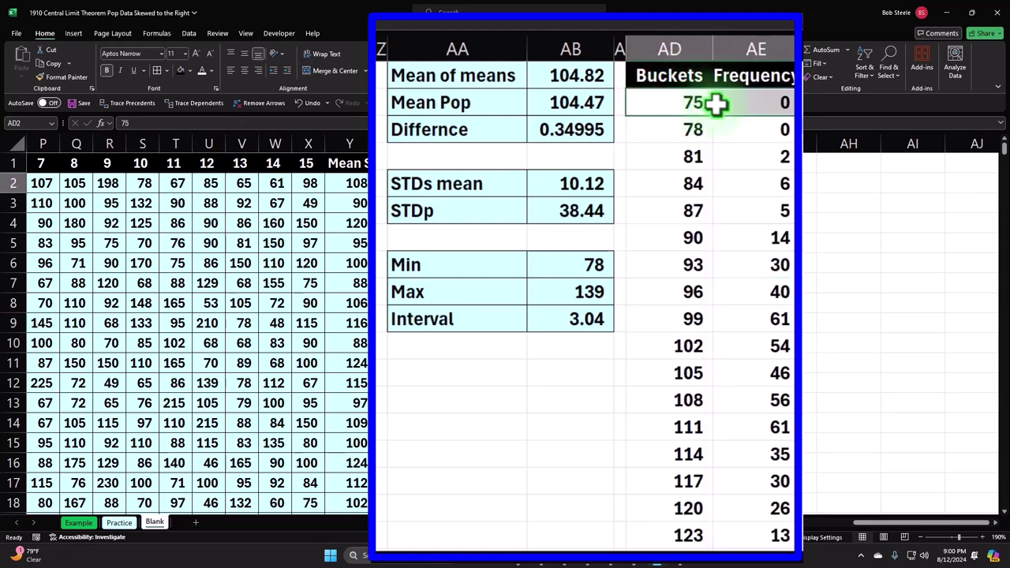
pyautogui.hotkey('ctrl', 'shift', 'Down')
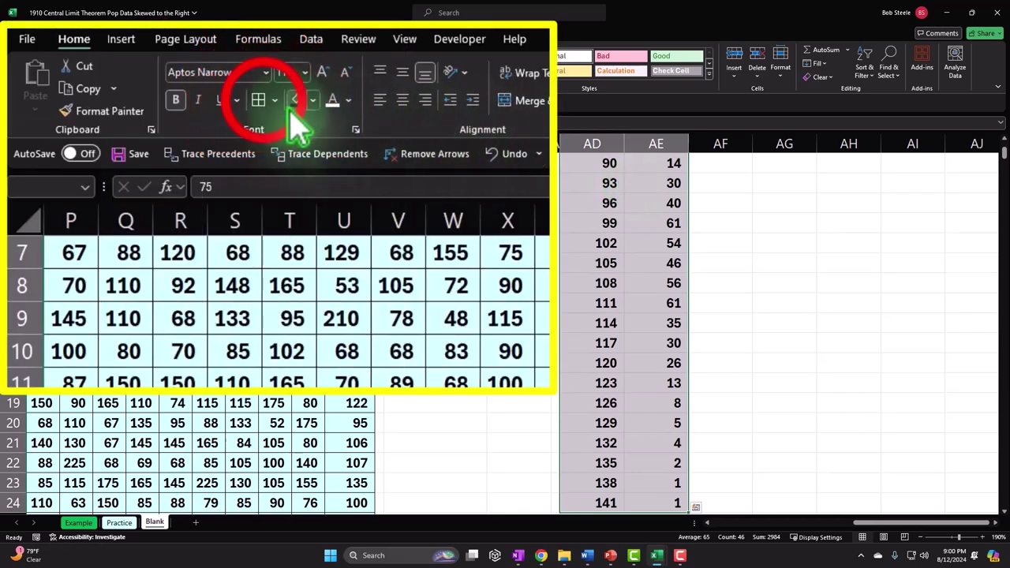
pyautogui.hotkey('ctrl', 'BackSpace')
pyautogui.click(313, 100)
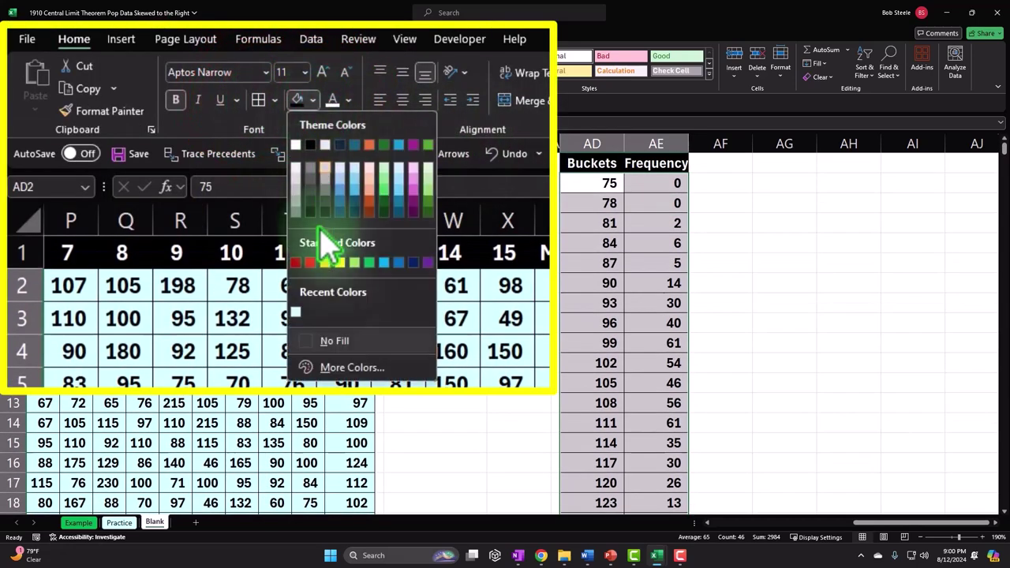
pyautogui.click(297, 314)
pyautogui.click(769, 223)
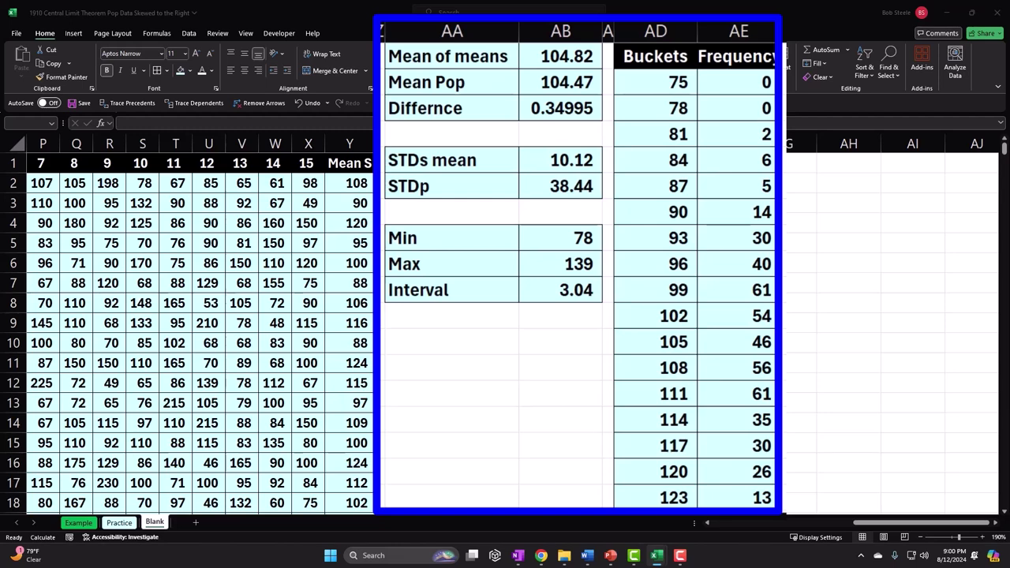
pyautogui.click(746, 82)
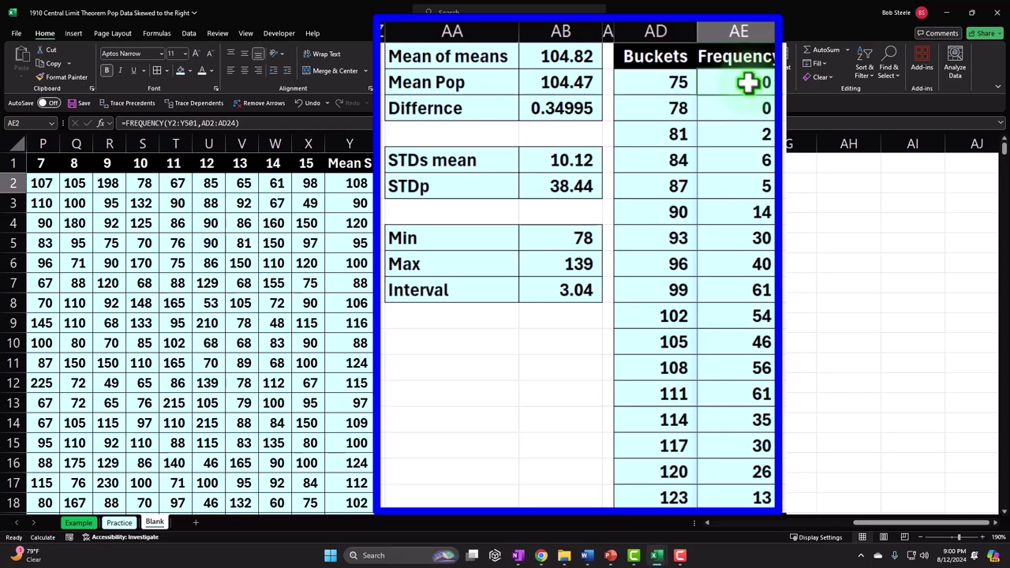
pyautogui.hotkey('ctrl', 'shift', 'Down')
pyautogui.hotkey('shift', 'Up')
pyautogui.hotkey('shift', 'Up')
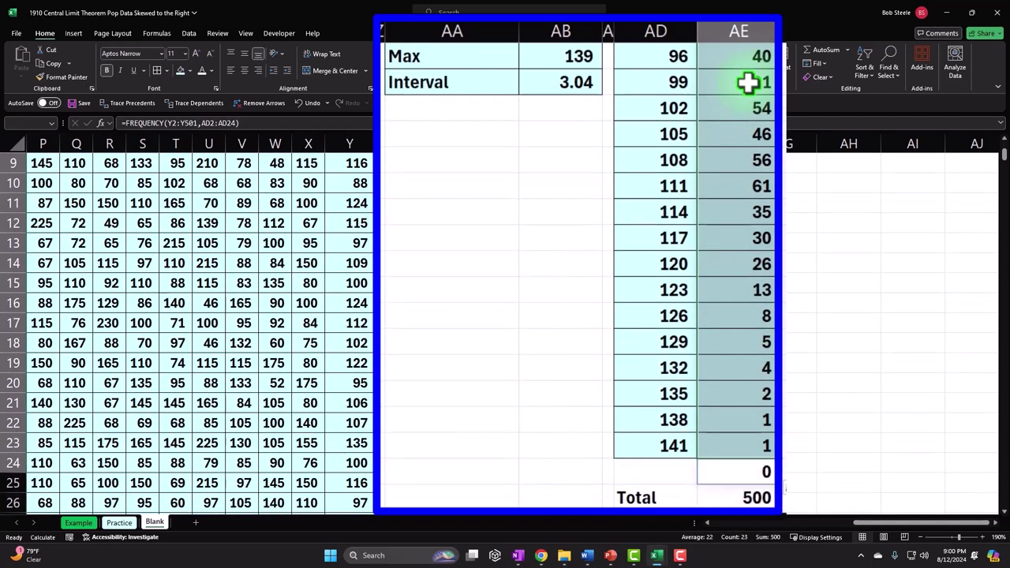
pyautogui.scroll(3, 747, 82)
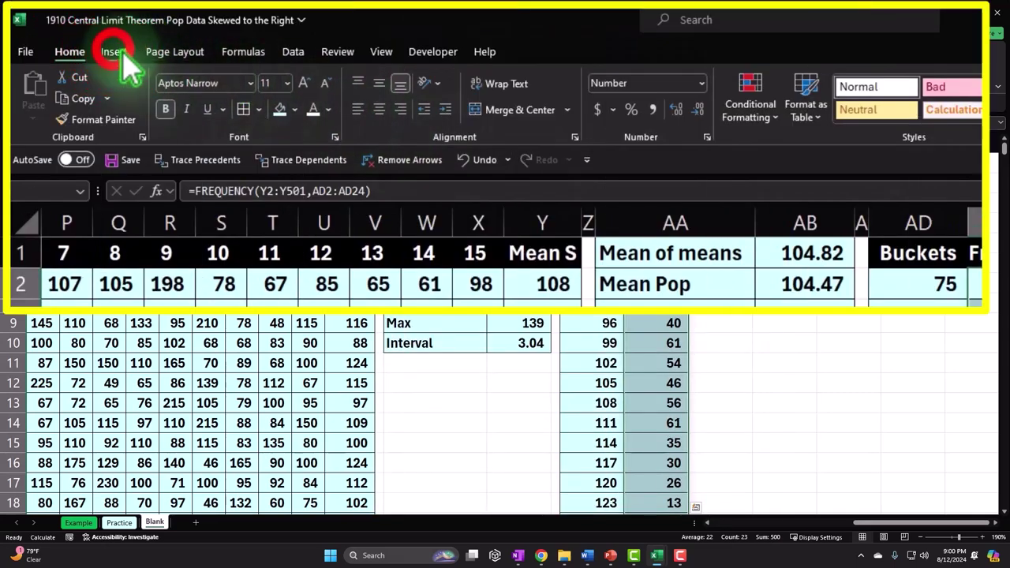
pyautogui.click(119, 52)
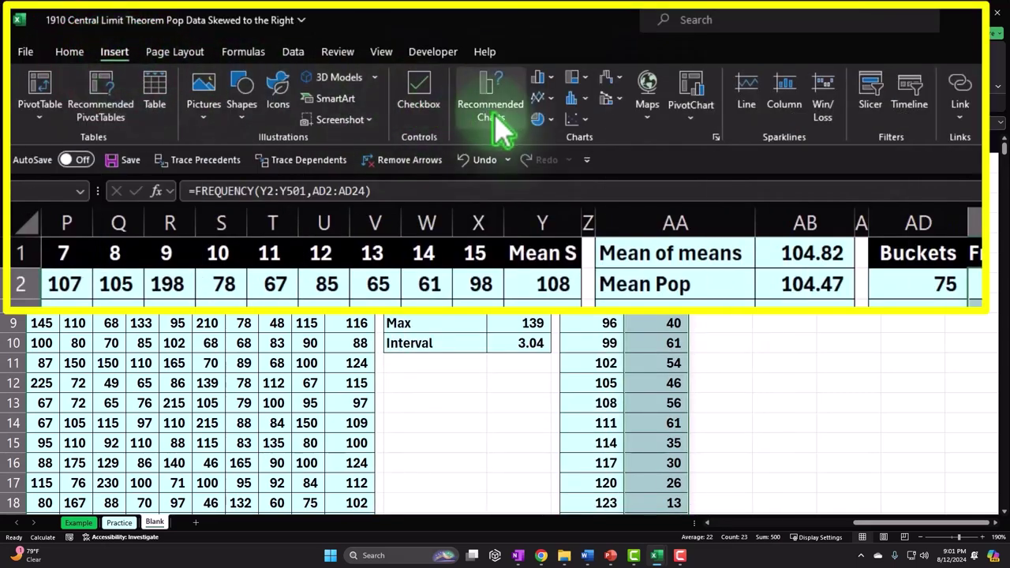
pyautogui.click(582, 98)
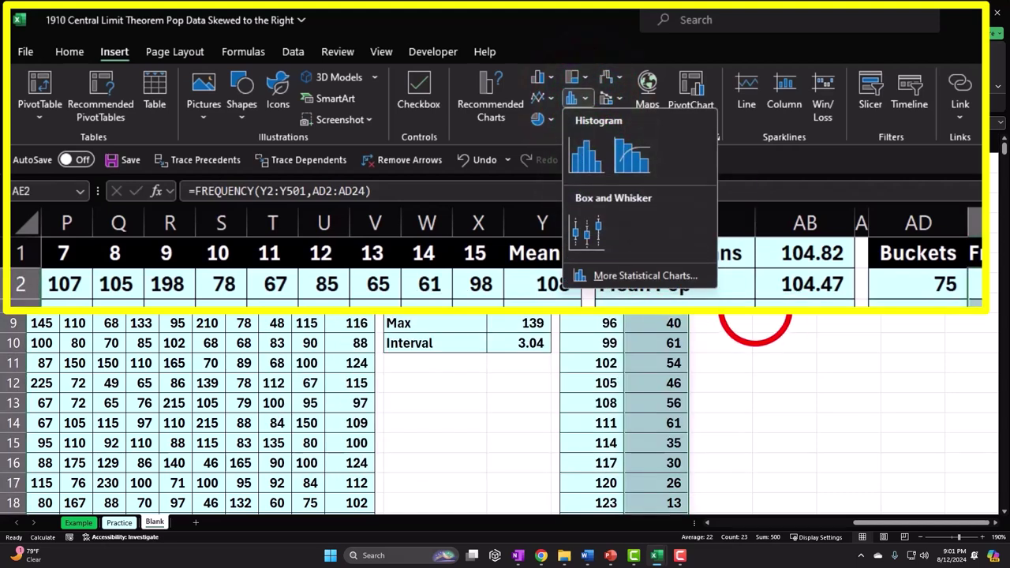
pyautogui.click(755, 315)
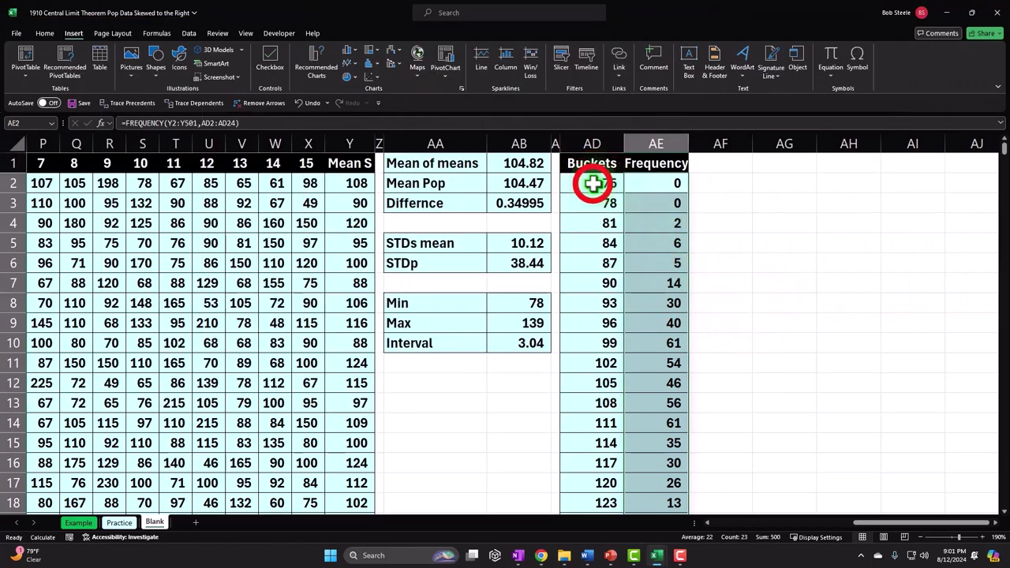
# Insert a 2-D clustered column chart from the Frequency values in AE2:AE24, leaving out the overflow count and the total
pyautogui.moveTo(592, 183); pyautogui.dragTo(630, 183)
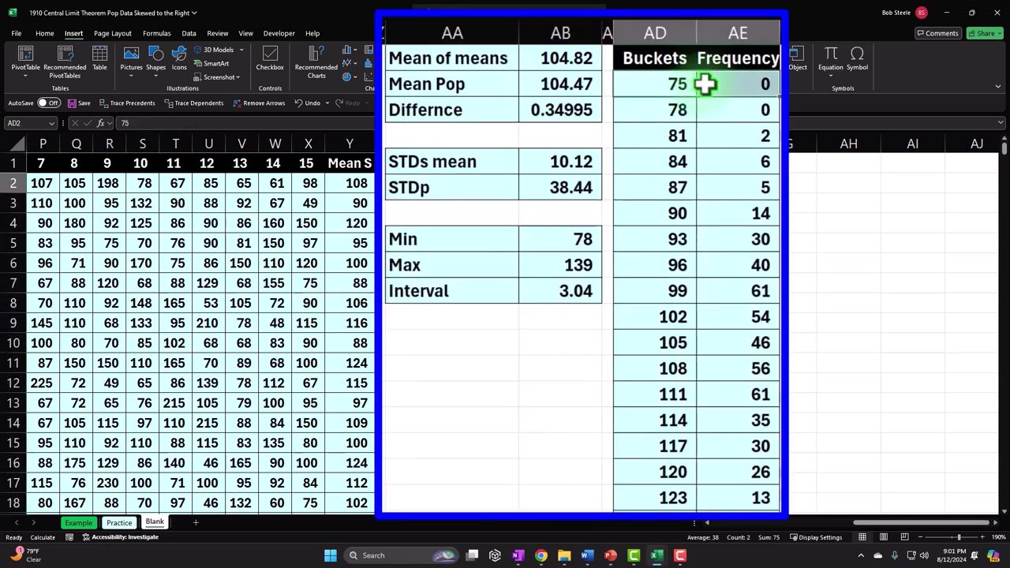
pyautogui.click(707, 83)
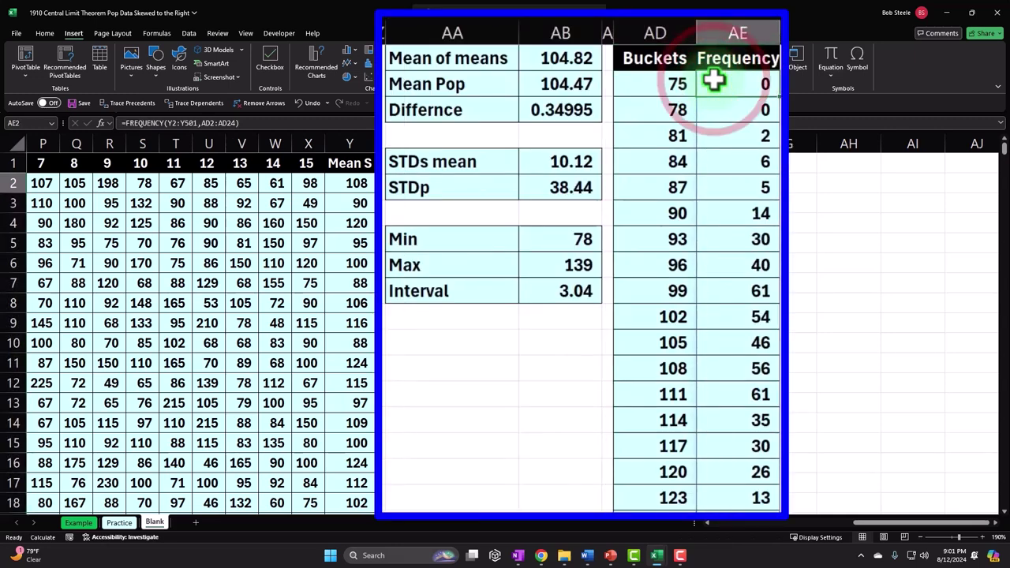
pyautogui.hotkey('ctrl', 'shift', 'Down')
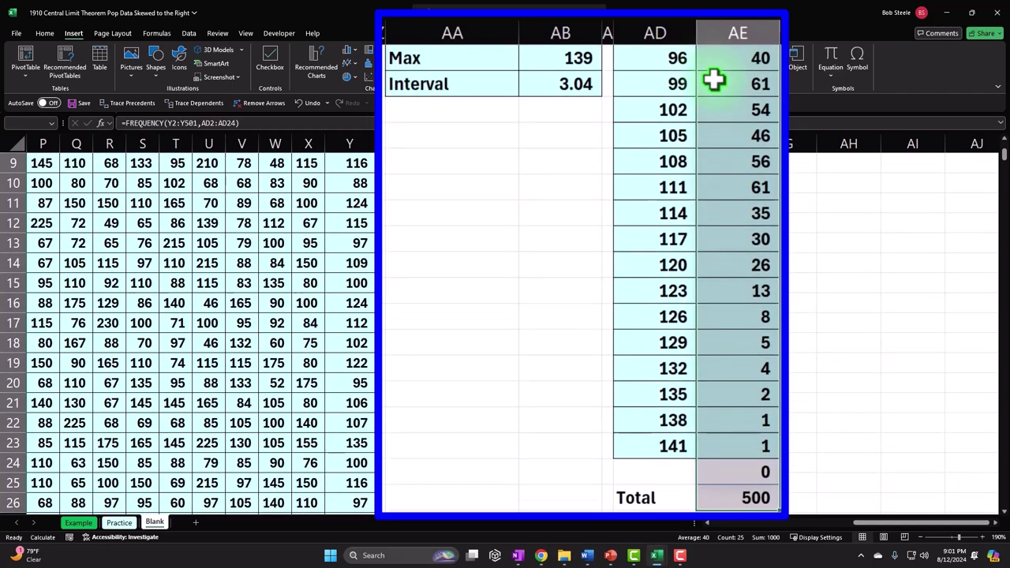
pyautogui.hotkey('shift', 'Up')
pyautogui.hotkey('shift', 'Up')
pyautogui.scroll(3, 638, 180)
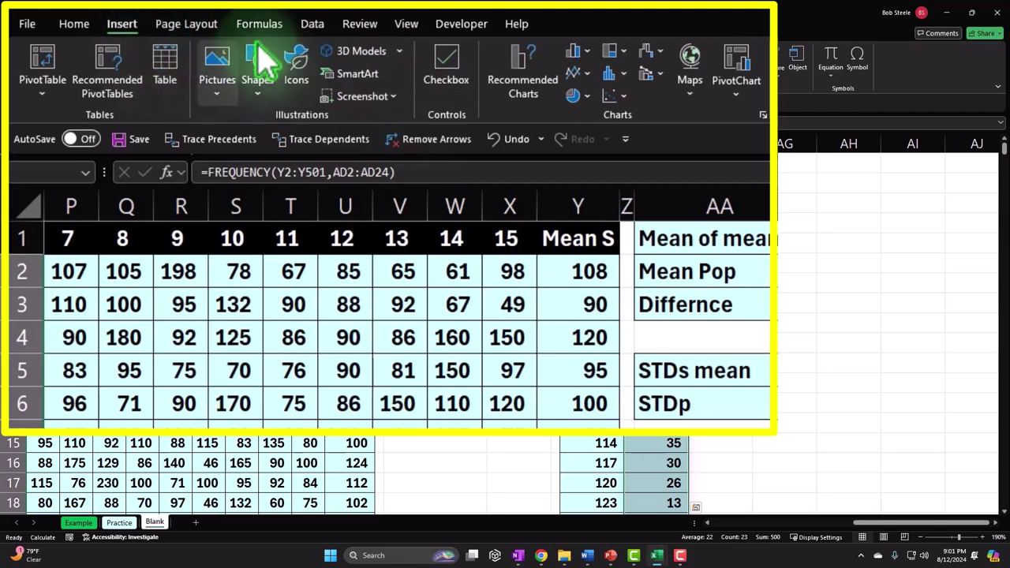
pyautogui.click(578, 53)
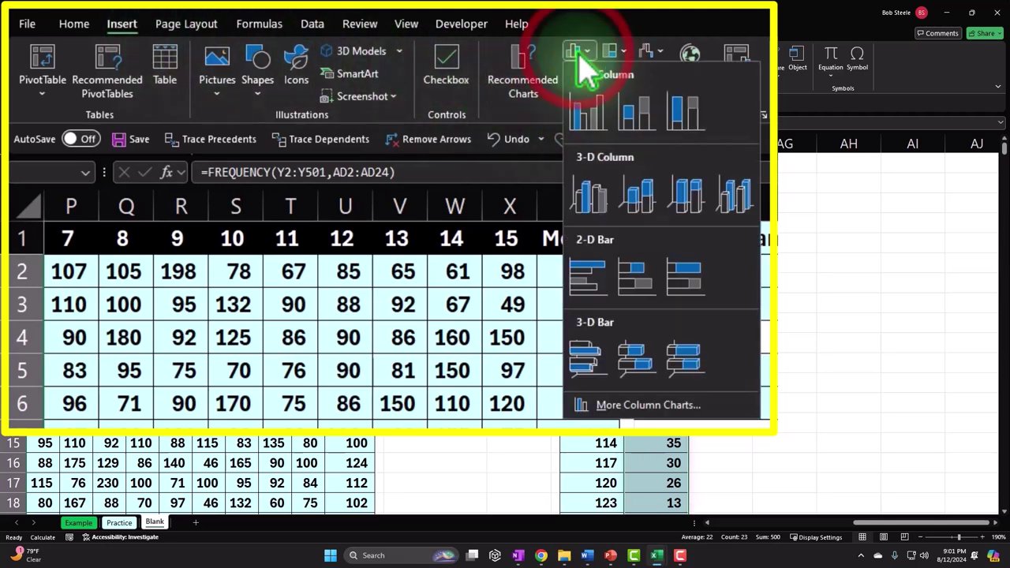
pyautogui.click(588, 111)
# Move the column chart beside the Frequency column, starting in column AF near row 1
pyautogui.moveTo(340, 184); pyautogui.dragTo(669, 164)
pyautogui.click(996, 523)
pyautogui.click(540, 197)
pyautogui.moveTo(541, 197); pyautogui.dragTo(629, 198)
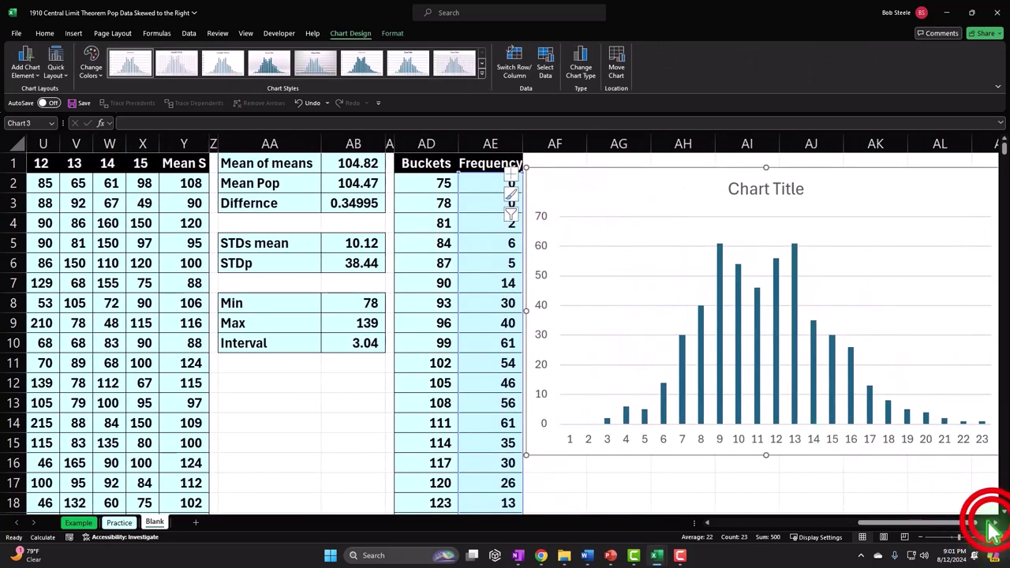
pyautogui.click(994, 522)
# Re-enter the formulas in Frequency cells AE2 and AE7 unchanged to regenerate the random samples and redraw the chart
pyautogui.doubleClick(417, 185)
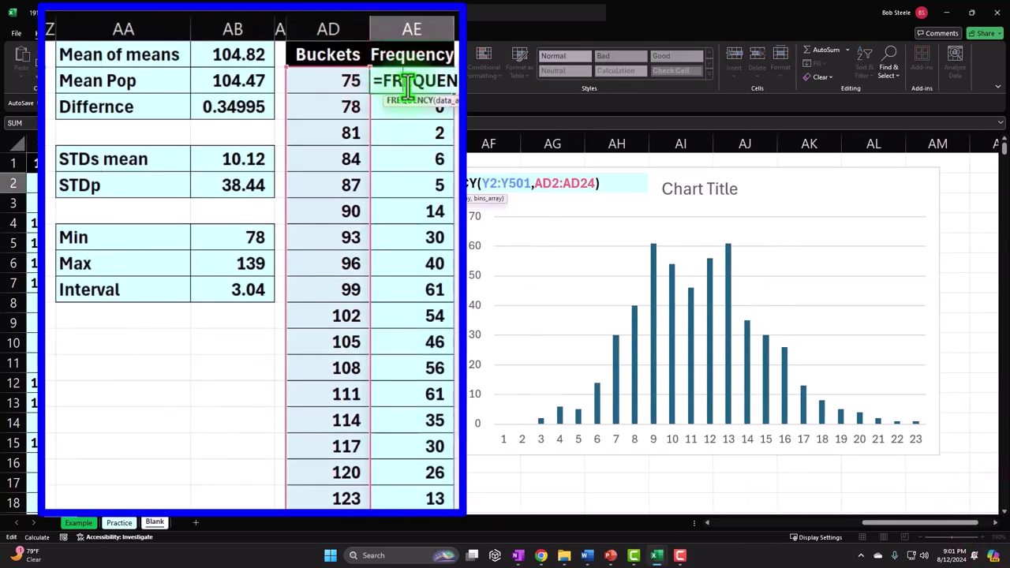
pyautogui.press('Return')
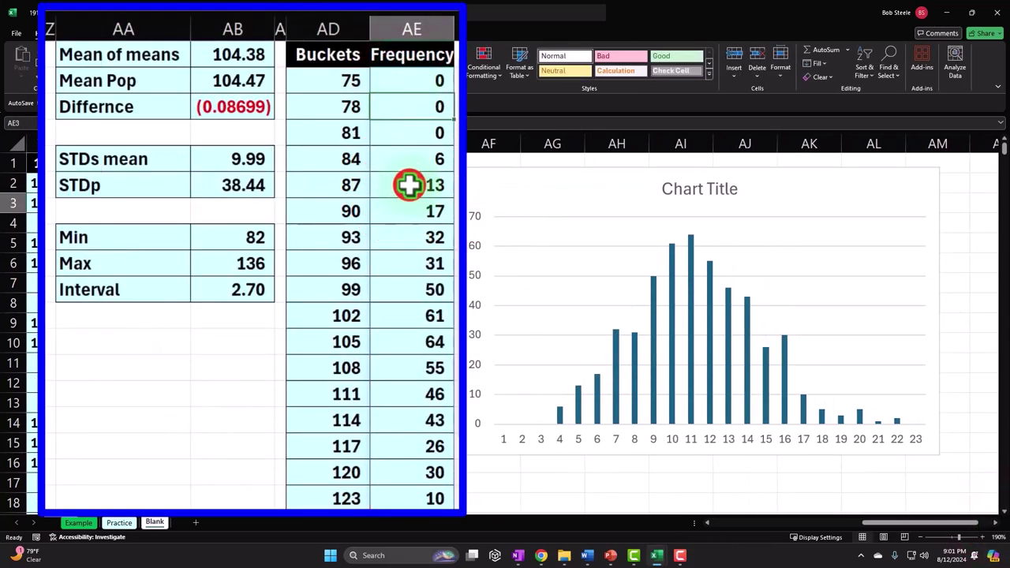
pyautogui.click(420, 216)
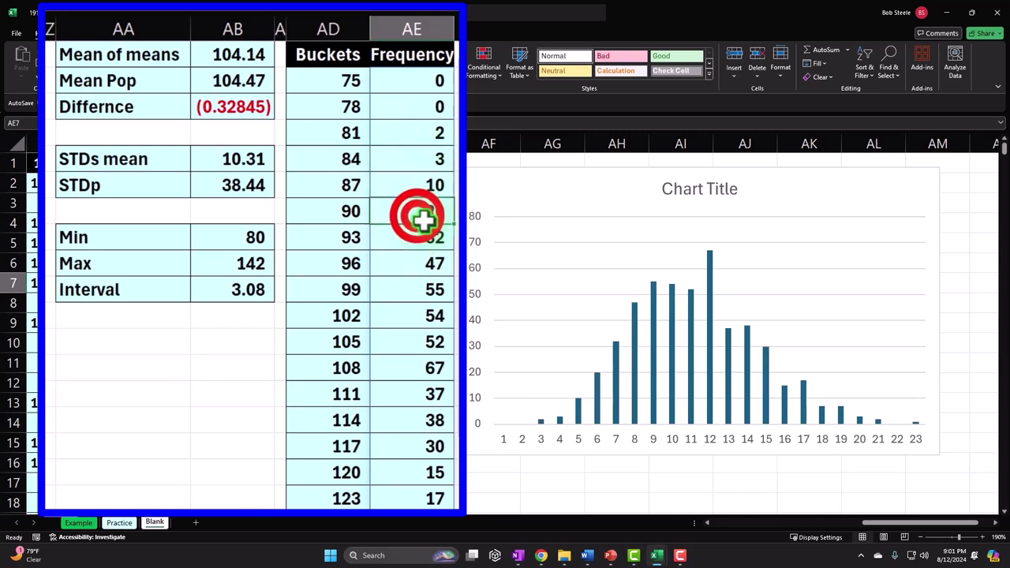
pyautogui.doubleClick(419, 216)
pyautogui.press('Return')
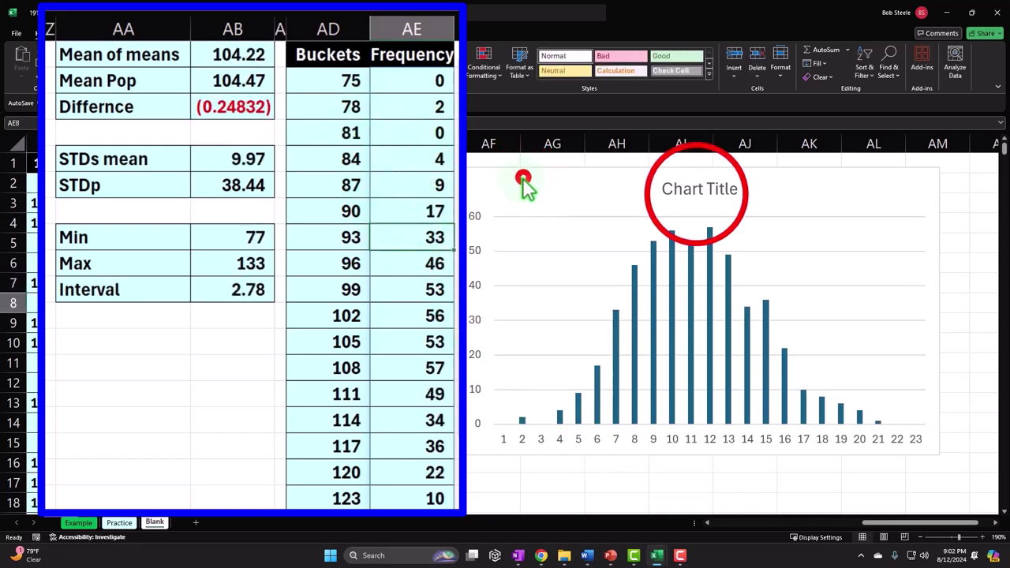
# Delete the title of the frequency column chart
pyautogui.click(565, 183)
pyautogui.click(696, 192)
pyautogui.press('Delete')
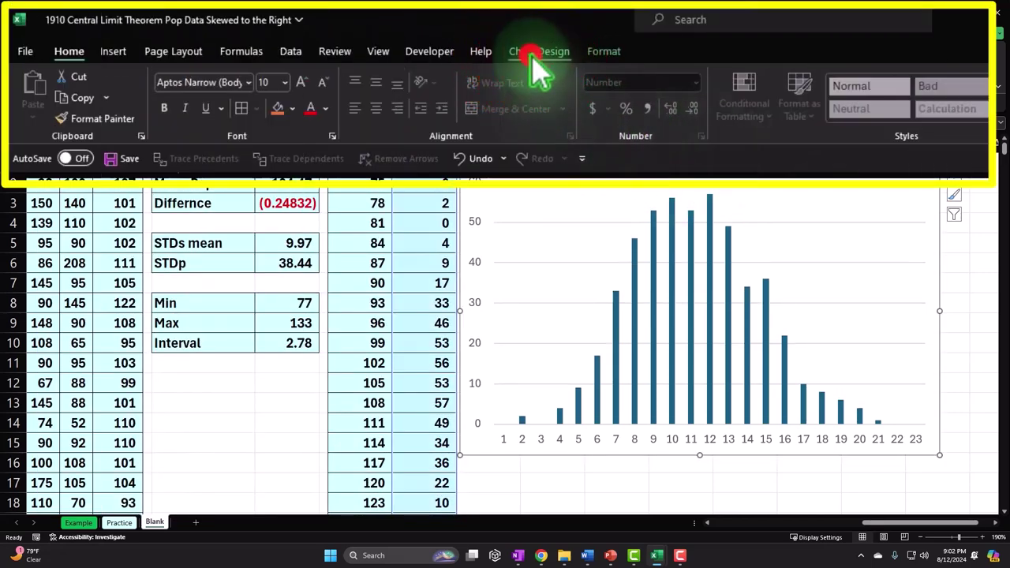
# Set the column chart's horizontal axis labels to the Buckets values in AD2:AD24
pyautogui.click(350, 34)
pyautogui.click(553, 68)
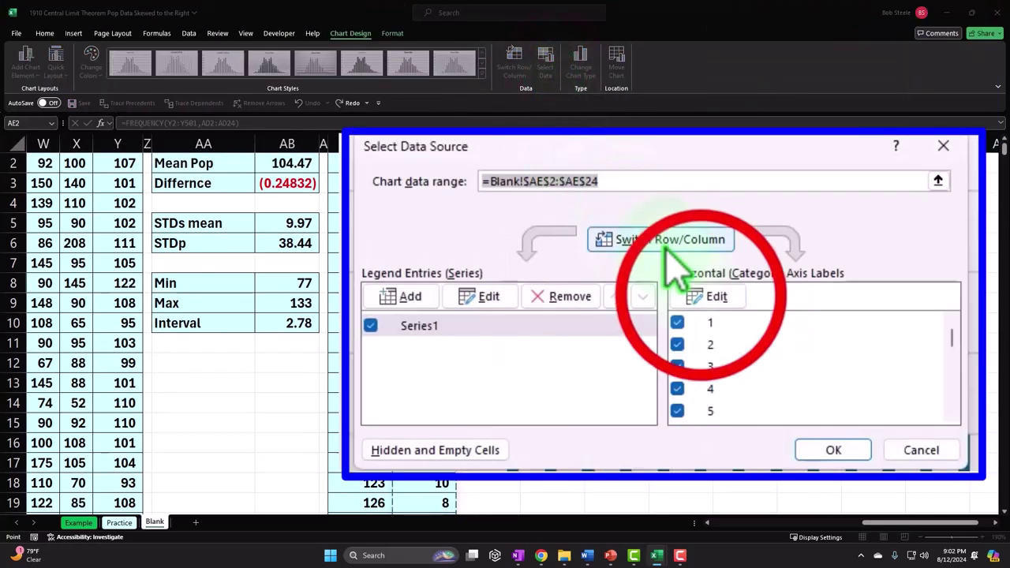
pyautogui.click(675, 291)
pyautogui.scroll(1, 356, 189)
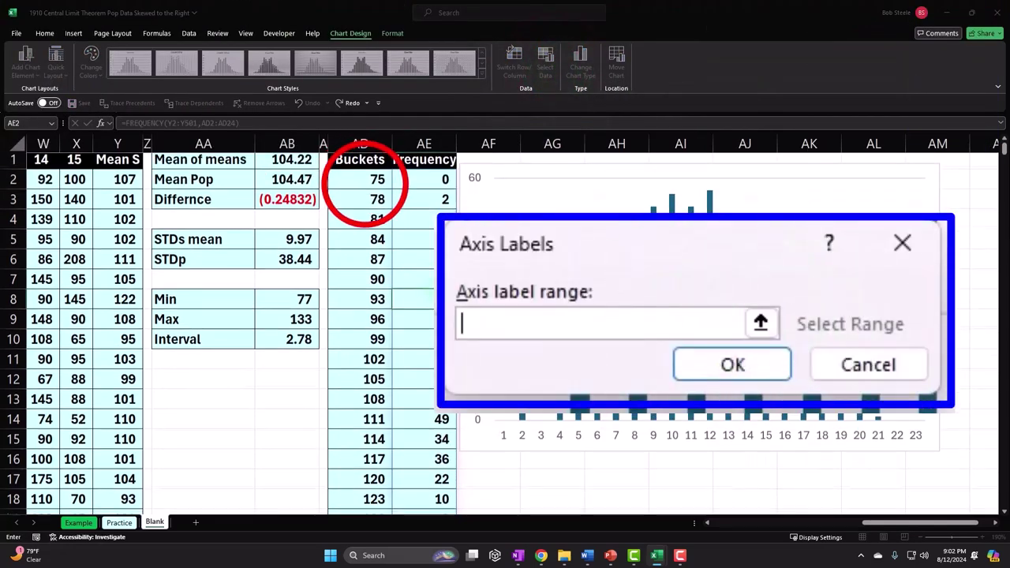
pyautogui.click(364, 185)
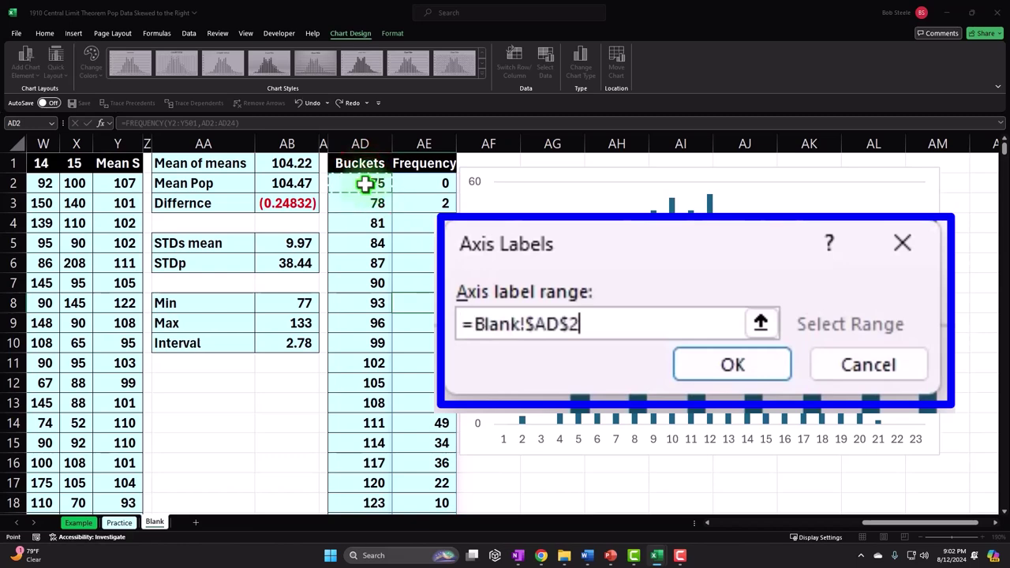
pyautogui.hotkey('ctrl', 'shift', 'Down')
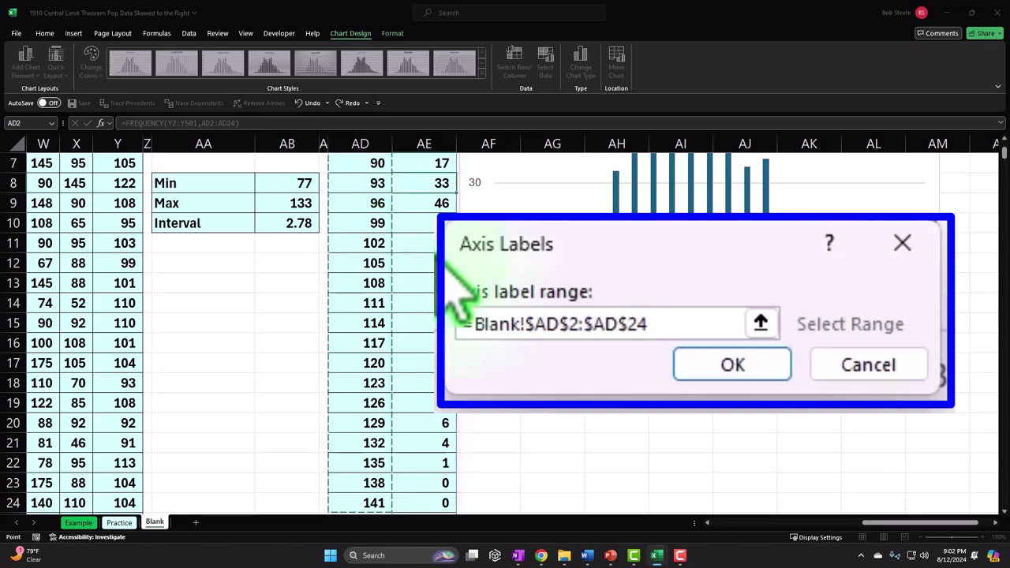
pyautogui.click(760, 322)
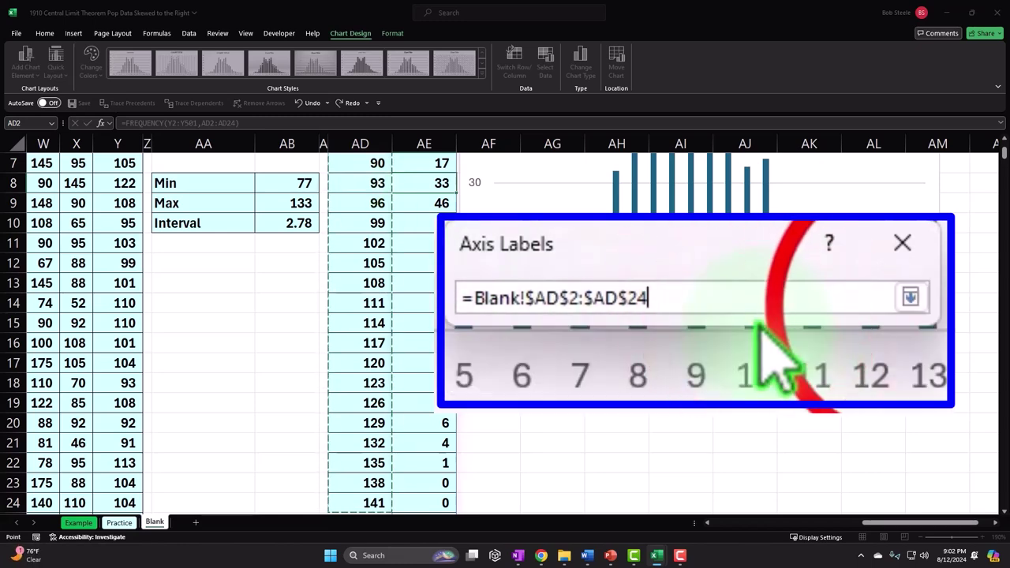
pyautogui.click(912, 294)
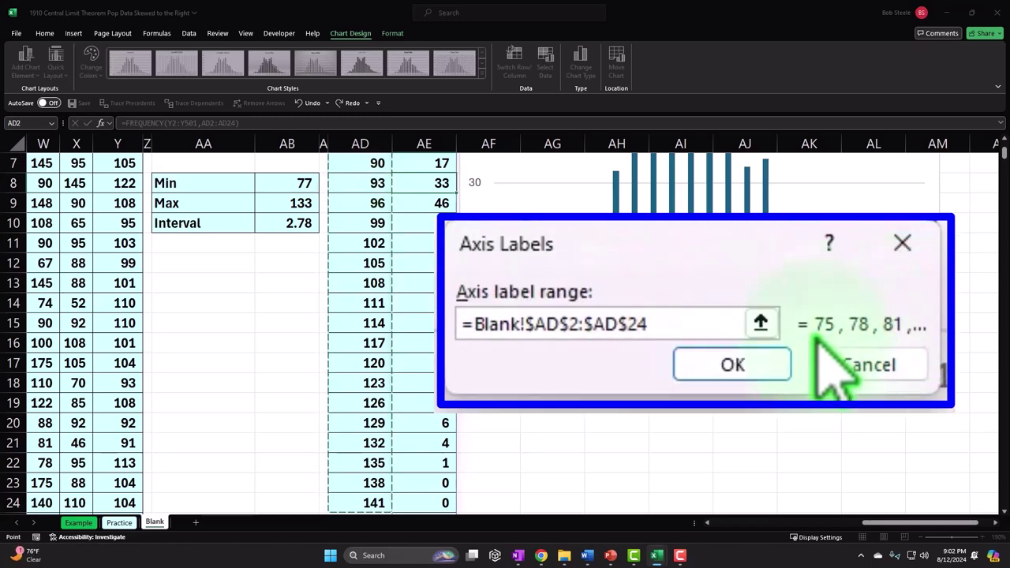
pyautogui.click(673, 316)
pyautogui.click(737, 365)
pyautogui.scroll(2, 670, 363)
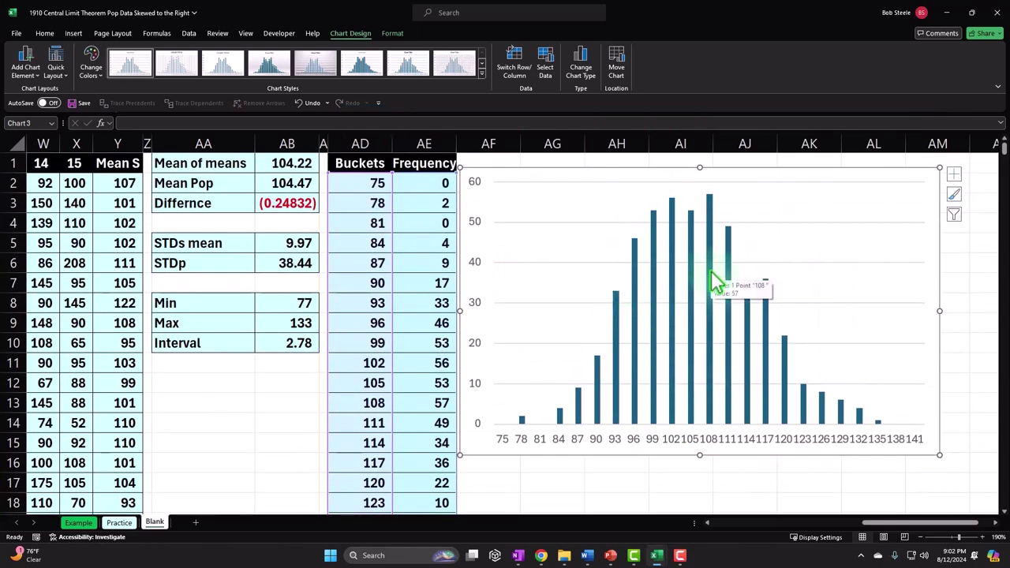
pyautogui.click(721, 468)
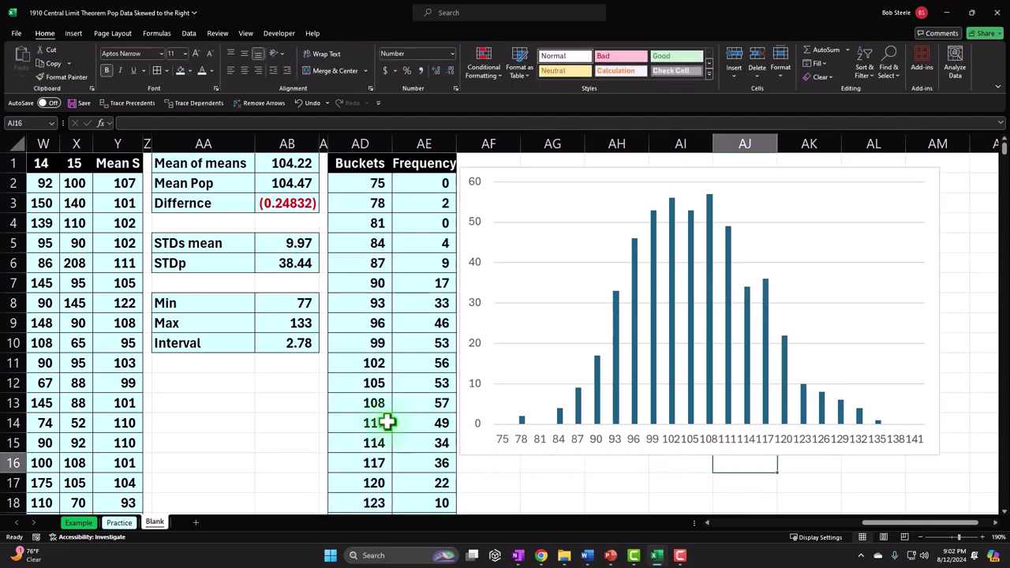
# Compare the population histogram, mean and standard deviation with the sample means' statistics and frequency chart
pyautogui.click(904, 523)
pyautogui.moveTo(908, 530); pyautogui.dragTo(764, 528)
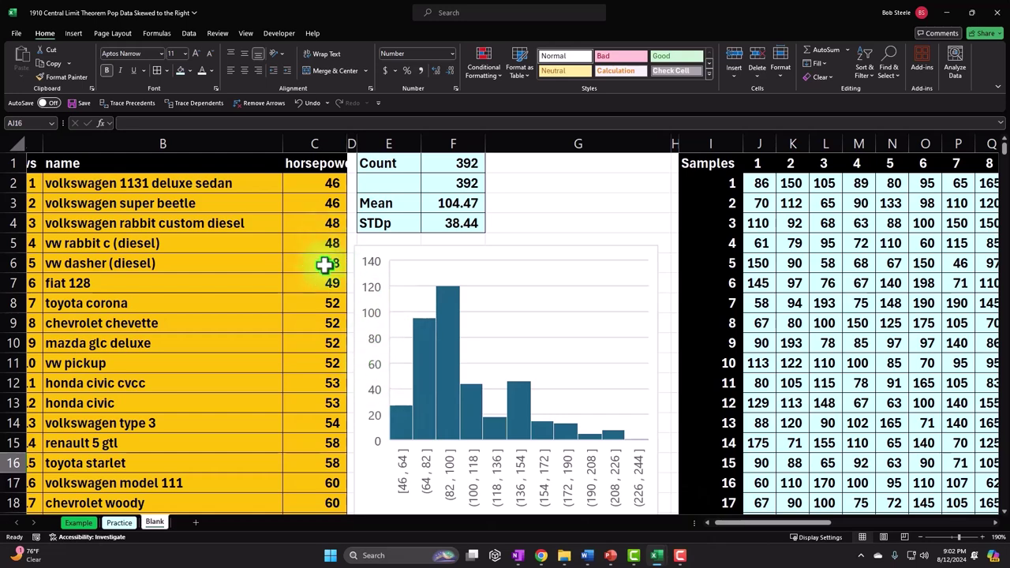
pyautogui.moveTo(742, 523); pyautogui.dragTo(873, 535)
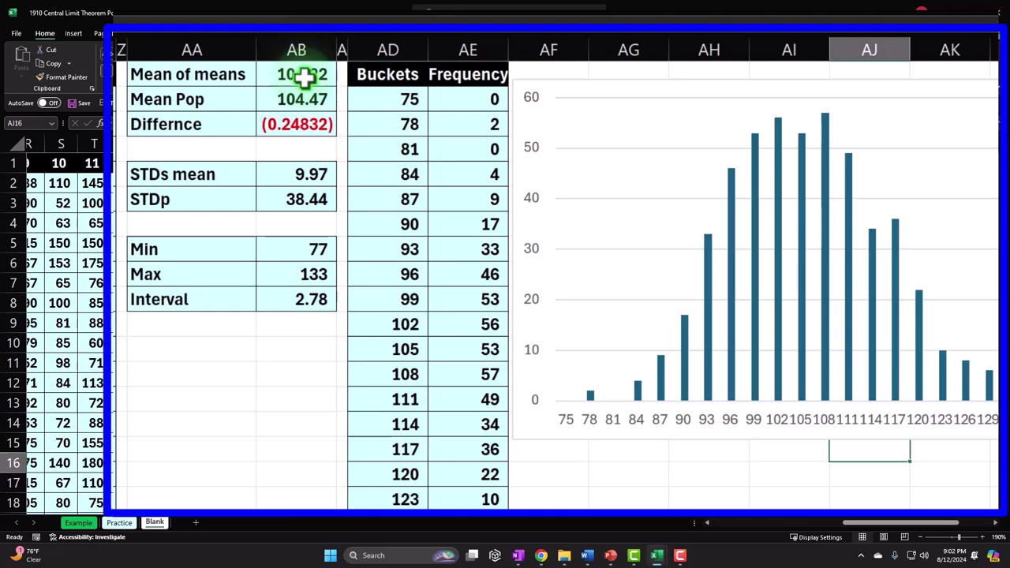
pyautogui.moveTo(806, 386)
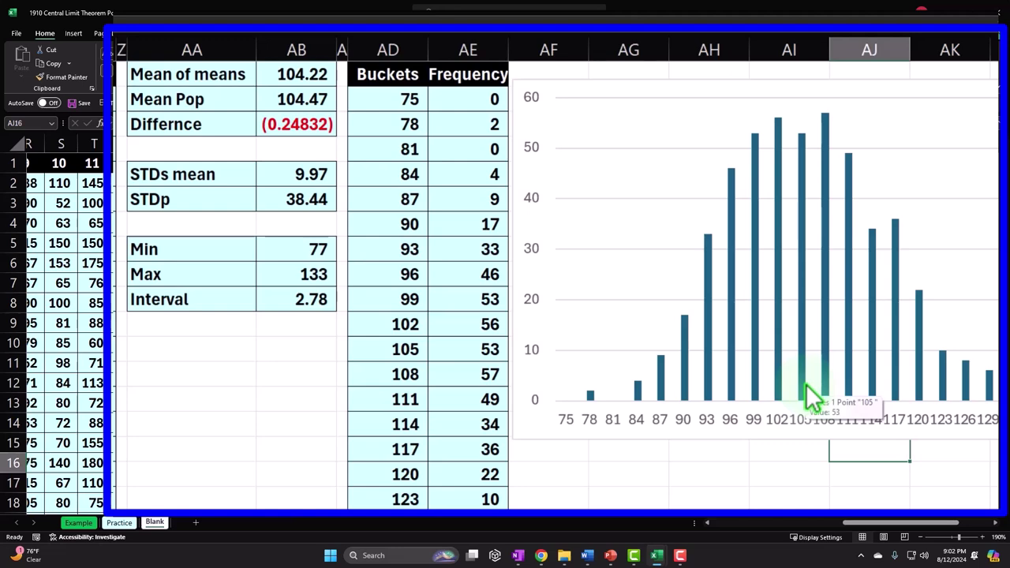
pyautogui.click(313, 221)
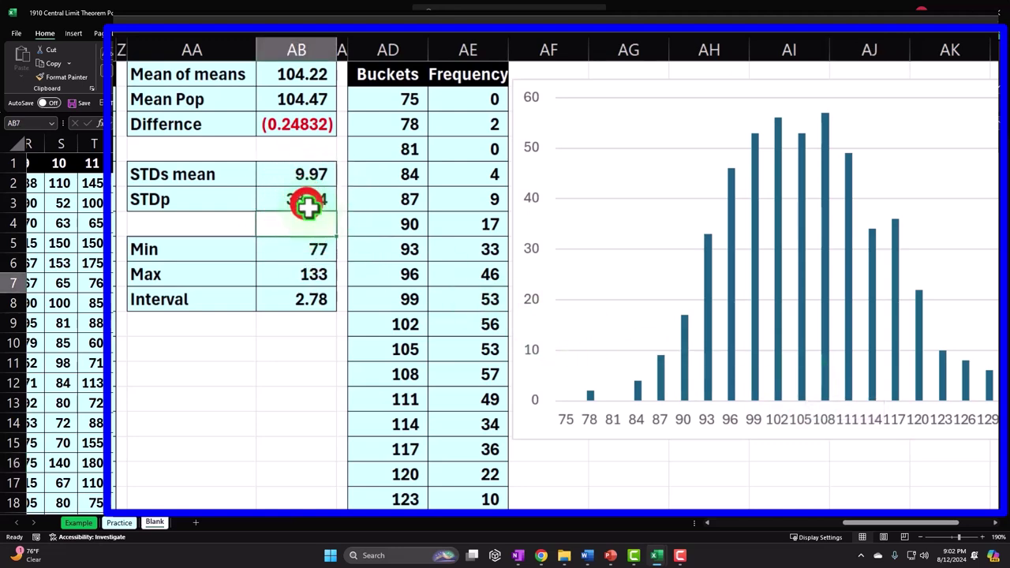
pyautogui.click(307, 203)
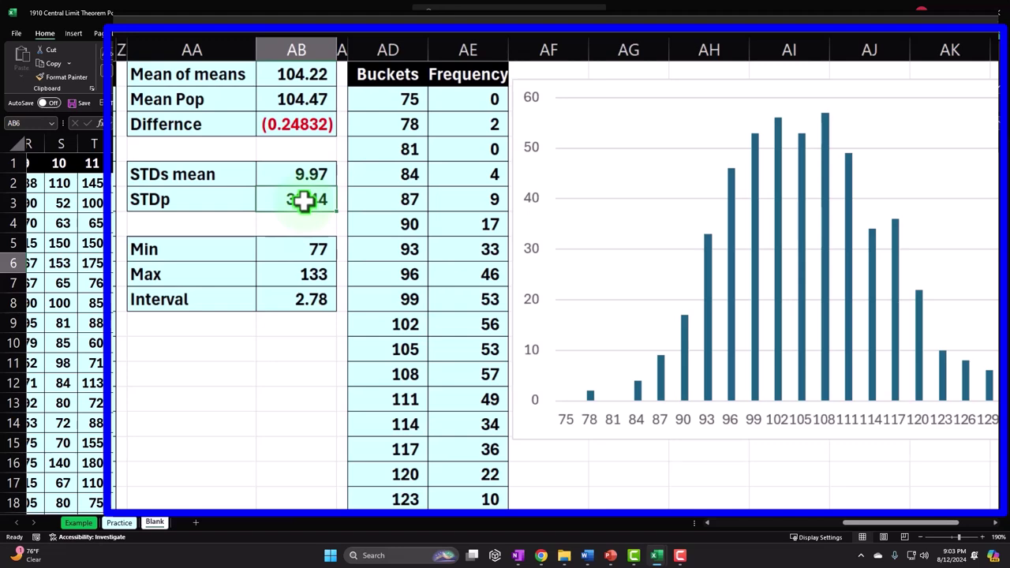
pyautogui.click(275, 389)
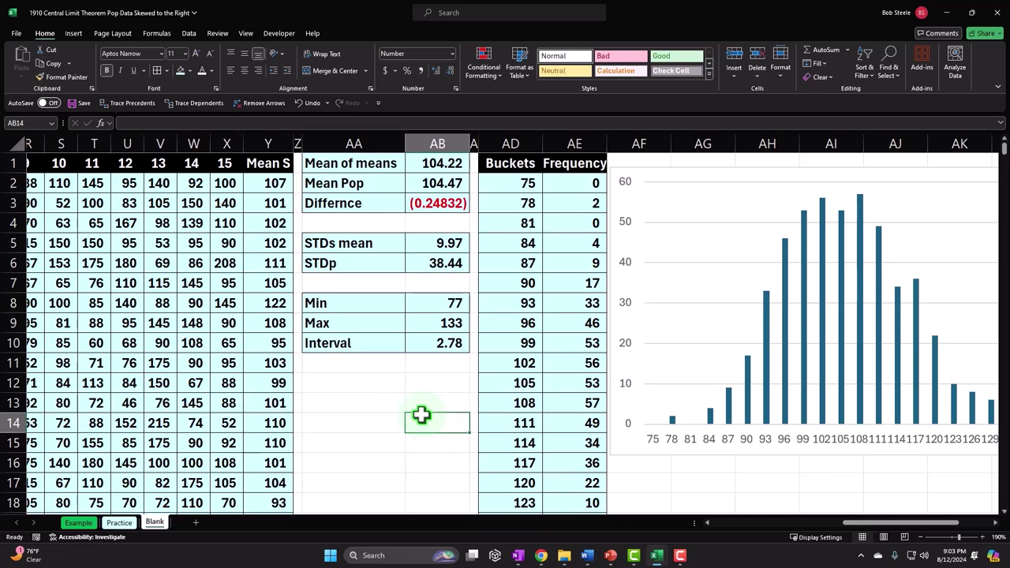
pyautogui.moveTo(843, 522); pyautogui.dragTo(927, 537)
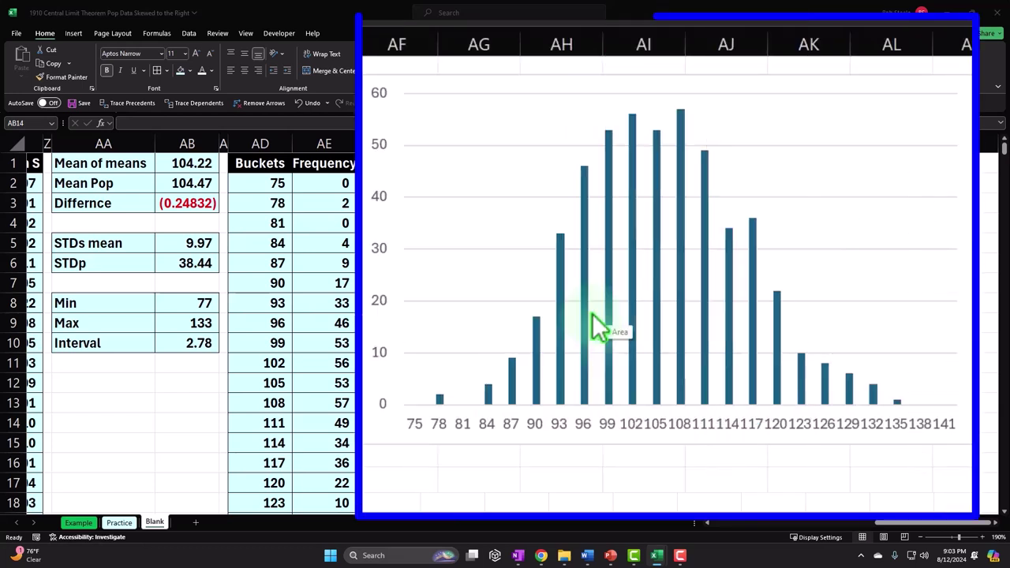
pyautogui.click(566, 474)
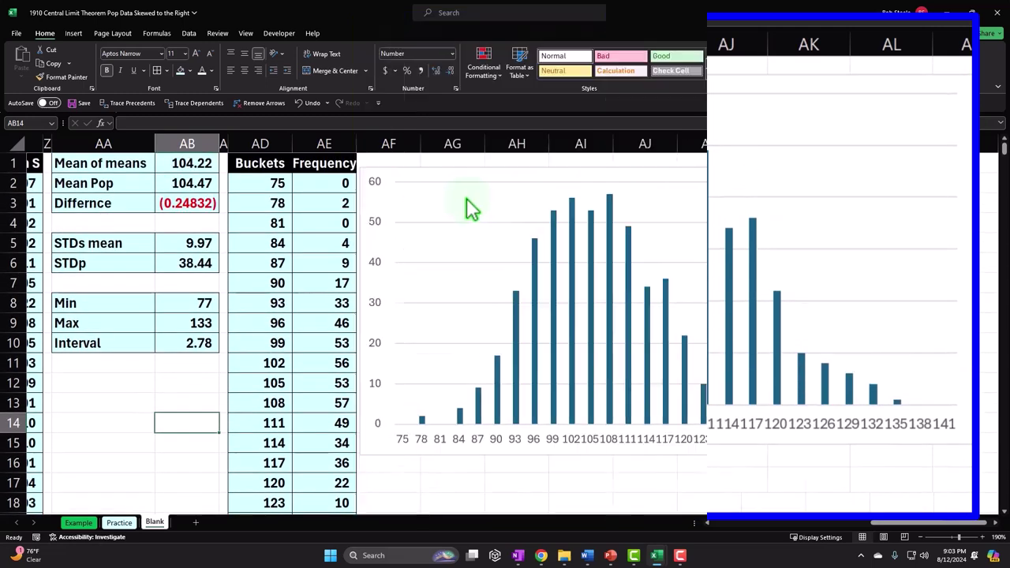
# Widen column AG to several times its width and narrow the frequency chart so it spans columns AF to AH
pyautogui.moveTo(485, 145); pyautogui.dragTo(706, 143)
pyautogui.moveTo(884, 523); pyautogui.dragTo(971, 533)
pyautogui.click(837, 455)
pyautogui.moveTo(840, 457); pyautogui.dragTo(527, 461)
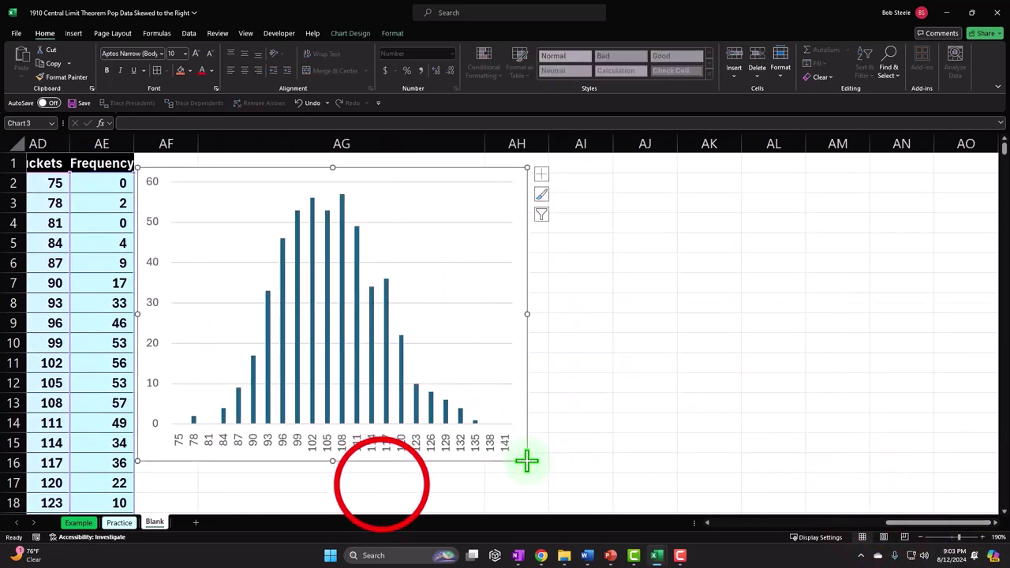
# Enter the label "Upper and lower STD" in AG17 below the chart and the value 4 in AH17
pyautogui.click(410, 480)
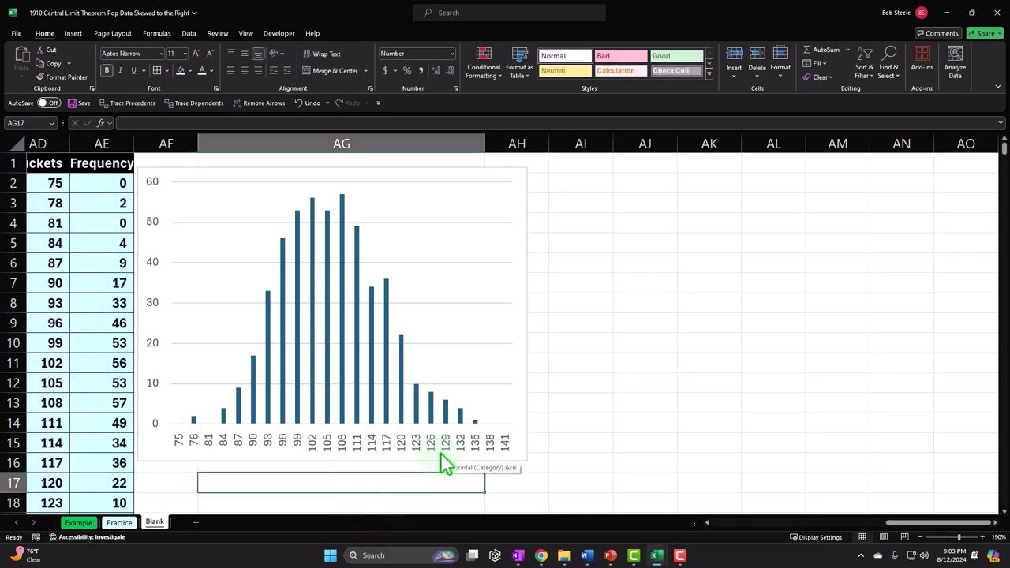
pyautogui.write('Up')
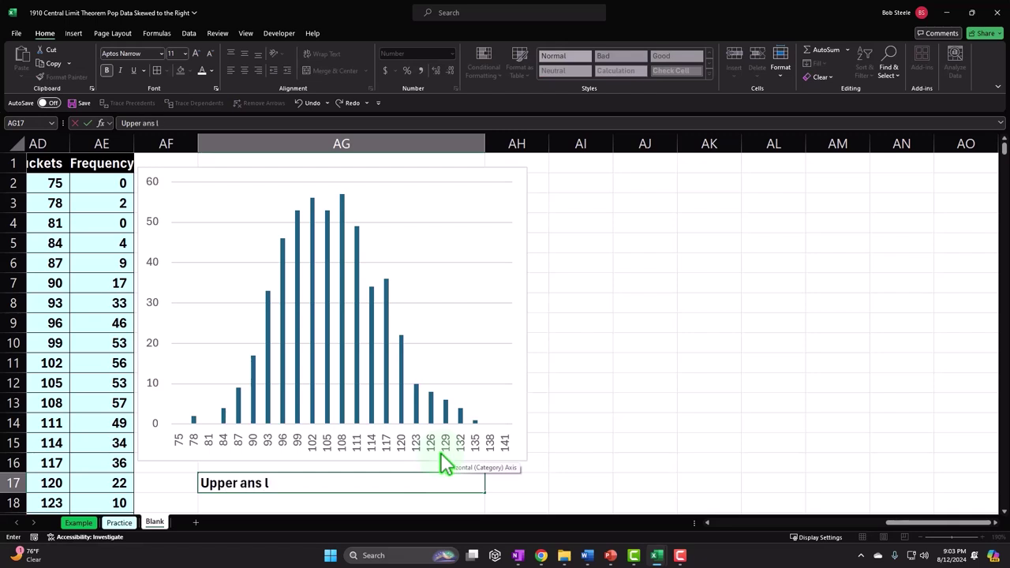
pyautogui.write('per and lower STD')
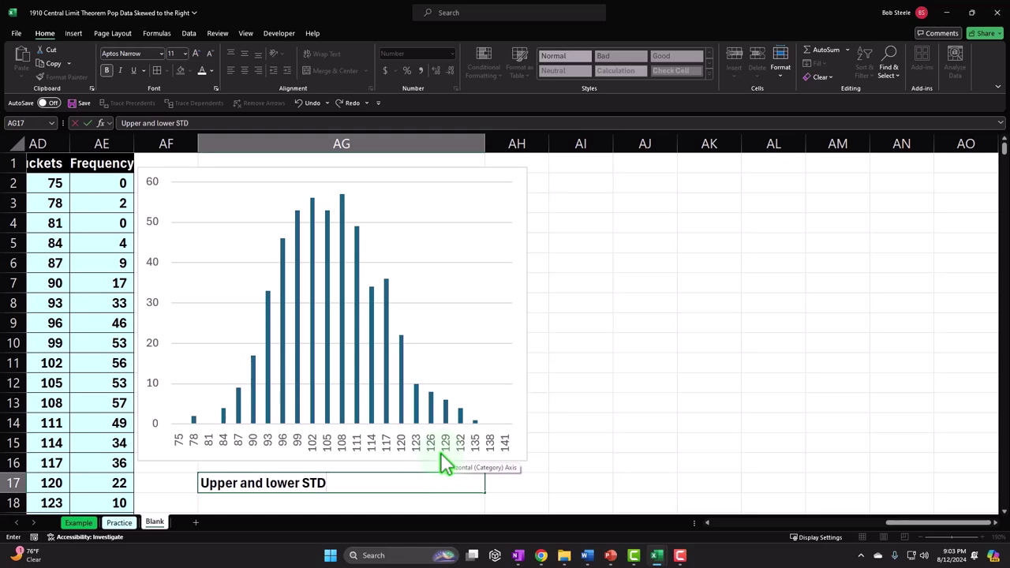
pyautogui.press('Tab')
pyautogui.write('4')
pyautogui.press('Return')
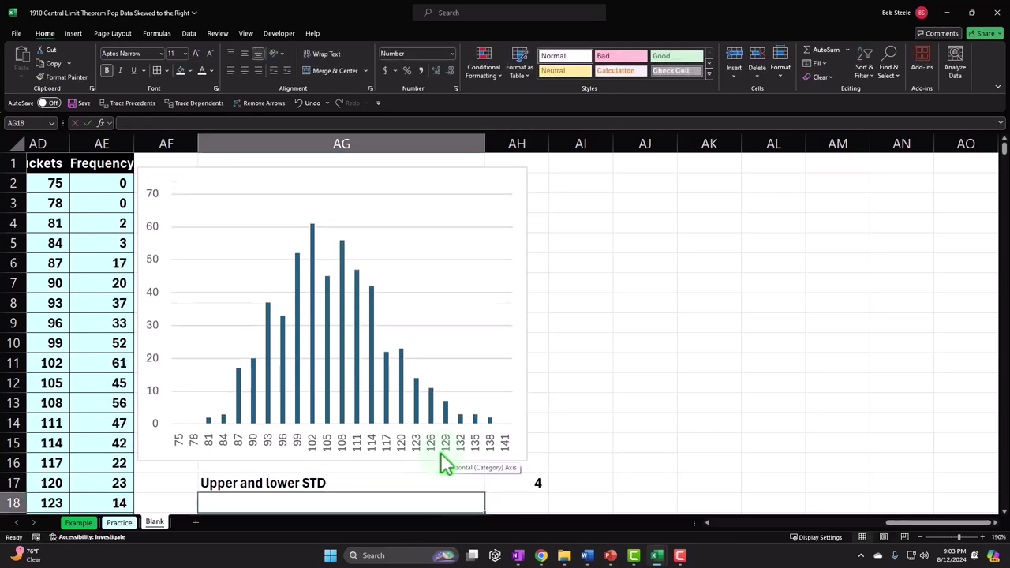
# Add the labels "Upper" in AG18 and "Lower" in AG19 under the Upper and lower STD label
pyautogui.press('Left')
pyautogui.press('Left')
pyautogui.press('Left')
pyautogui.press('Left')
pyautogui.press('Left')
pyautogui.press('Left')
pyautogui.press('Left')
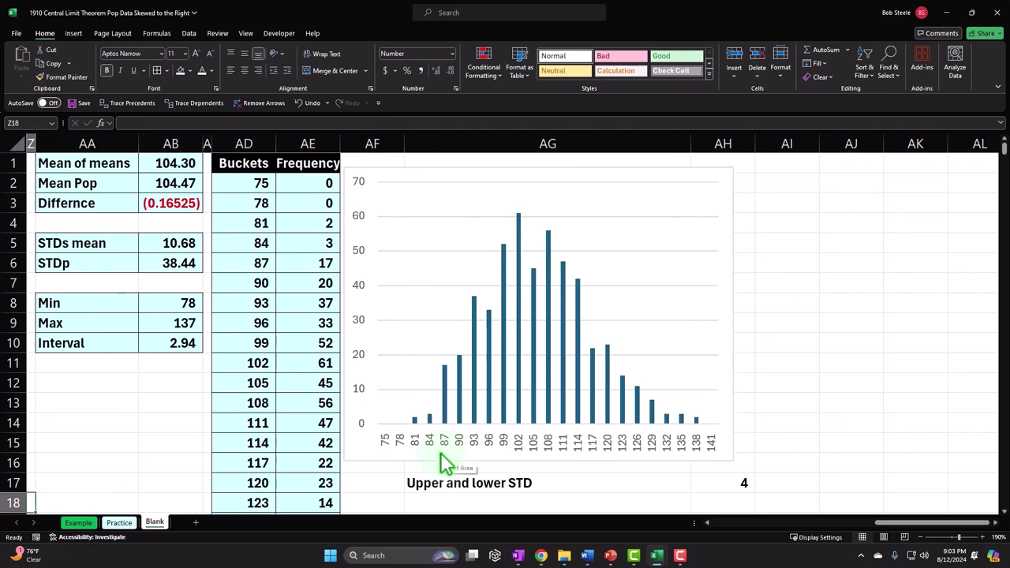
pyautogui.scroll(-1, 445, 430)
pyautogui.click(458, 417)
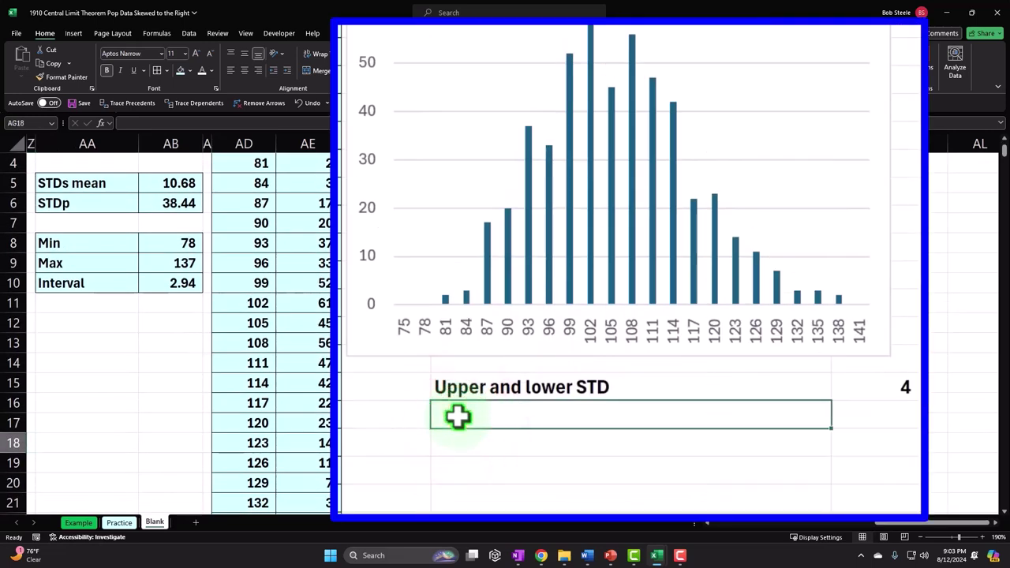
pyautogui.write('Upper')
pyautogui.press('Delete')
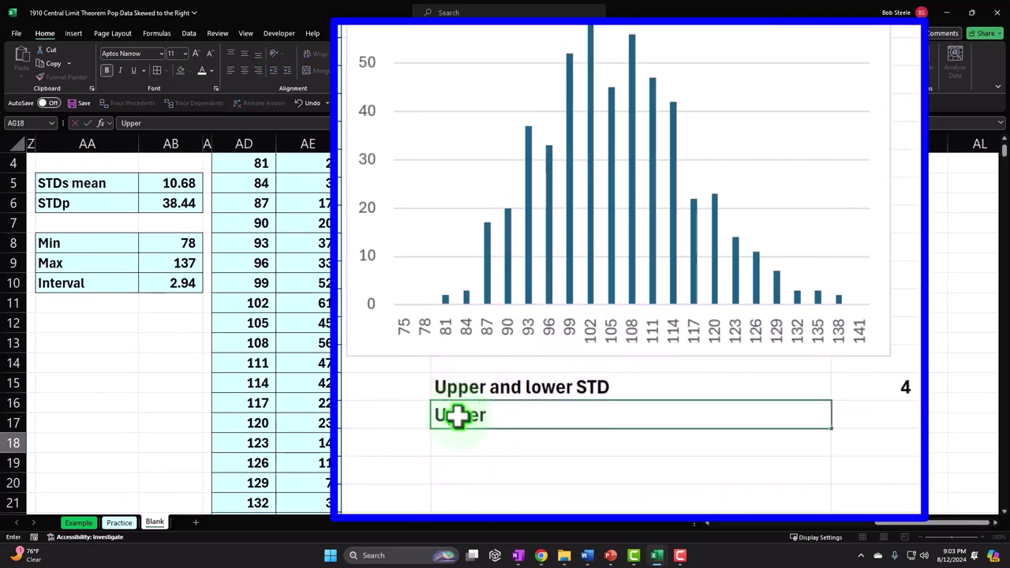
pyautogui.press('Return')
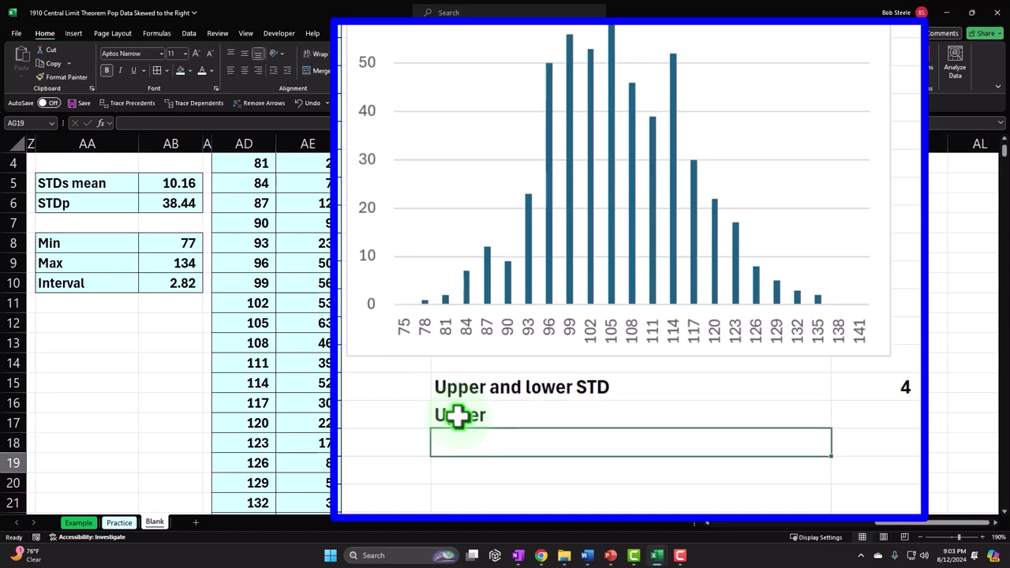
pyautogui.write('Lower')
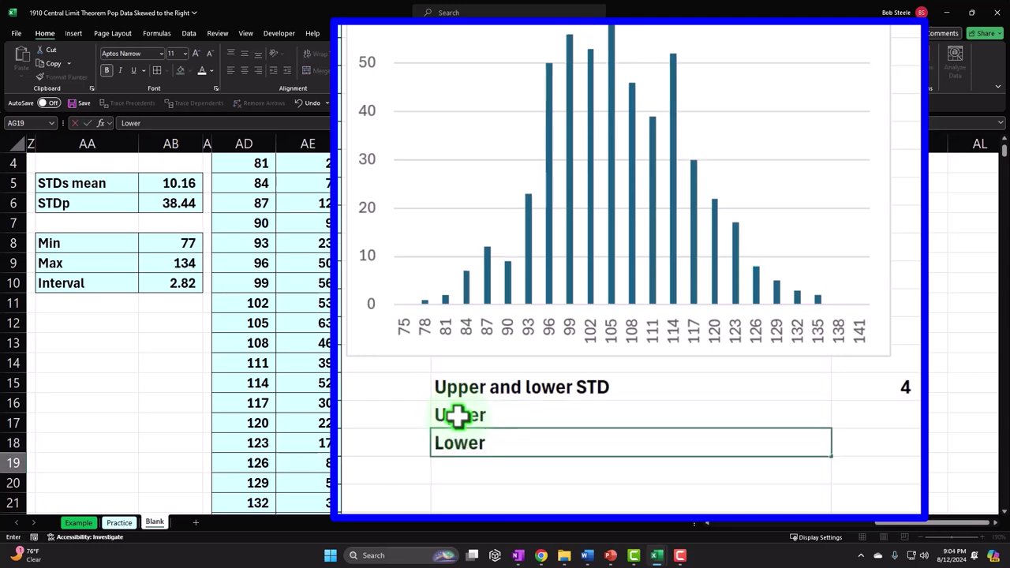
pyautogui.press('Tab')
# Calculate the upper limit in AH18 with the formula =AB1+AB5*AH17, from the mean of means and its standard deviation
pyautogui.press('Up')
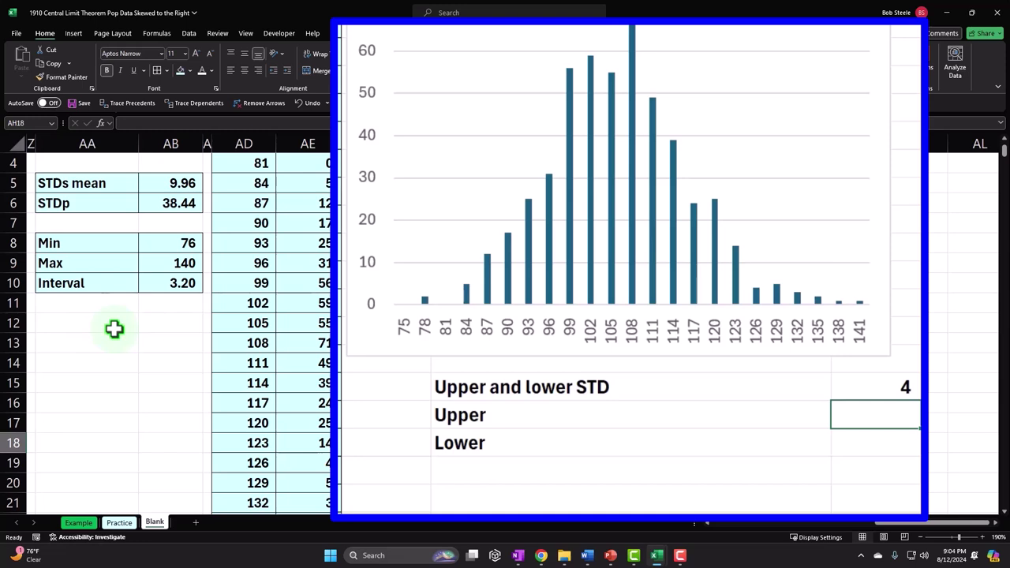
pyautogui.write('=')
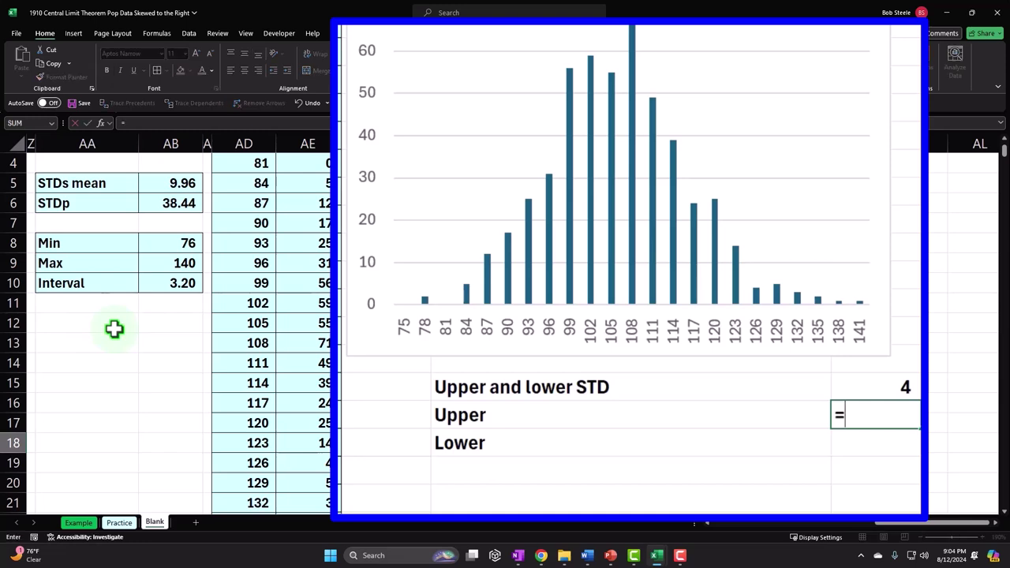
pyautogui.scroll(1, 116, 338)
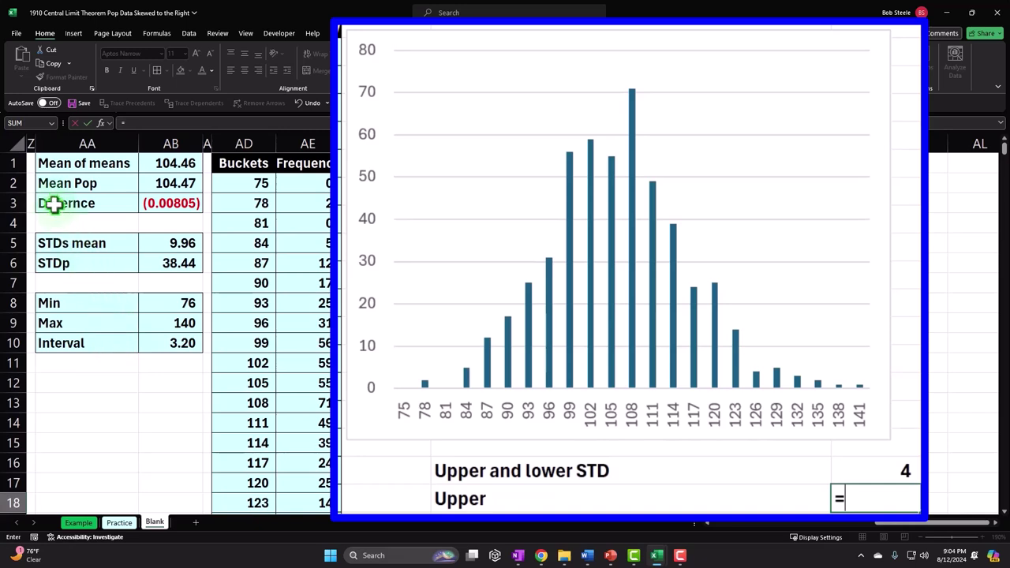
pyautogui.click(158, 162)
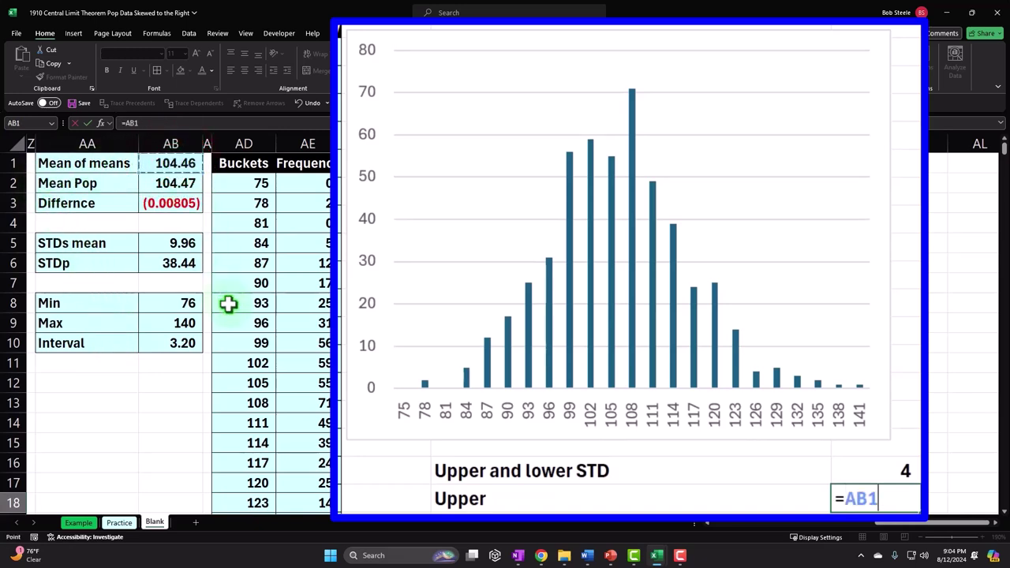
pyautogui.scroll(-1, 228, 304)
pyautogui.scroll(1, 228, 304)
pyautogui.scroll(-1, 305, 397)
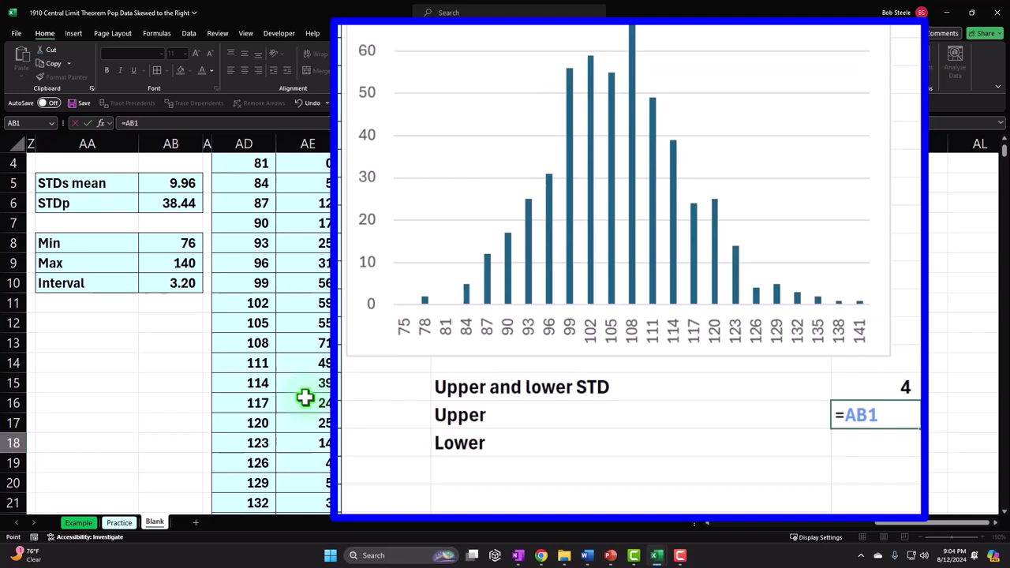
pyautogui.scroll(1, 305, 397)
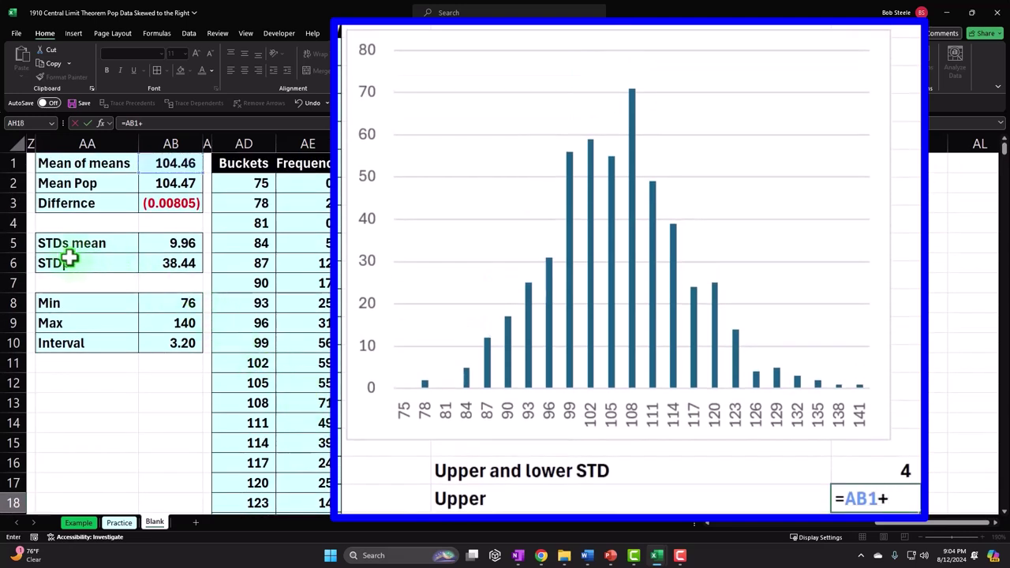
pyautogui.click(165, 241)
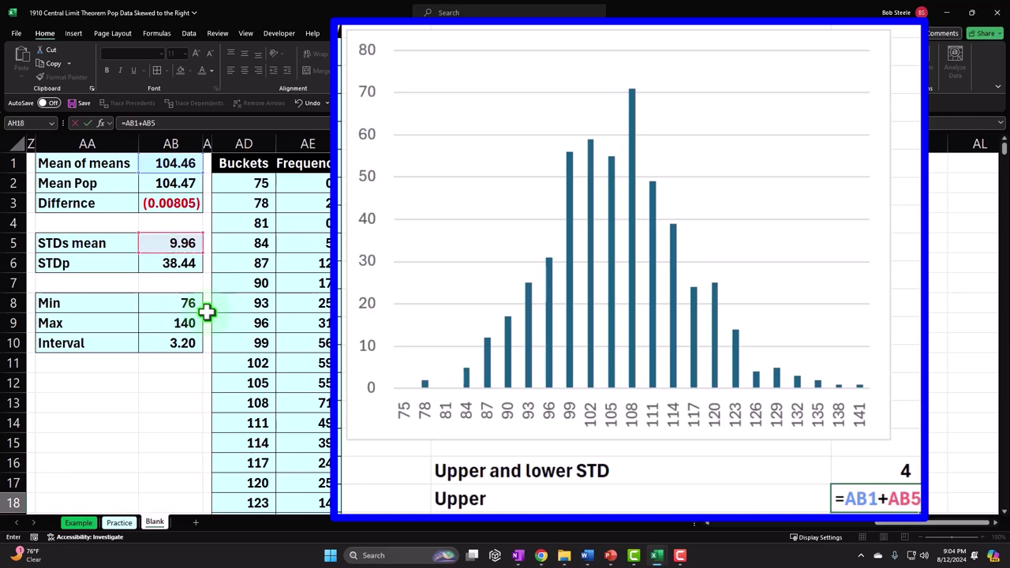
pyautogui.click(881, 464)
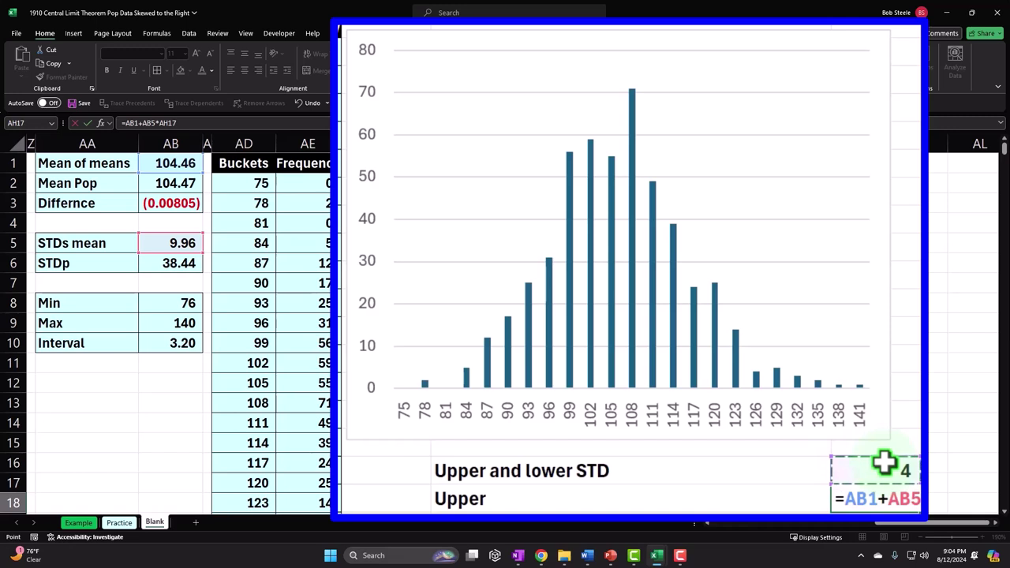
pyautogui.press('Return')
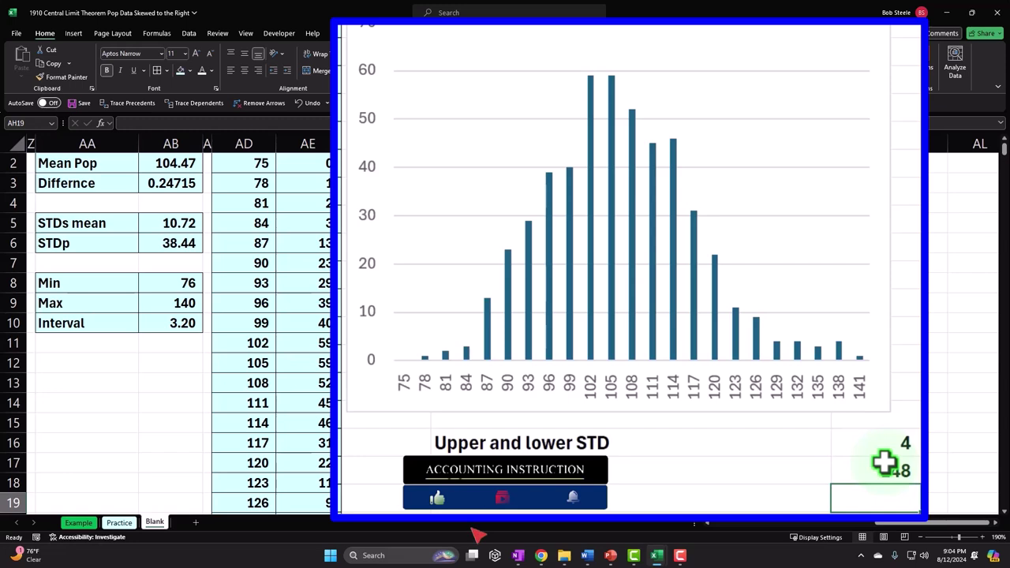
# Calculate the lower limit in AH19 with the formula =AB1-AB5*AH17
pyautogui.write('=')
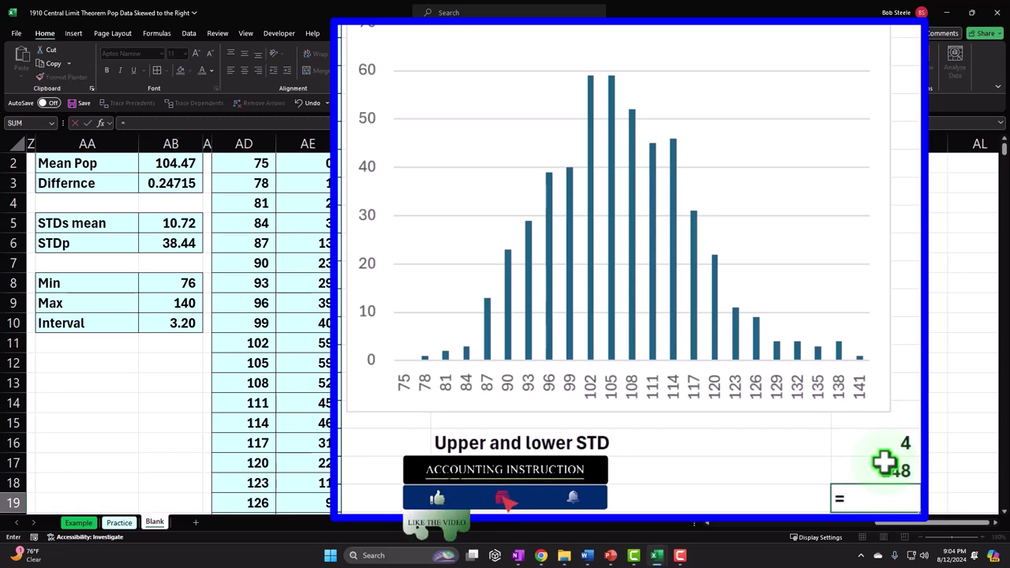
pyautogui.scroll(1, 316, 424)
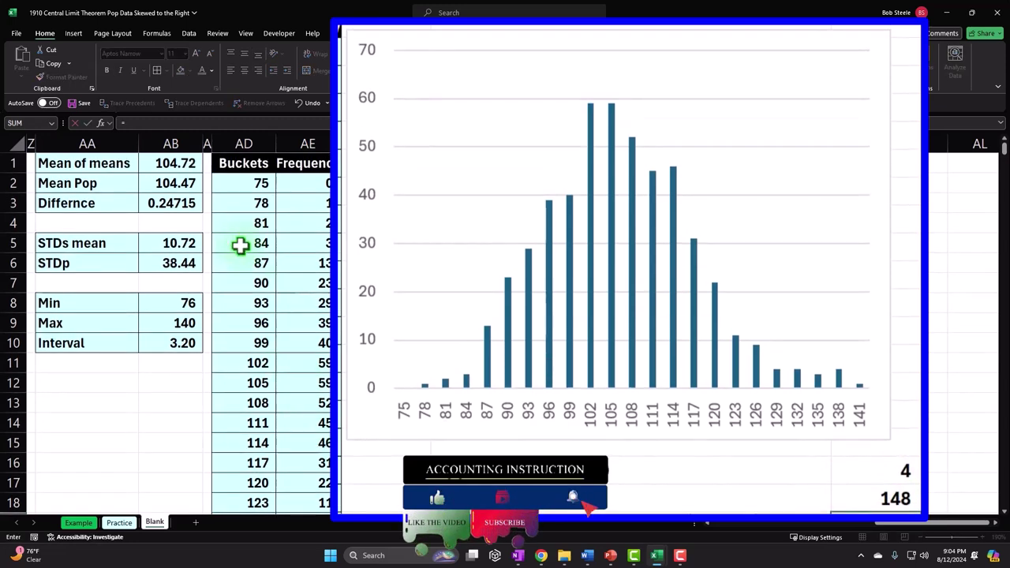
pyautogui.click(186, 163)
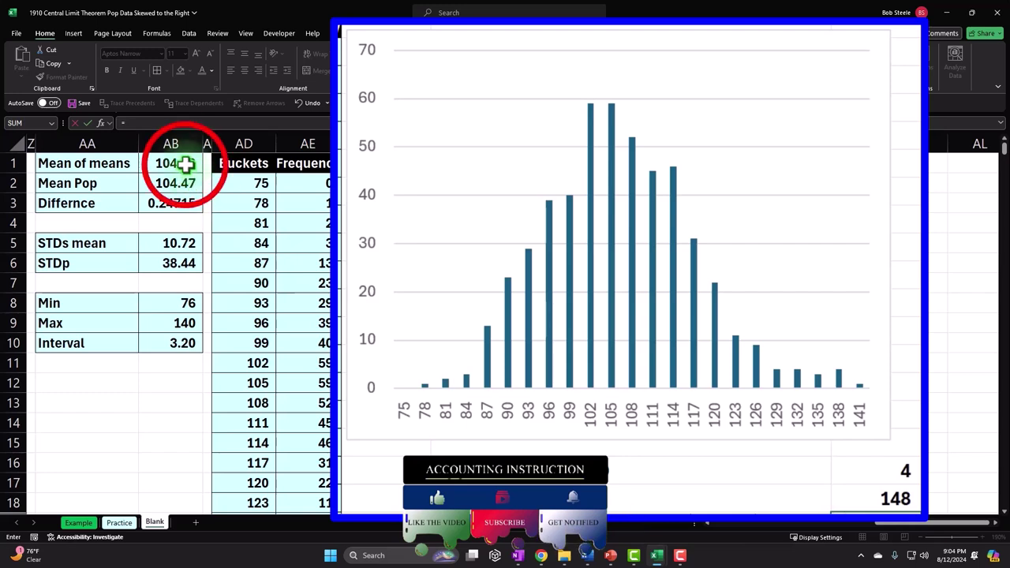
pyautogui.scroll(-1, 450, 170)
pyautogui.write('-')
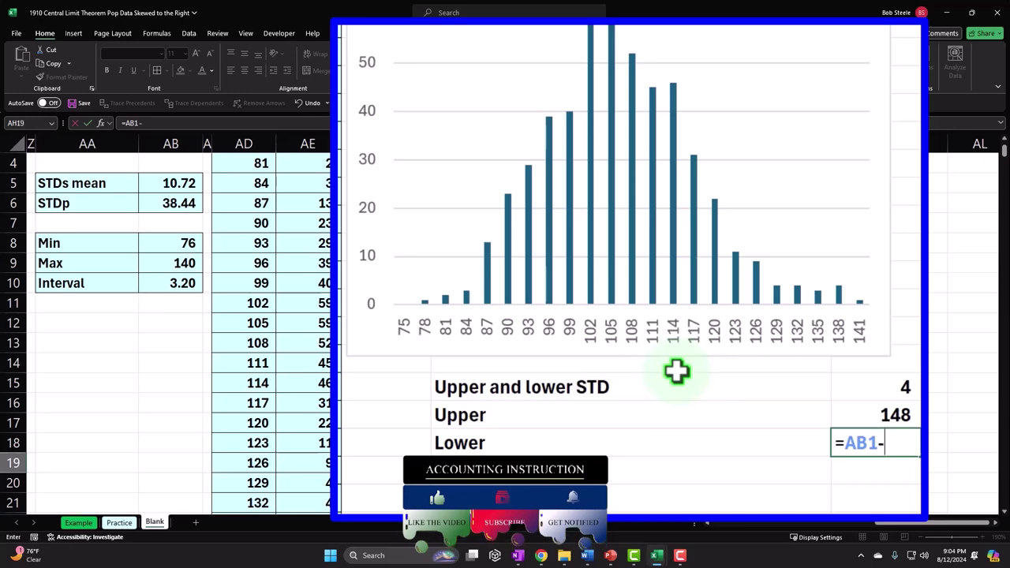
pyautogui.scroll(1, 660, 372)
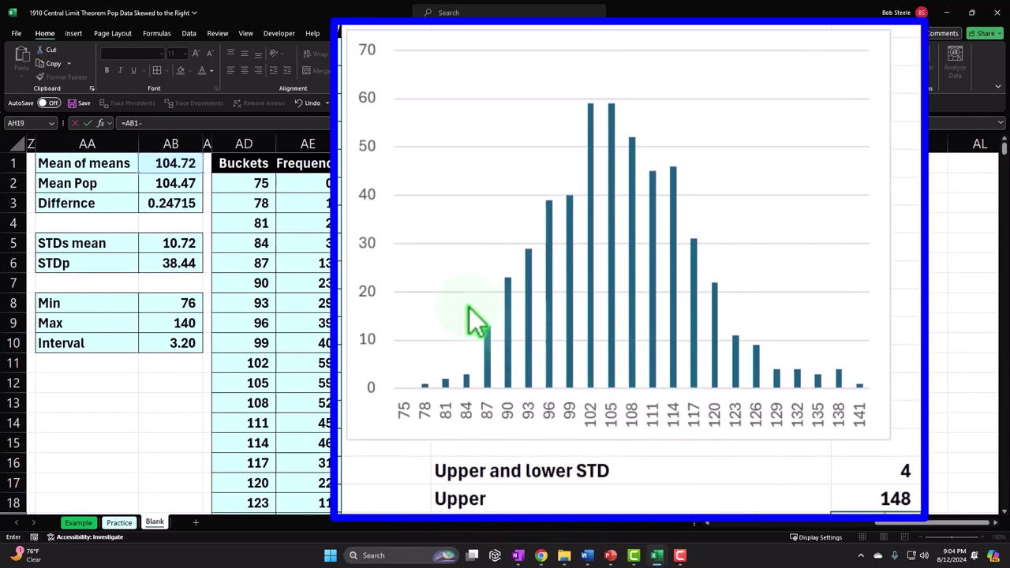
pyautogui.click(191, 244)
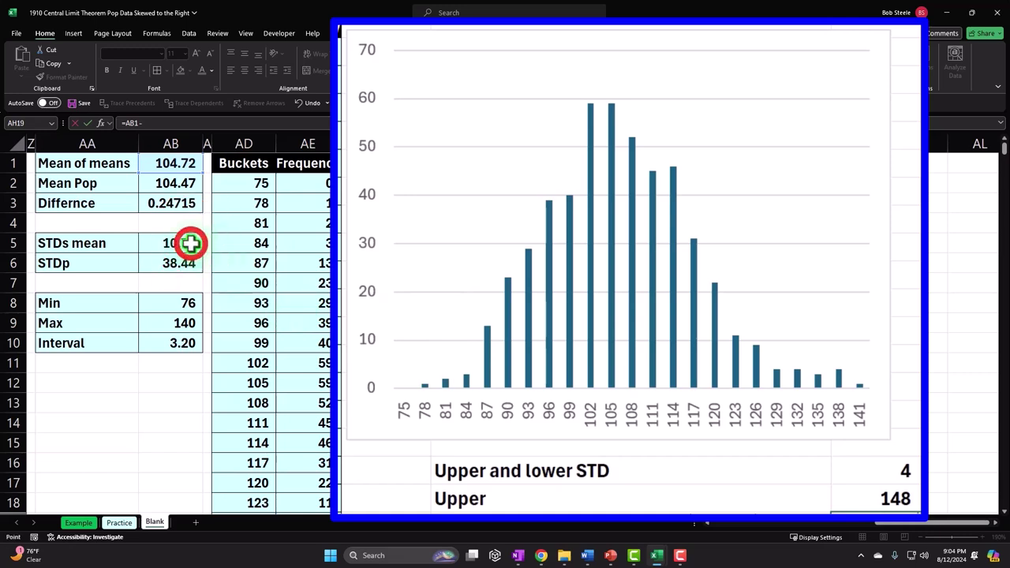
pyautogui.scroll(-1, 784, 248)
pyautogui.write('*')
pyautogui.click(899, 389)
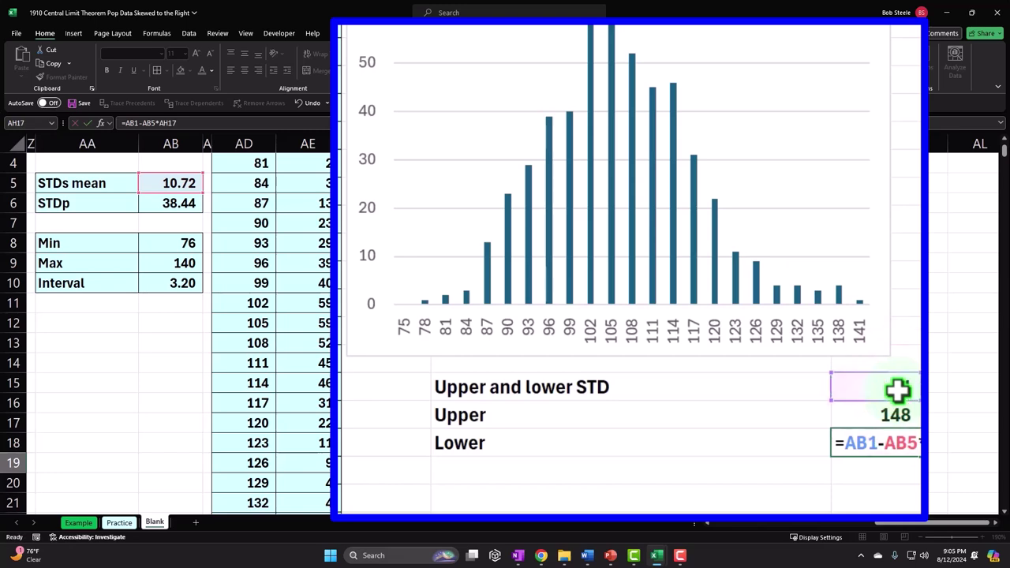
pyautogui.press('Return')
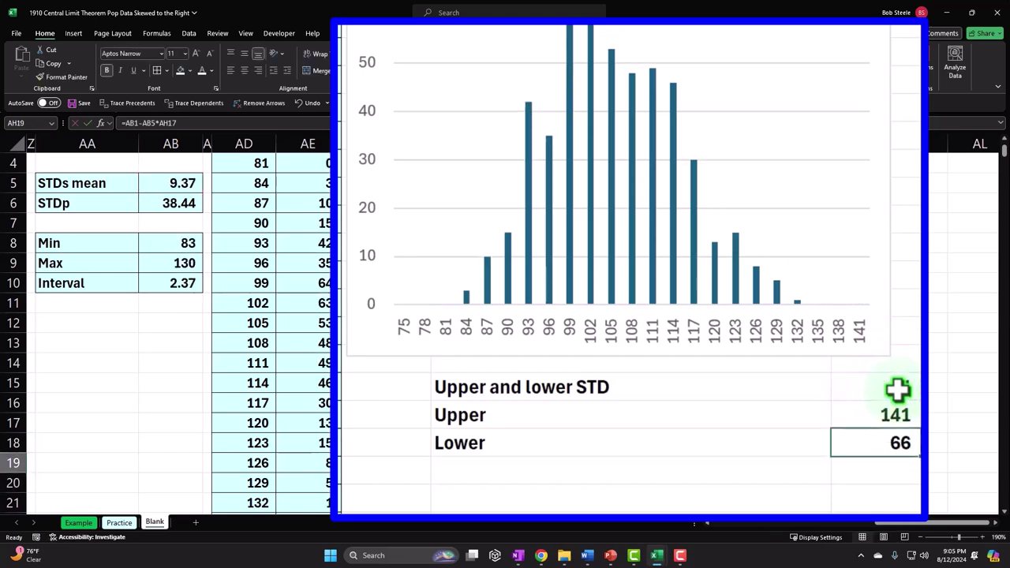
# Complete the header pair in row 1 with X in AJ1 and P(x) in AK1
pyautogui.press('Up')
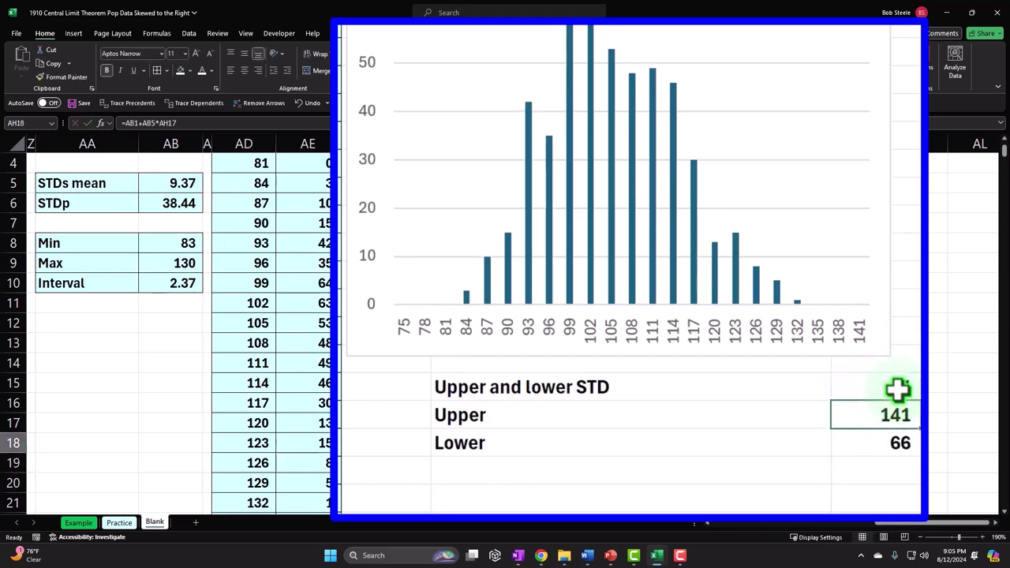
pyautogui.press('Right')
pyautogui.press('Up')
pyautogui.press('Up')
pyautogui.press('Up')
pyautogui.press('Up')
pyautogui.press('Up')
pyautogui.press('Up')
pyautogui.press('Up')
pyautogui.press('Up')
pyautogui.press('Up')
pyautogui.press('Up')
pyautogui.press('Up')
pyautogui.press('Up')
pyautogui.press('Up')
pyautogui.press('Up')
pyautogui.press('Up')
pyautogui.press('Up')
pyautogui.press('Up')
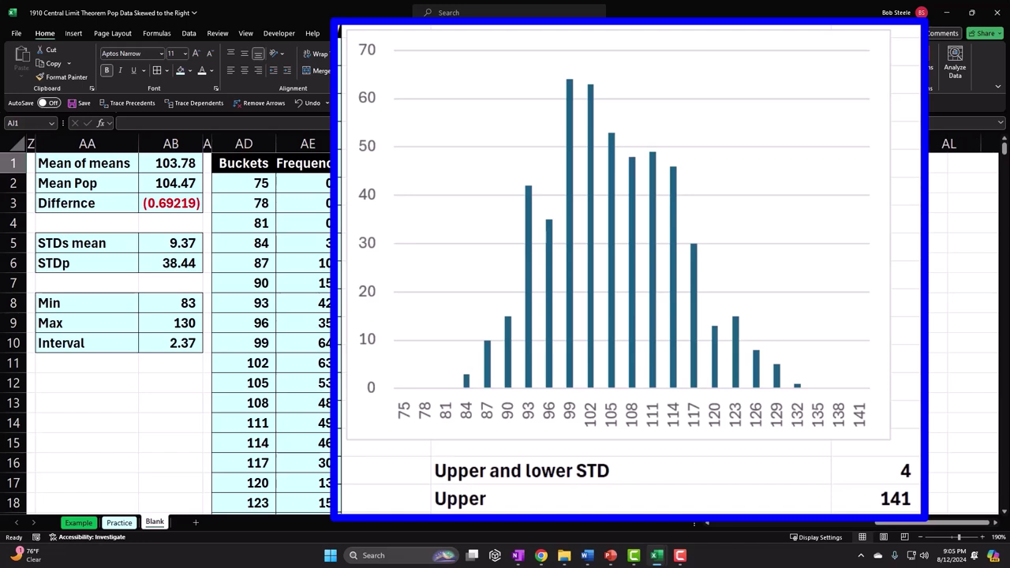
pyautogui.press('Right')
pyautogui.press('Right')
pyautogui.press('Delete')
pyautogui.write('P')
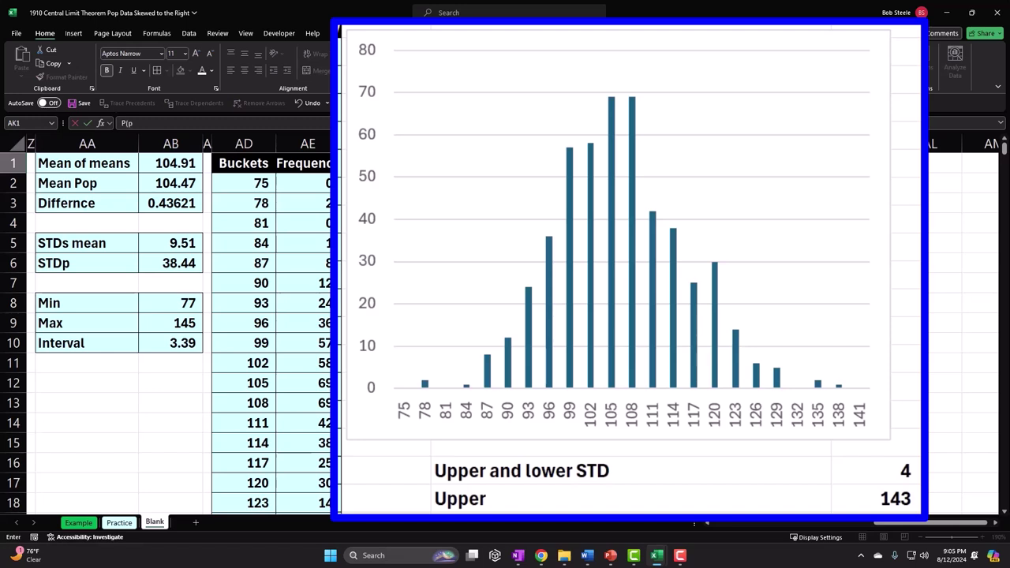
pyautogui.write('(x)')
pyautogui.press('Return')
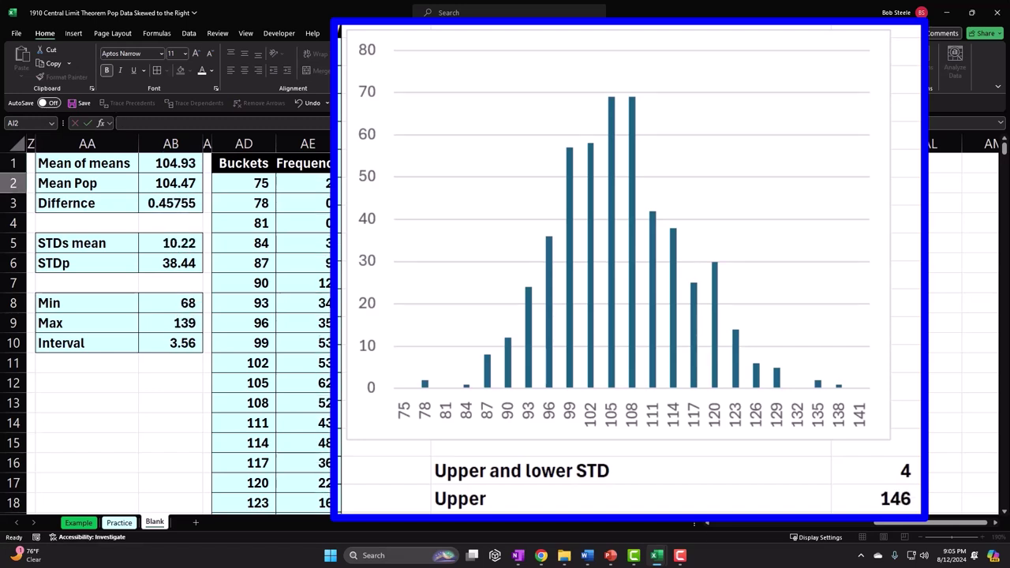
# Format the headers in AJ1:AK1 with a black fill, white font and centered alignment
pyautogui.press('Up')
pyautogui.press('Left')
pyautogui.hotkey('shift', 'Right')
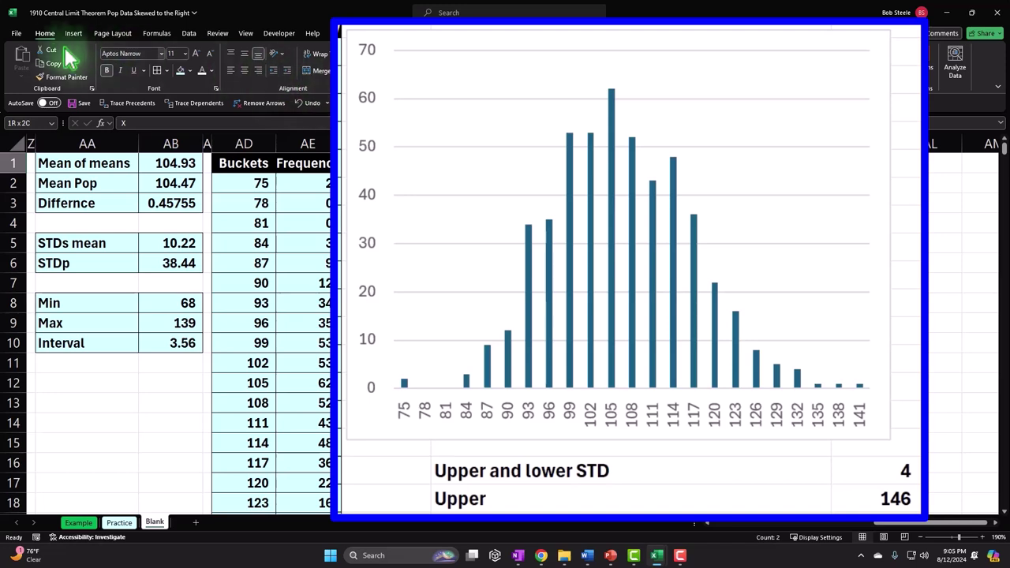
pyautogui.click(189, 70)
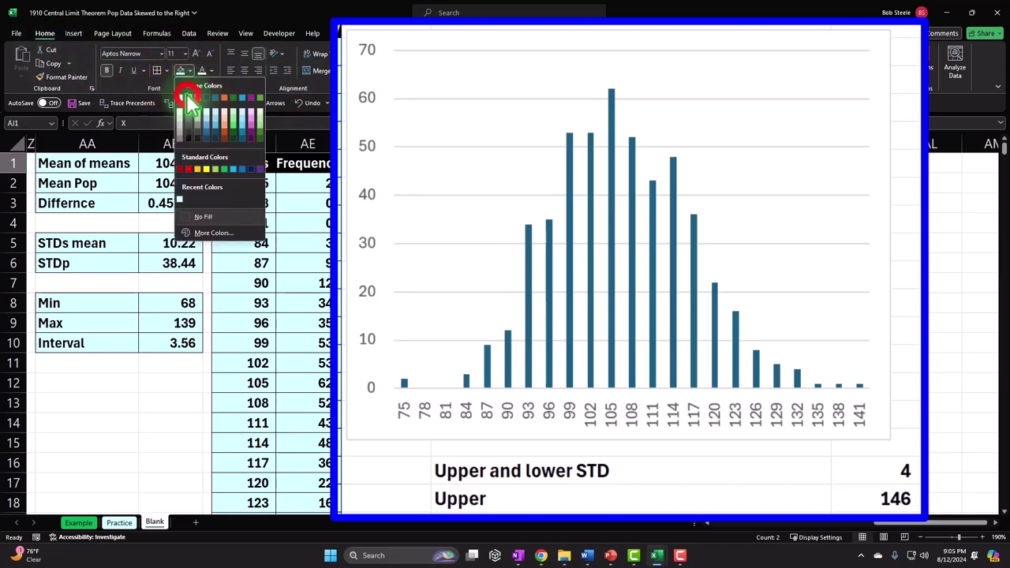
pyautogui.click(204, 77)
pyautogui.click(244, 71)
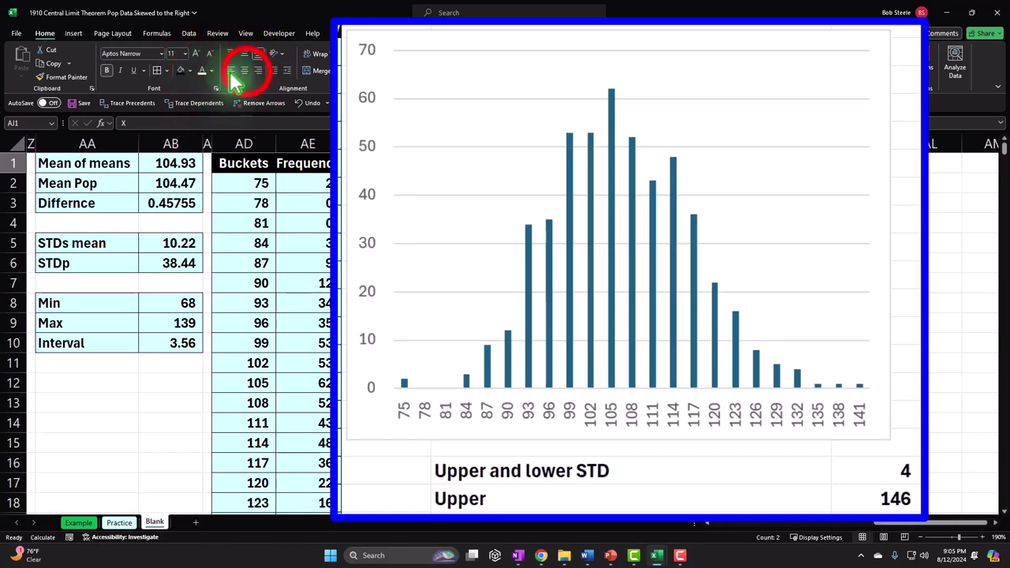
pyautogui.click(801, 183)
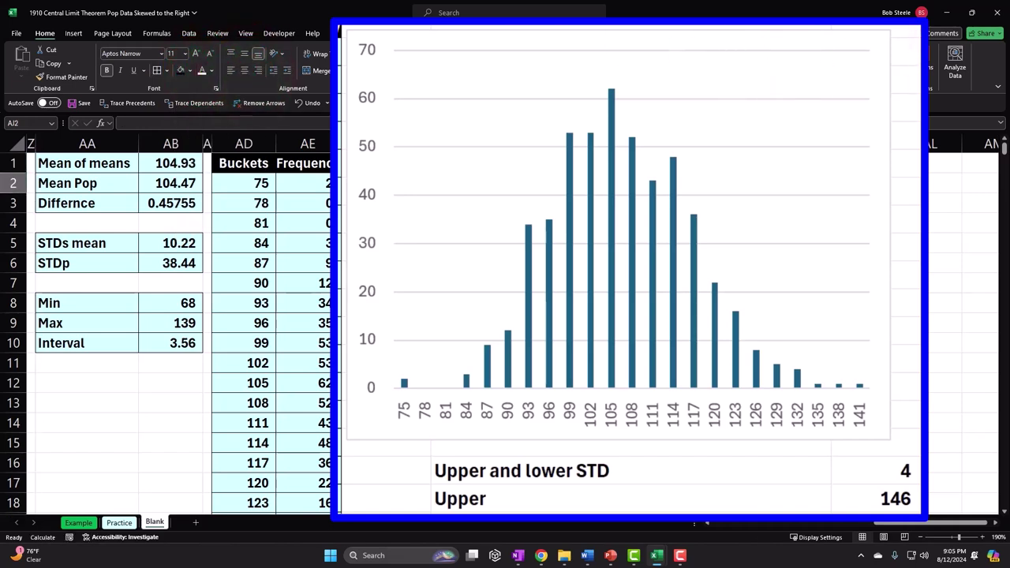
# Examine the frequency chart together with the upper and lower limits below it
pyautogui.click(997, 524)
pyautogui.click(997, 524)
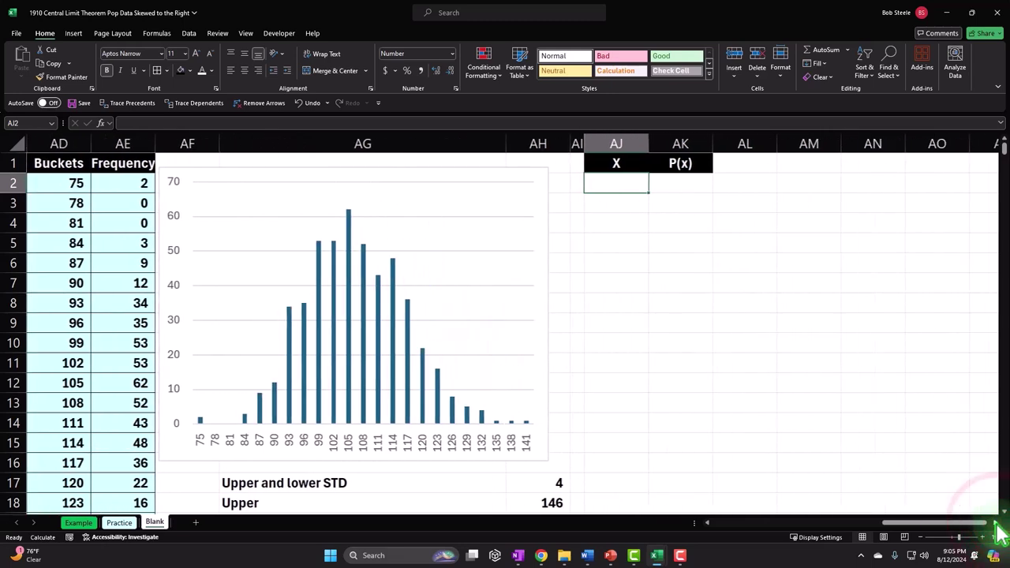
pyautogui.scroll(-1, 713, 254)
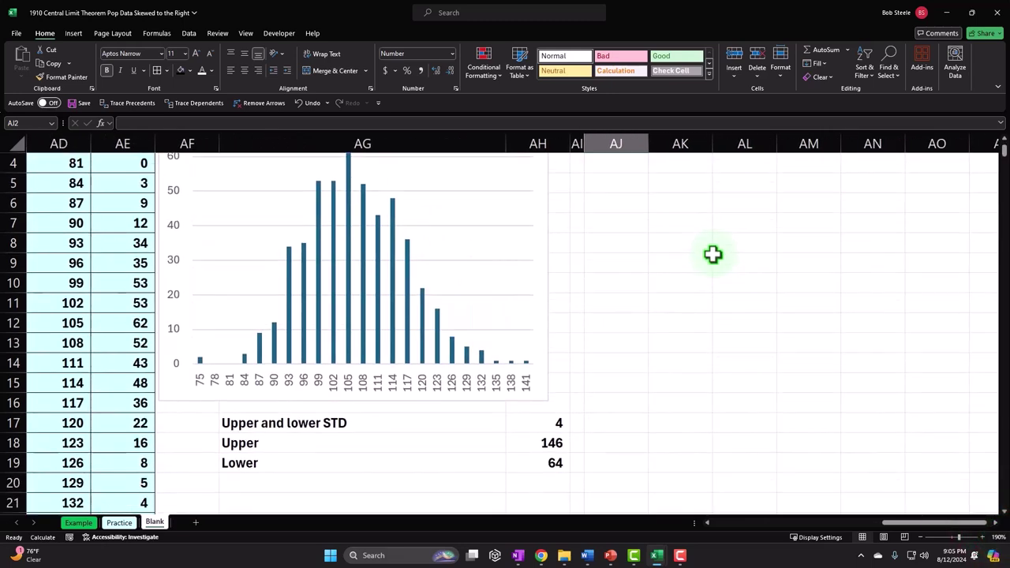
pyautogui.hscroll(-3, 713, 256)
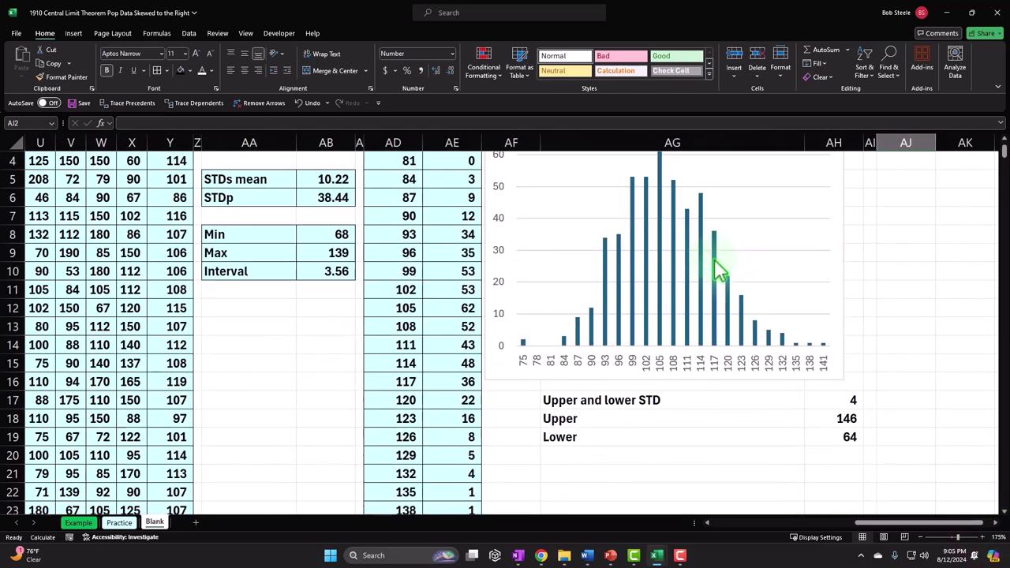
pyautogui.click(994, 523)
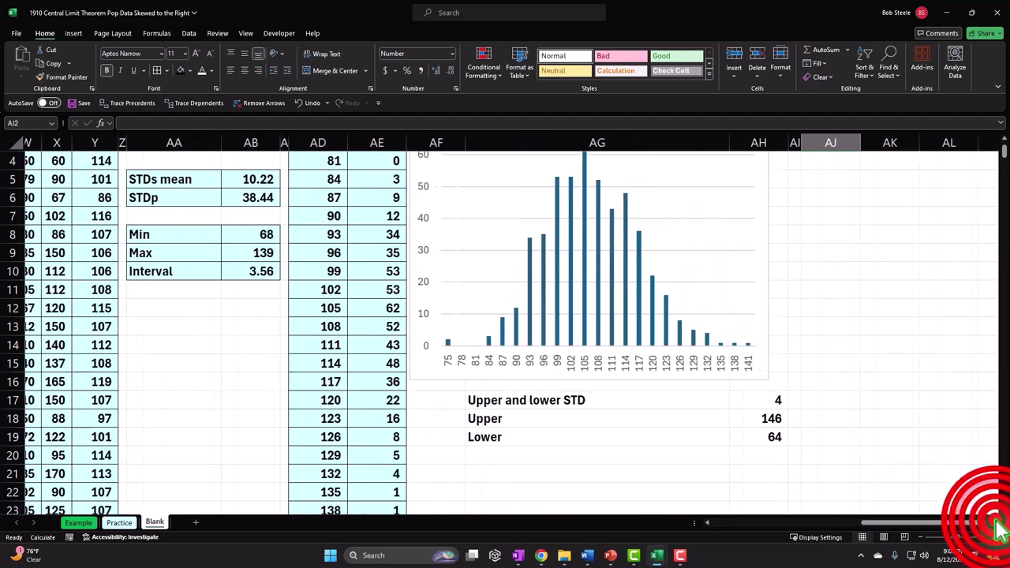
pyautogui.click(480, 289)
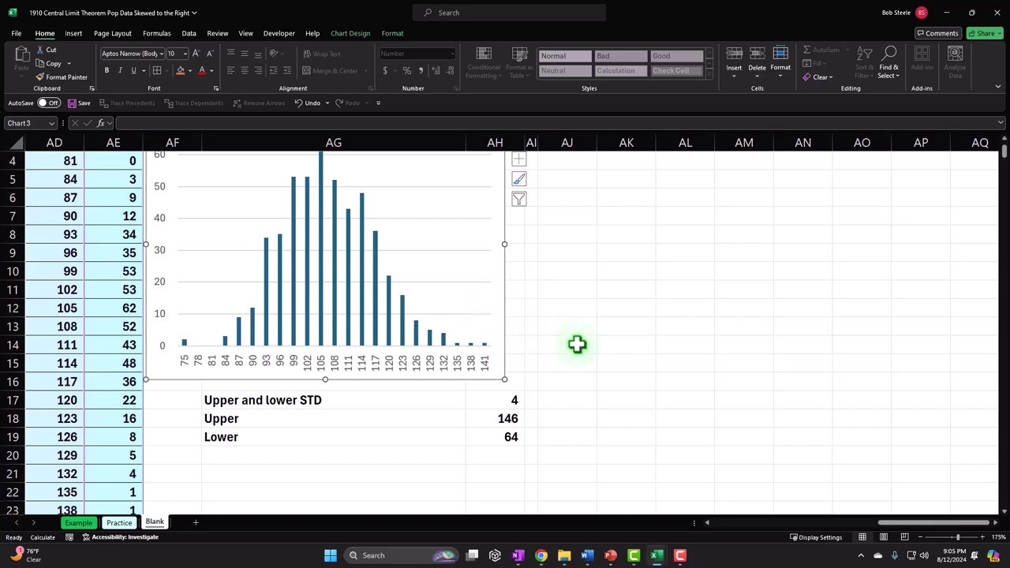
pyautogui.scroll(1, 590, 350)
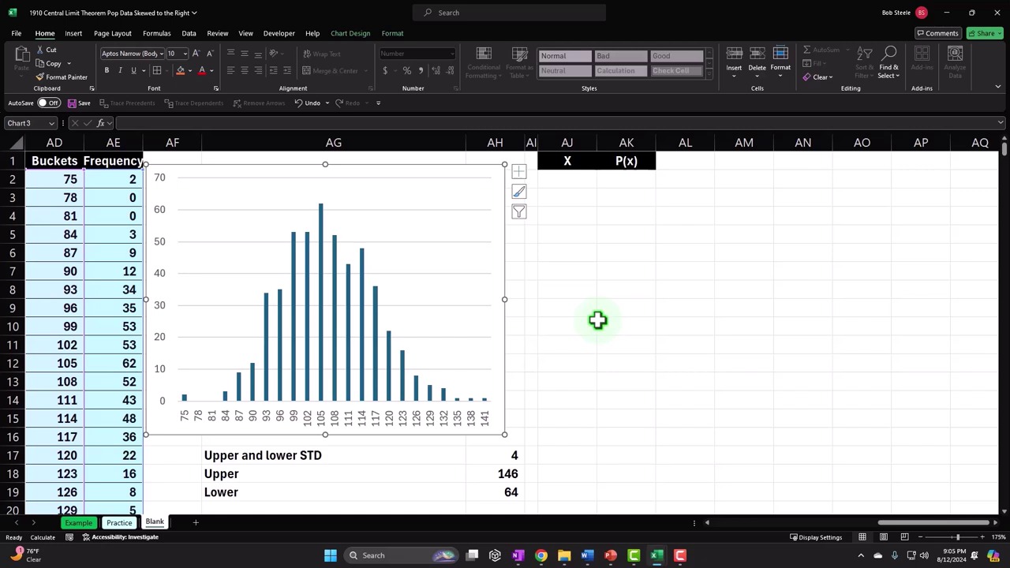
# Begin a SEQUENCE function in AJ2, directly below the X header
pyautogui.click(568, 180)
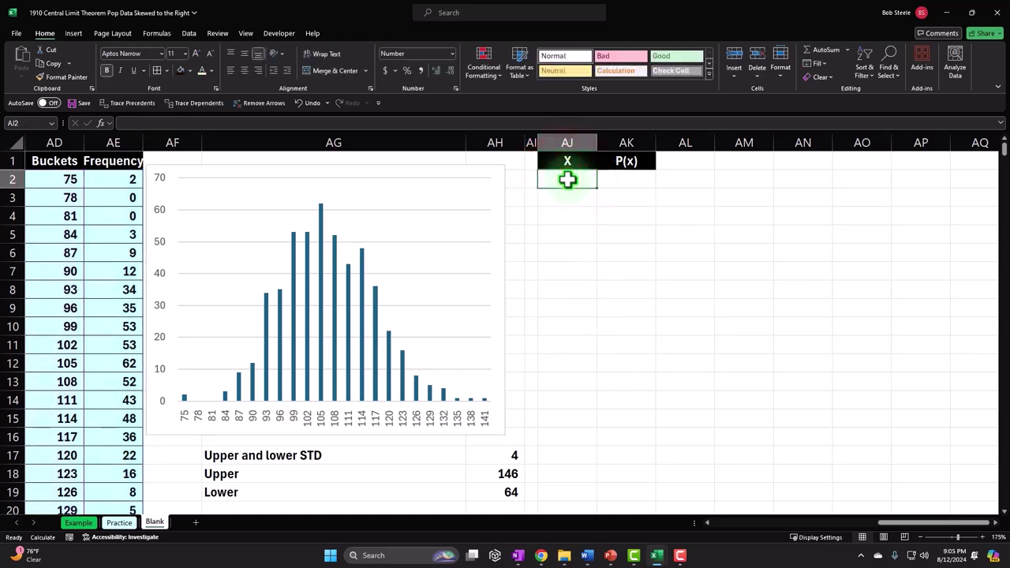
pyautogui.click(767, 295)
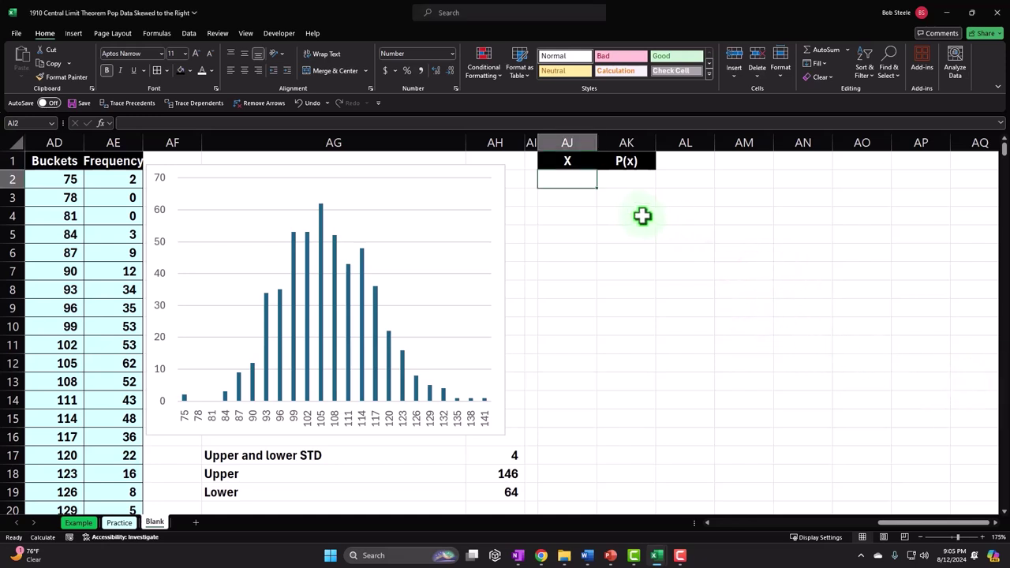
pyautogui.write('=')
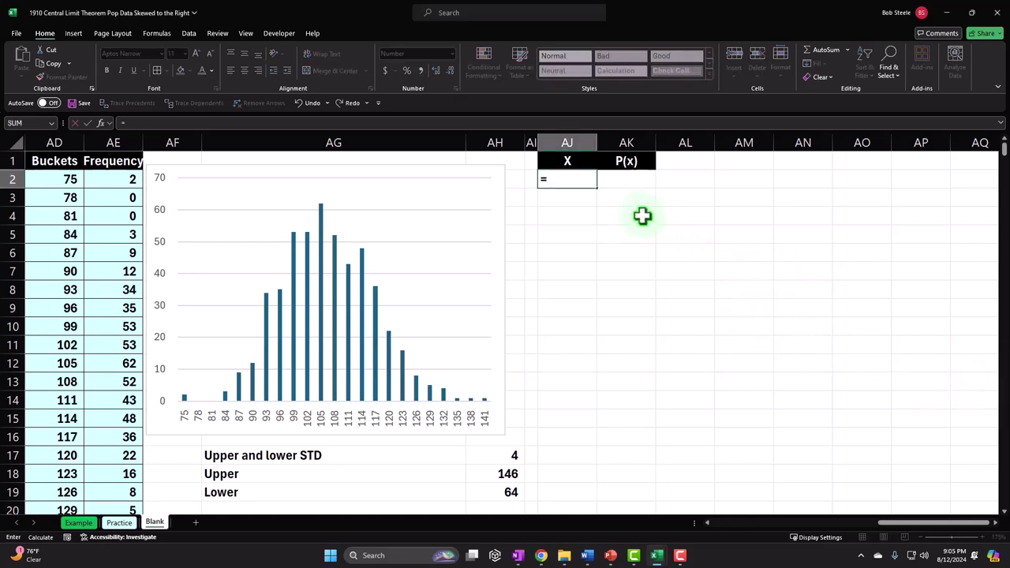
pyautogui.write('se')
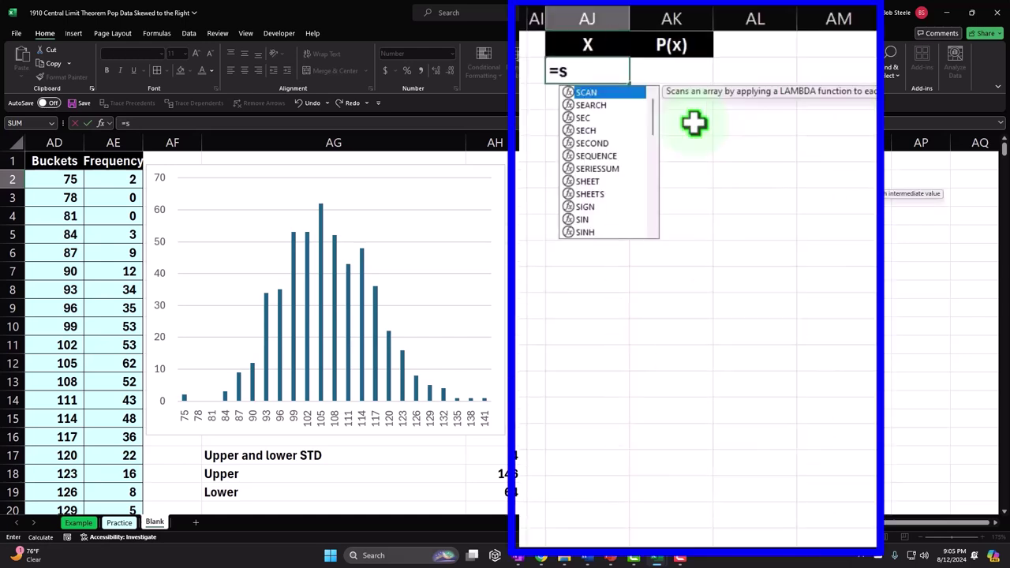
pyautogui.press('Tab')
pyautogui.write('un')
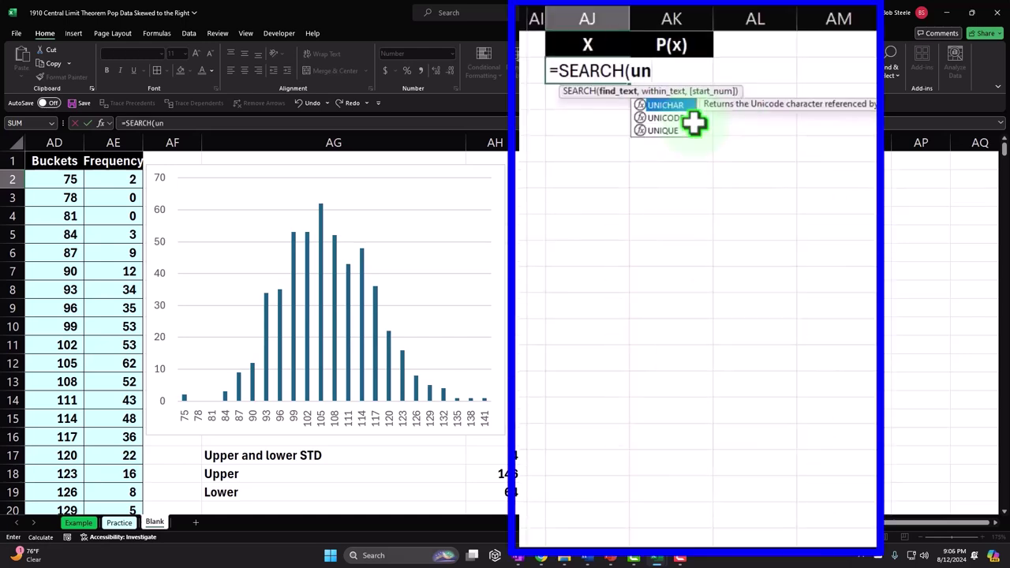
pyautogui.press('BackSpace')
pyautogui.press('BackSpace')
pyautogui.press('BackSpace')
pyautogui.press('BackSpace')
pyautogui.press('BackSpace')
pyautogui.press('BackSpace')
pyautogui.press('BackSpace')
pyautogui.press('BackSpace')
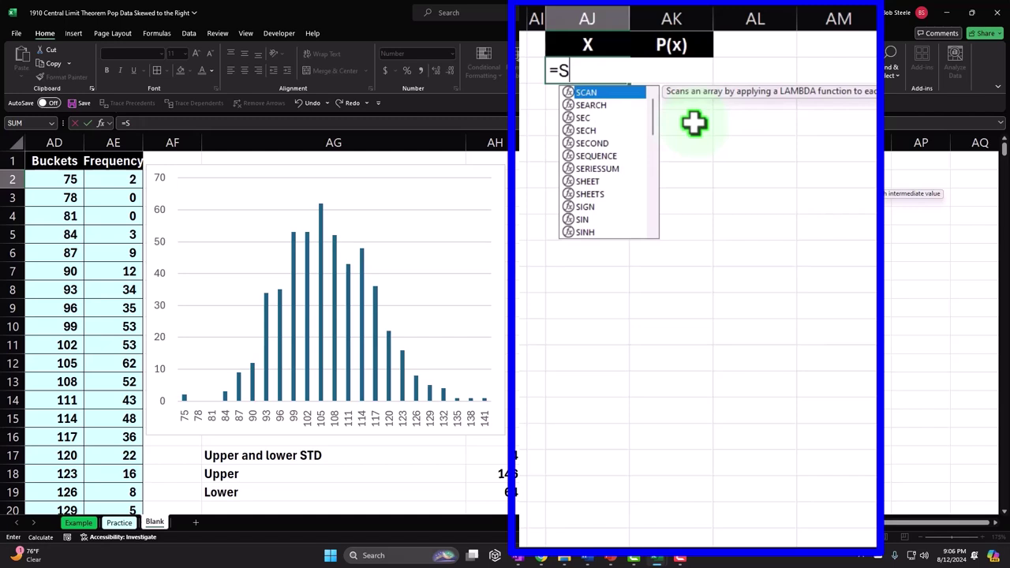
pyautogui.write('eque')
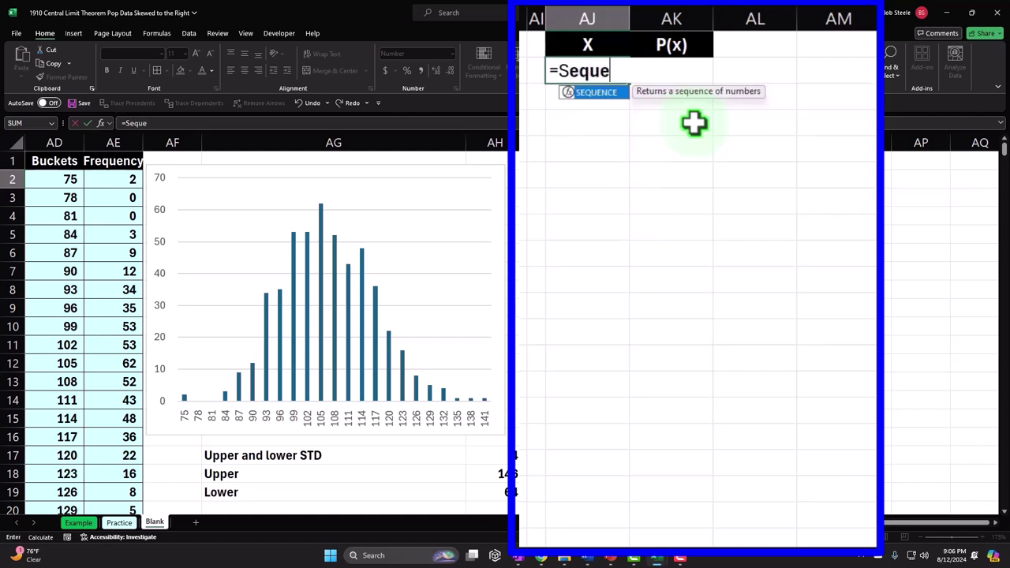
pyautogui.press('Tab')
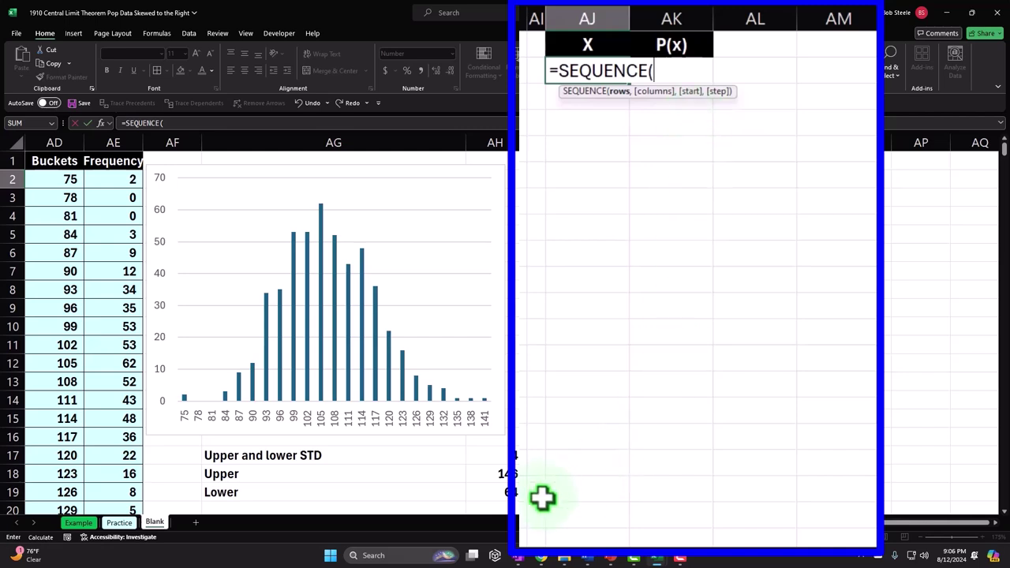
pyautogui.click(509, 473)
pyautogui.write('-')
pyautogui.click(498, 492)
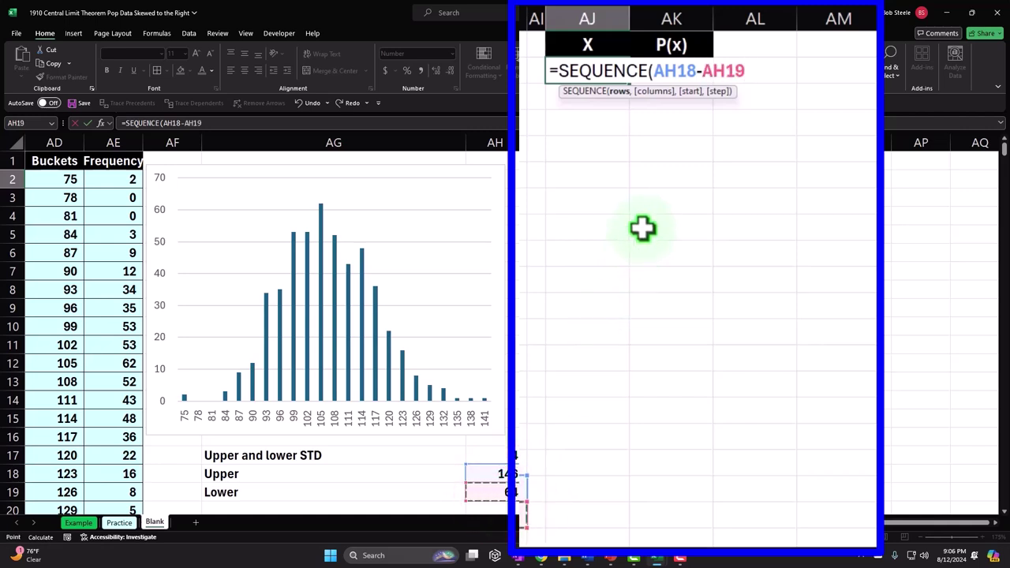
pyautogui.press('BackSpace')
pyautogui.press('BackSpace')
pyautogui.press('BackSpace')
pyautogui.press('BackSpace')
pyautogui.press('BackSpace')
pyautogui.press('BackSpace')
pyautogui.press('BackSpace')
pyautogui.press('BackSpace')
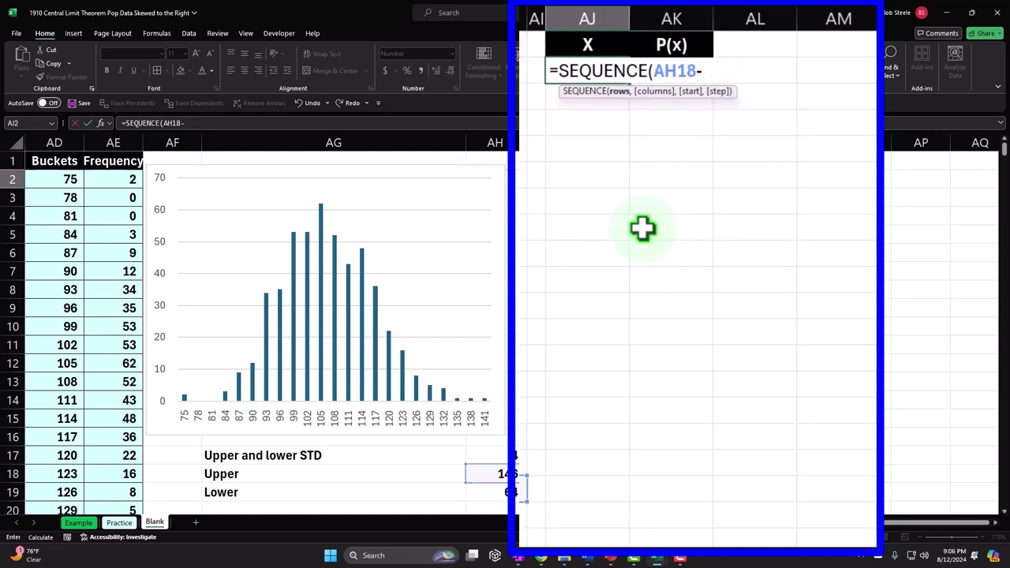
# Complete the AJ2 formula as =SEQUENCE(145-65+1,1,65,1) and check the X values down to the last row
pyautogui.write('145-')
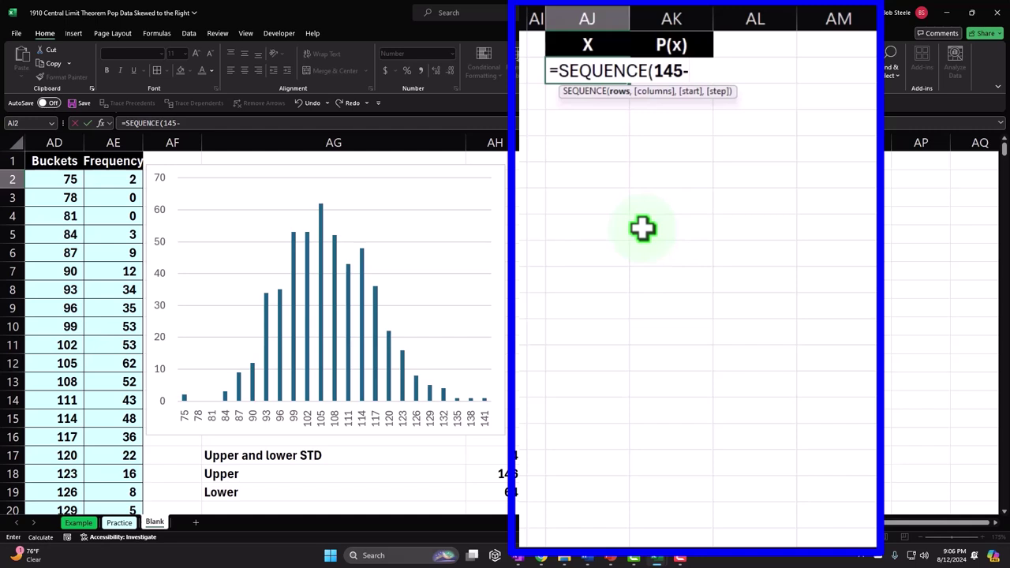
pyautogui.write('65')
pyautogui.write('+')
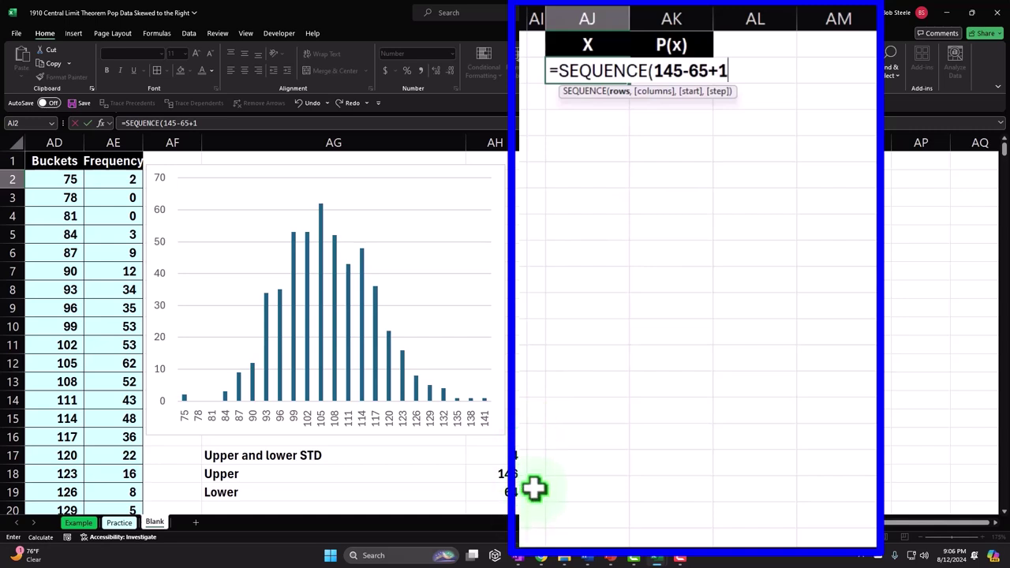
pyautogui.write('1)')
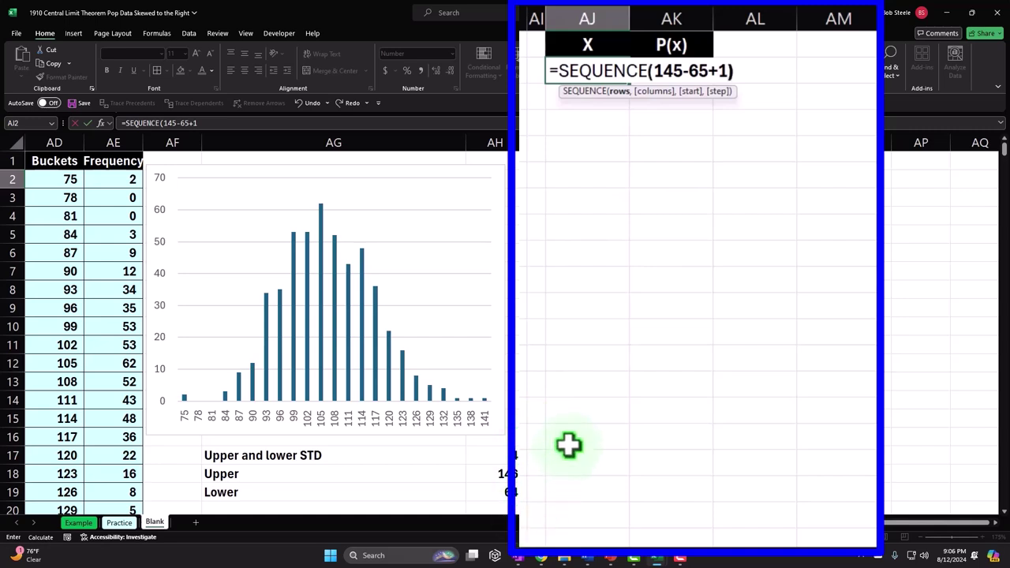
pyautogui.press('BackSpace')
pyautogui.write(',')
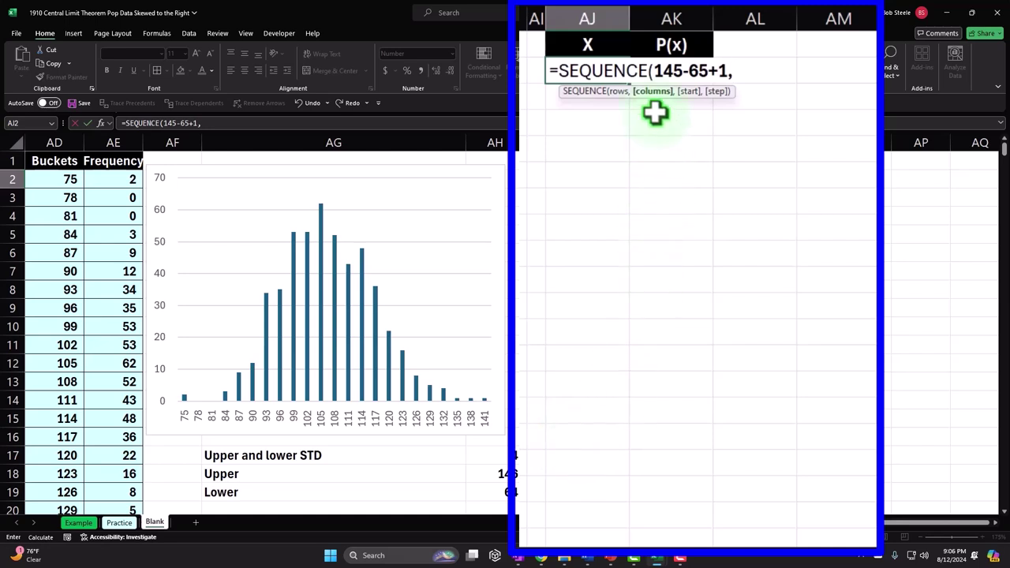
pyautogui.write('1,')
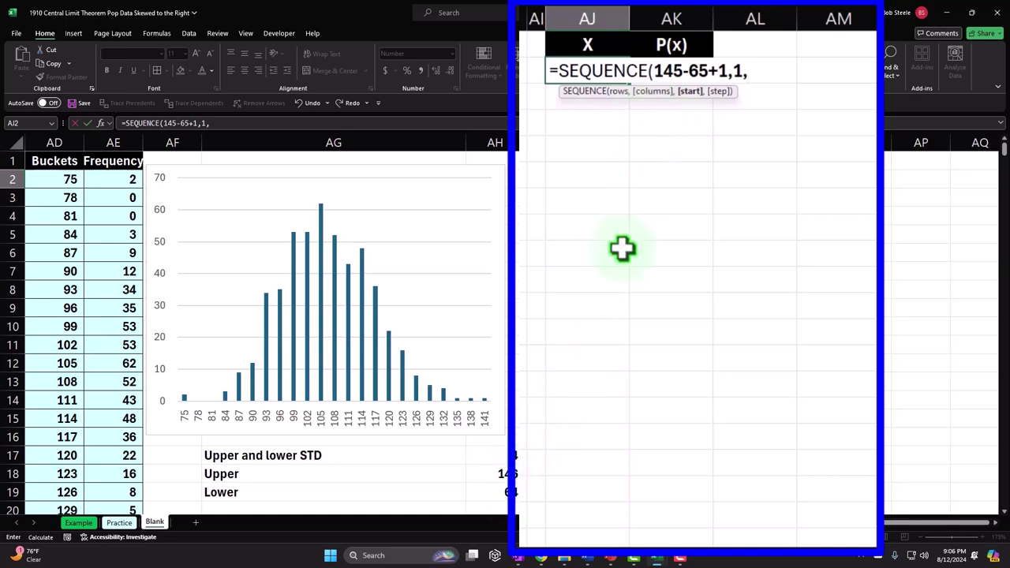
pyautogui.write('65,')
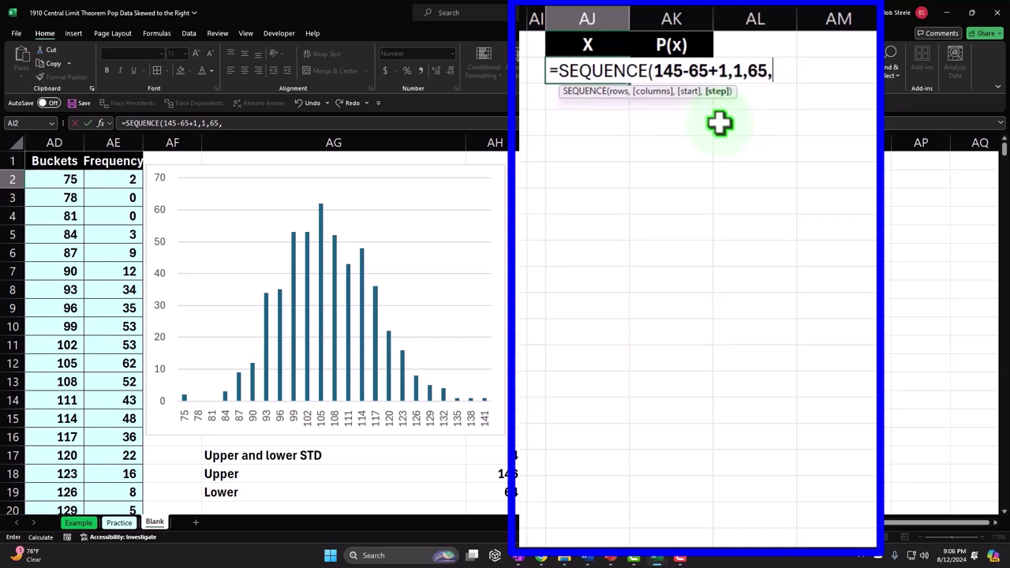
pyautogui.write('1)')
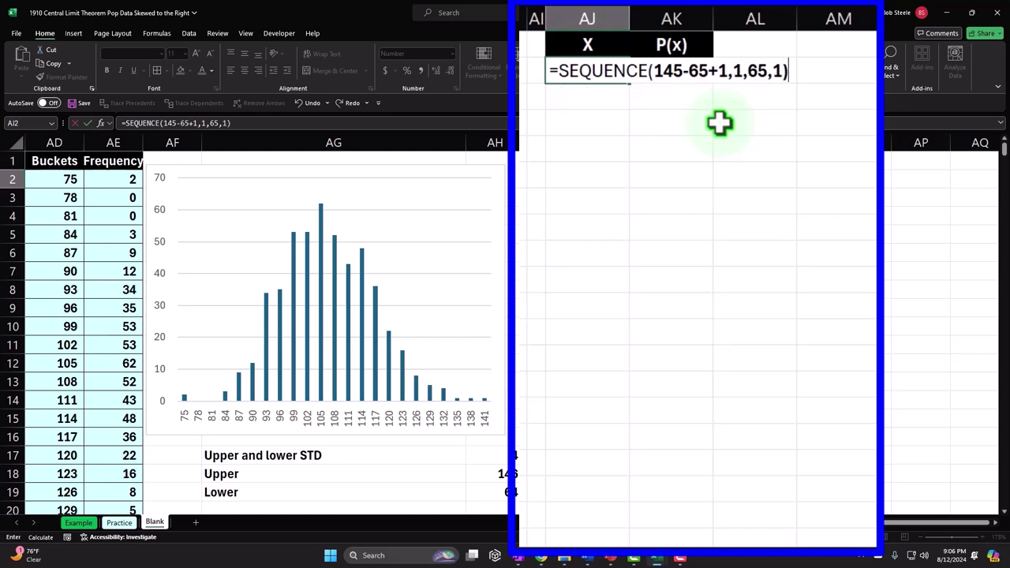
pyautogui.press('Return')
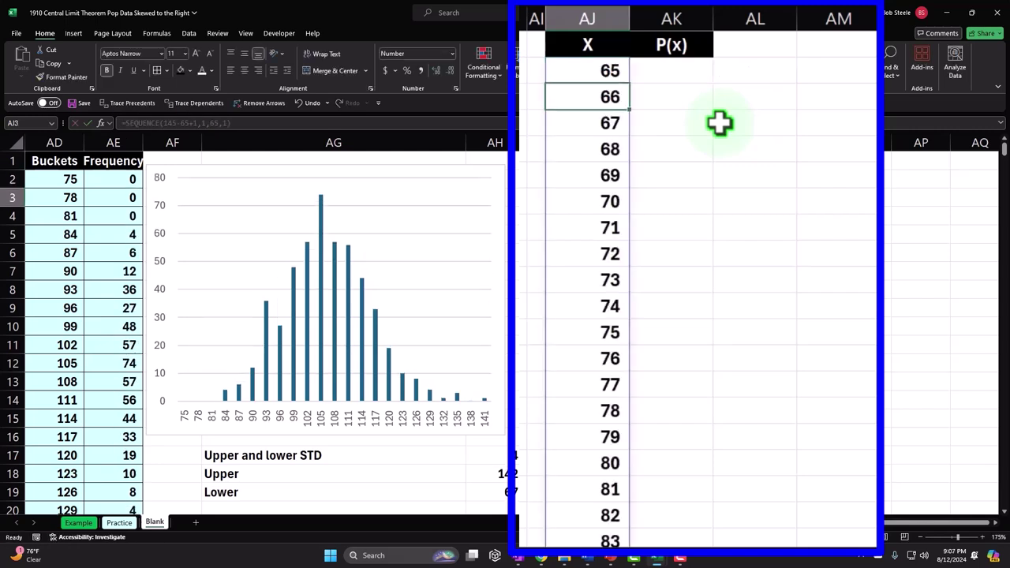
pyautogui.hotkey('ctrl', 'shift', 'Down')
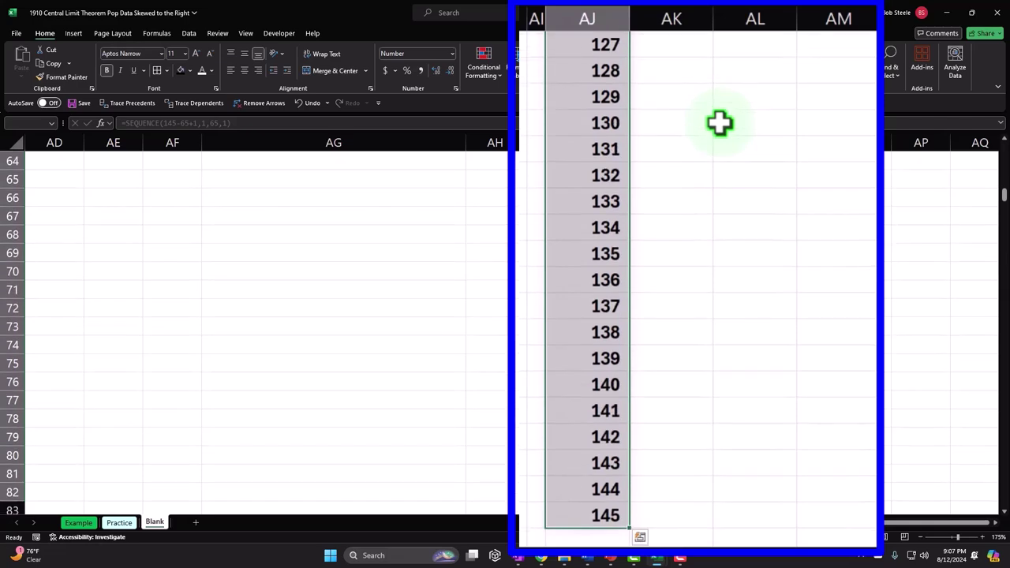
pyautogui.scroll(20, 715, 211)
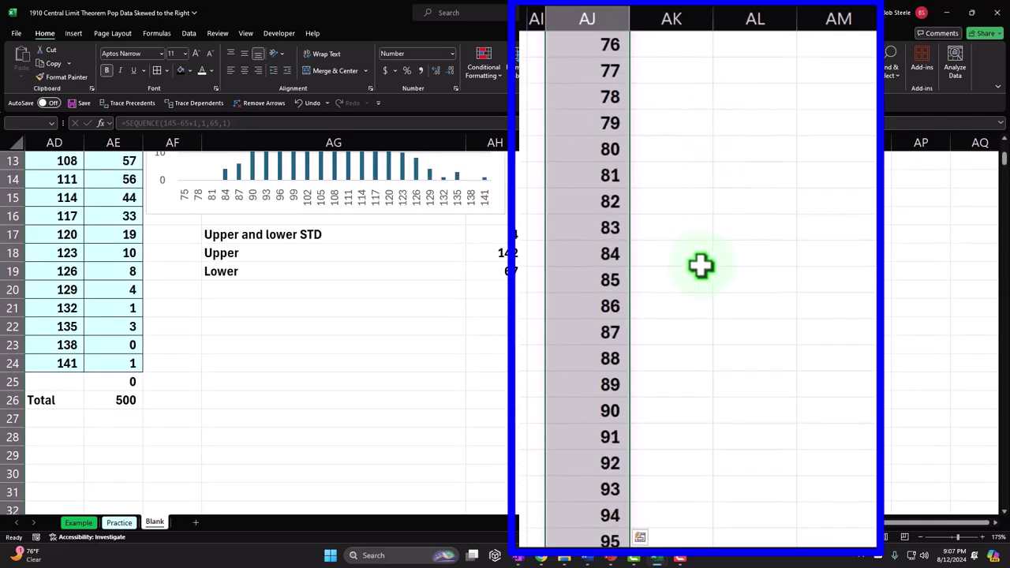
# Try filling the P(x) column from AK2 with a manual series starting 65, 66 down to 145, and clear it
pyautogui.click(675, 77)
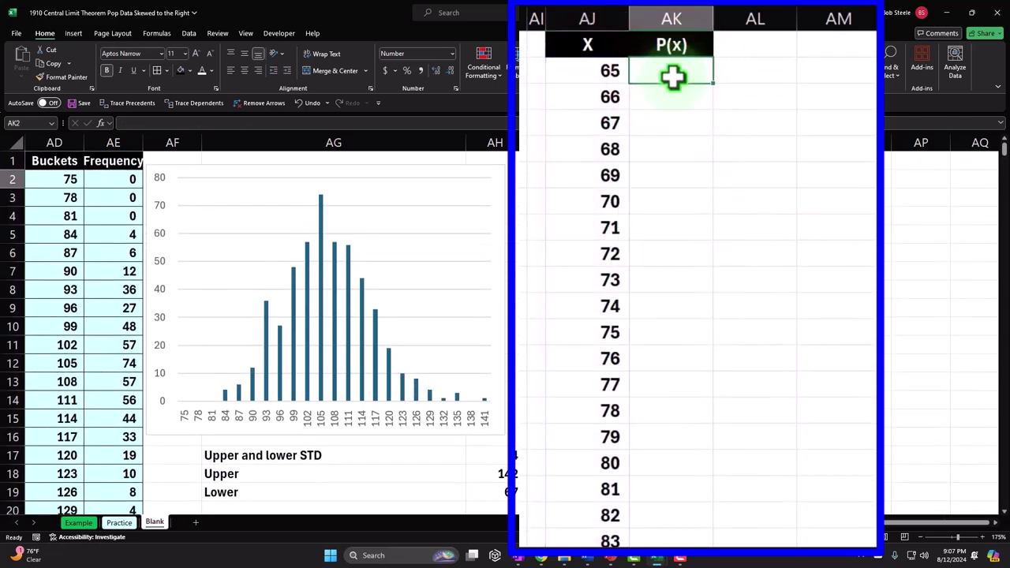
pyautogui.write('65')
pyautogui.press('Return')
pyautogui.write('66')
pyautogui.press('Return')
pyautogui.moveTo(671, 74)
pyautogui.mouseDown()
pyautogui.moveTo(672, 90)
pyautogui.moveTo(713, 113)
pyautogui.moveTo(686, 525)
pyautogui.moveTo(683, 503)
pyautogui.mouseUp()
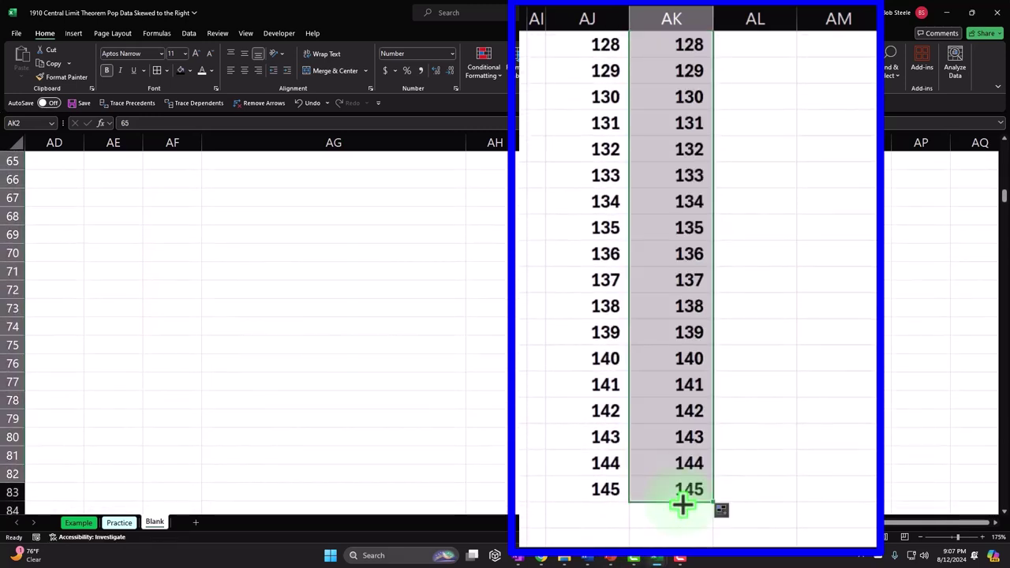
pyautogui.press('Delete')
pyautogui.scroll(20, 683, 504)
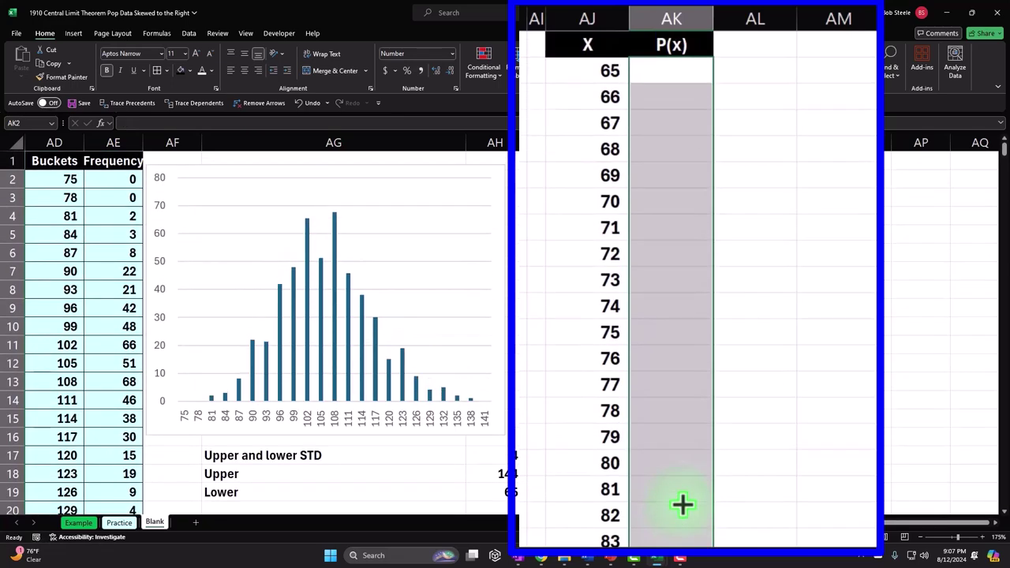
# Begin a NORM.DIST function in AK2 with the first X value, AJ2, as its x argument
pyautogui.click(671, 70)
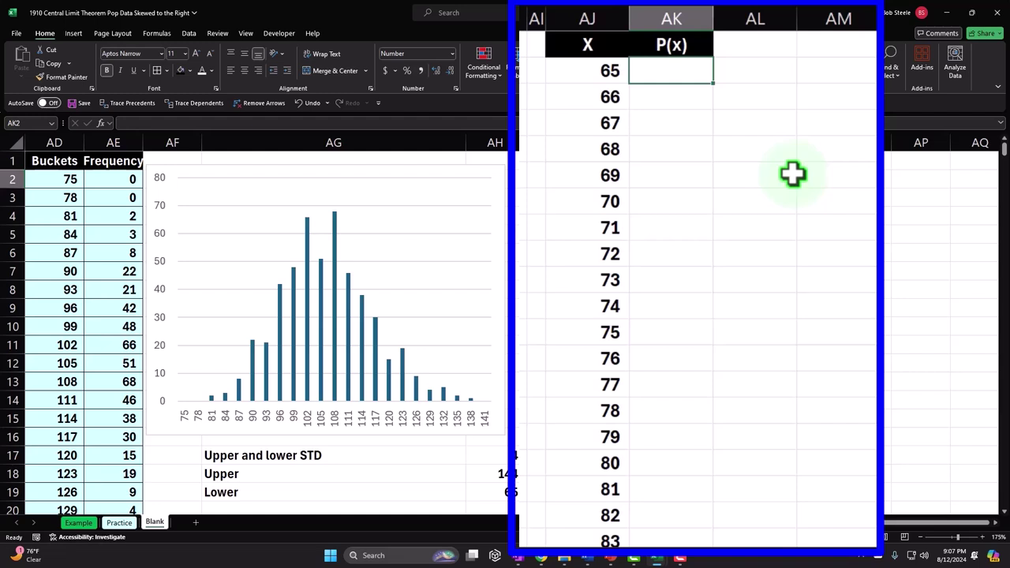
pyautogui.write('=')
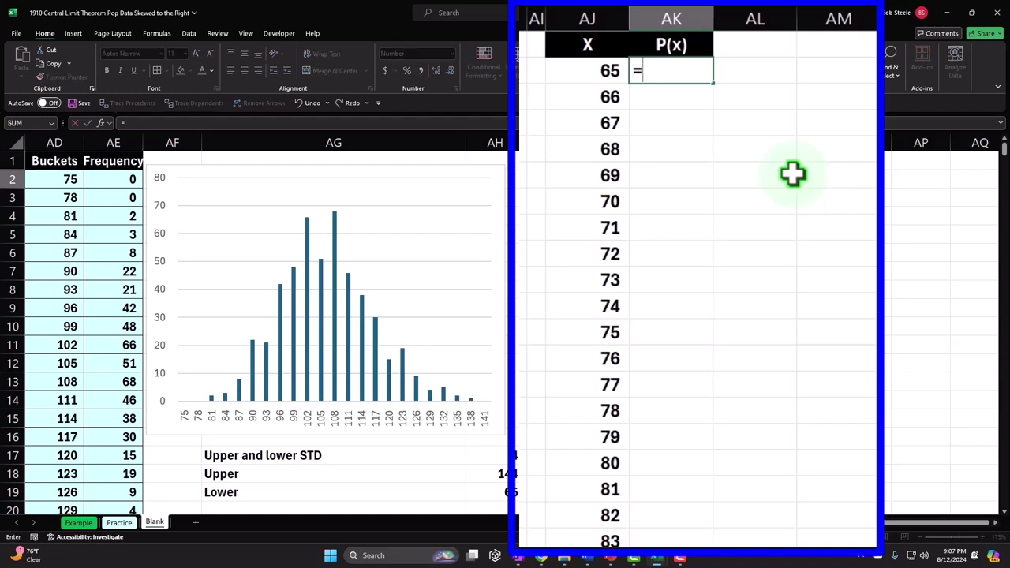
pyautogui.write('nor')
pyautogui.press('Tab')
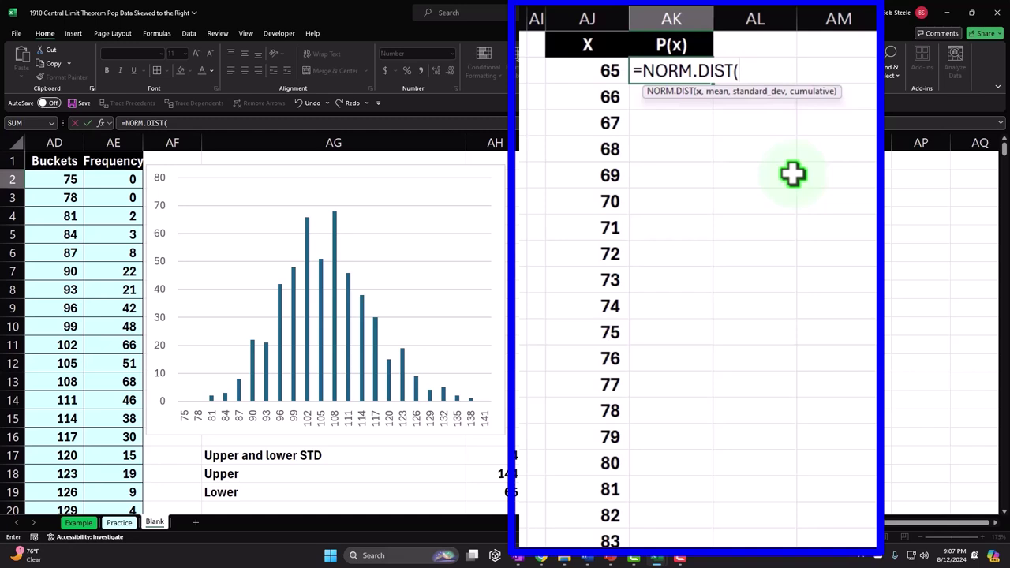
pyautogui.click(600, 71)
pyautogui.write(',')
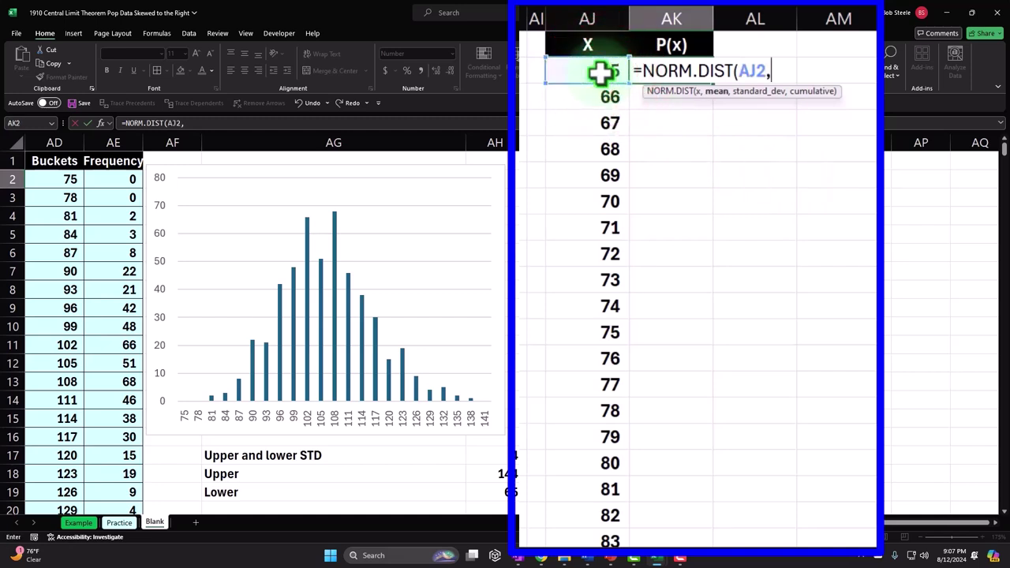
# Use the mean of means in AB1 as the function's mean argument, made absolute as $AB$1
pyautogui.click(521, 269)
pyautogui.press('Left')
pyautogui.press('Left')
pyautogui.press('Left')
pyautogui.press('Left')
pyautogui.press('Left')
pyautogui.press('Left')
pyautogui.press('Left')
pyautogui.press('Left')
pyautogui.press('Left')
pyautogui.press('Left')
pyautogui.press('Left')
pyautogui.press('Left')
pyautogui.press('Left')
pyautogui.press('Left')
pyautogui.press('Left')
pyautogui.press('Right')
pyautogui.press('Right')
pyautogui.press('Right')
pyautogui.press('Right')
pyautogui.press('Right')
pyautogui.press('Up')
pyautogui.press('Up')
pyautogui.press('Up')
pyautogui.press('Up')
pyautogui.press('Up')
pyautogui.press('Up')
pyautogui.press('Right')
pyautogui.press('Right')
pyautogui.press('Right')
pyautogui.press('Right')
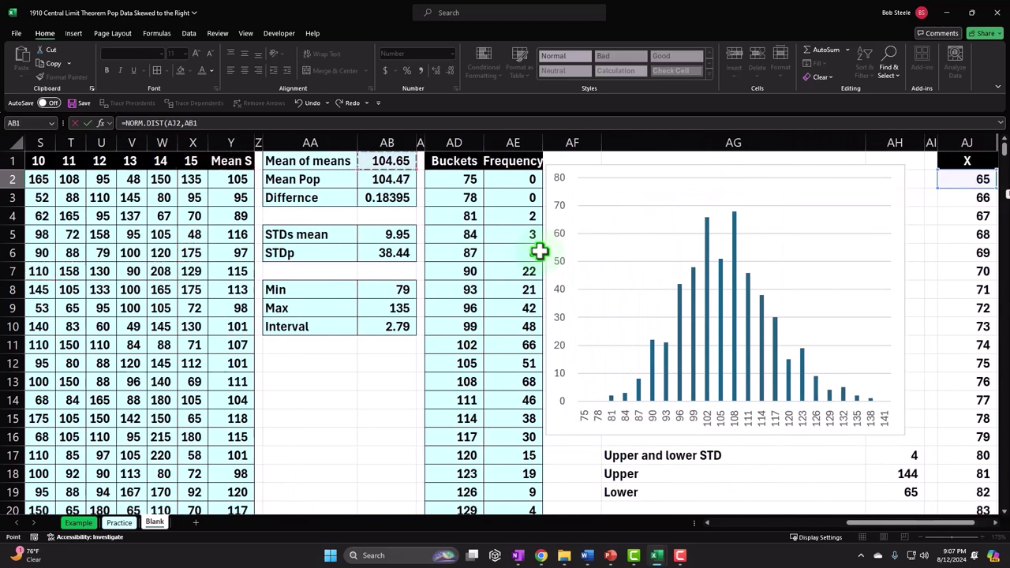
pyautogui.press('F4')
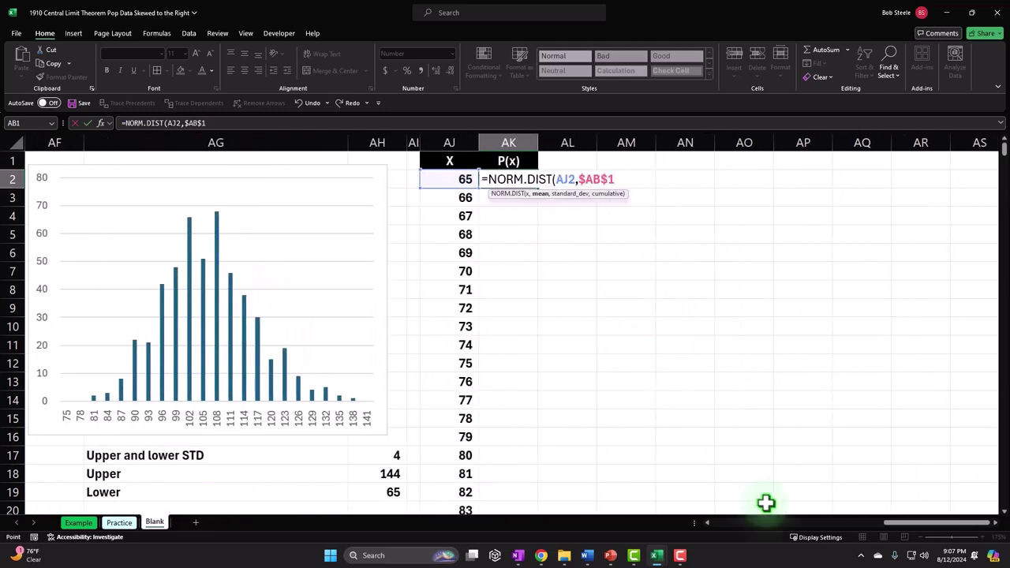
pyautogui.write(',')
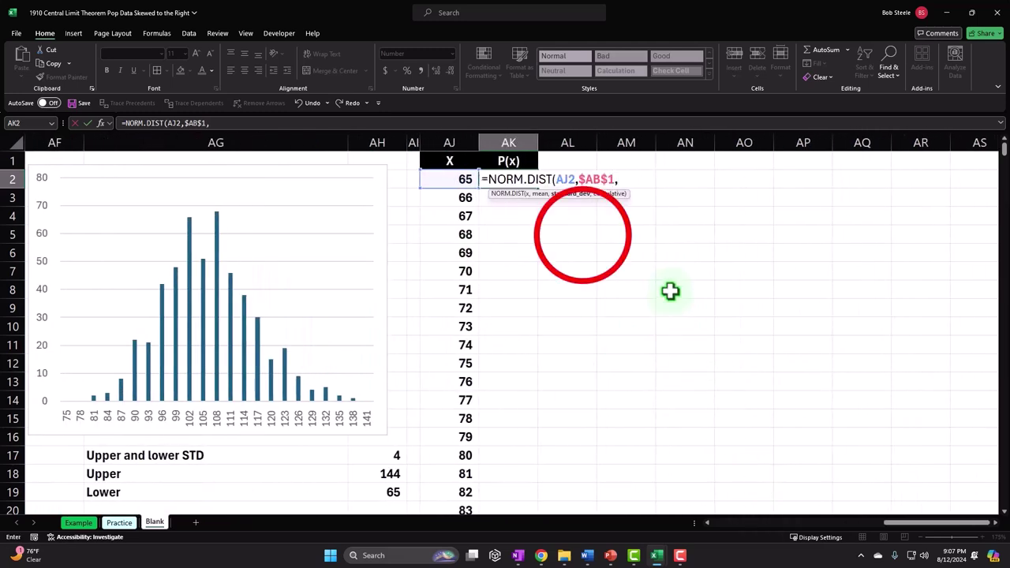
# Set the standard deviation argument to the absolute reference $AB$5 and cumulative to 0, completing the NORM.DIST formula
pyautogui.click(582, 234)
pyautogui.press('Left')
pyautogui.press('Left')
pyautogui.press('Left')
pyautogui.press('Left')
pyautogui.press('Left')
pyautogui.press('Left')
pyautogui.press('Left')
pyautogui.press('Left')
pyautogui.press('Left')
pyautogui.press('Left')
pyautogui.press('Left')
pyautogui.press('Left')
pyautogui.press('Left')
pyautogui.press('Left')
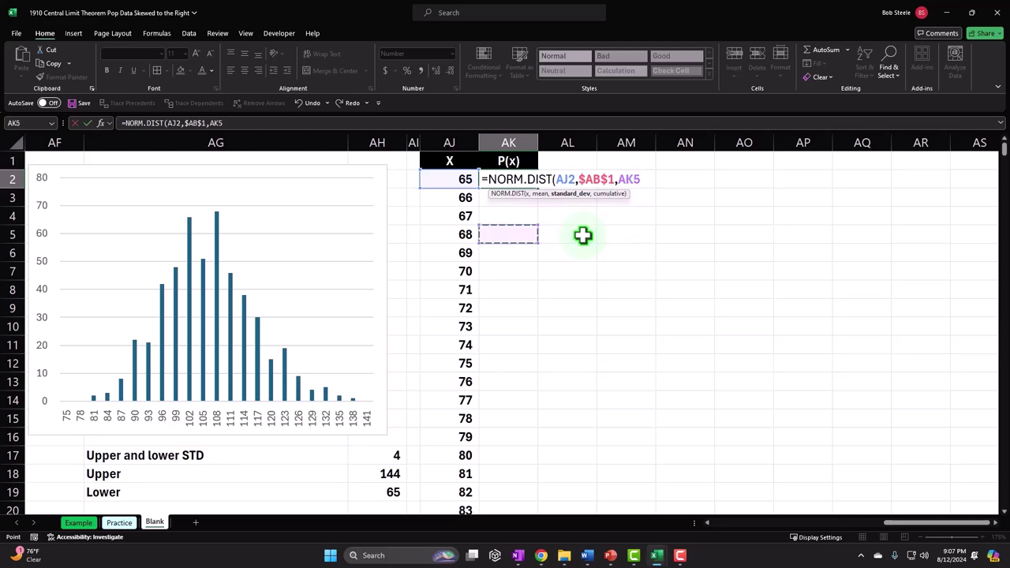
pyautogui.press('Right')
pyautogui.press('Right')
pyautogui.press('Right')
pyautogui.press('Right')
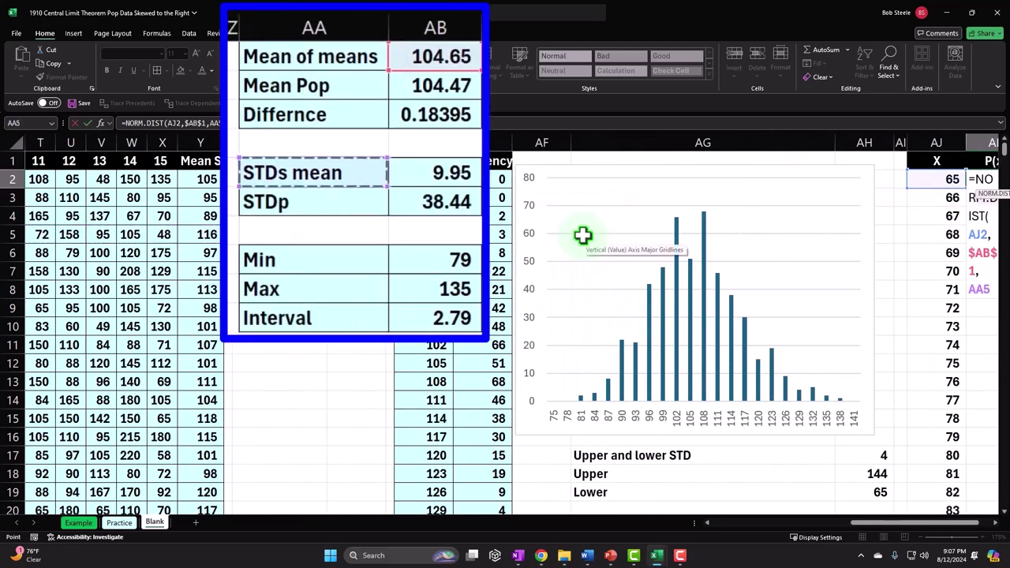
pyautogui.moveTo(881, 521); pyautogui.dragTo(998, 532)
pyautogui.click(997, 532)
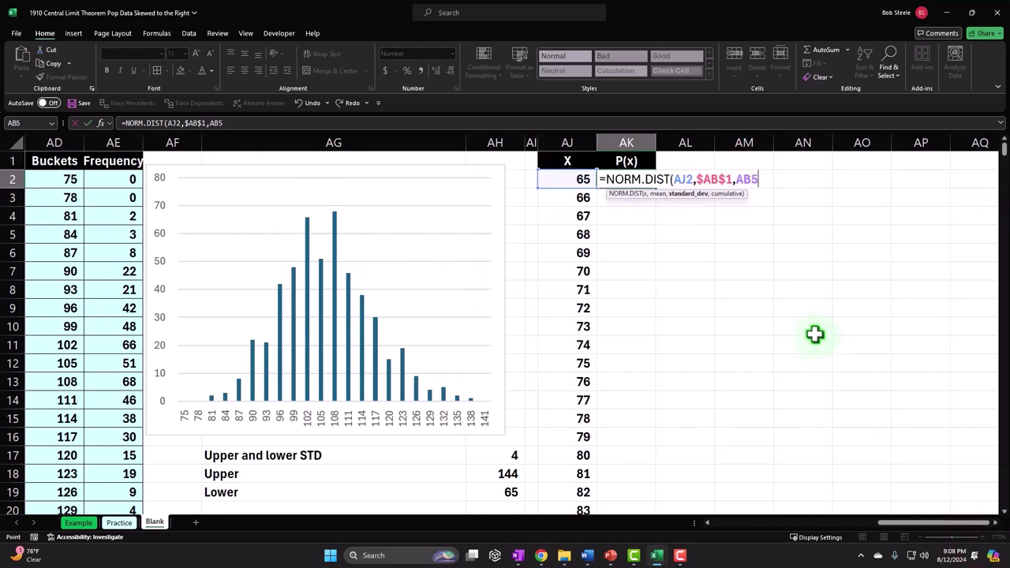
pyautogui.press('F4')
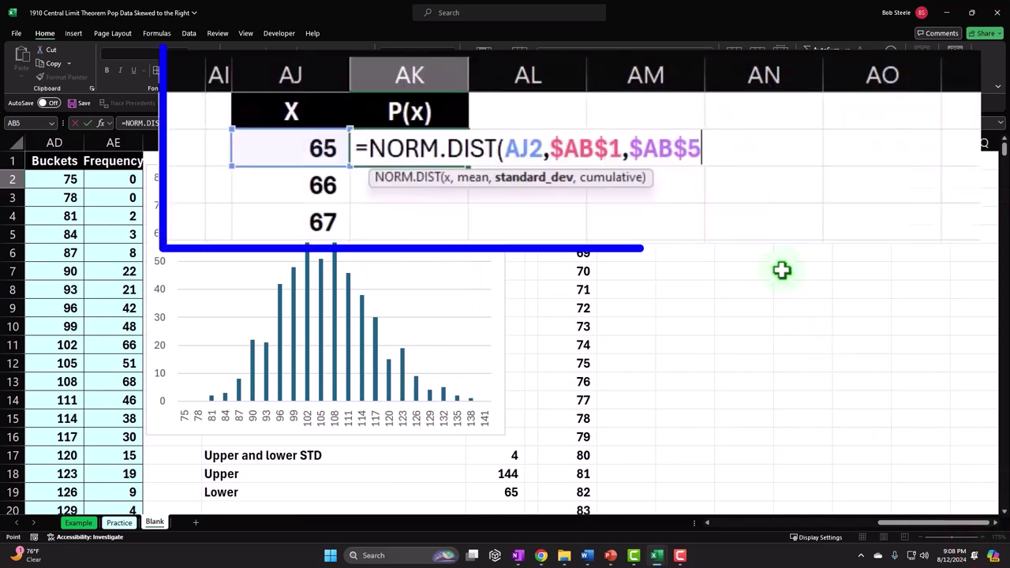
pyautogui.write(',')
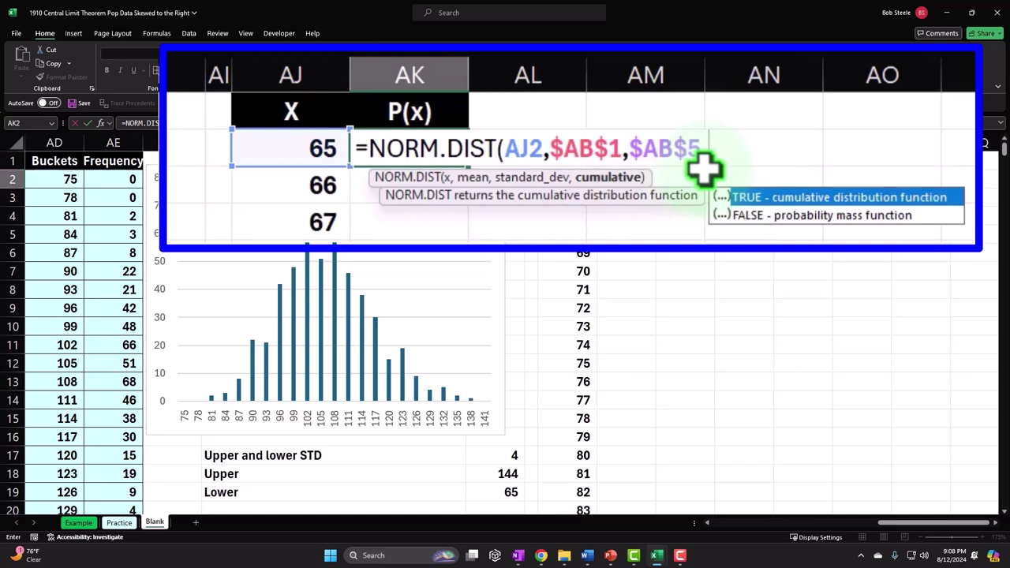
pyautogui.write('0')
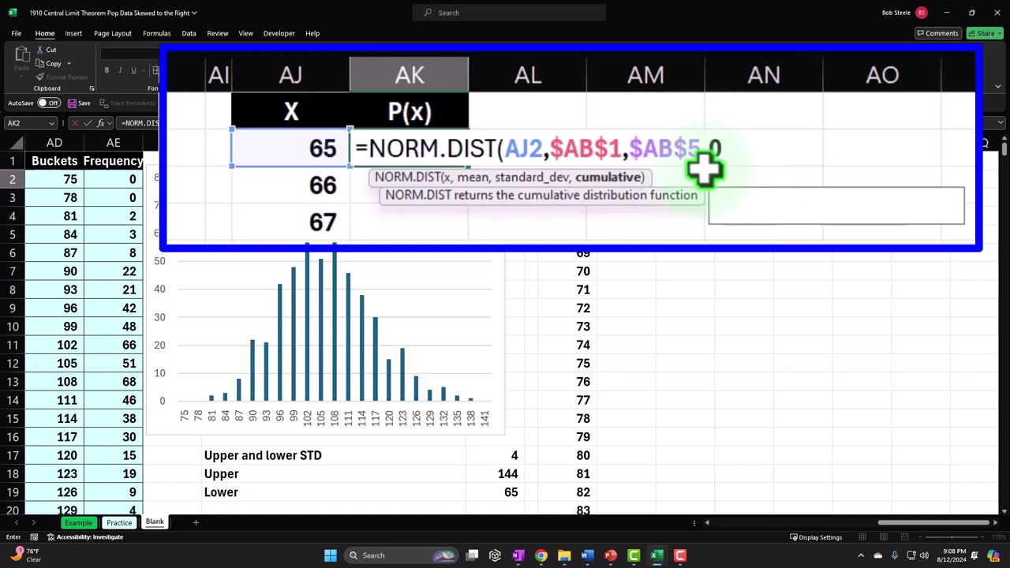
pyautogui.press('Return')
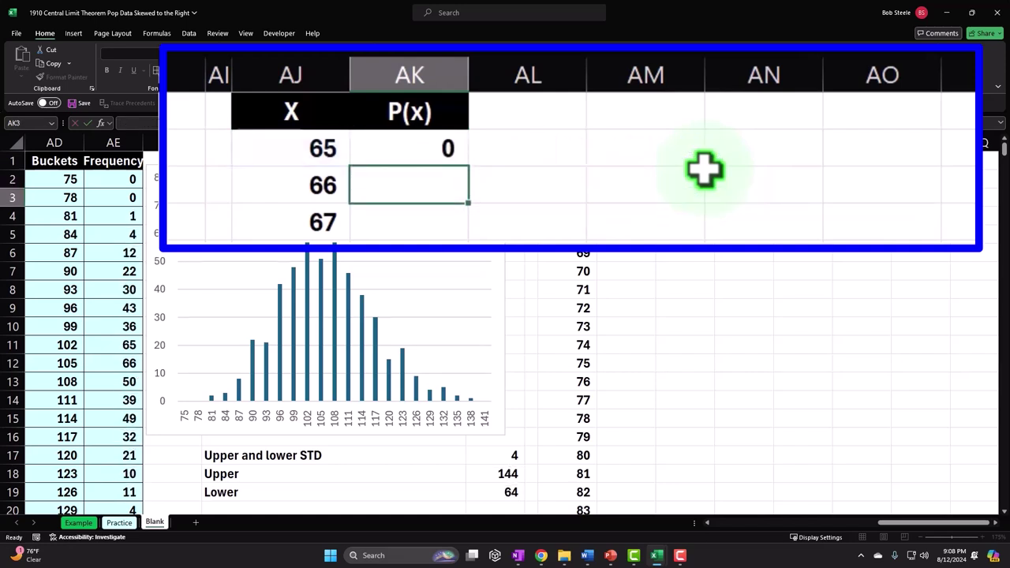
# Format the first P(x) value in AK2 as a percentage with two decimal places
pyautogui.click(608, 182)
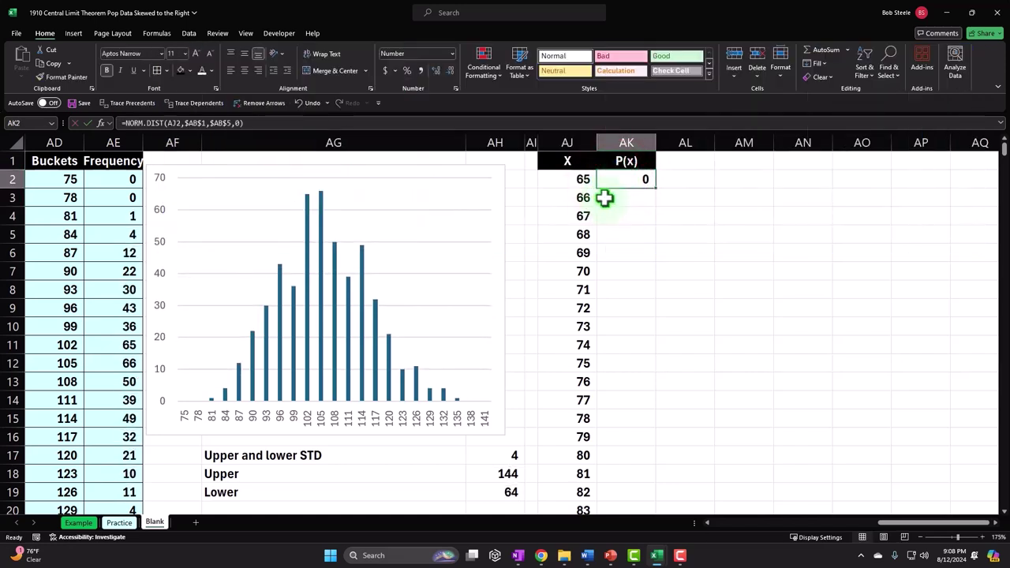
pyautogui.click(408, 71)
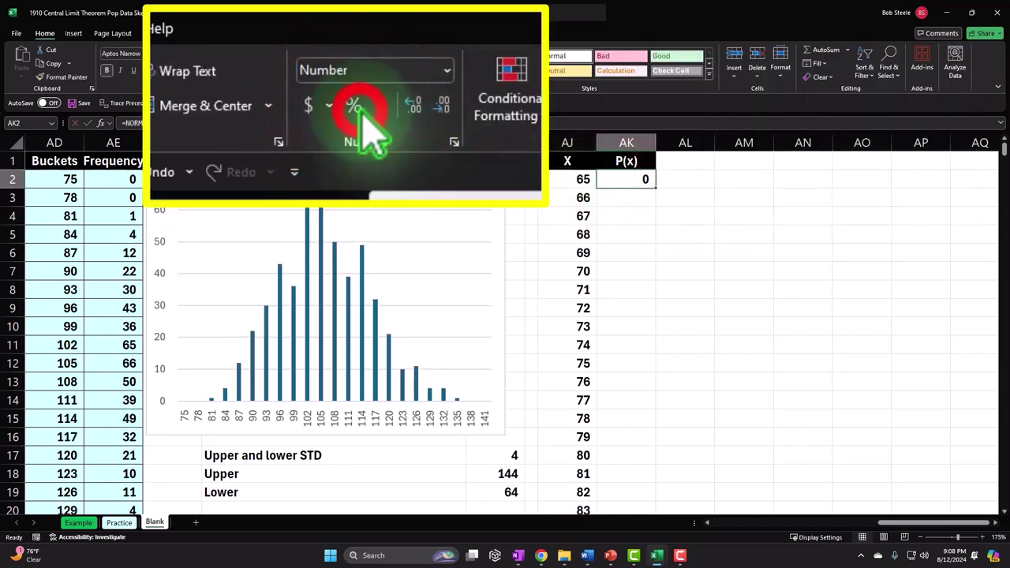
pyautogui.click(438, 70)
pyautogui.click(438, 71)
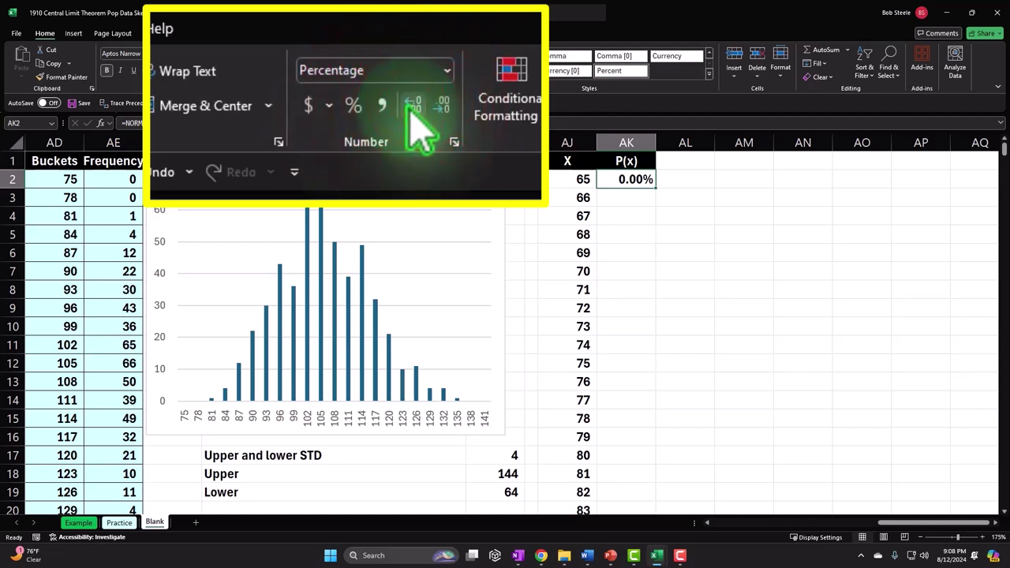
# Copy the AK2 formula down alongside all X values to AK82 and check the sum of the P(x) column
pyautogui.click(657, 189)
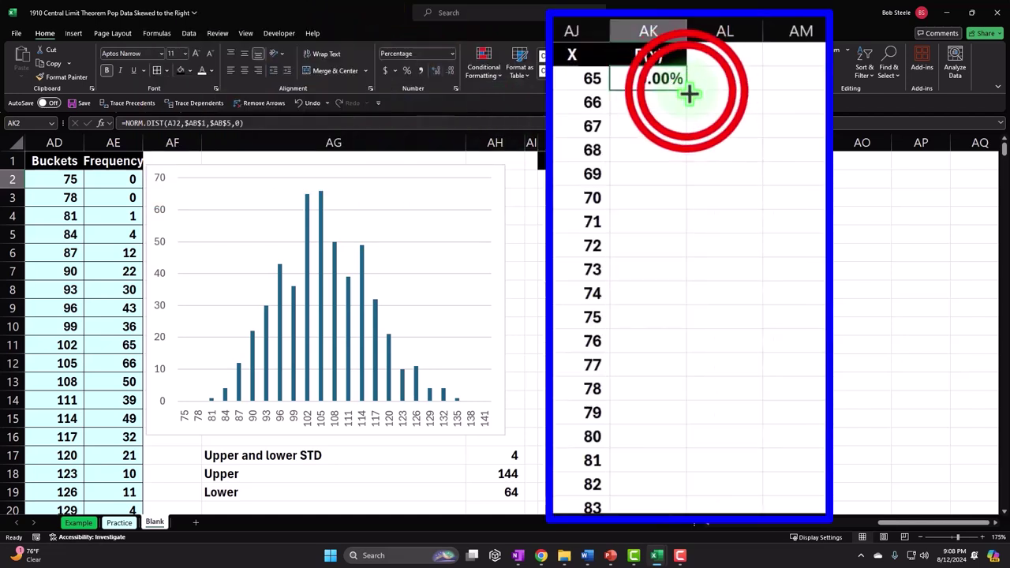
pyautogui.doubleClick(689, 94)
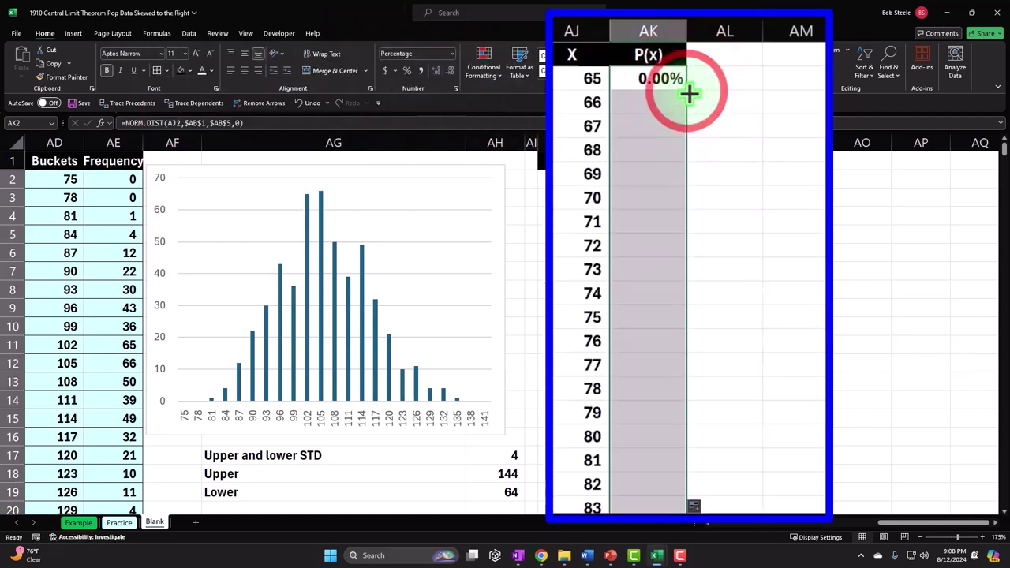
pyautogui.doubleClick(656, 150)
pyautogui.press('Return')
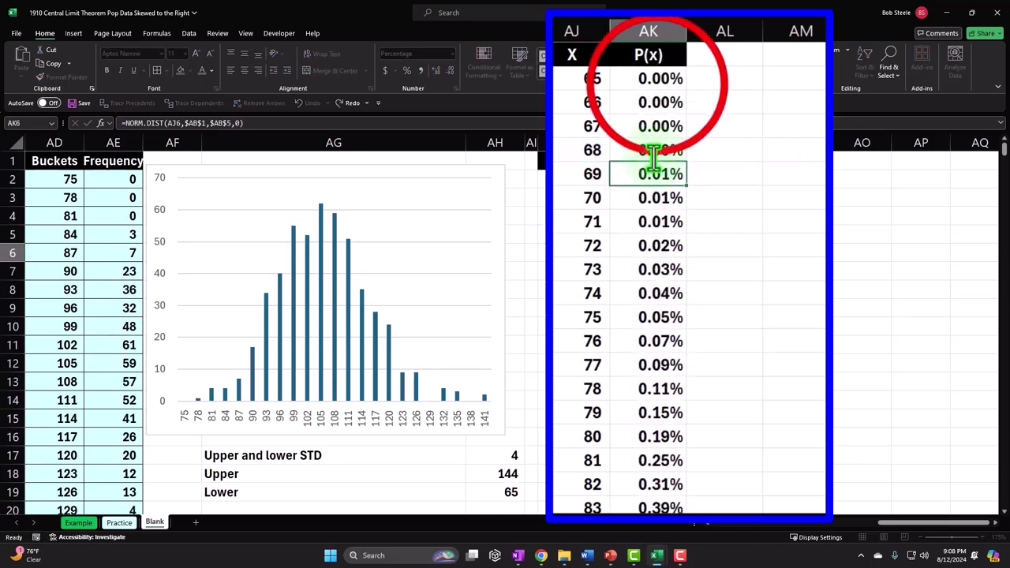
pyautogui.click(656, 79)
pyautogui.hotkey('ctrl', 'shift', 'Down')
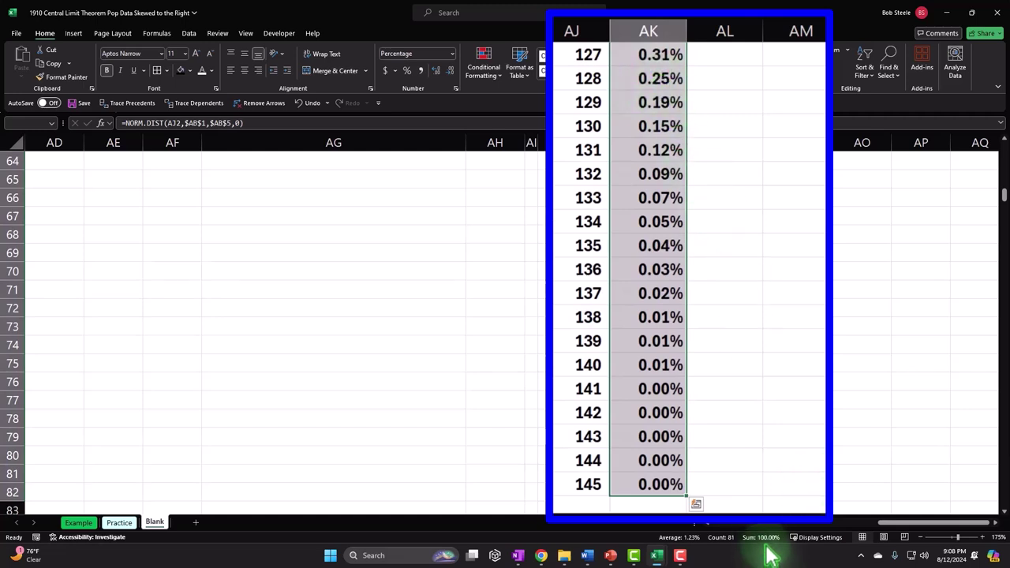
# Apply cell borders and the light blue fill to the X and P(x) values in AJ2:AK82
pyautogui.moveTo(598, 480); pyautogui.dragTo(654, 176)
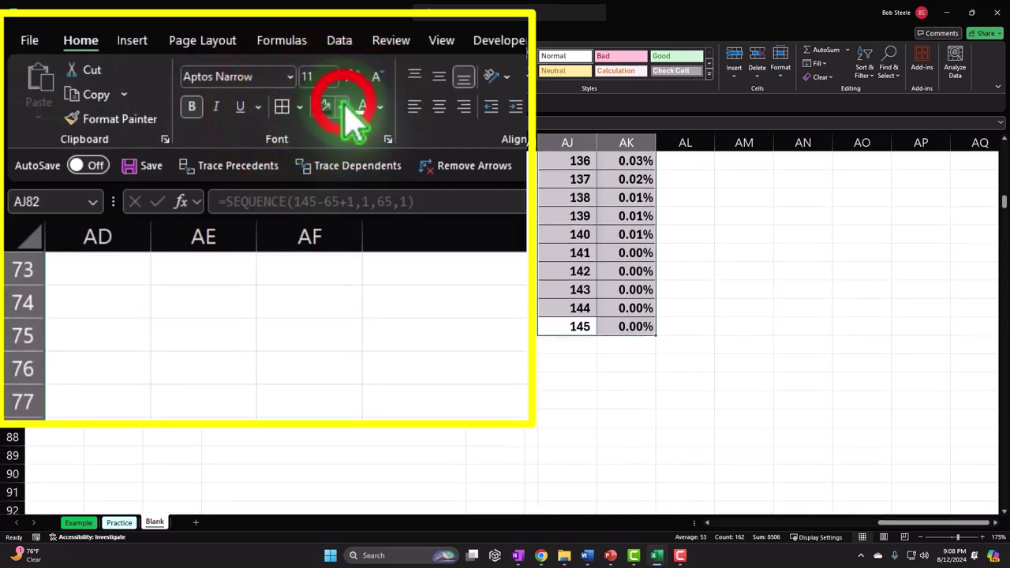
pyautogui.click(342, 107)
pyautogui.click(323, 338)
pyautogui.moveTo(1003, 199); pyautogui.dragTo(1002, 150)
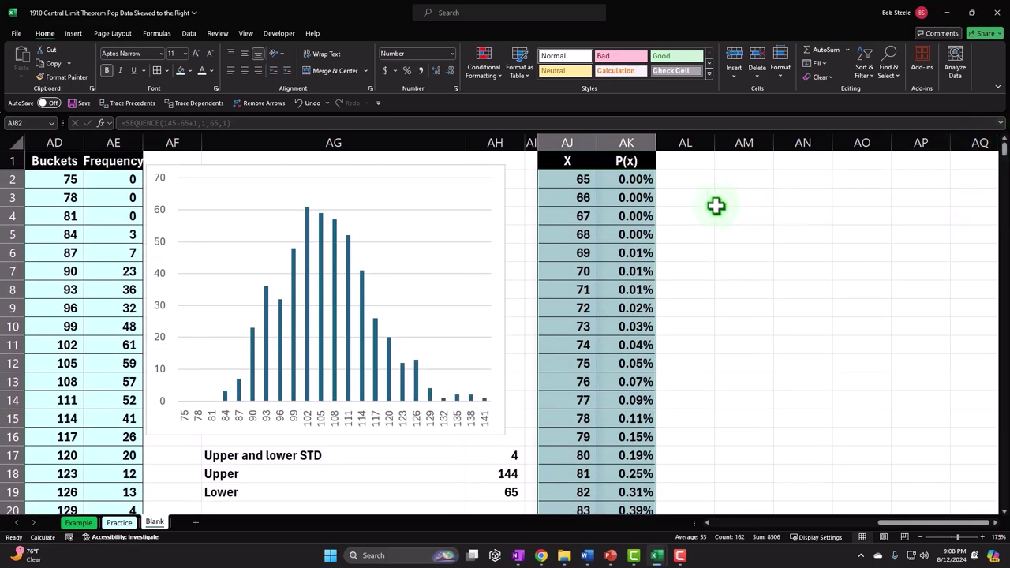
# Add the header z in AL1 and give it the formatting of the P(x) header
pyautogui.click(681, 161)
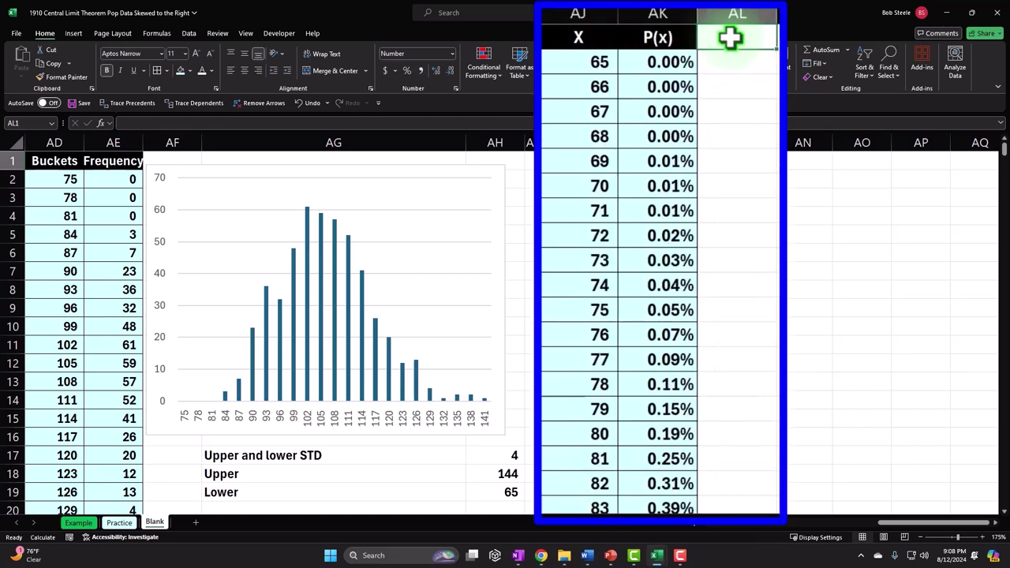
pyautogui.write('z')
pyautogui.press('Left')
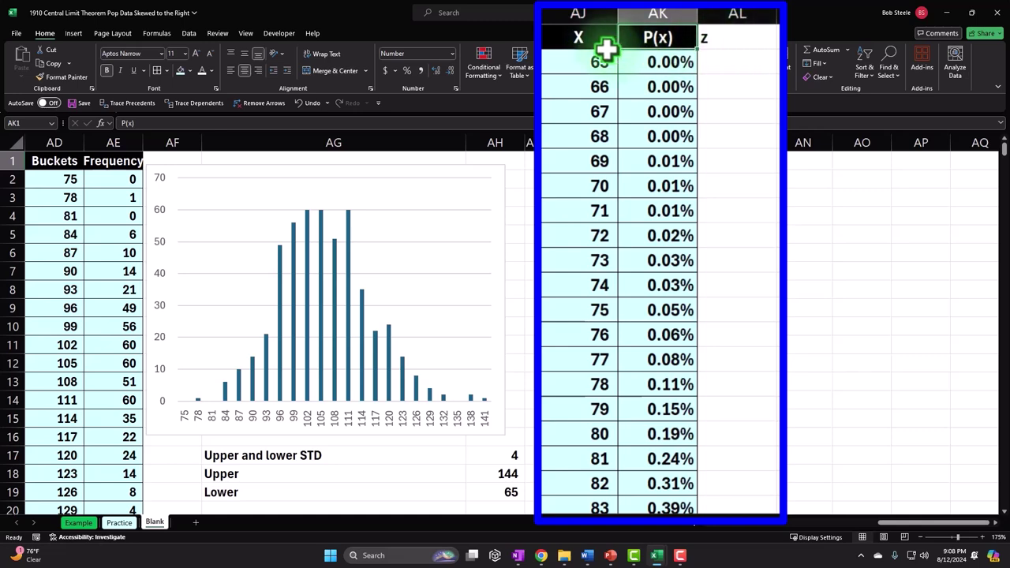
pyautogui.click(84, 103)
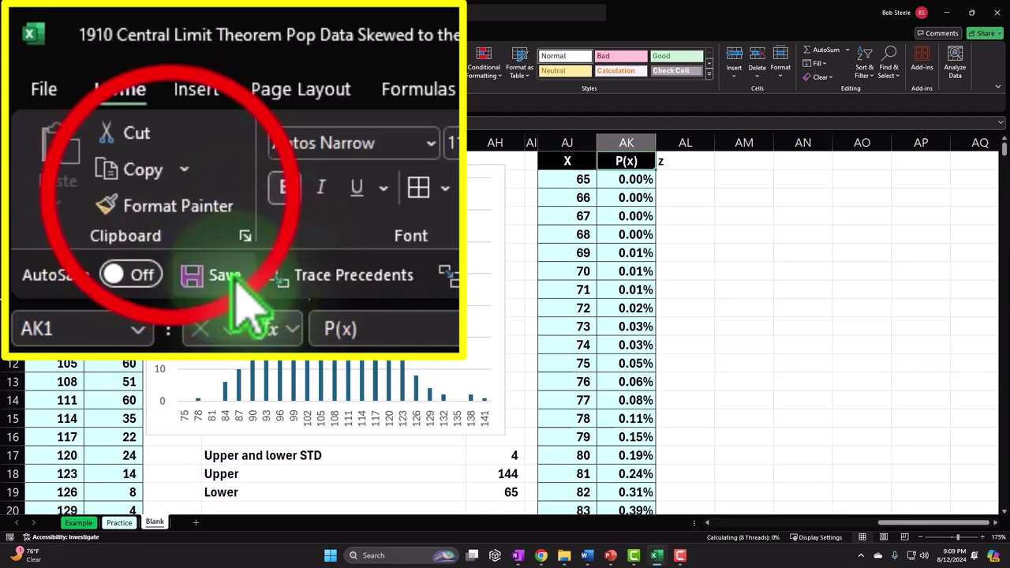
pyautogui.click(175, 207)
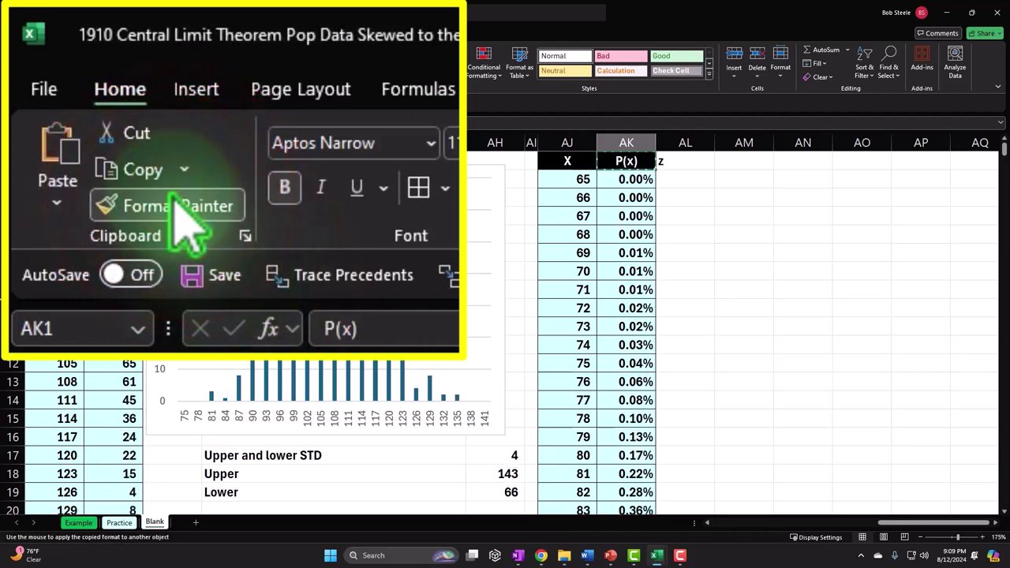
pyautogui.click(686, 161)
# Begin the z-score formula in AL2 by subtracting the mean of means from the first X value, =(AJ2-AB1)
pyautogui.click(690, 182)
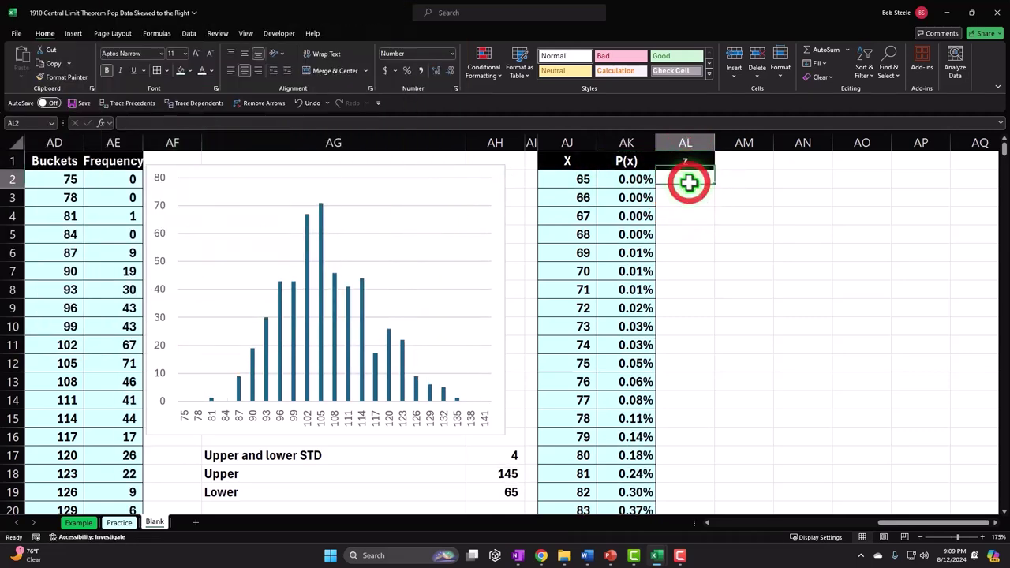
pyautogui.write('=')
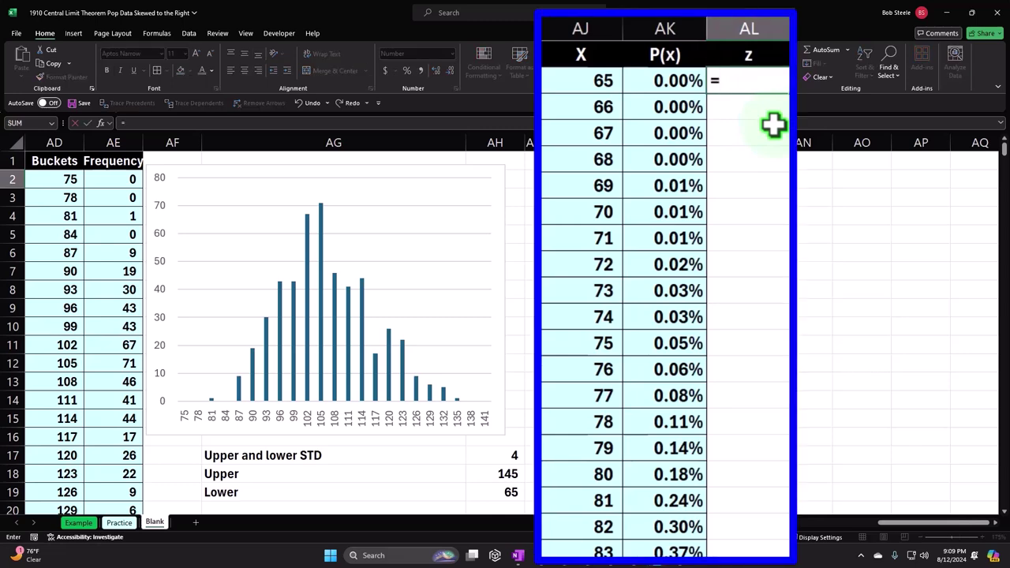
pyautogui.write('(')
pyautogui.press('Left')
pyautogui.press('Left')
pyautogui.write('-')
pyautogui.press('Left')
pyautogui.press('Left')
pyautogui.press('Left')
pyautogui.press('Left')
pyautogui.press('Left')
pyautogui.press('Left')
pyautogui.press('Left')
pyautogui.press('Left')
pyautogui.press('Left')
pyautogui.press('Left')
pyautogui.press('Left')
pyautogui.press('Left')
pyautogui.press('Left')
pyautogui.press('Left')
pyautogui.press('Left')
pyautogui.press('Left')
pyautogui.press('Right')
pyautogui.press('Right')
pyautogui.press('Right')
pyautogui.press('Right')
pyautogui.press('Up')
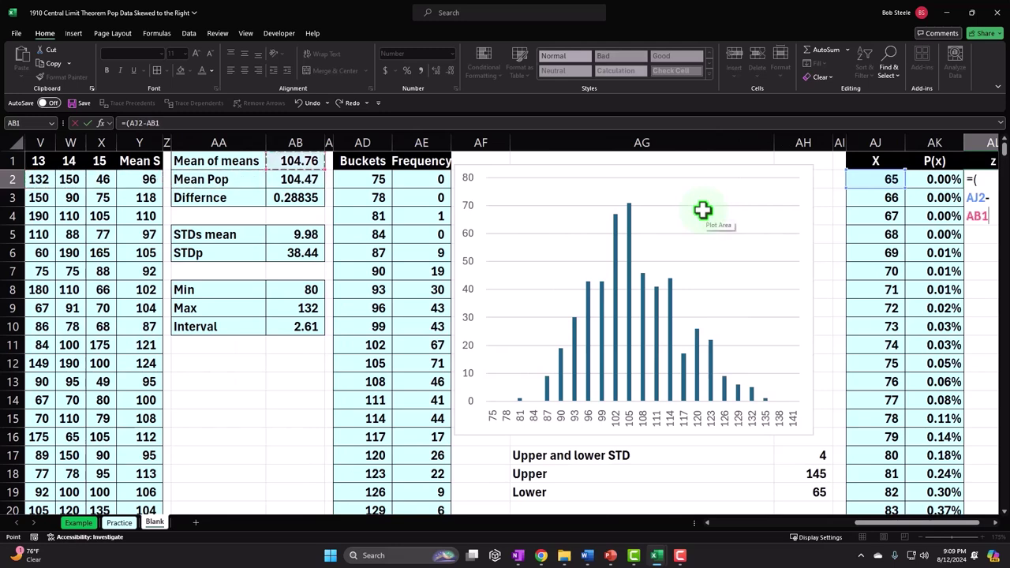
pyautogui.write(')')
# Divide the difference by the STDs mean in AB5 and make both references absolute, completing =(AJ2-$AB$1)/$AB$5
pyautogui.moveTo(938, 529); pyautogui.dragTo(995, 537)
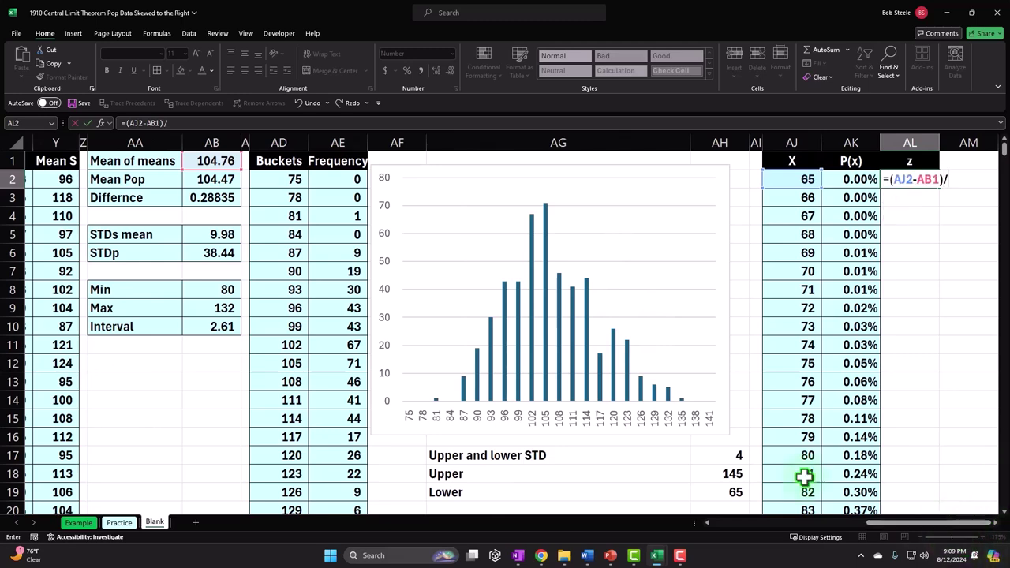
pyautogui.click(225, 235)
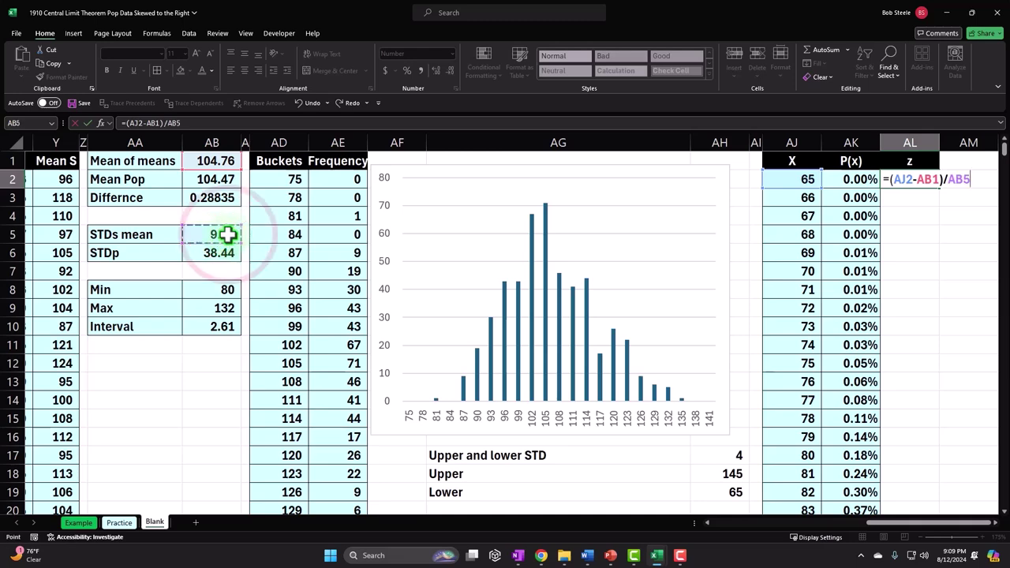
pyautogui.click(994, 523)
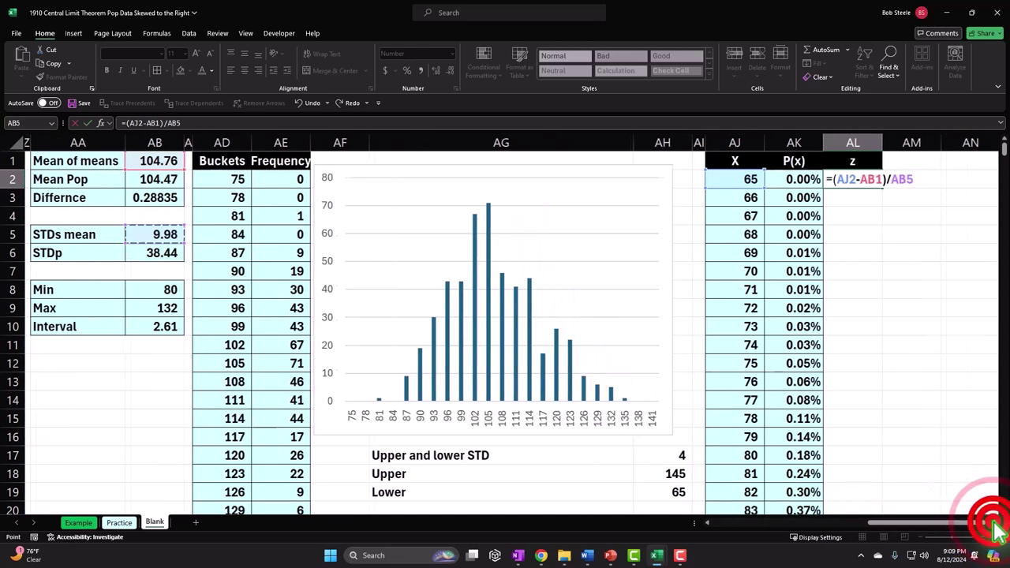
pyautogui.click(711, 180)
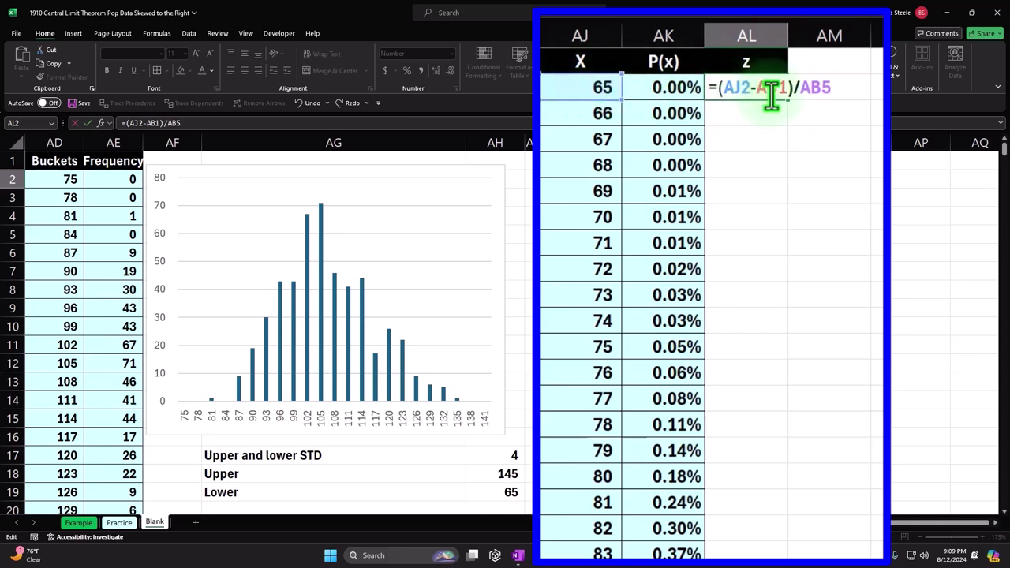
pyautogui.press('F4')
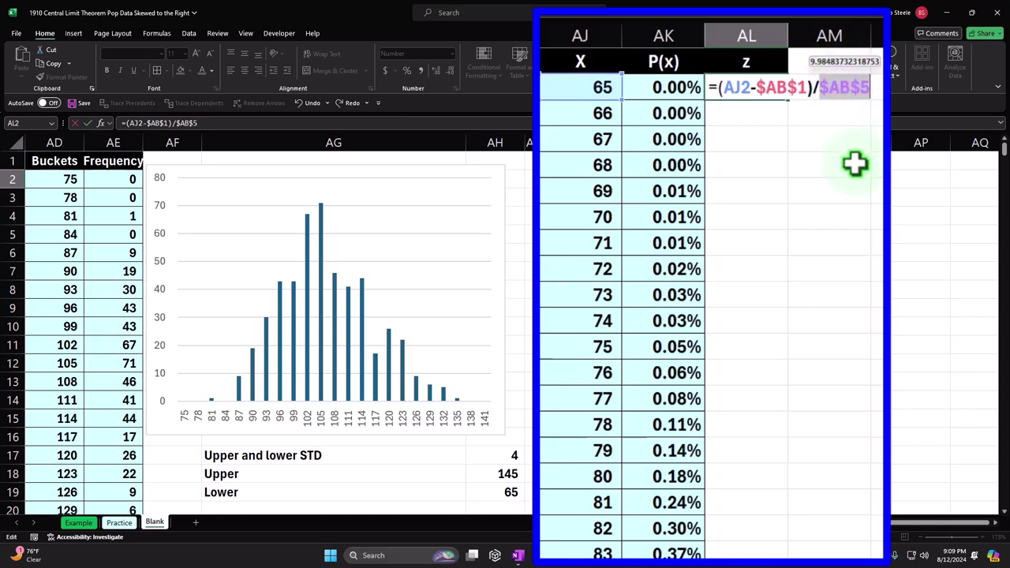
pyautogui.press('Return')
# Show the AL2 z-score with two decimal places and copy its formula down alongside all X values
pyautogui.click(744, 87)
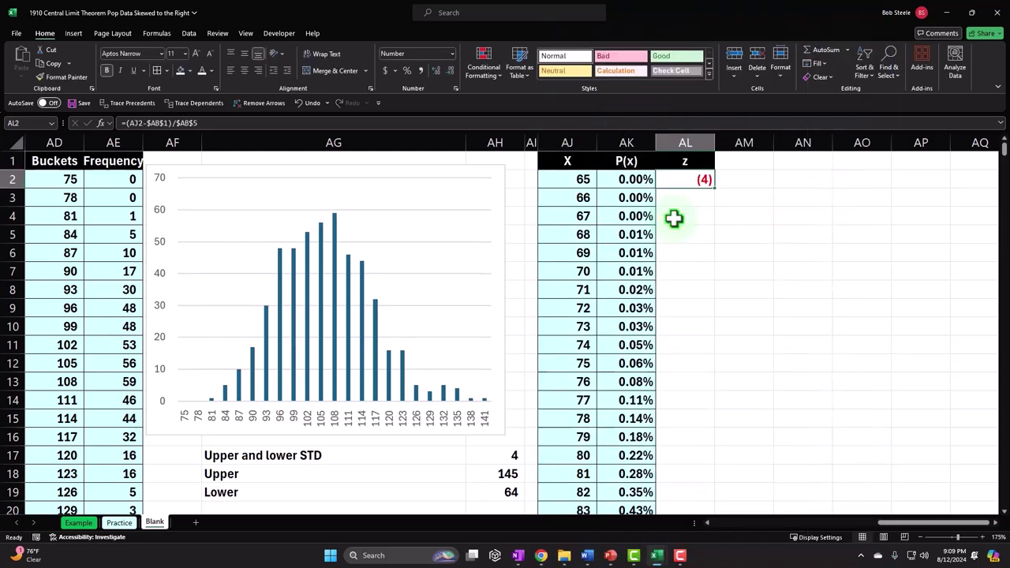
pyautogui.click(238, 71)
pyautogui.click(238, 71)
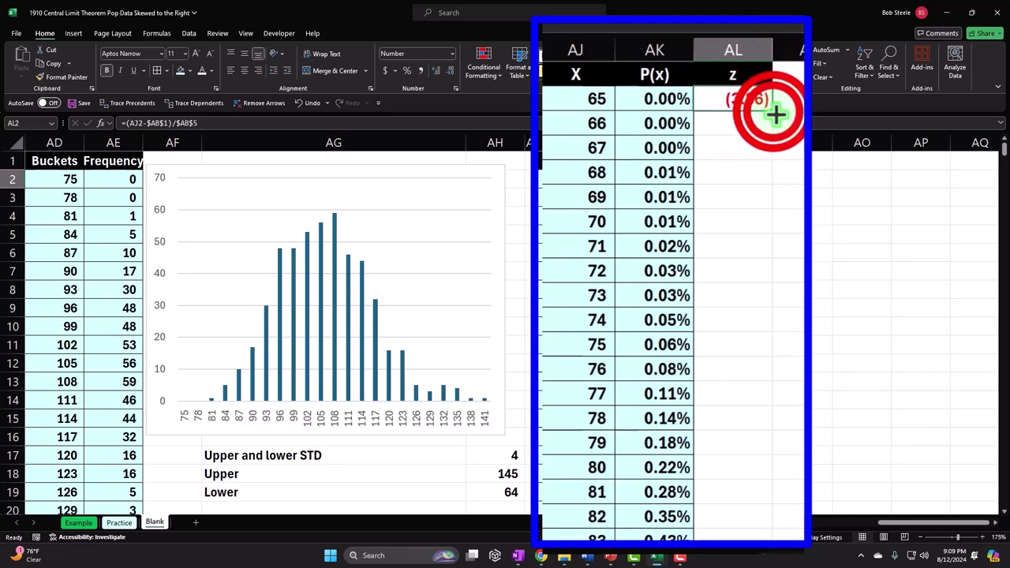
pyautogui.doubleClick(776, 115)
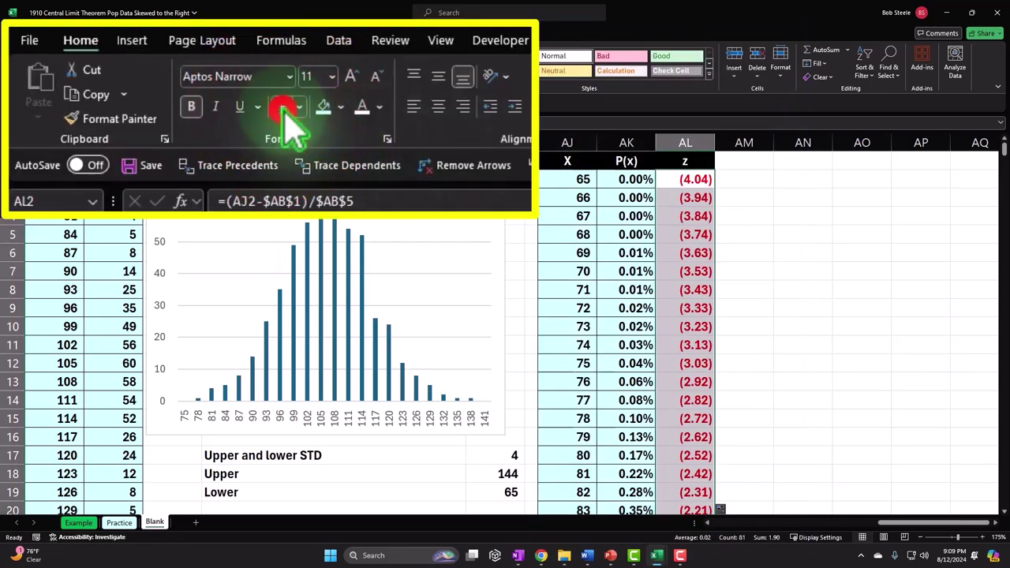
# Apply cell borders and the light blue fill to the z-scores in column AL
pyautogui.click(285, 110)
pyautogui.click(322, 109)
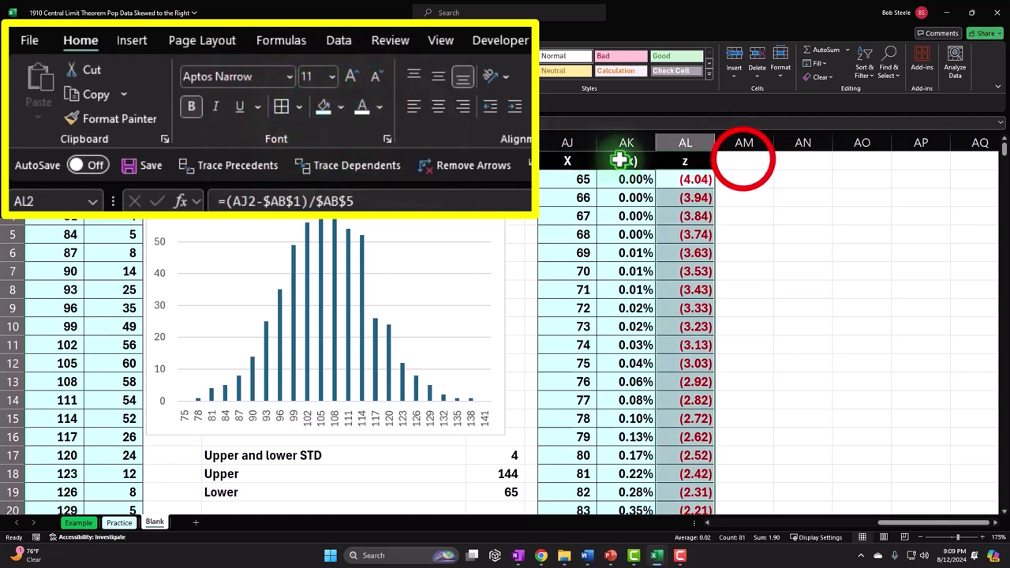
pyautogui.click(744, 160)
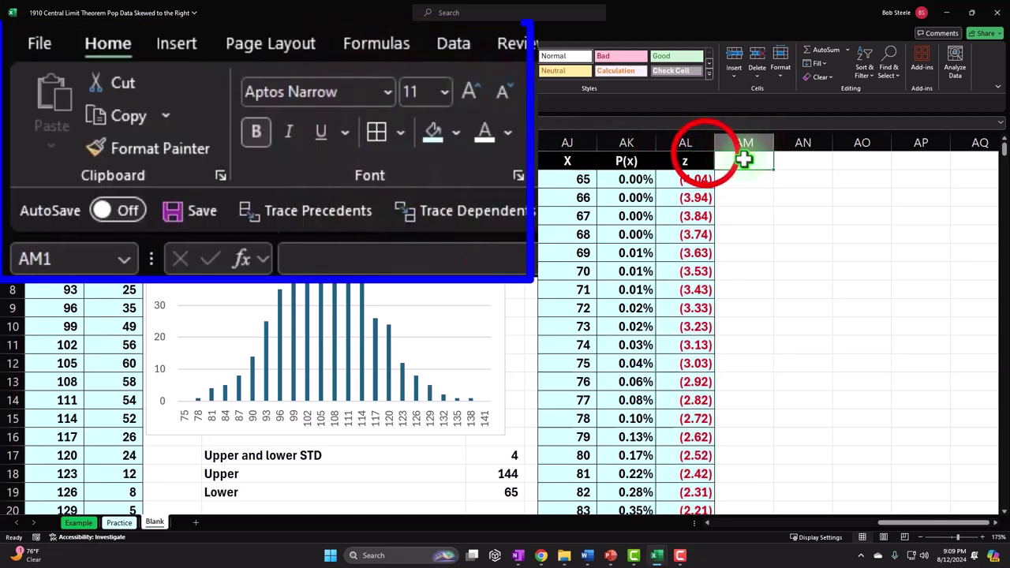
# Copy the z header's black formatting to the neighbouring cell AM1
pyautogui.click(706, 158)
pyautogui.click(43, 76)
pyautogui.click(130, 150)
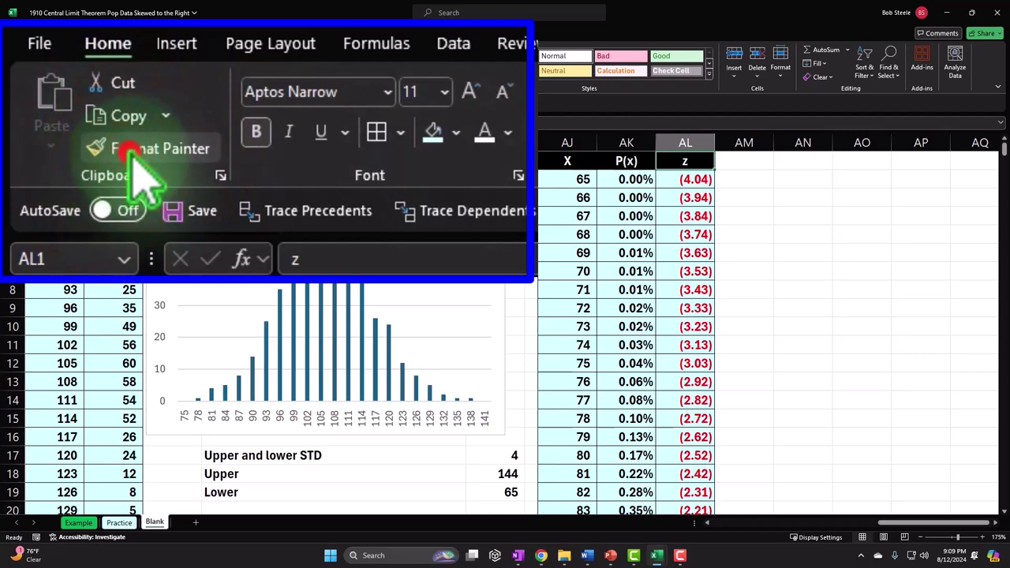
# Insert an Area chart of the P(x) values in AK2:AK82
pyautogui.press('Right')
pyautogui.press('Right')
pyautogui.press('Right')
pyautogui.press('Right')
pyautogui.press('Right')
pyautogui.press('Right')
pyautogui.press('Right')
pyautogui.press('Right')
pyautogui.press('Right')
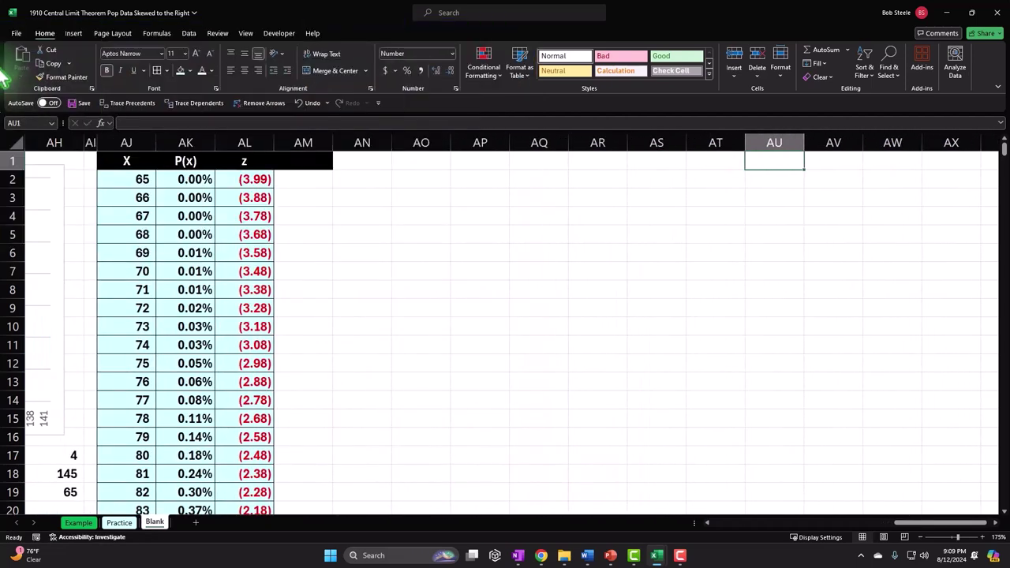
pyautogui.click(195, 179)
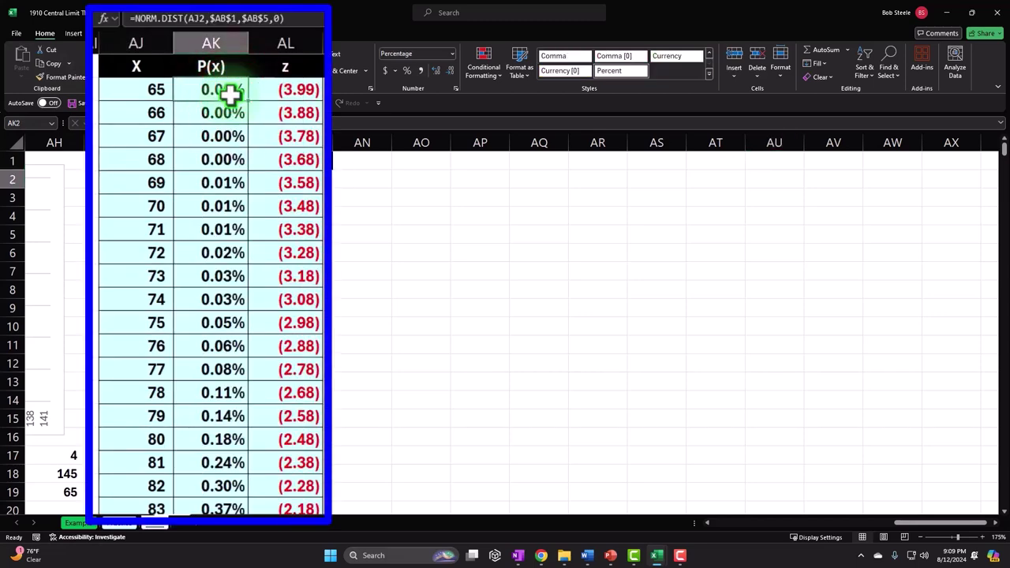
pyautogui.hotkey('ctrl', 'shift', 'Down')
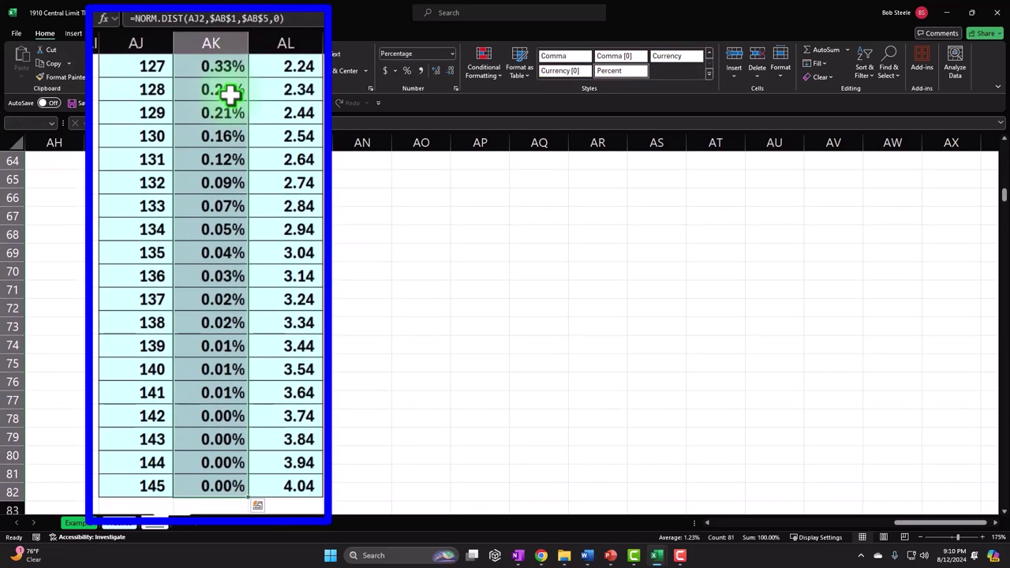
pyautogui.scroll(20, 198, 185)
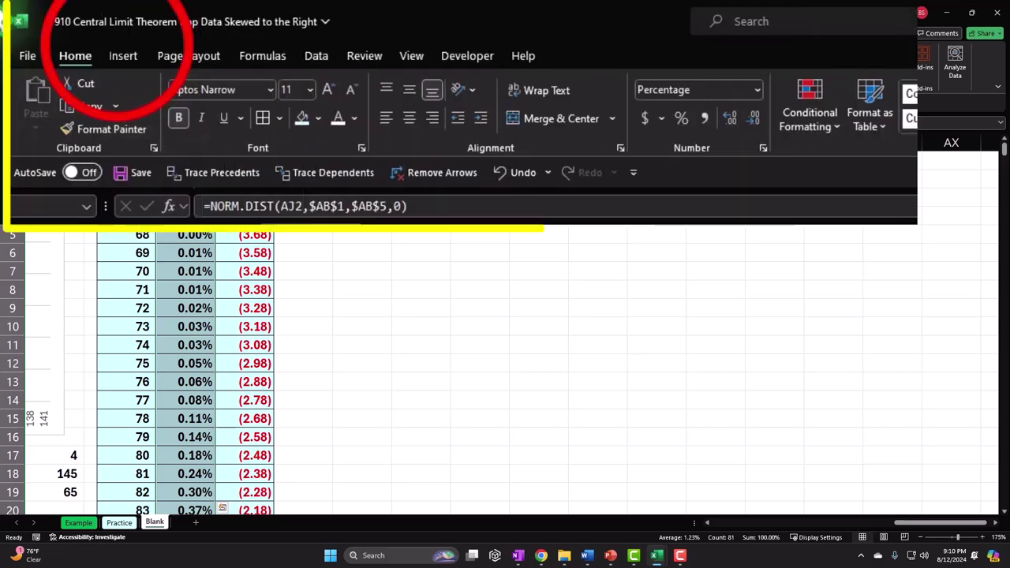
pyautogui.click(112, 51)
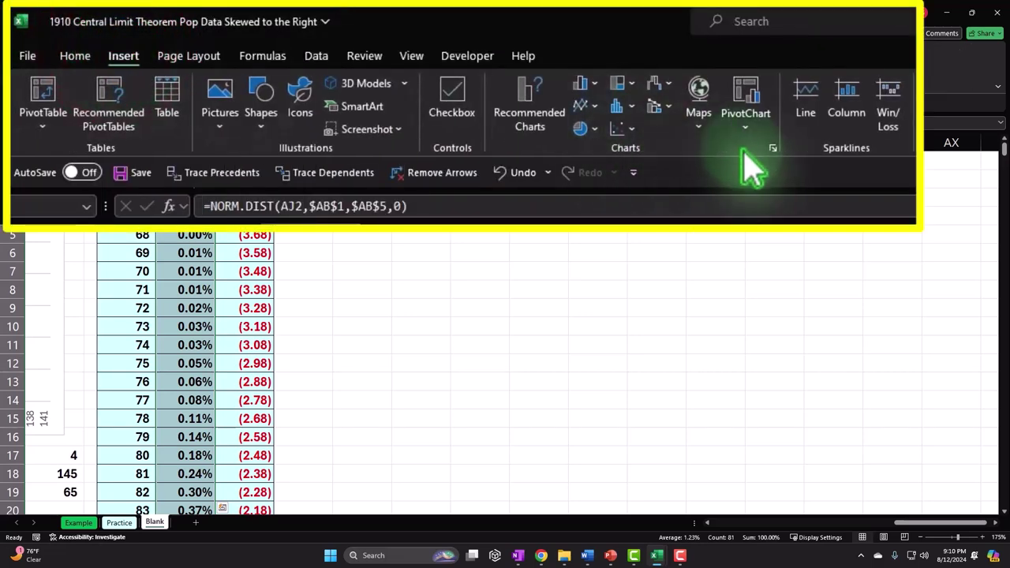
pyautogui.click(771, 149)
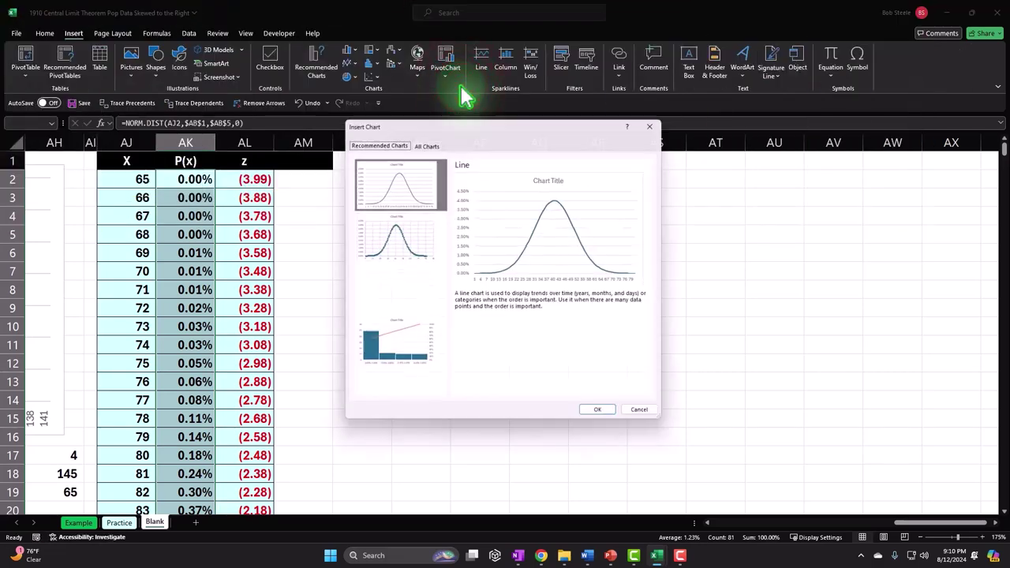
pyautogui.click(494, 71)
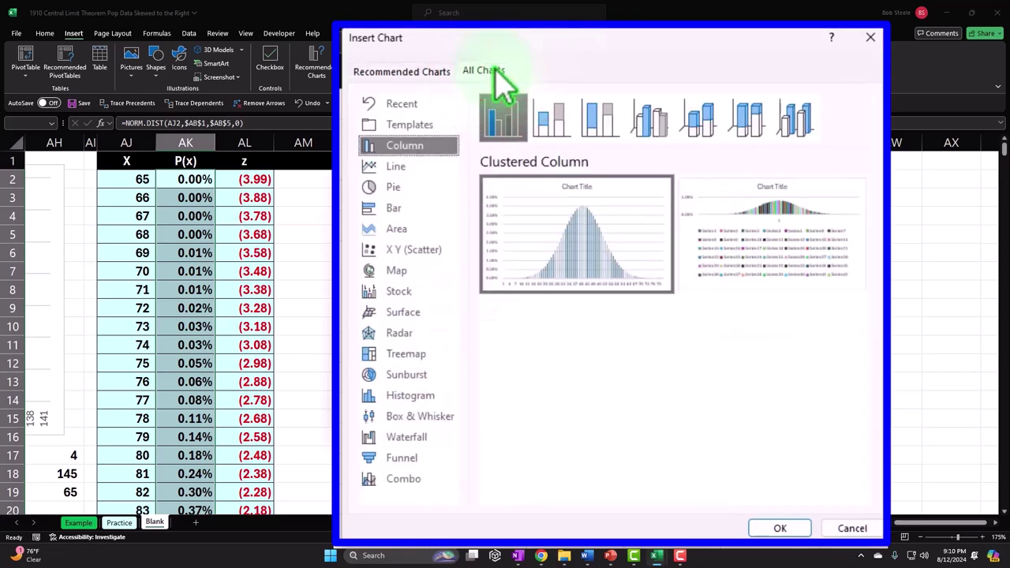
pyautogui.click(416, 230)
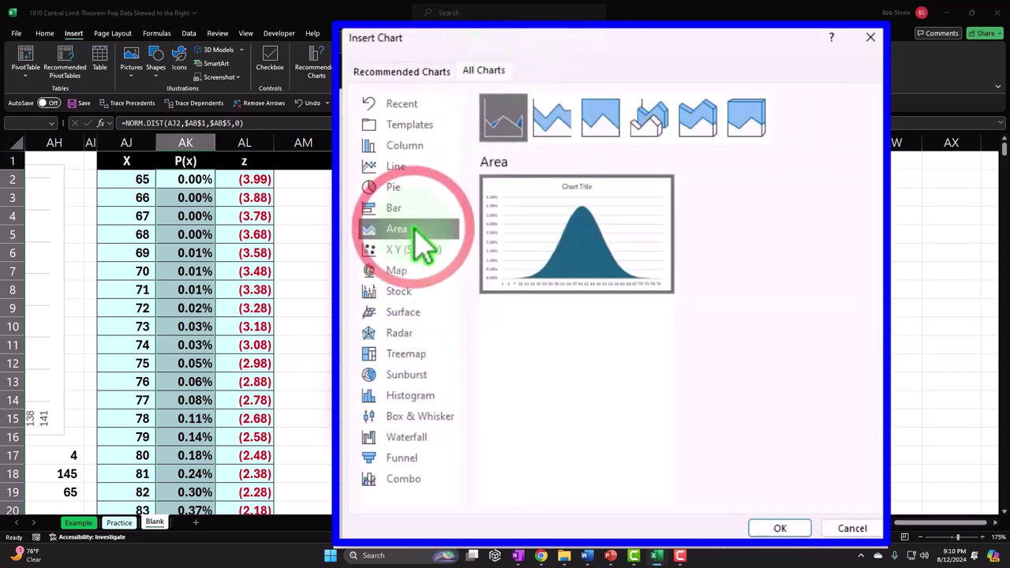
pyautogui.doubleClick(577, 229)
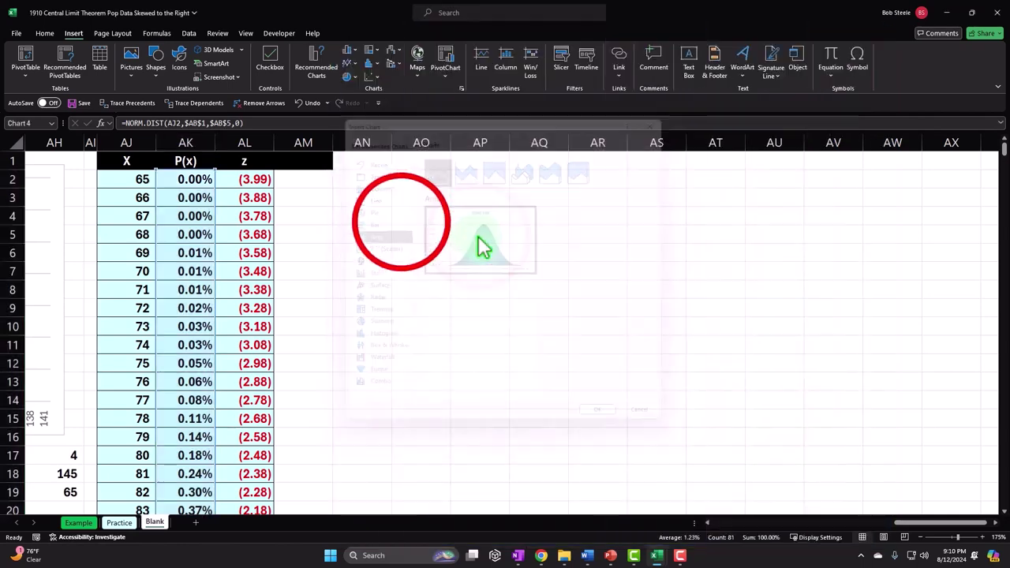
# Place the area chart in the empty area beside the table, near column AN, and delete its chart title
pyautogui.moveTo(405, 218); pyautogui.dragTo(505, 198)
pyautogui.click(558, 200)
pyautogui.press('Delete')
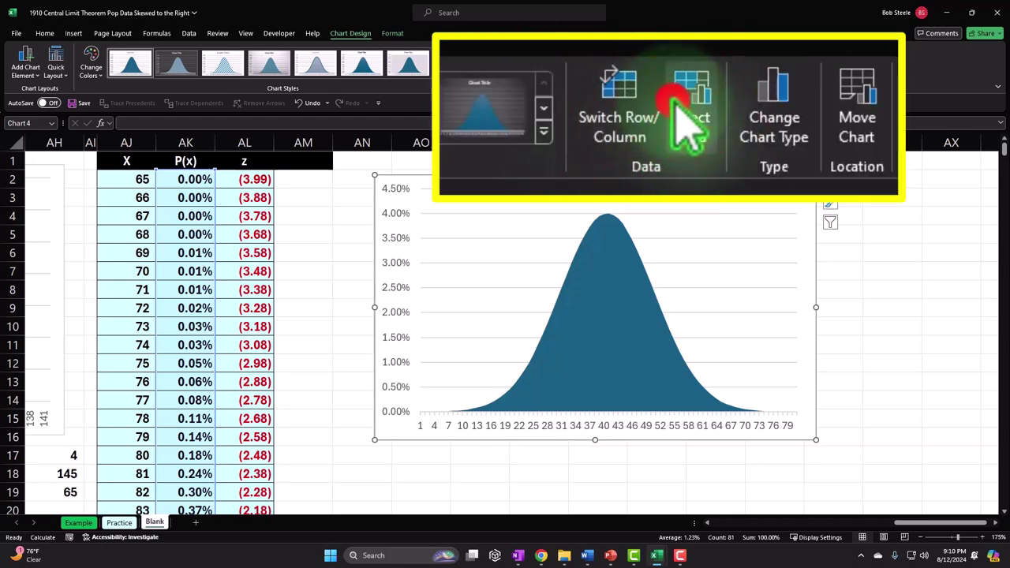
# Set the area chart's horizontal axis labels to the X values in AJ2:AJ82
pyautogui.click(546, 63)
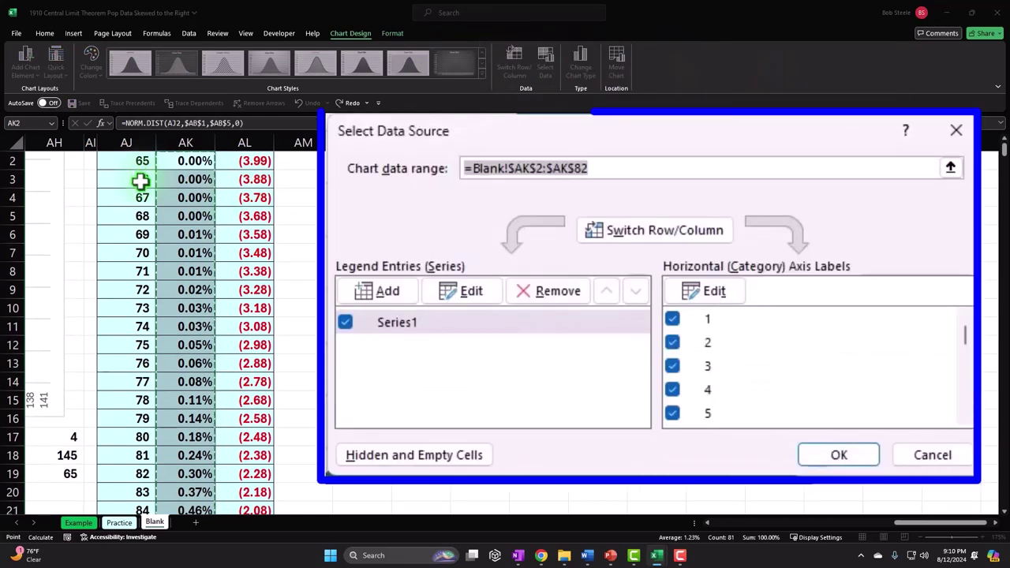
pyautogui.scroll(1, 192, 190)
pyautogui.click(680, 297)
pyautogui.click(644, 304)
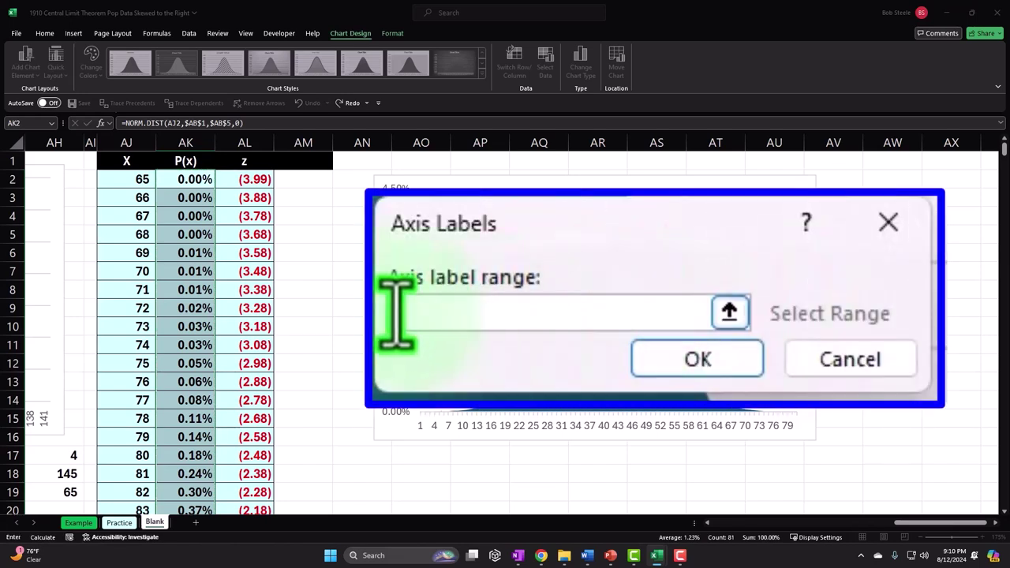
pyautogui.click(139, 181)
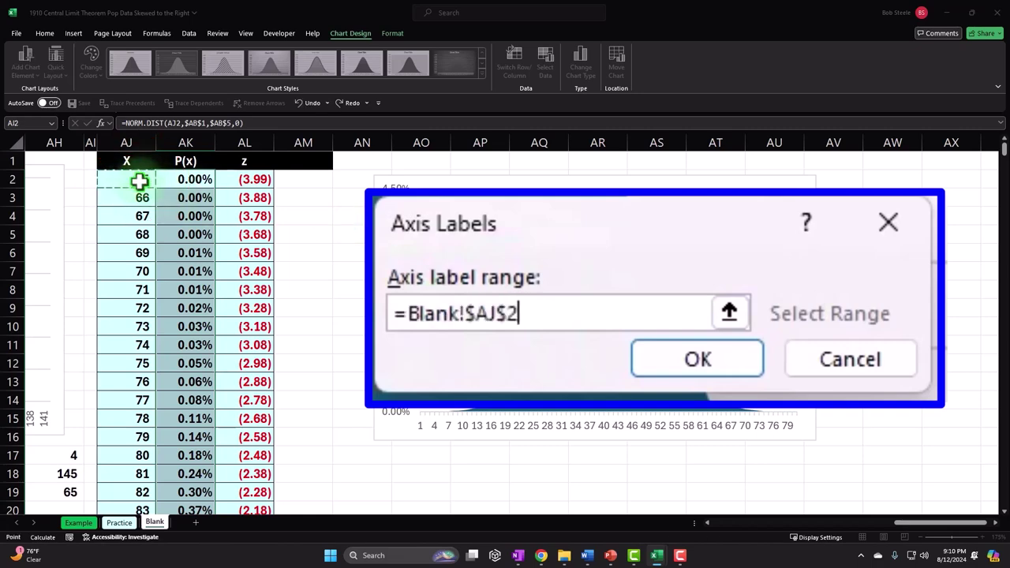
pyautogui.hotkey('ctrl', 'shift', 'Down')
pyautogui.scroll(20, 139, 181)
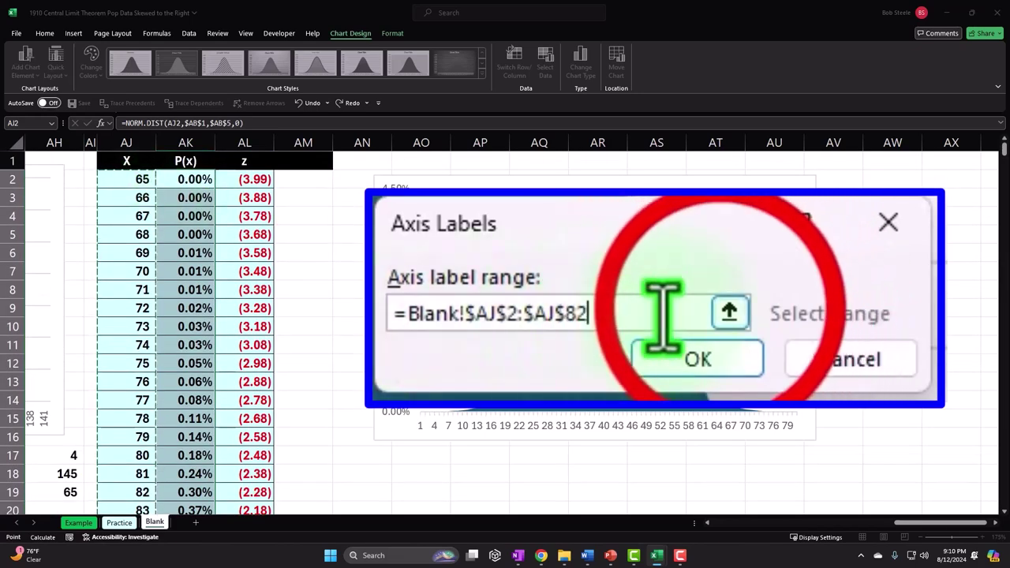
pyautogui.click(729, 314)
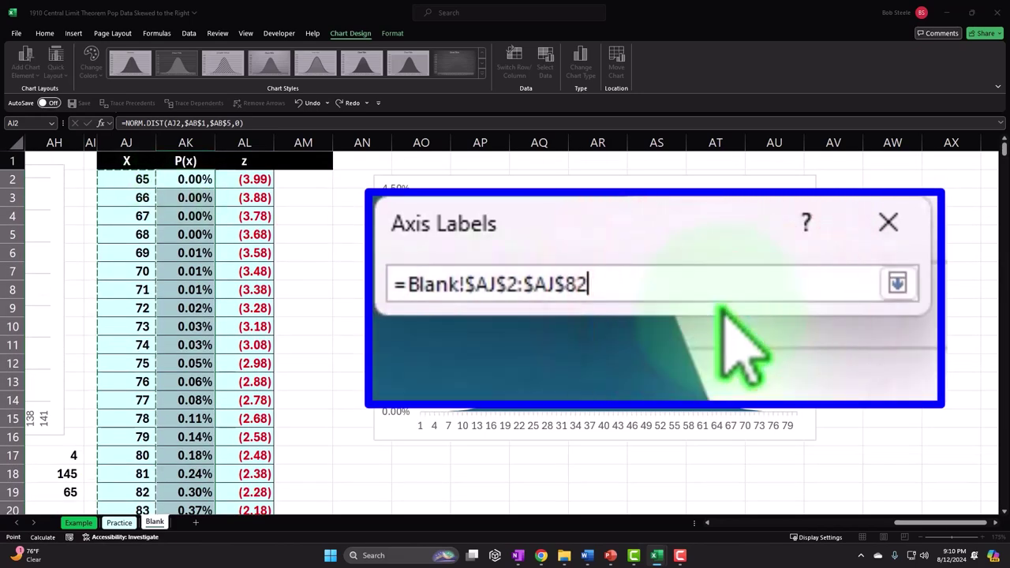
pyautogui.click(898, 283)
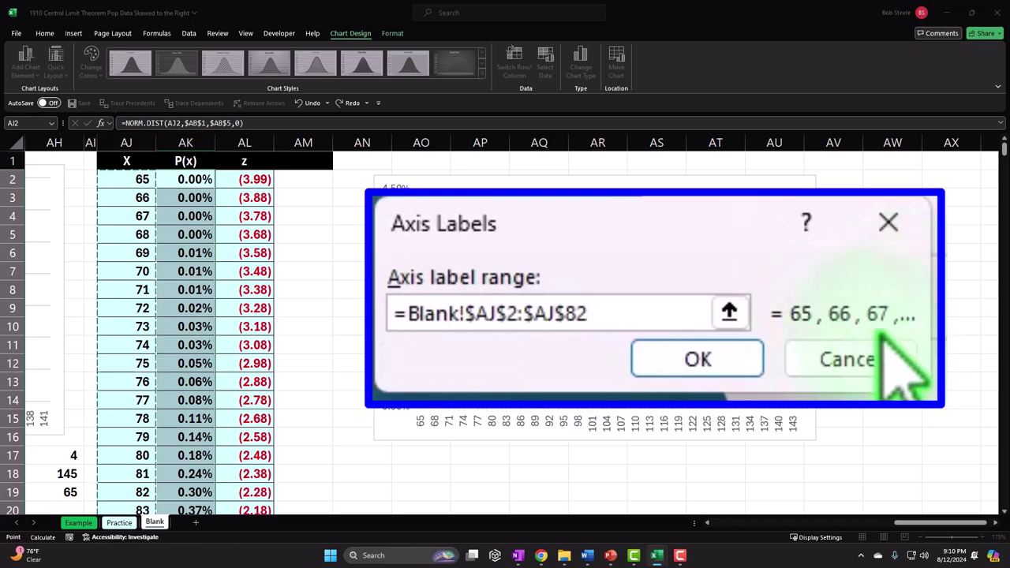
pyautogui.click(720, 353)
pyautogui.click(802, 440)
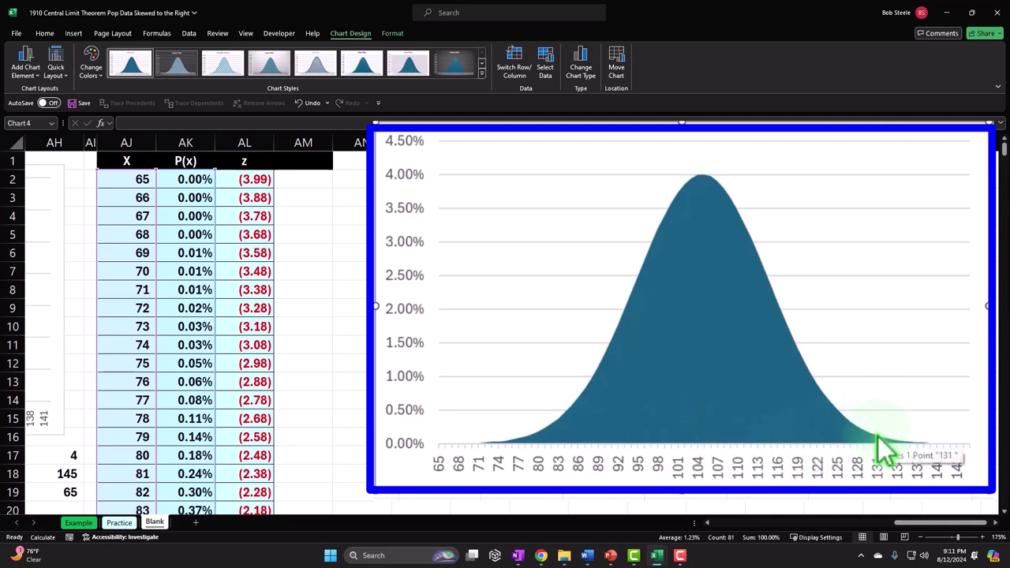
# Enter the text header -2<Z<2 in cell AM1
pyautogui.click(326, 215)
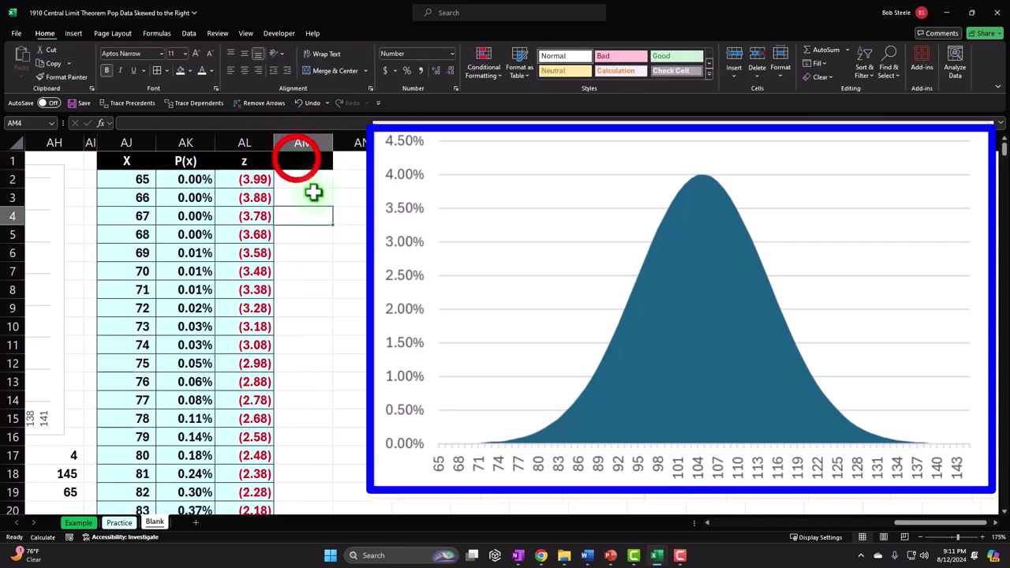
pyautogui.click(298, 161)
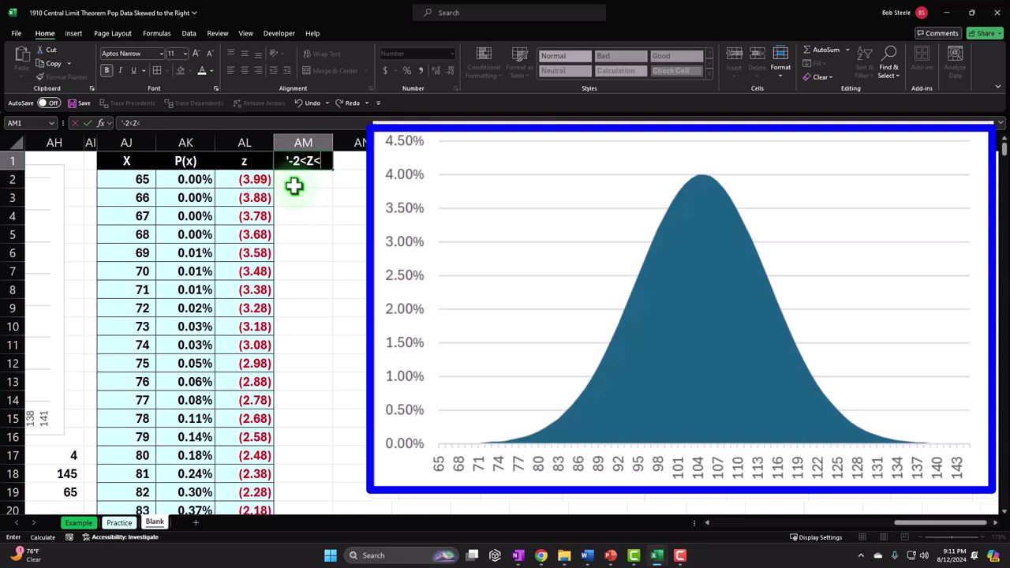
pyautogui.write('2')
pyautogui.press('Return')
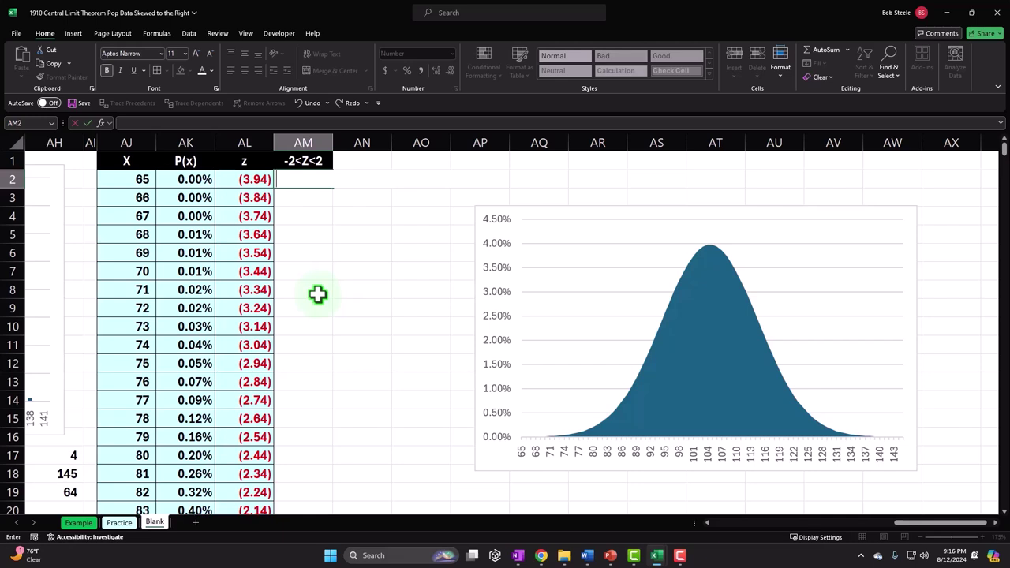
# Enter the formula =IF(AND(AL2>-2,AL2<2),AK2," ") in cell AM2
pyautogui.write('=if')
pyautogui.press('Tab')
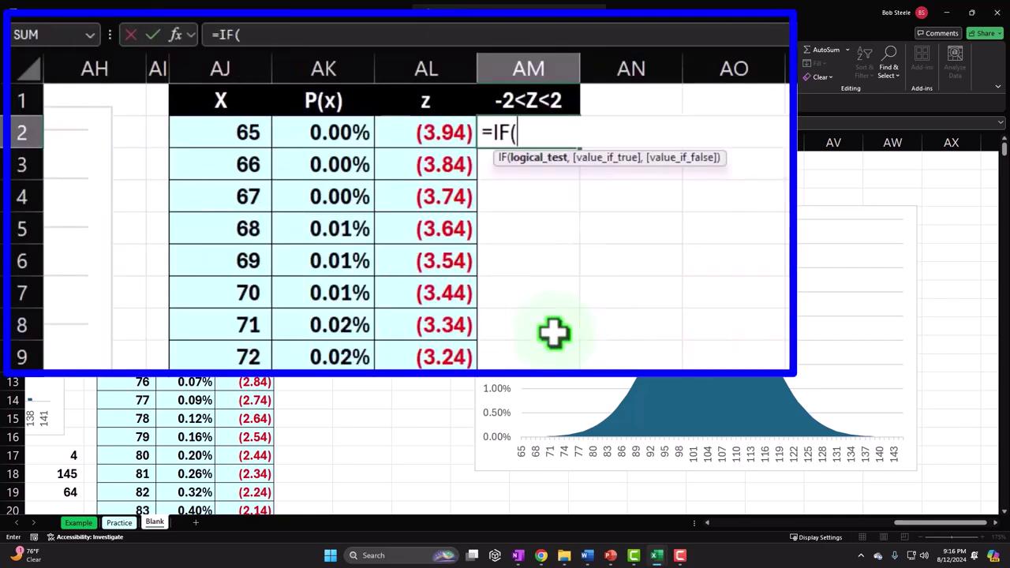
pyautogui.write('and')
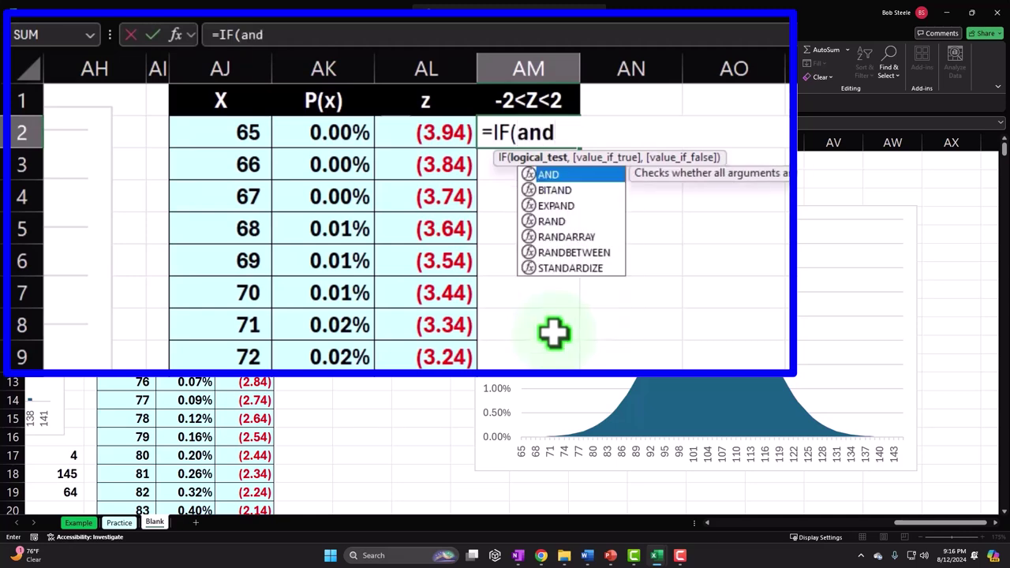
pyautogui.press('Tab')
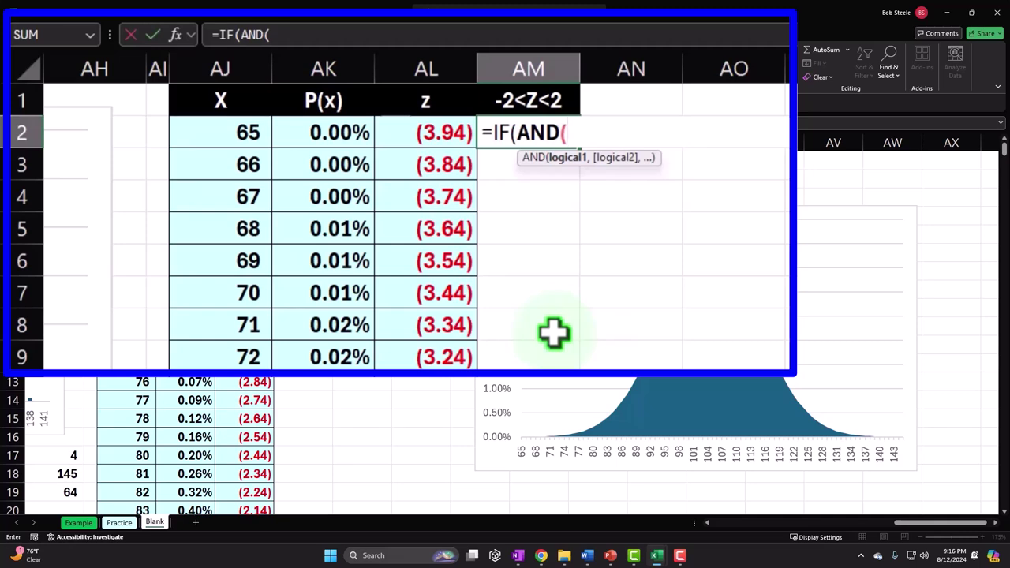
pyautogui.click(437, 130)
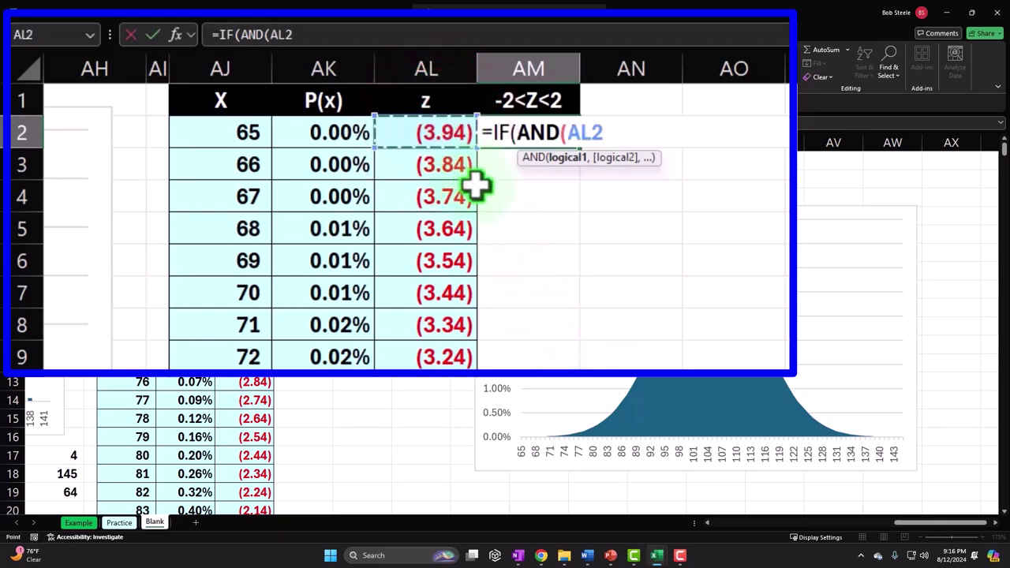
pyautogui.write('>')
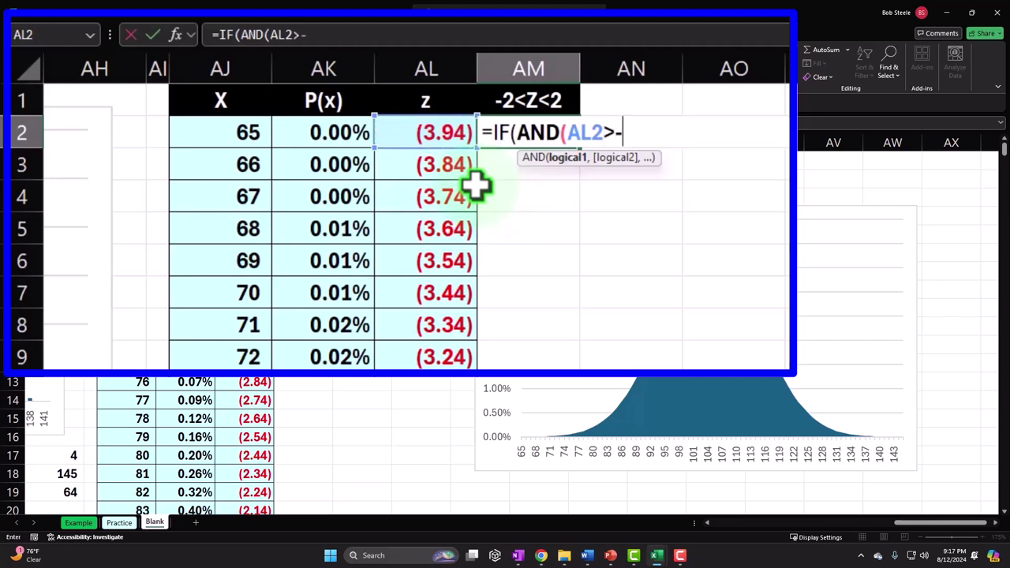
pyautogui.write('-2,')
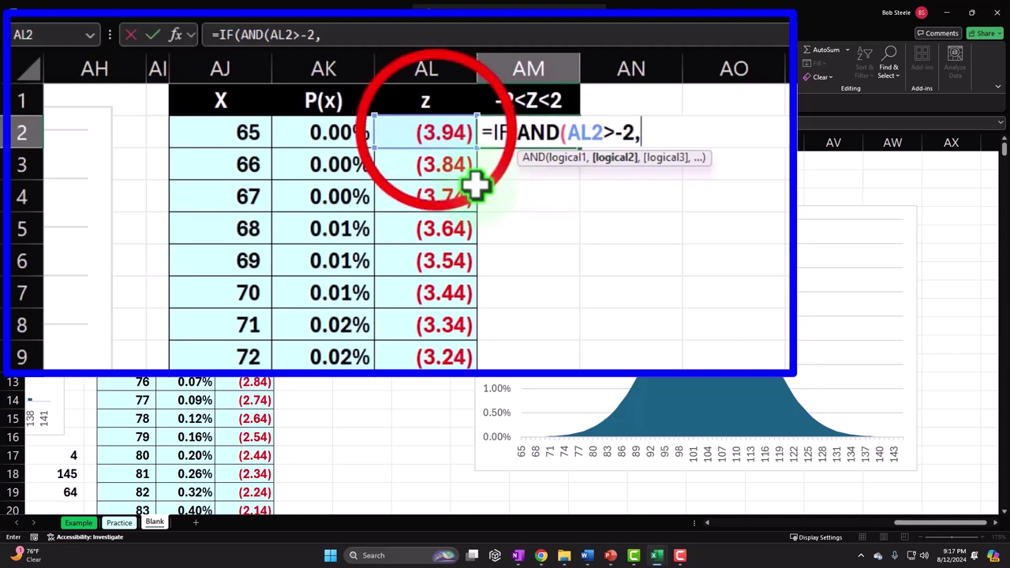
pyautogui.click(435, 131)
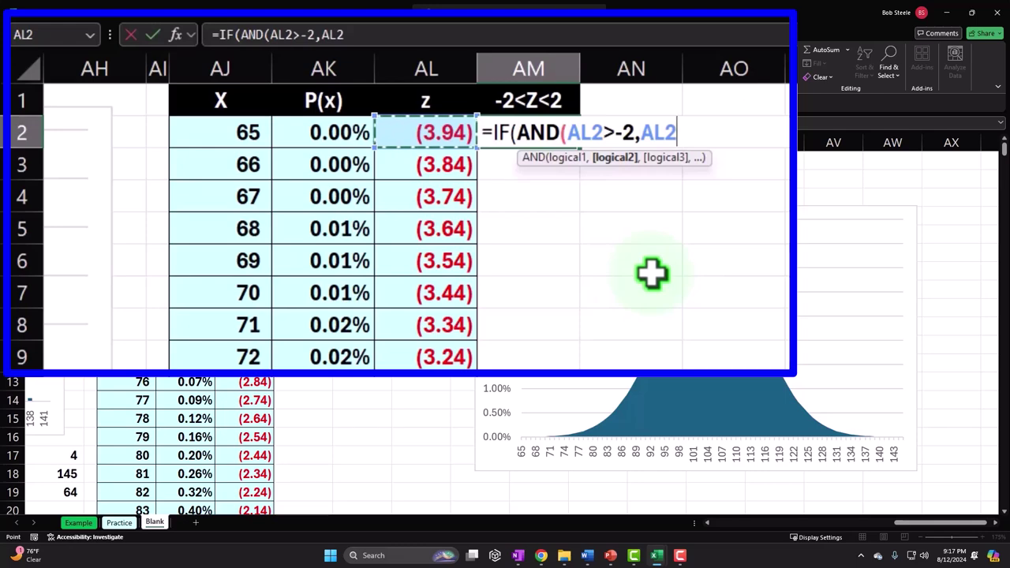
pyautogui.write('<2')
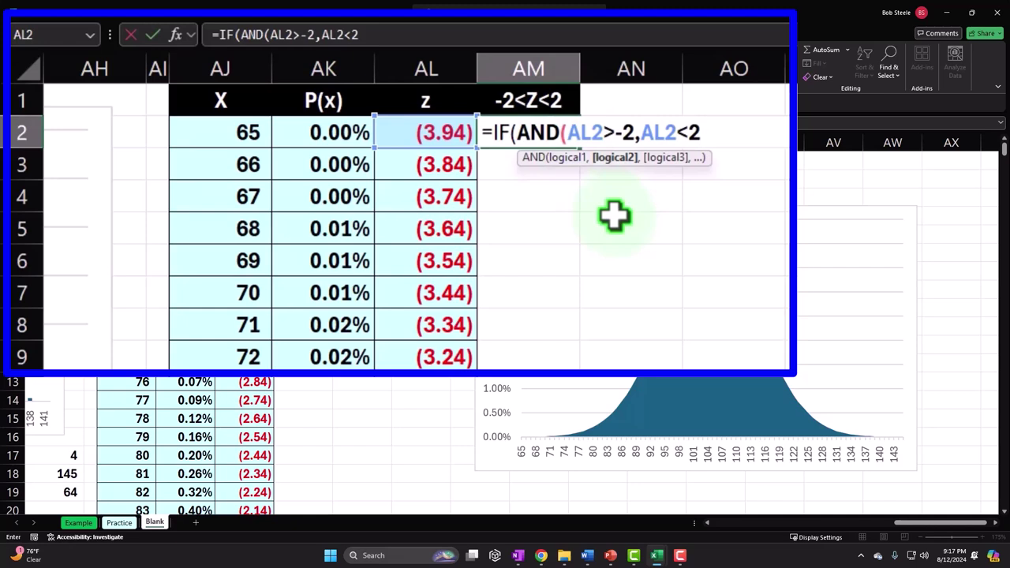
pyautogui.write(')')
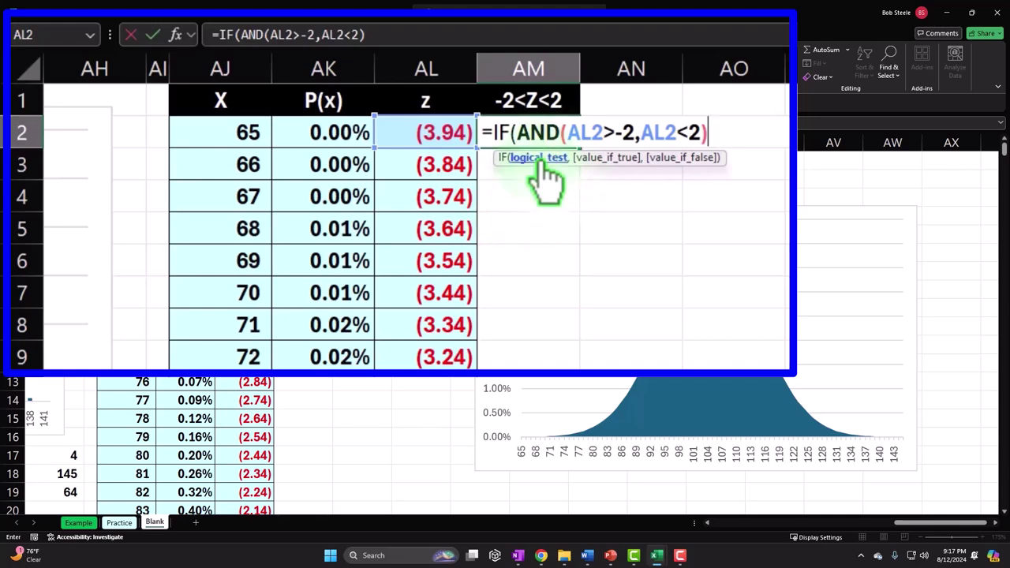
pyautogui.write(',')
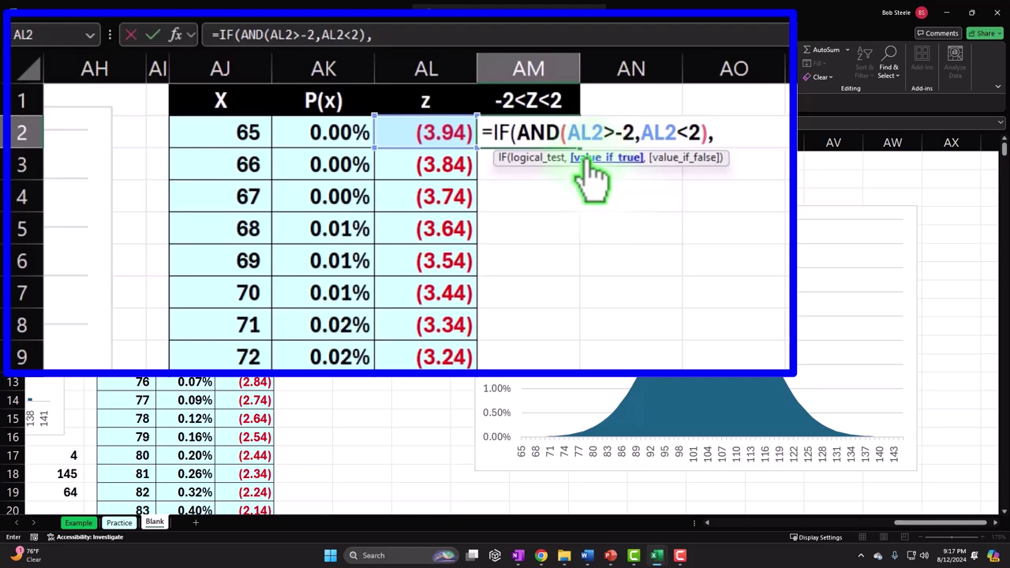
pyautogui.click(341, 126)
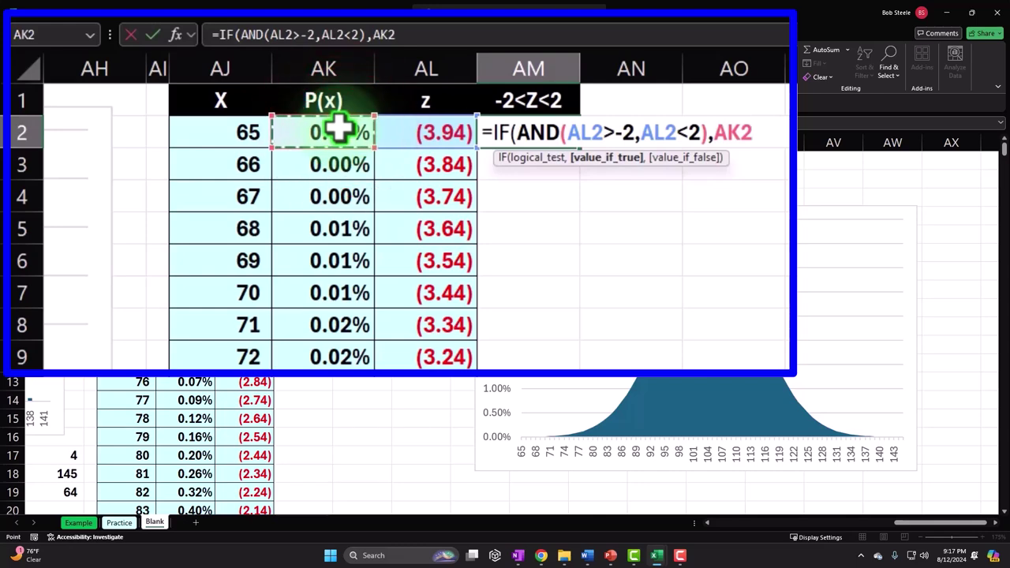
pyautogui.write(',')
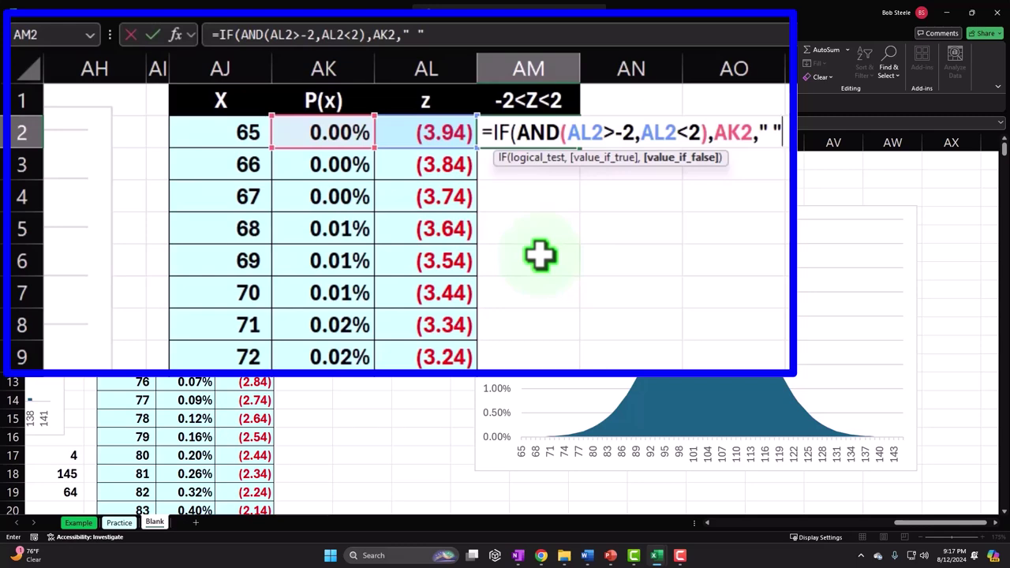
pyautogui.write(')')
pyautogui.press('Return')
# Fill the AM2 formula down column AM to the table's last row, 82
pyautogui.click(311, 180)
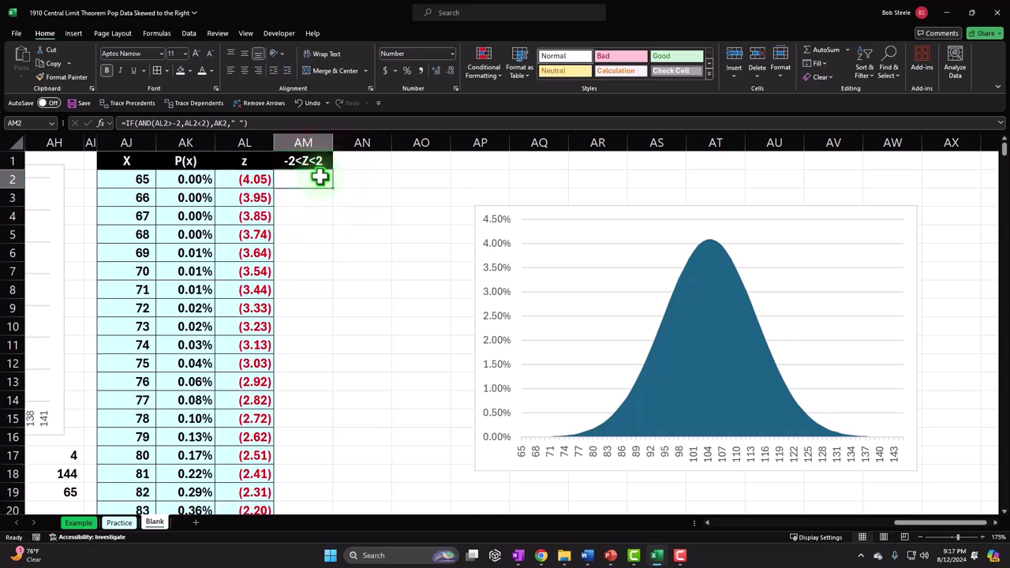
pyautogui.moveTo(332, 191); pyautogui.dragTo(333, 190)
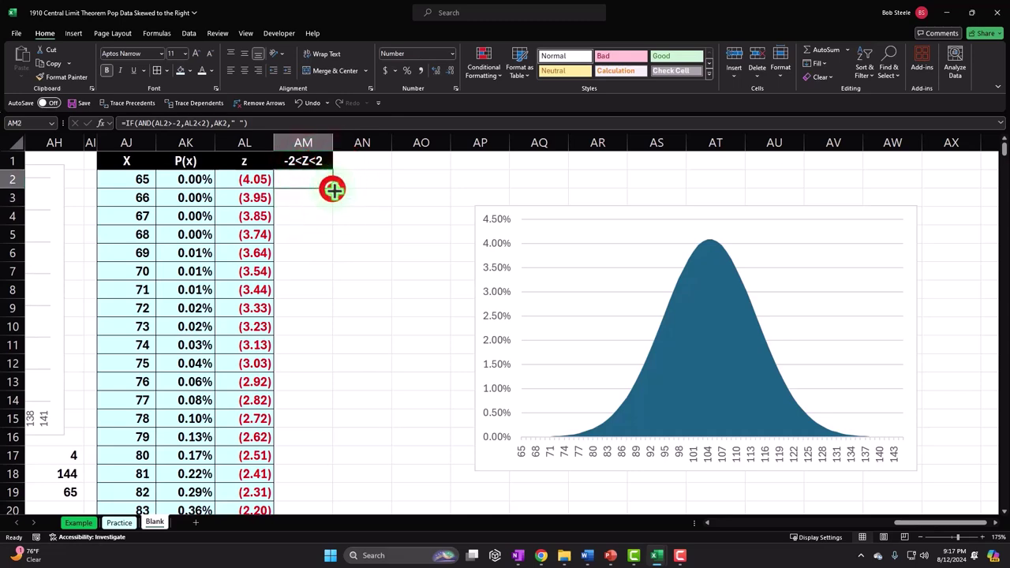
pyautogui.doubleClick(333, 190)
pyautogui.scroll(-12, 312, 337)
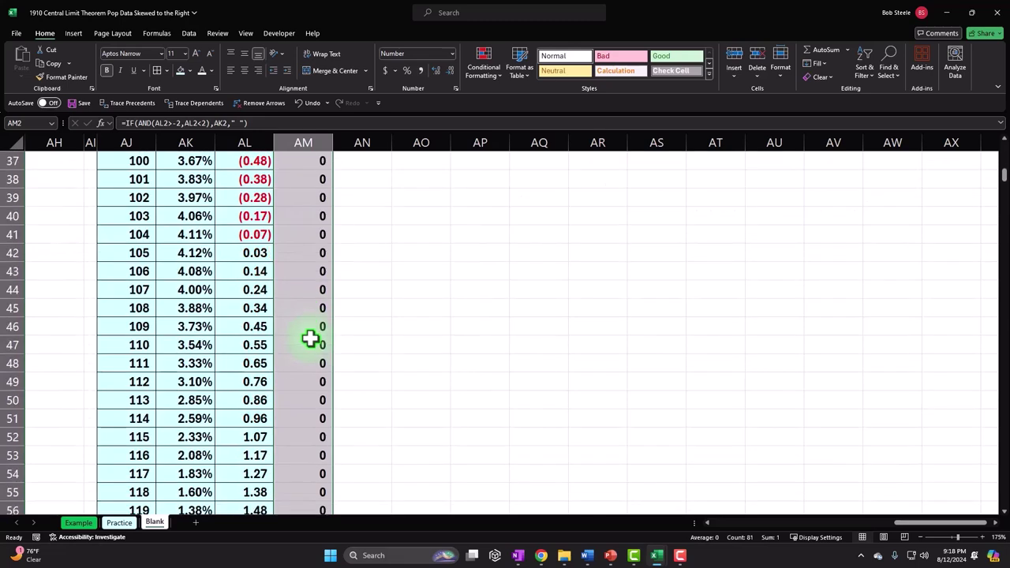
# Format the column AM values as percentages with two decimals and move the area chart closer to the table
pyautogui.scroll(-3, 310, 338)
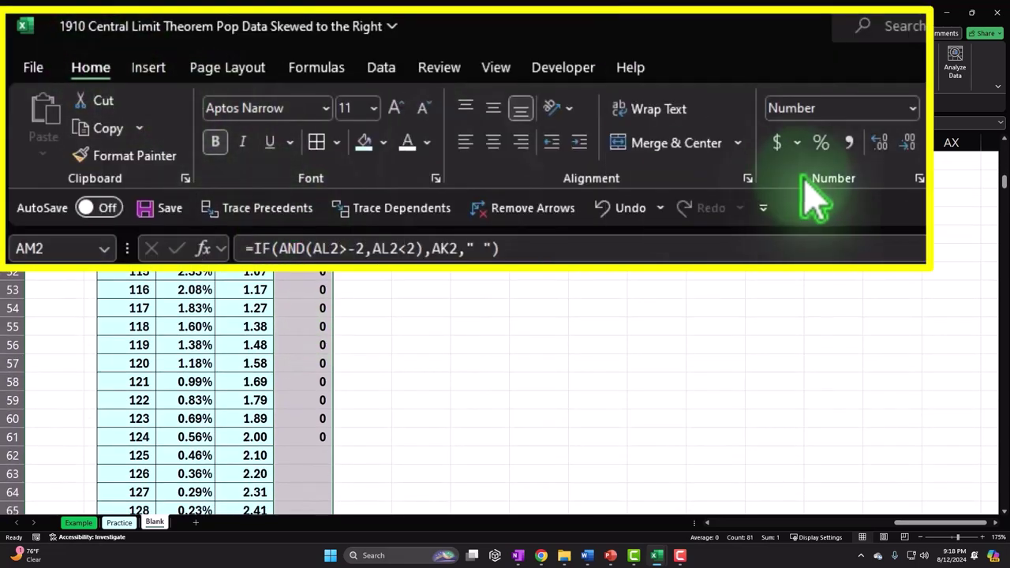
pyautogui.click(821, 142)
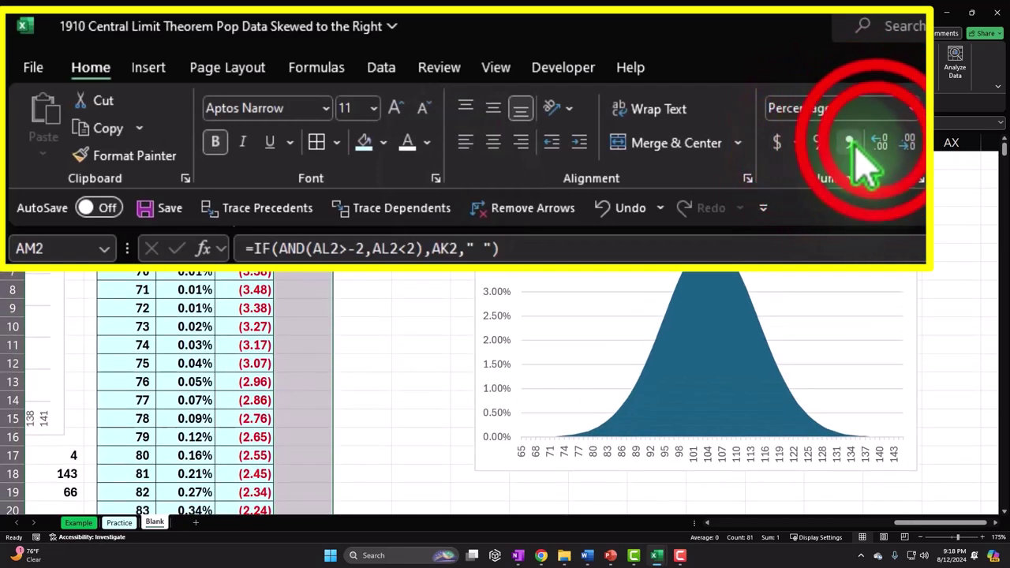
pyautogui.scroll(-5, 425, 215)
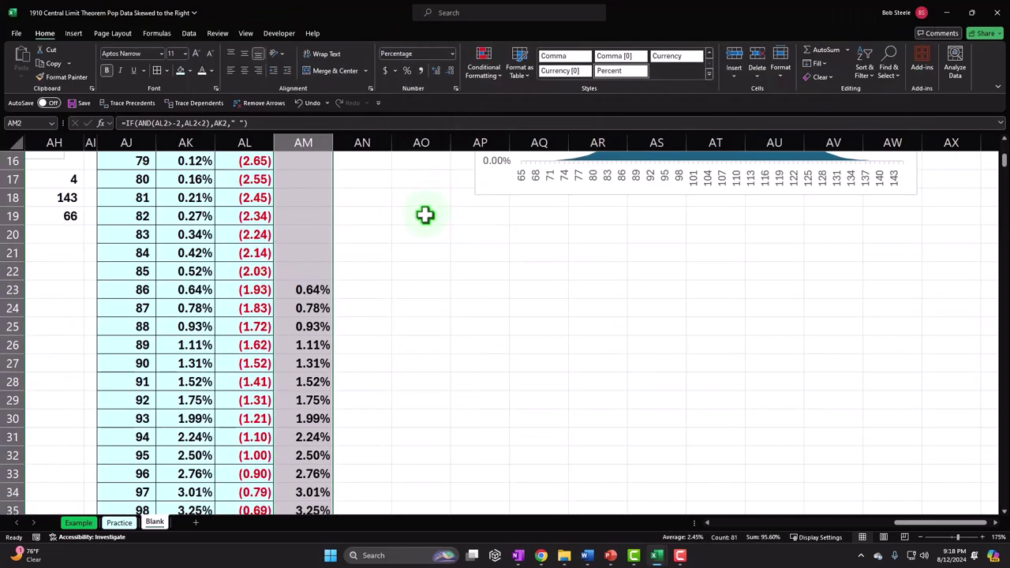
pyautogui.scroll(5, 394, 308)
pyautogui.moveTo(566, 209); pyautogui.dragTo(481, 176)
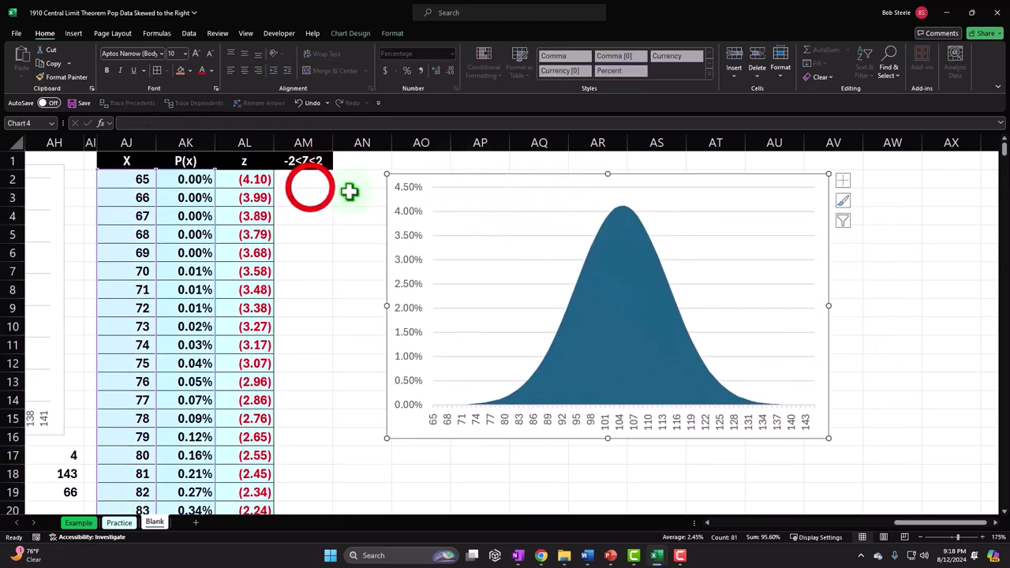
# Apply cell borders and the light blue fill to AM2:AM82
pyautogui.click(302, 179)
pyautogui.hotkey('ctrl', 'shift', 'Down')
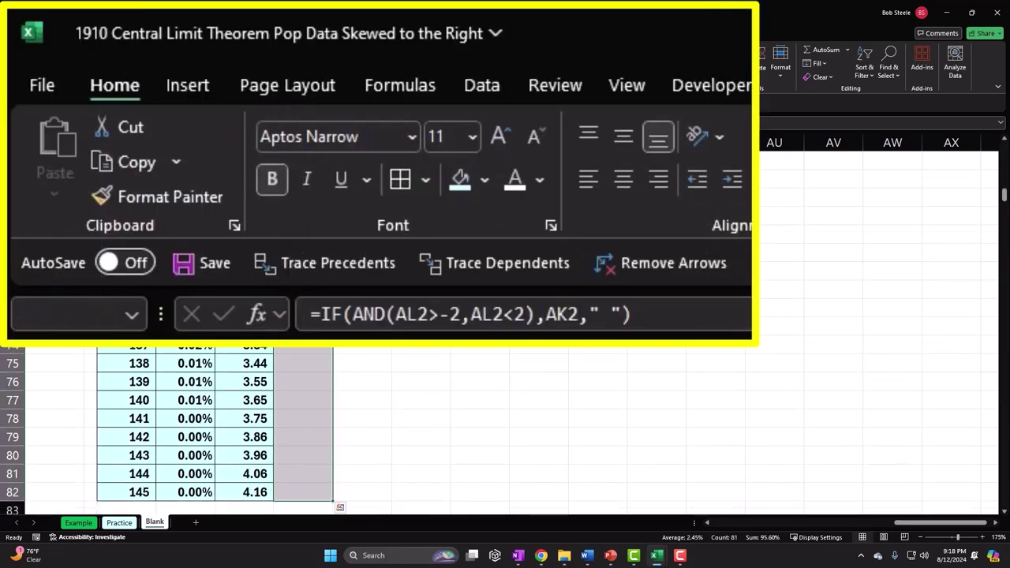
pyautogui.click(399, 180)
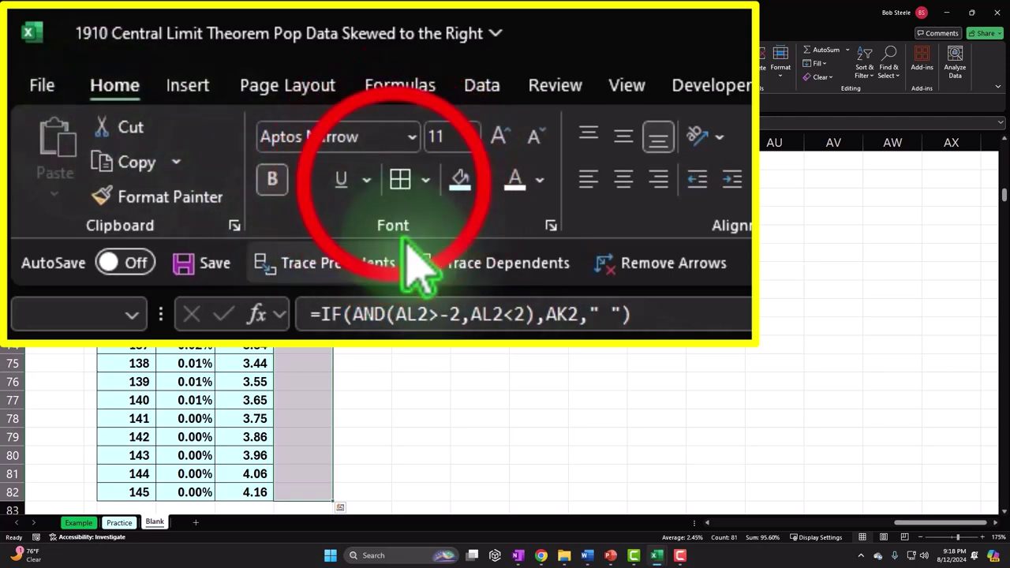
pyautogui.hotkey('ctrl', 'BackSpace')
pyautogui.click(458, 180)
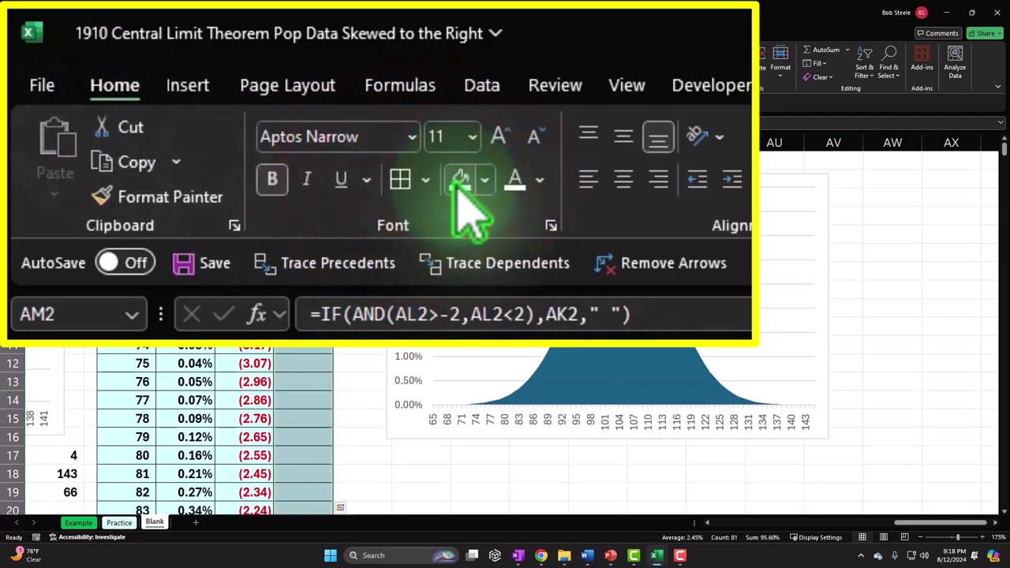
# Add a new data series to the area chart and take its name from header cell AM1
pyautogui.click(384, 261)
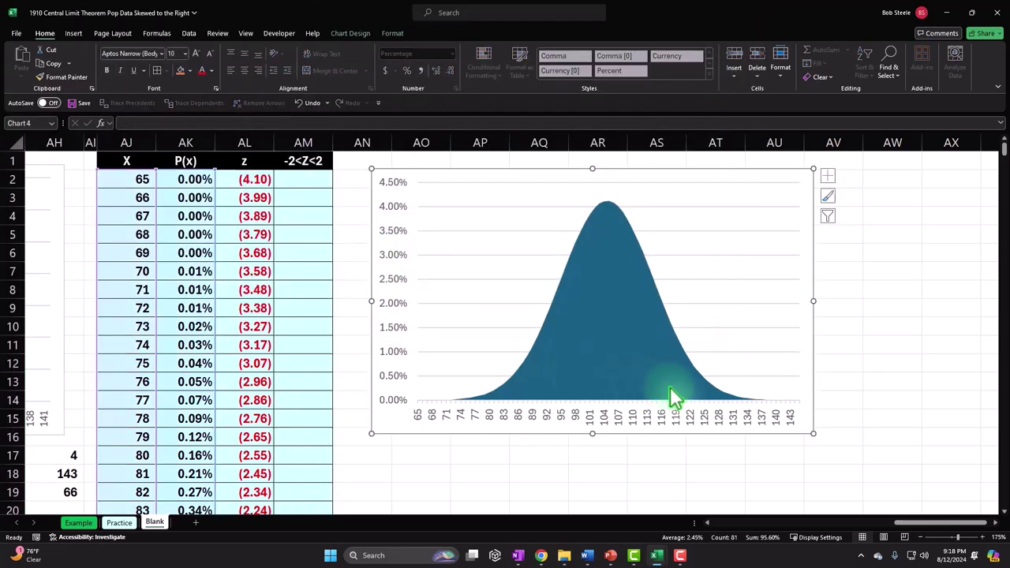
pyautogui.click(515, 62)
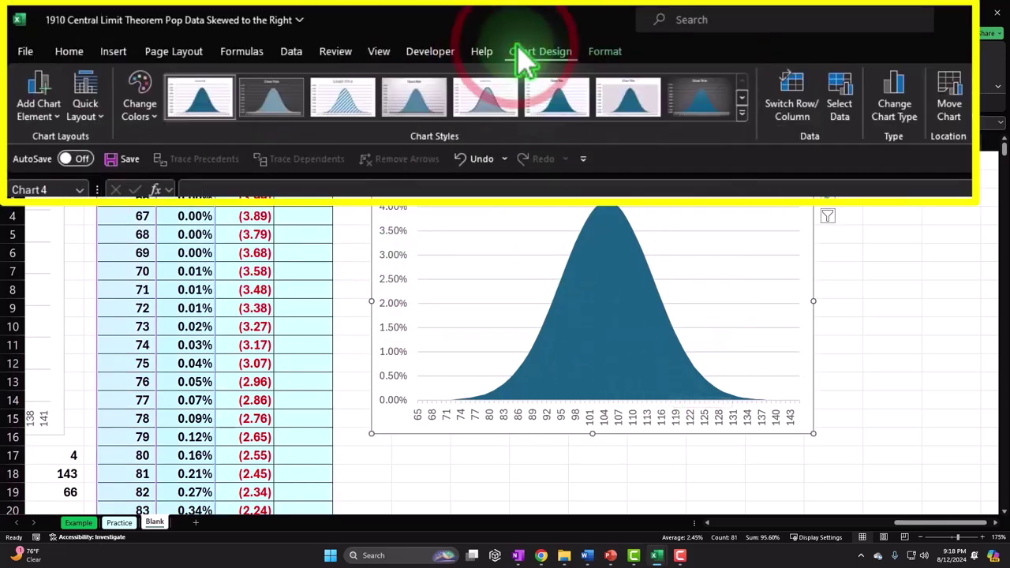
pyautogui.click(841, 107)
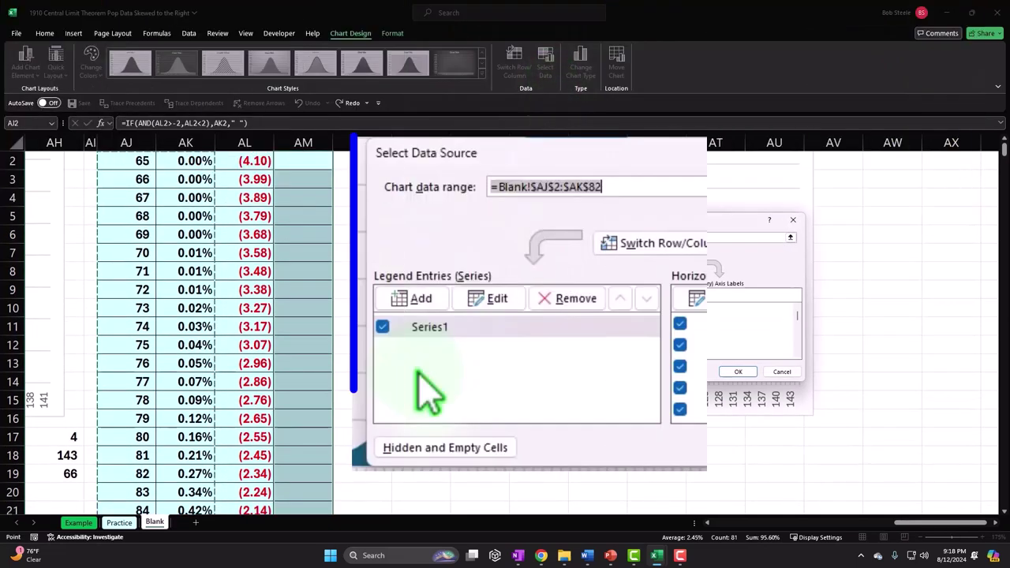
pyautogui.click(442, 304)
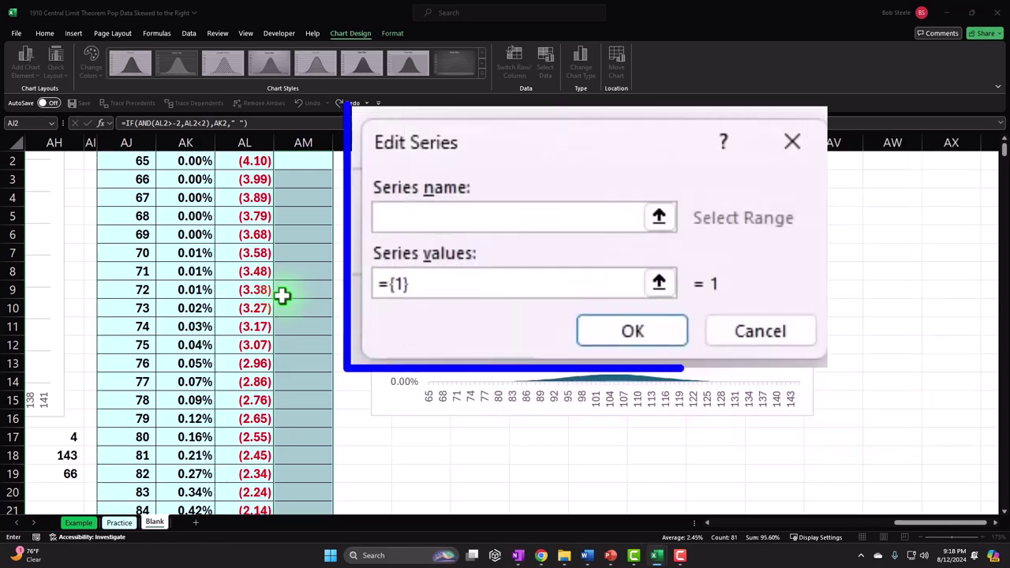
pyautogui.scroll(1, 305, 255)
pyautogui.click(305, 161)
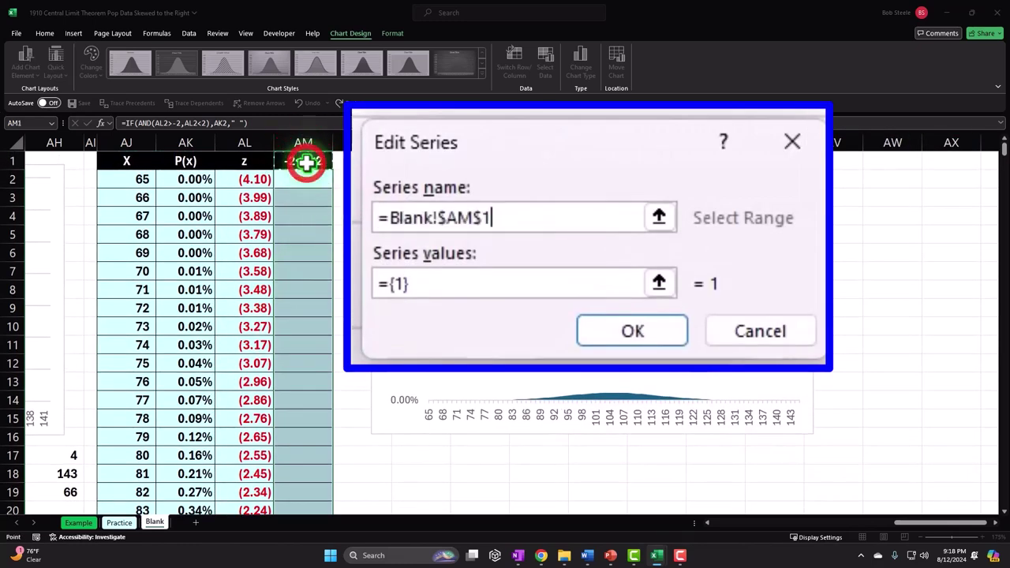
# Set the new series' values to AM2:AM82 and apply the updated data source to the chart
pyautogui.click(450, 277)
pyautogui.press('BackSpace')
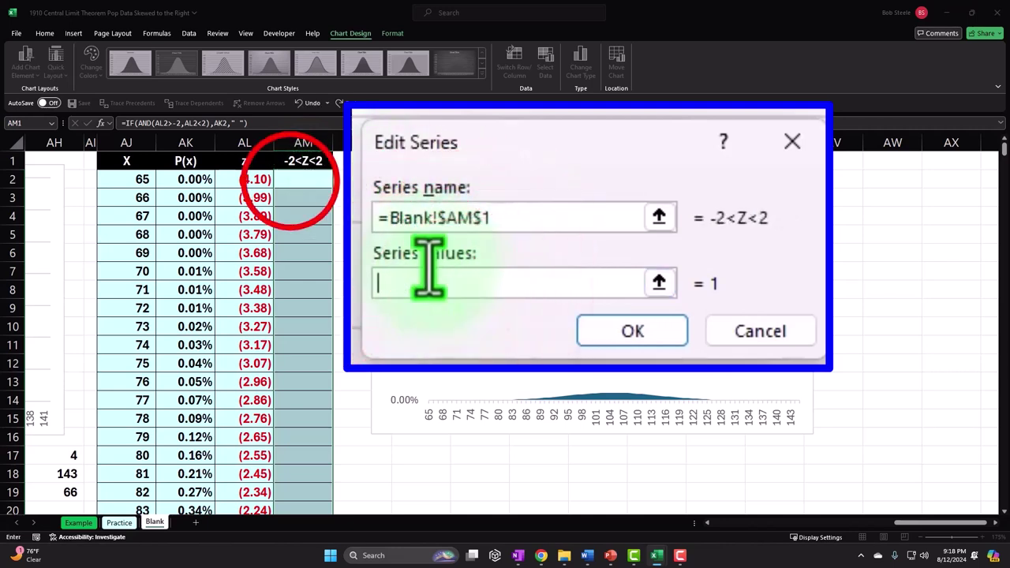
pyautogui.click(291, 181)
pyautogui.hotkey('ctrl', 'shift', 'Down')
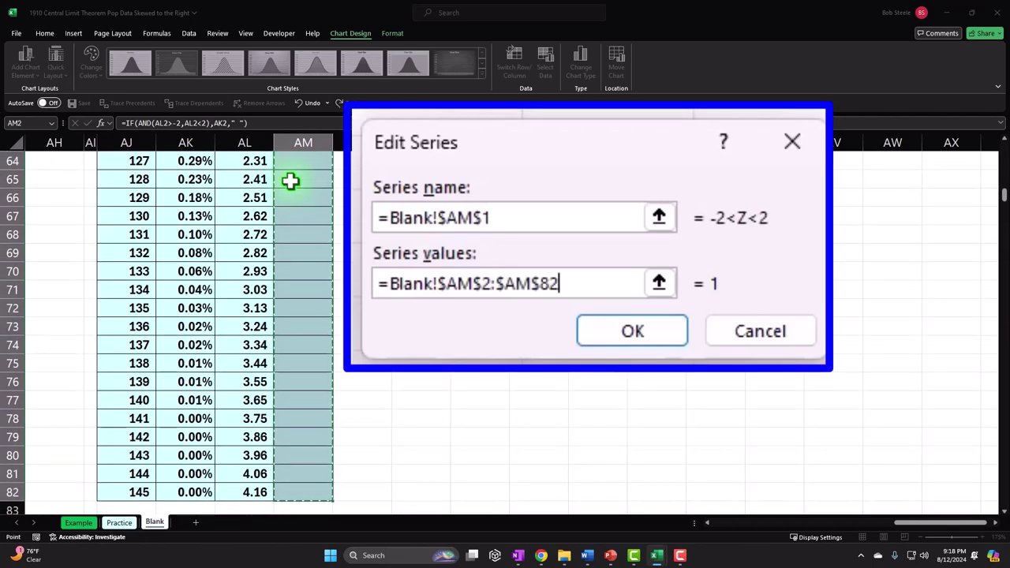
pyautogui.scroll(20, 291, 181)
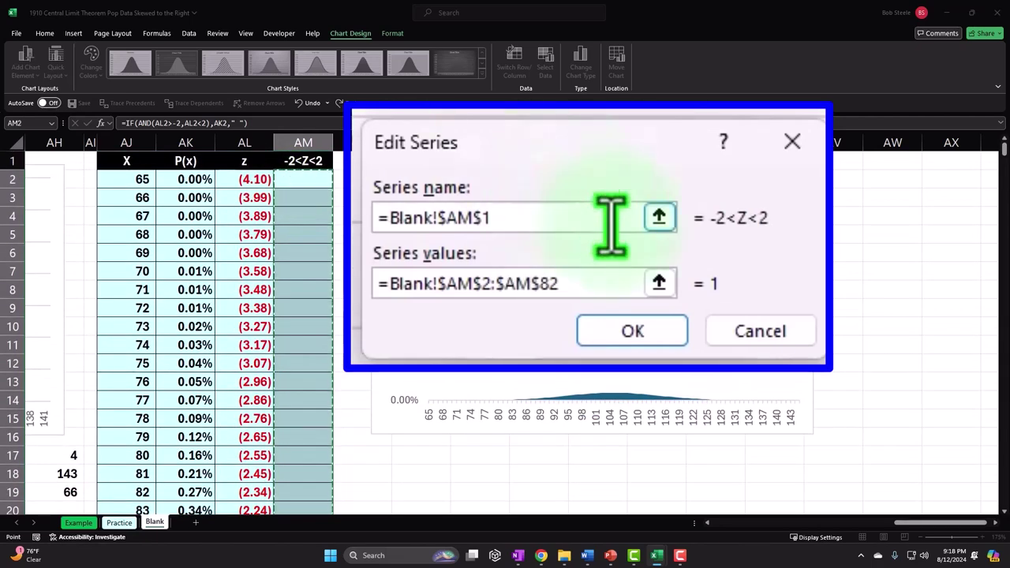
pyautogui.click(662, 283)
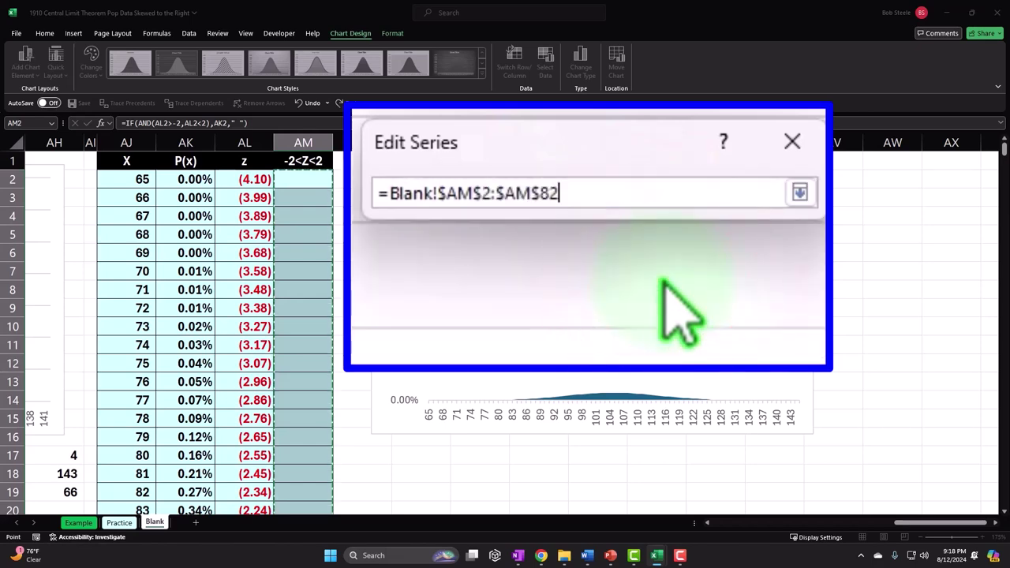
pyautogui.click(797, 190)
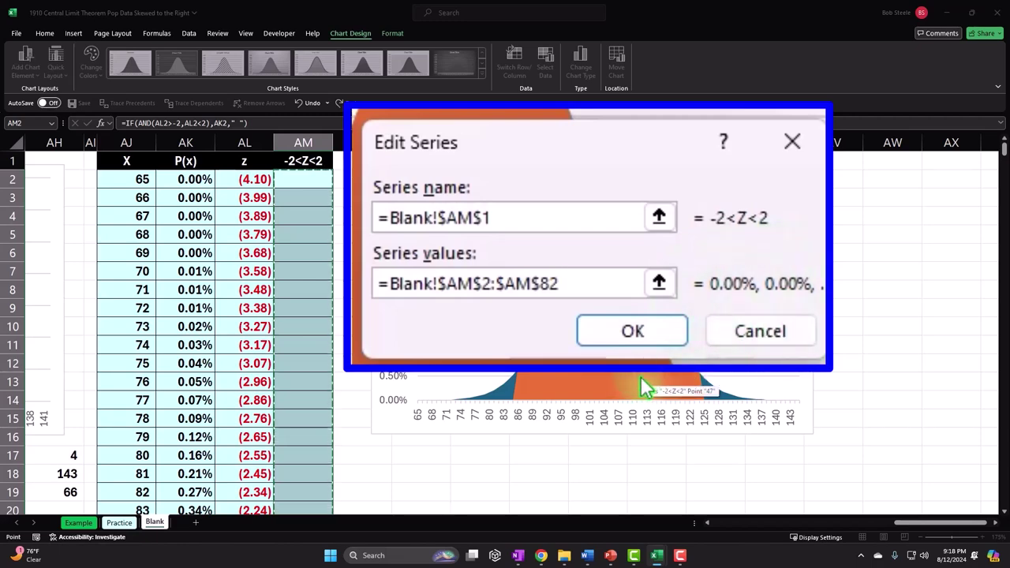
pyautogui.click(612, 335)
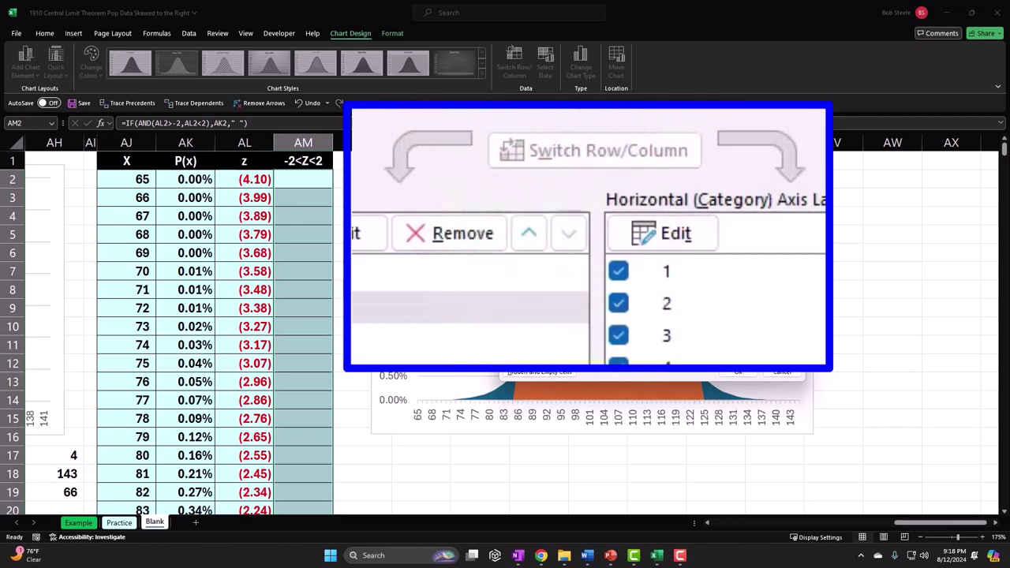
pyautogui.click(806, 358)
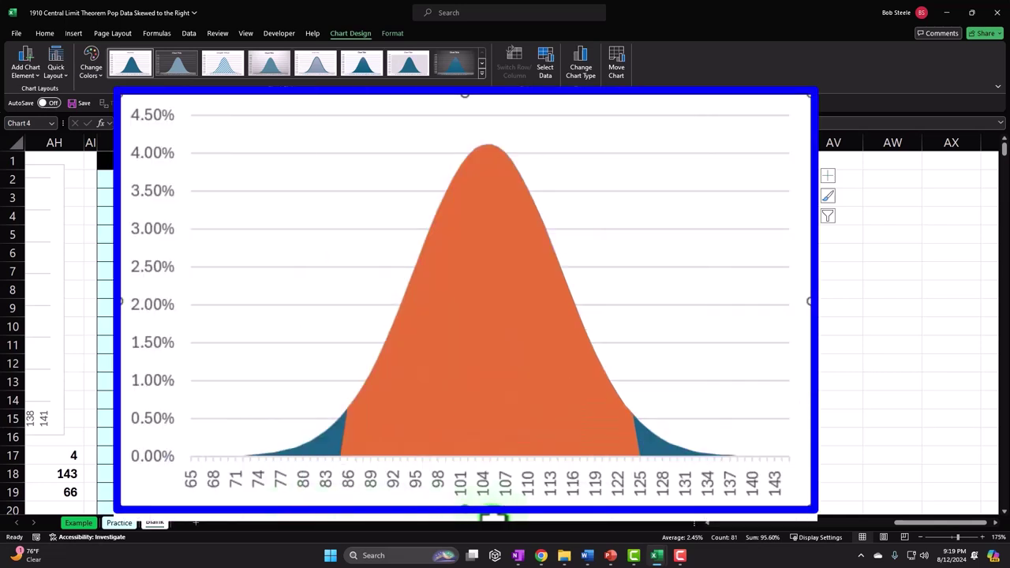
# Plot the -2<Z<2 series on the secondary axis and remove the secondary vertical axis from the chart
pyautogui.click(488, 293)
pyautogui.doubleClick(488, 294)
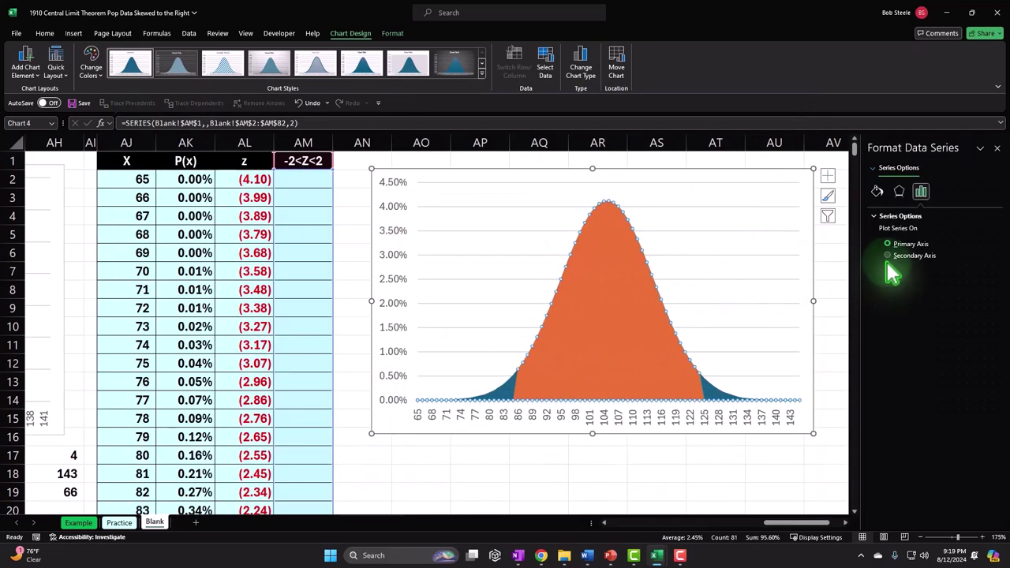
pyautogui.click(751, 398)
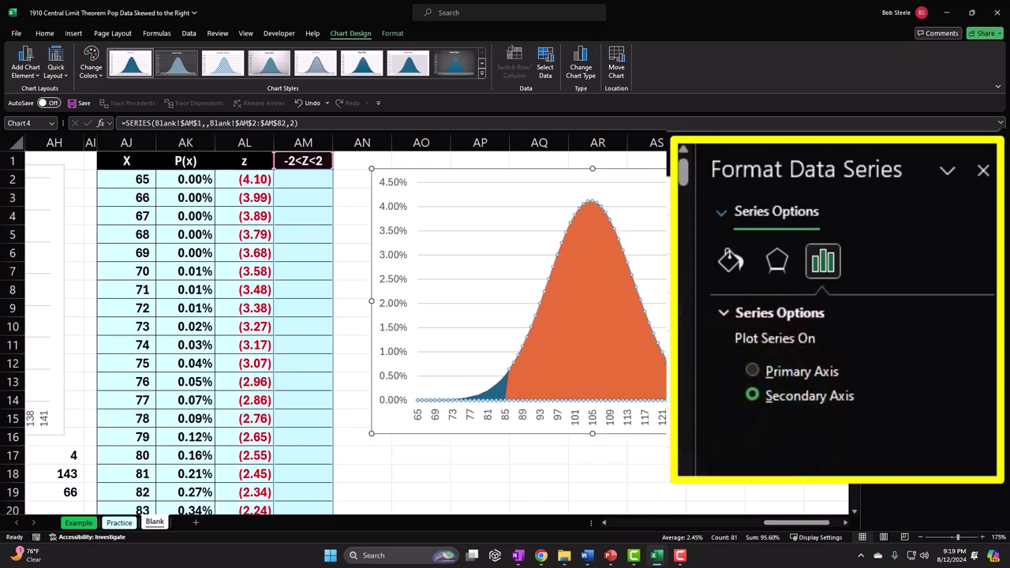
pyautogui.click(683, 306)
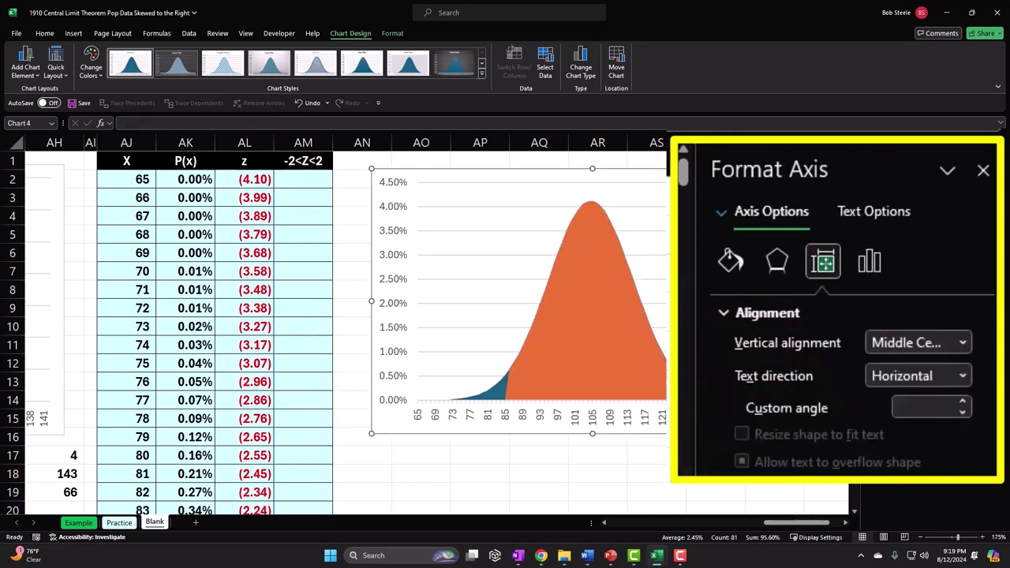
pyautogui.click(671, 323)
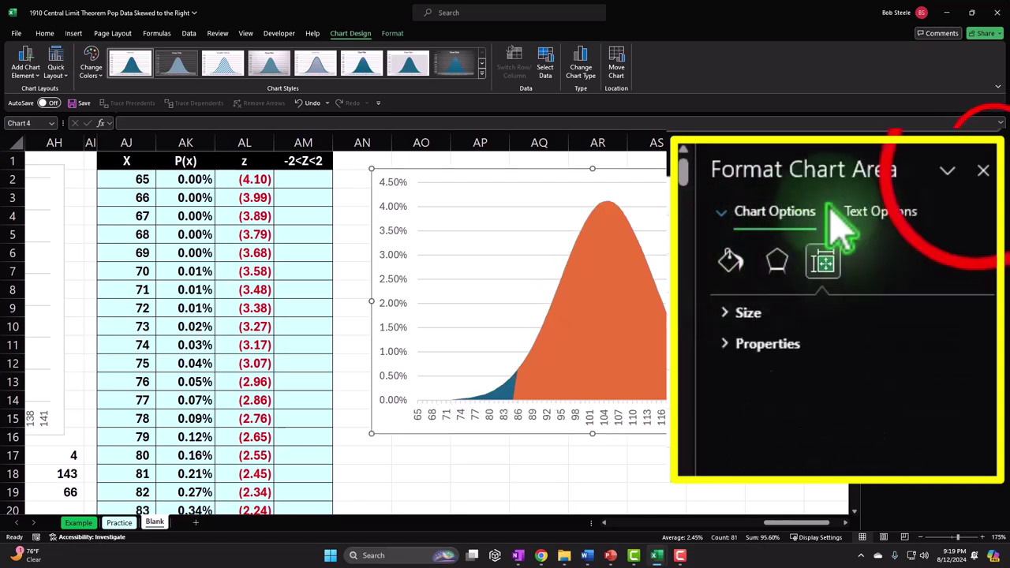
pyautogui.click(979, 177)
pyautogui.click(809, 260)
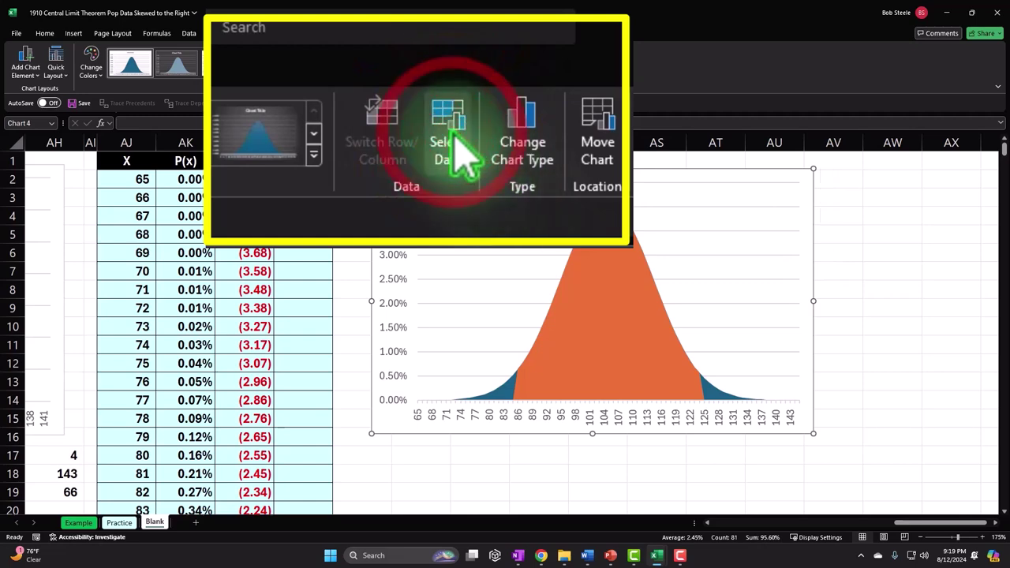
# Set the horizontal axis labels of the -2<Z<2 series to the range AM2:AM82
pyautogui.click(550, 71)
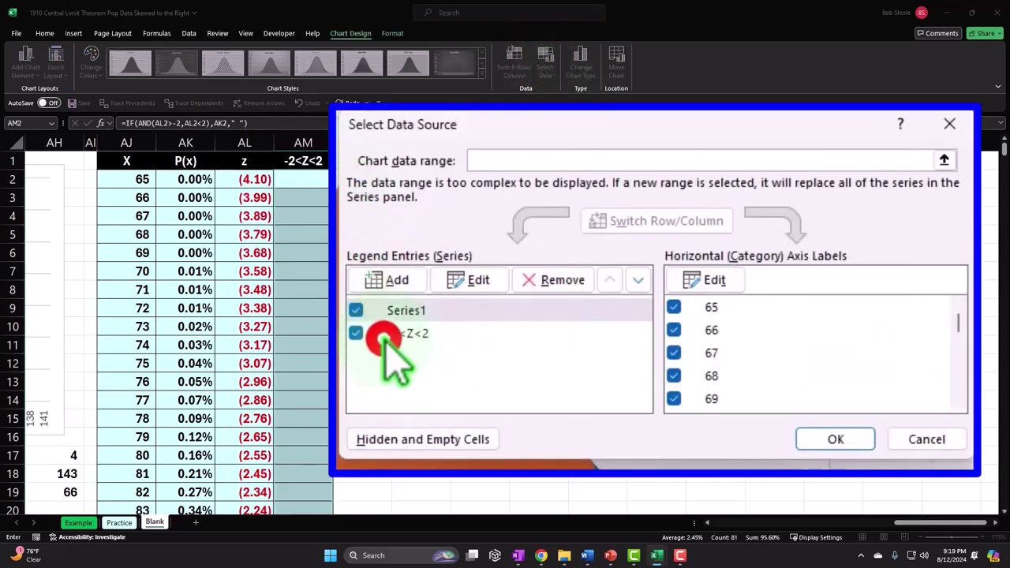
pyautogui.click(605, 311)
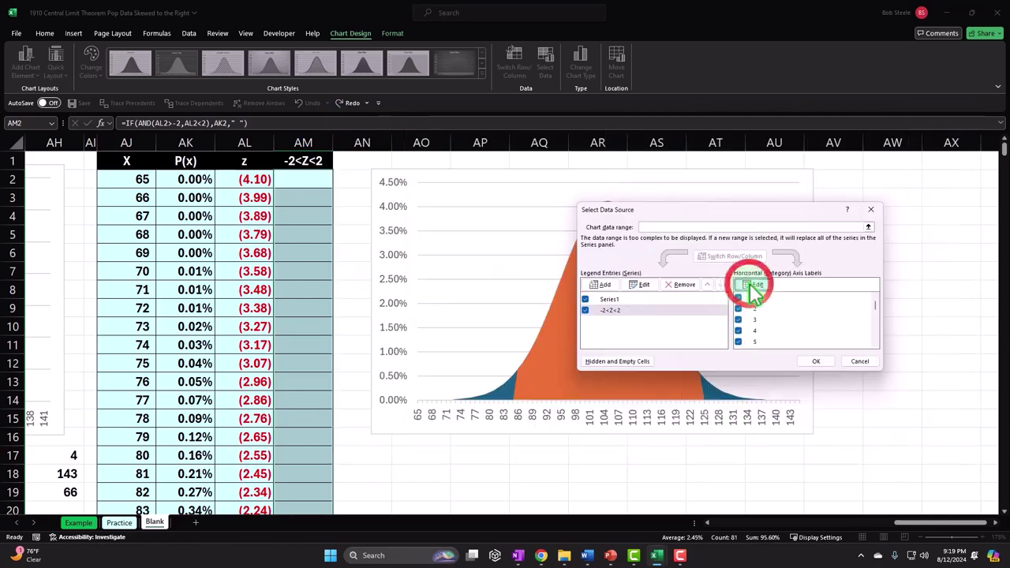
pyautogui.click(705, 283)
pyautogui.click(317, 184)
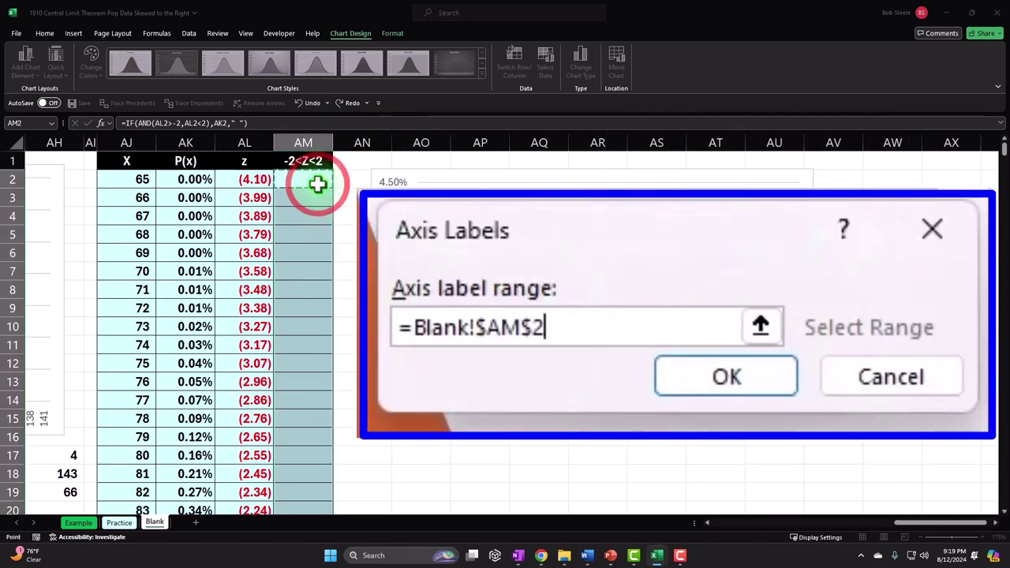
pyautogui.hotkey('ctrl', 'shift', 'Down')
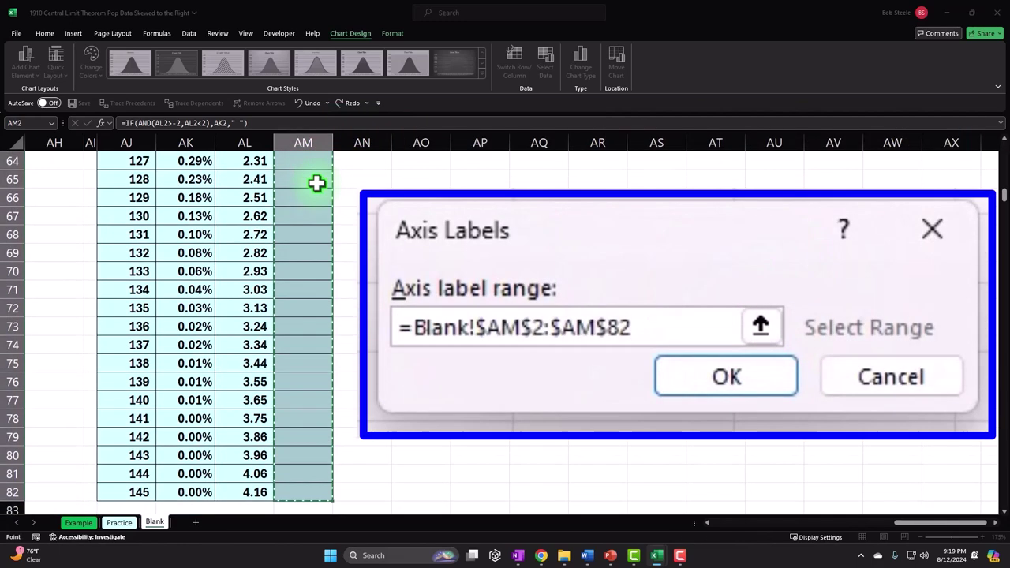
pyautogui.scroll(20, 316, 183)
pyautogui.click(760, 326)
pyautogui.click(942, 295)
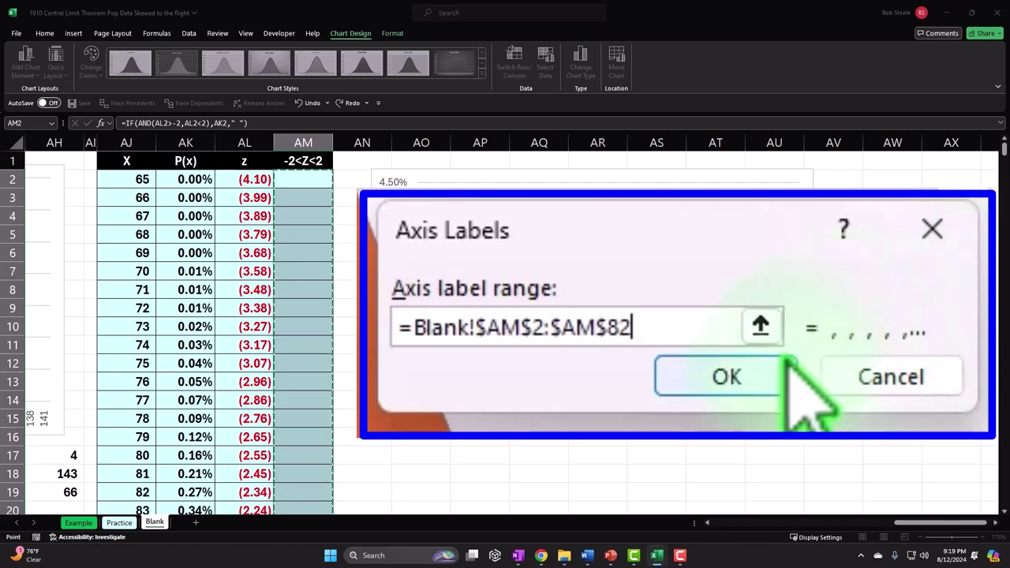
pyautogui.click(742, 375)
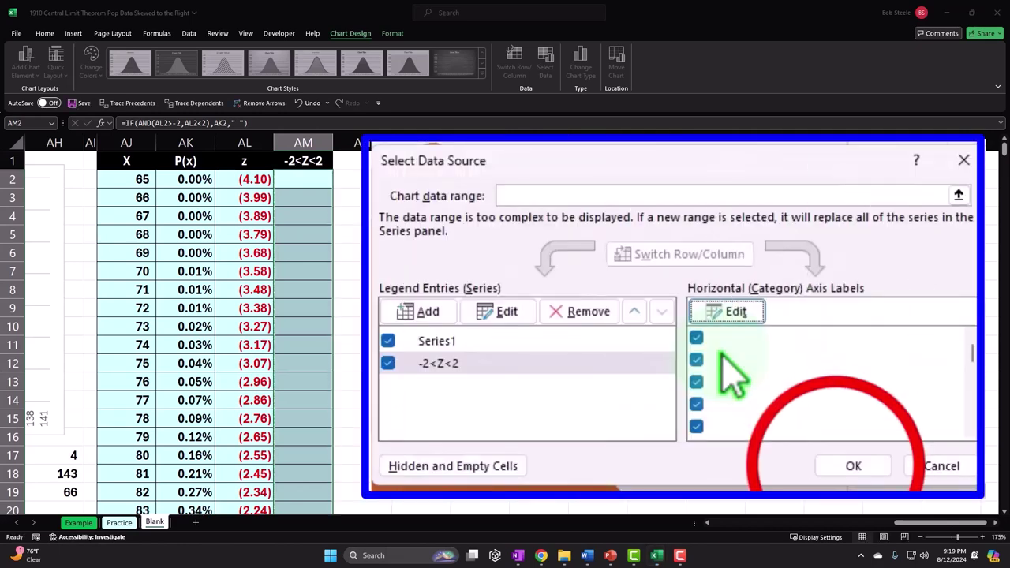
pyautogui.click(851, 465)
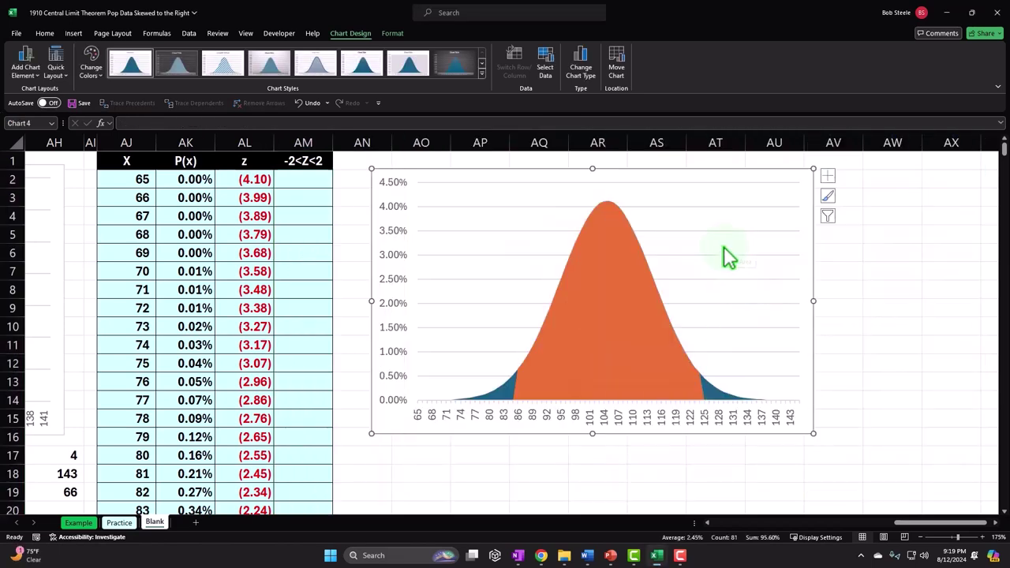
# Show the secondary horizontal axis on the area chart
pyautogui.click(826, 184)
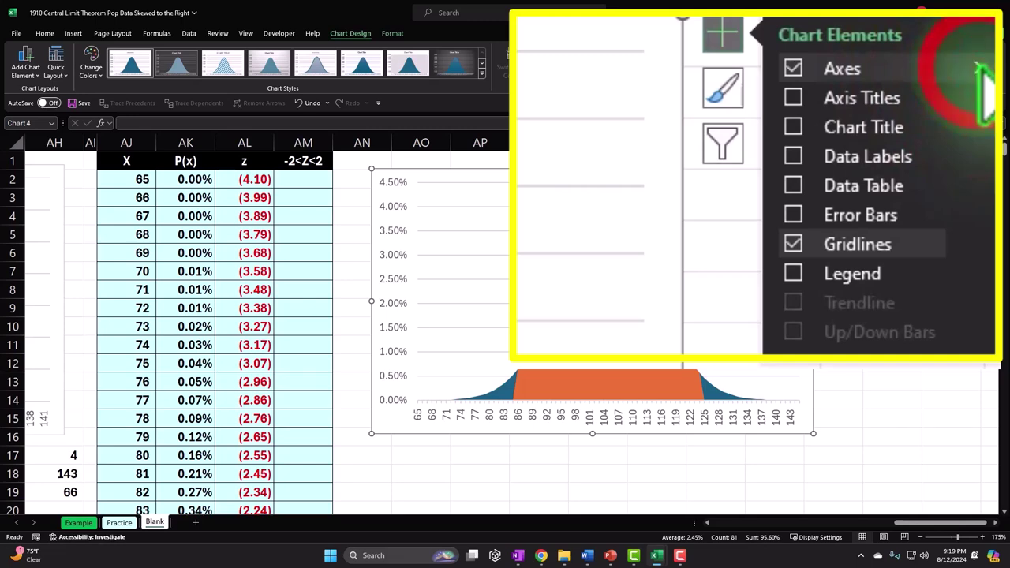
pyautogui.click(979, 68)
pyautogui.click(622, 139)
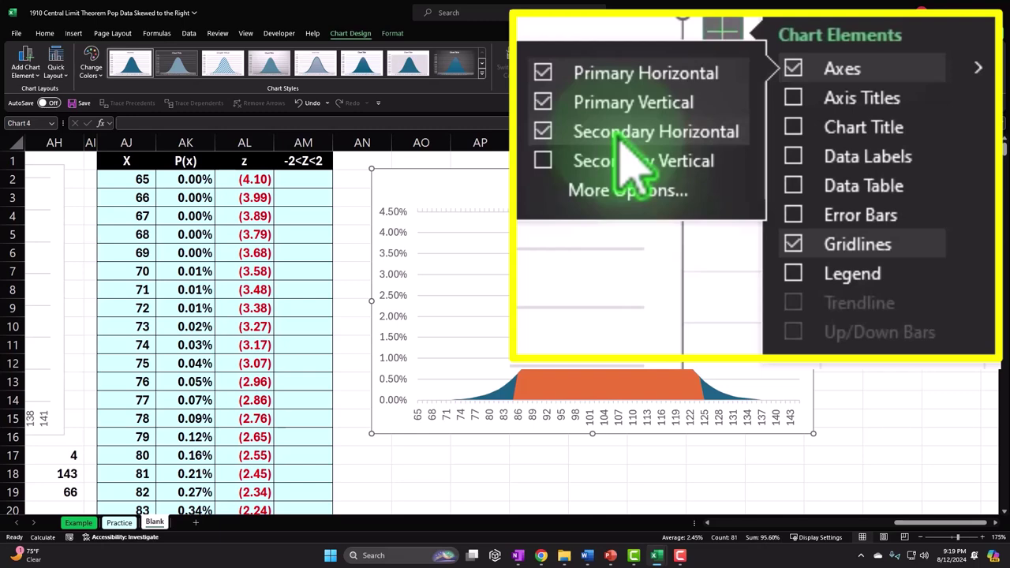
pyautogui.click(894, 352)
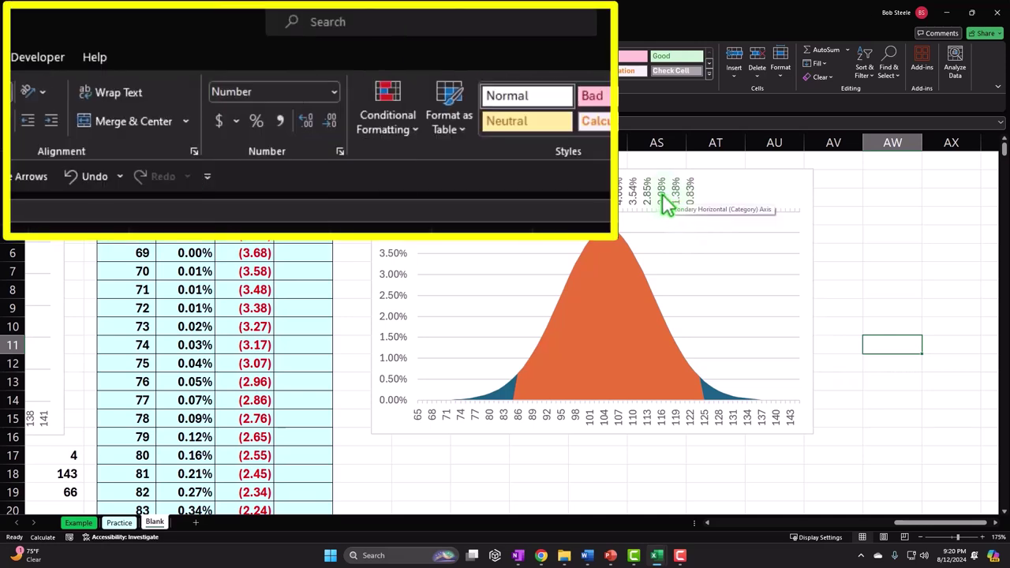
# Set the horizontal axis labels of the -2<Z<2 series to the z-score range AL2:AL82 and apply the updated data source
pyautogui.click(600, 221)
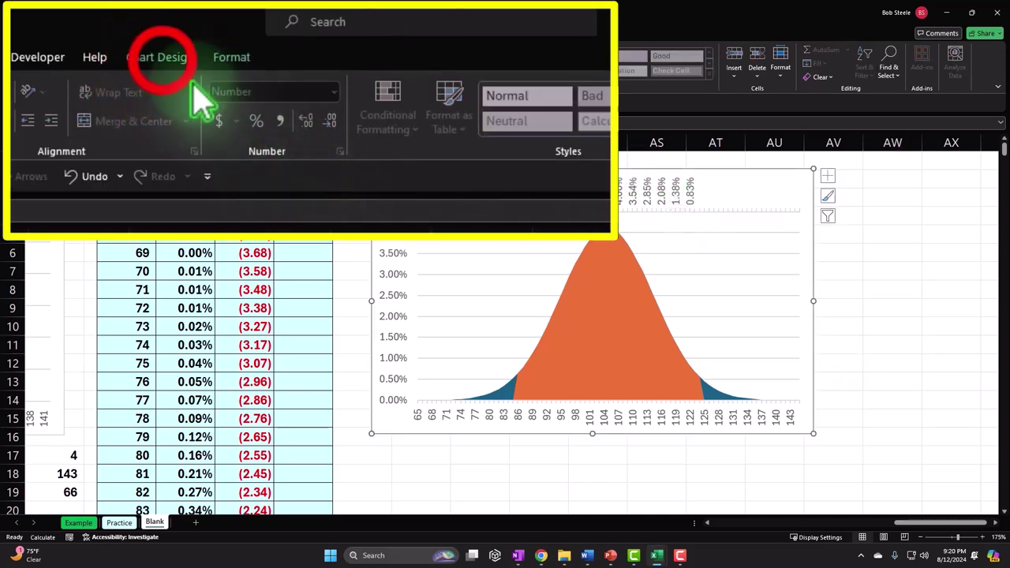
pyautogui.click(167, 62)
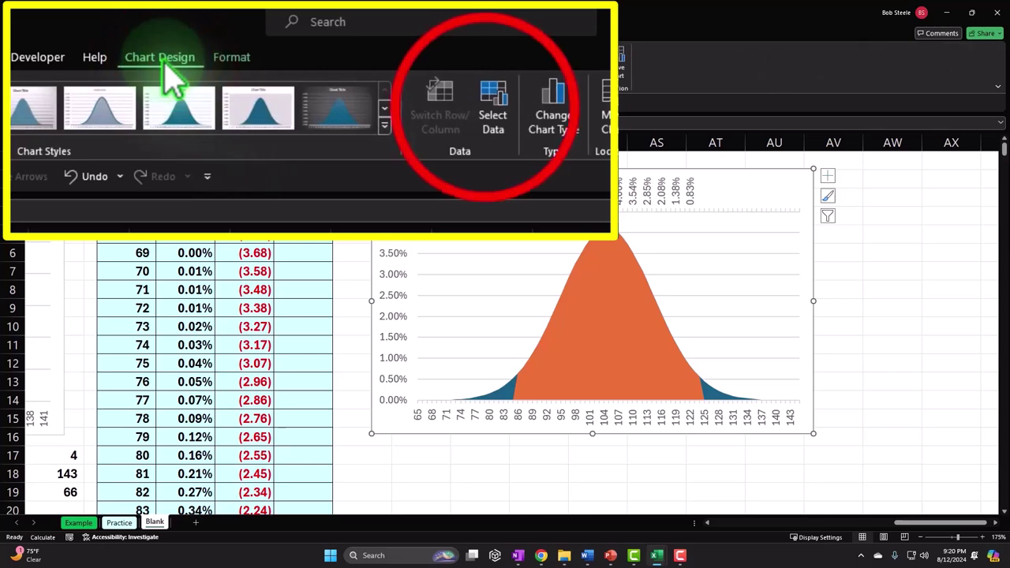
pyautogui.click(493, 106)
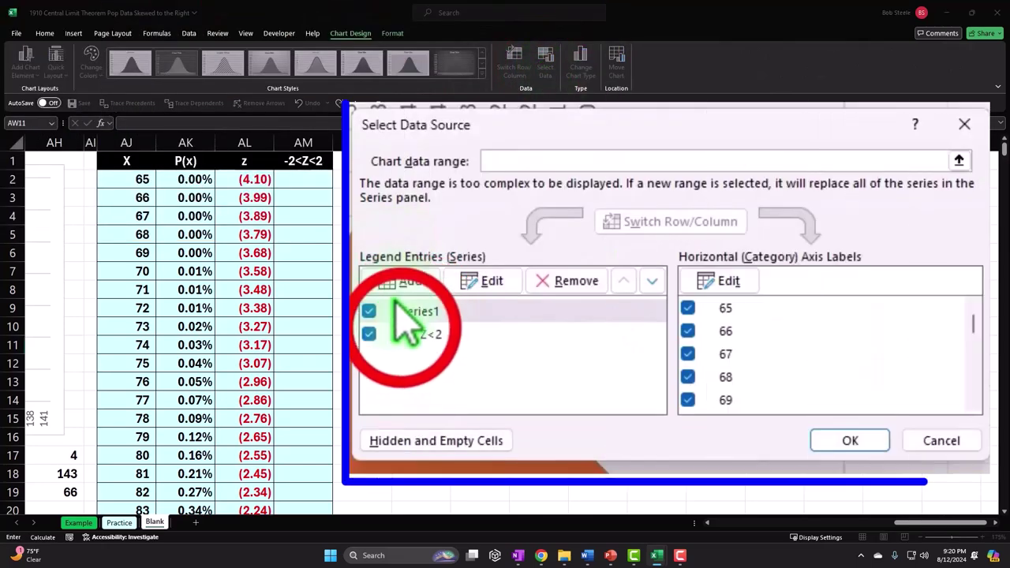
pyautogui.click(605, 310)
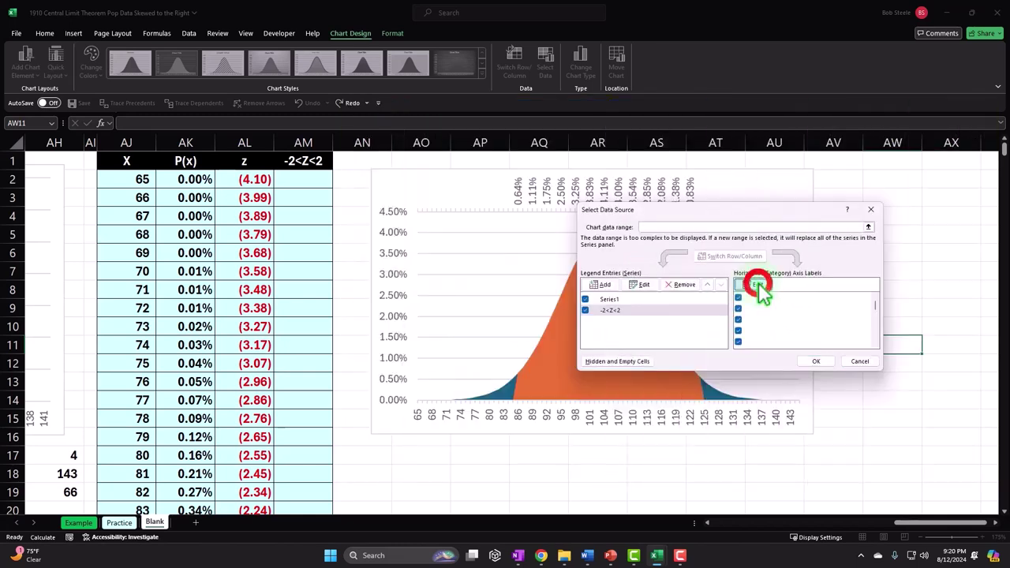
pyautogui.click(759, 285)
pyautogui.press('Delete')
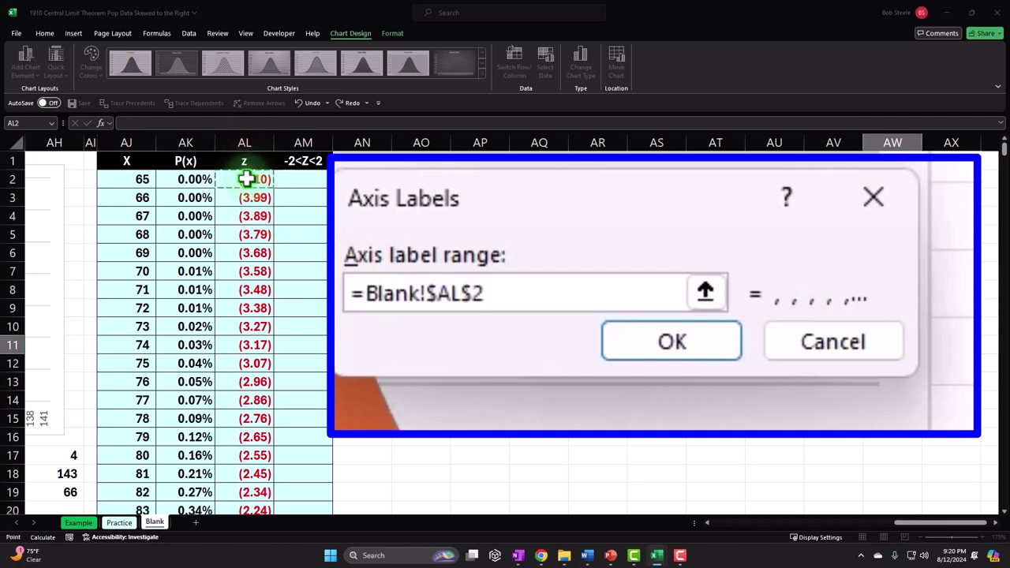
pyautogui.hotkey('ctrl', 'shift', 'Down')
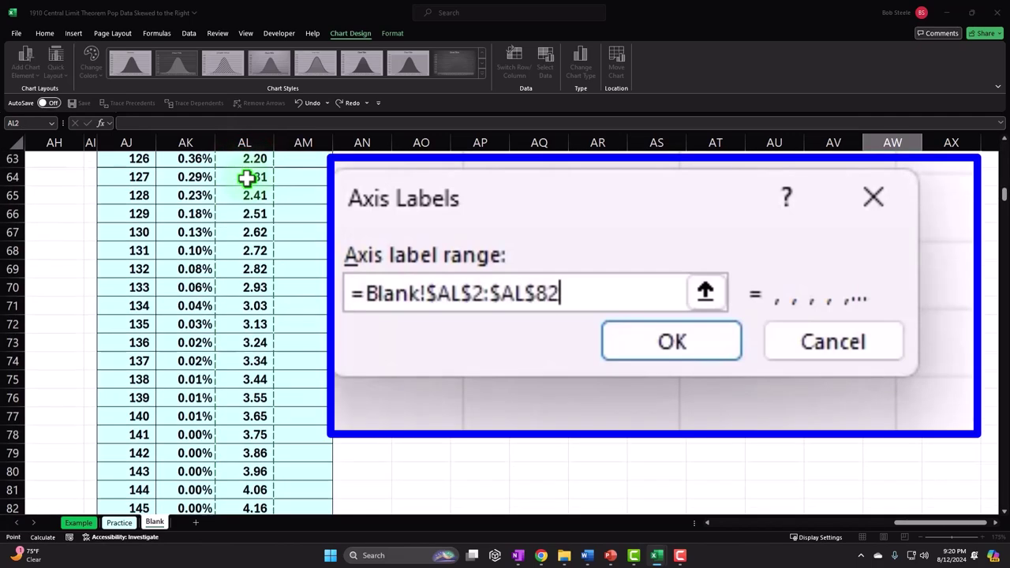
pyautogui.scroll(20, 248, 179)
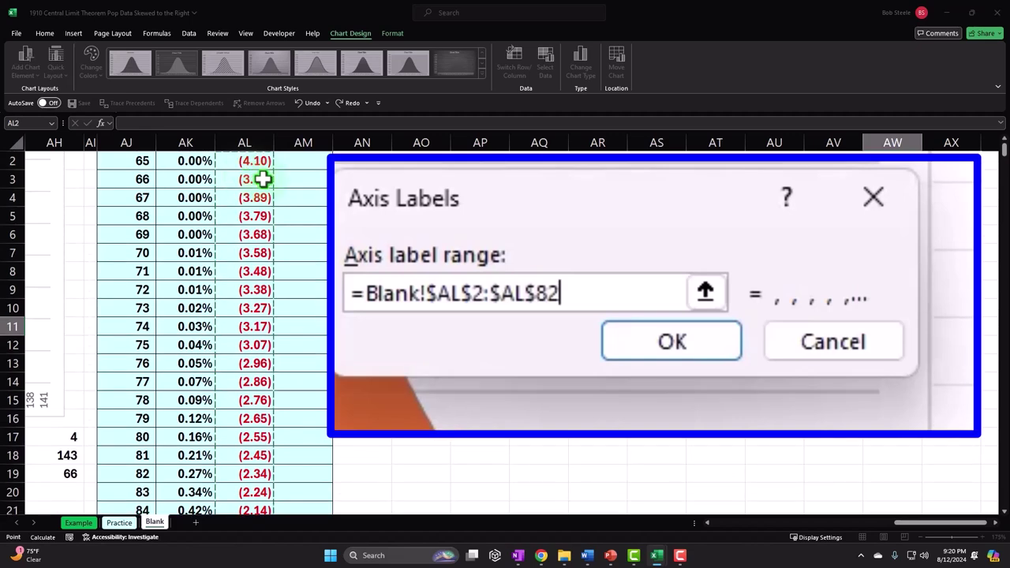
pyautogui.click(705, 293)
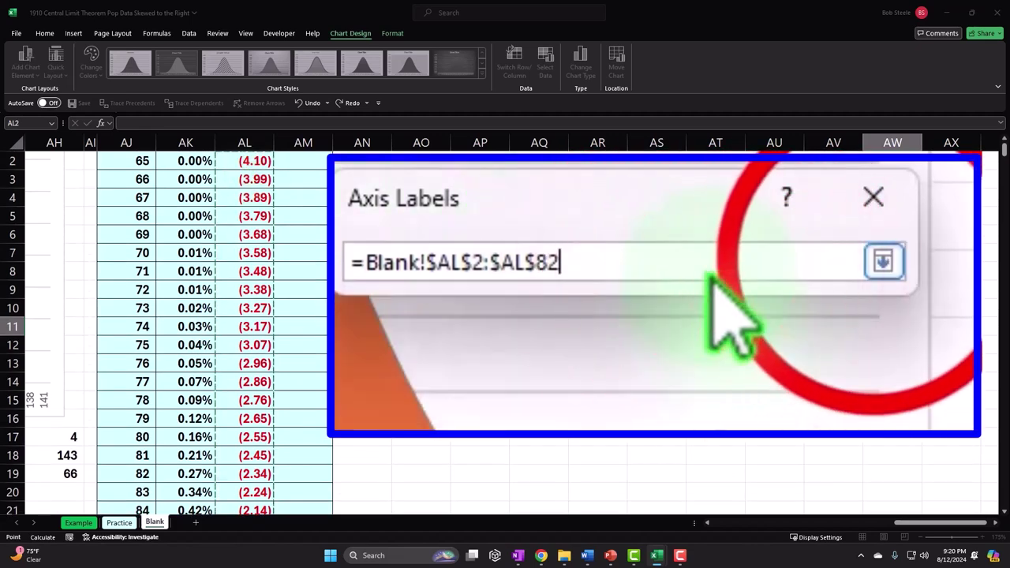
pyautogui.click(878, 262)
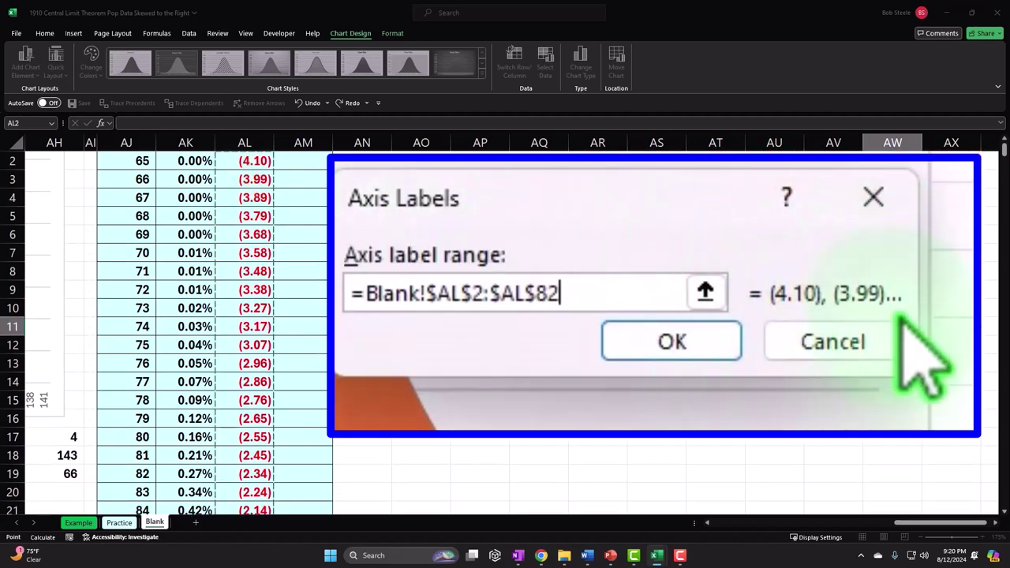
pyautogui.press('Tab')
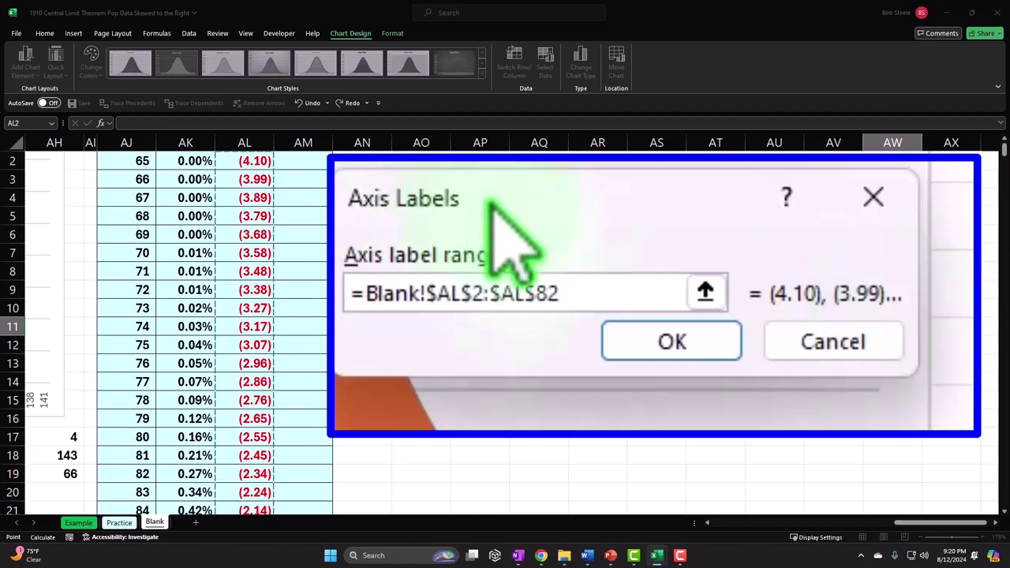
pyautogui.click(672, 341)
pyautogui.click(817, 361)
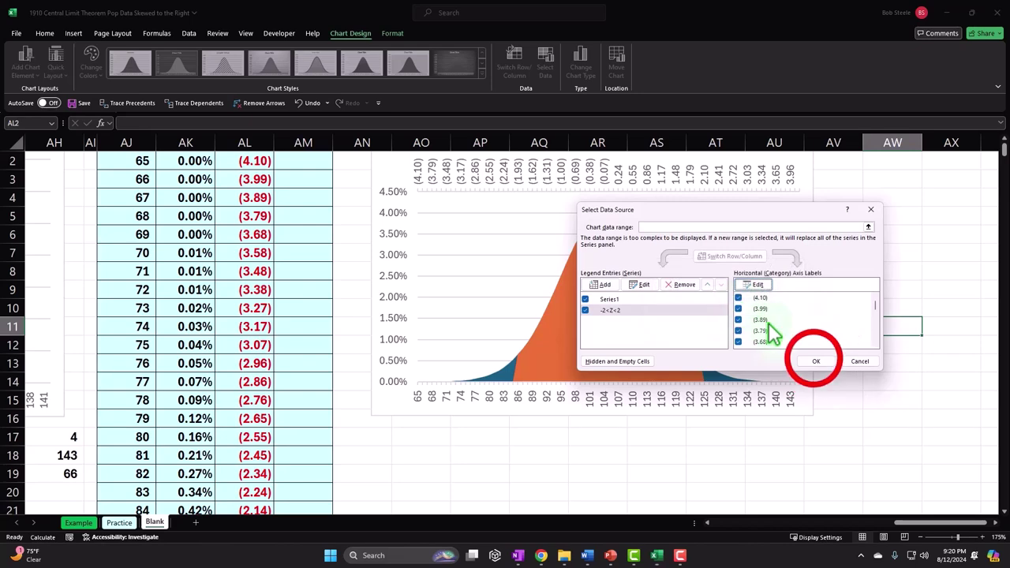
# Set the label position of the chart's secondary horizontal axis to Low and close the axis formatting options
pyautogui.scroll(1, 812, 373)
pyautogui.click(733, 206)
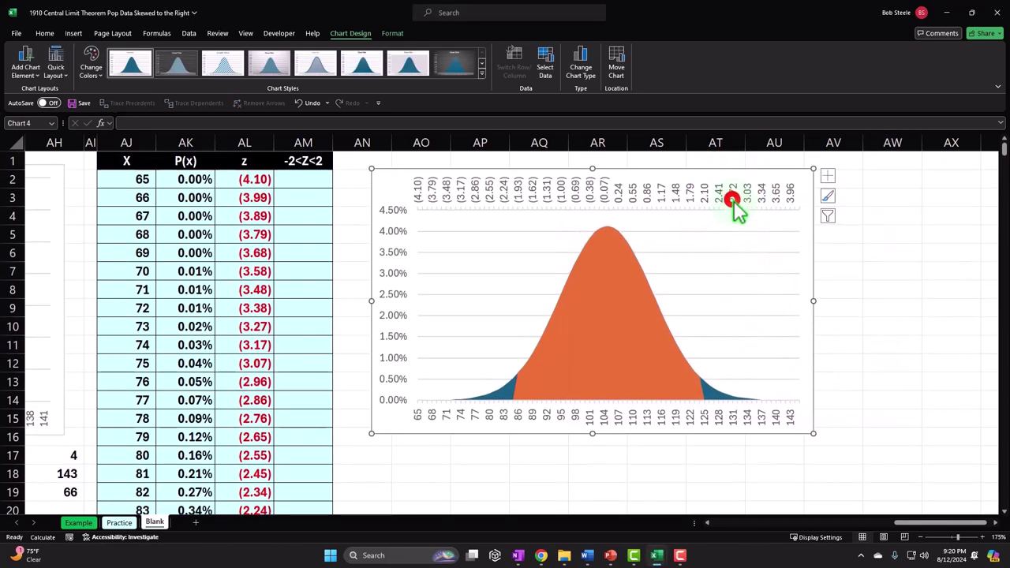
pyautogui.click(824, 174)
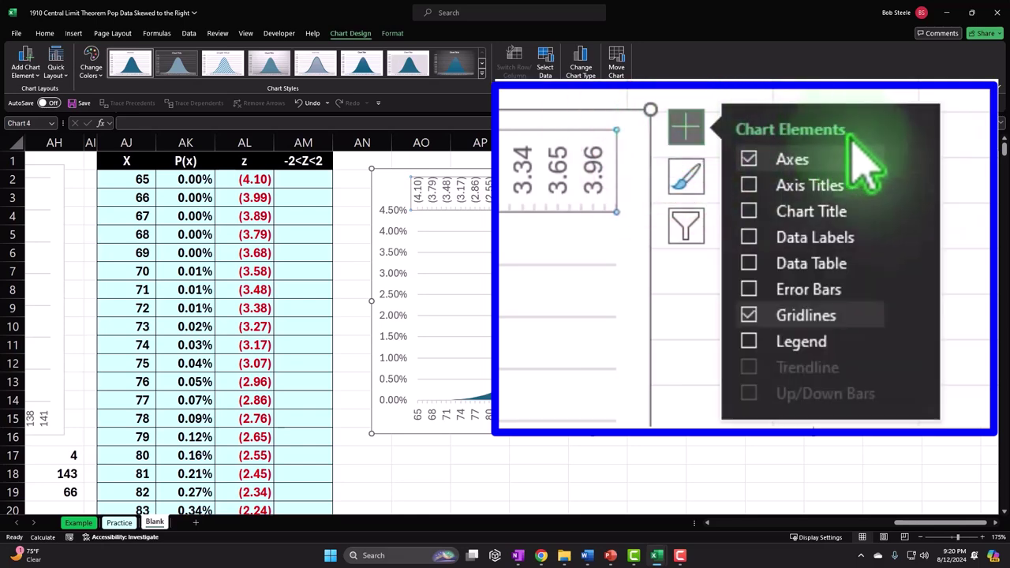
pyautogui.click(918, 162)
pyautogui.click(604, 267)
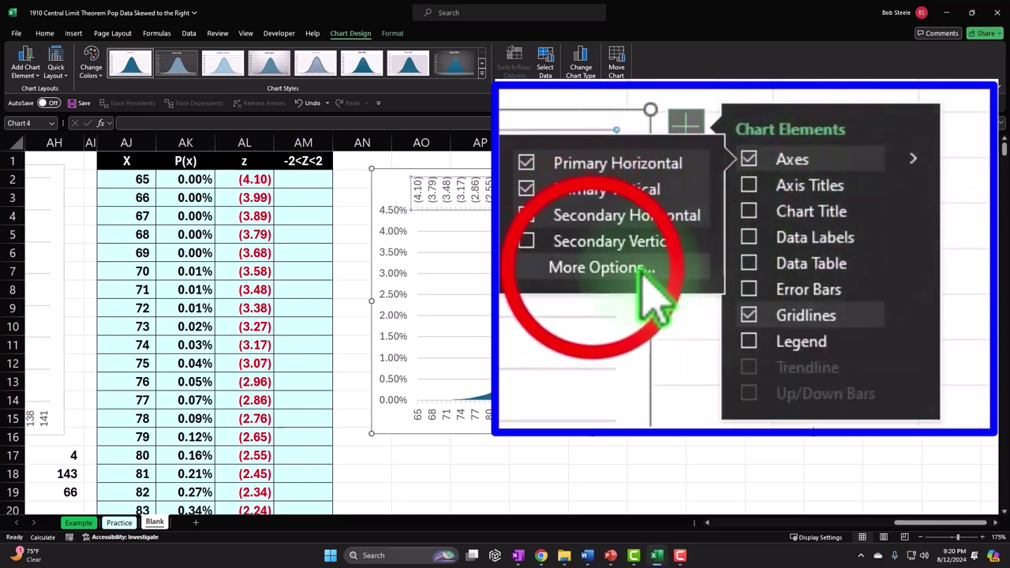
pyautogui.click(618, 192)
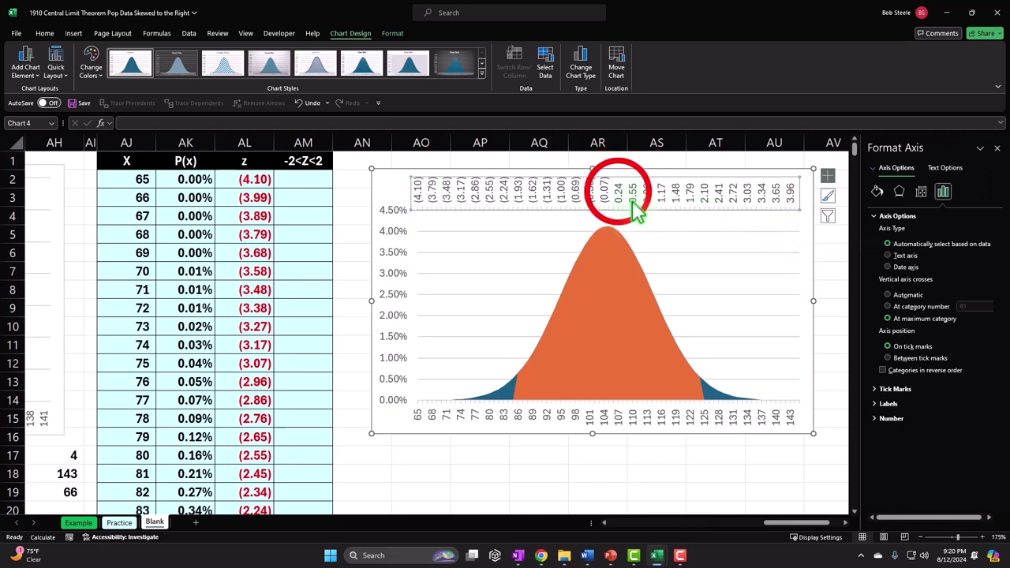
pyautogui.click(825, 403)
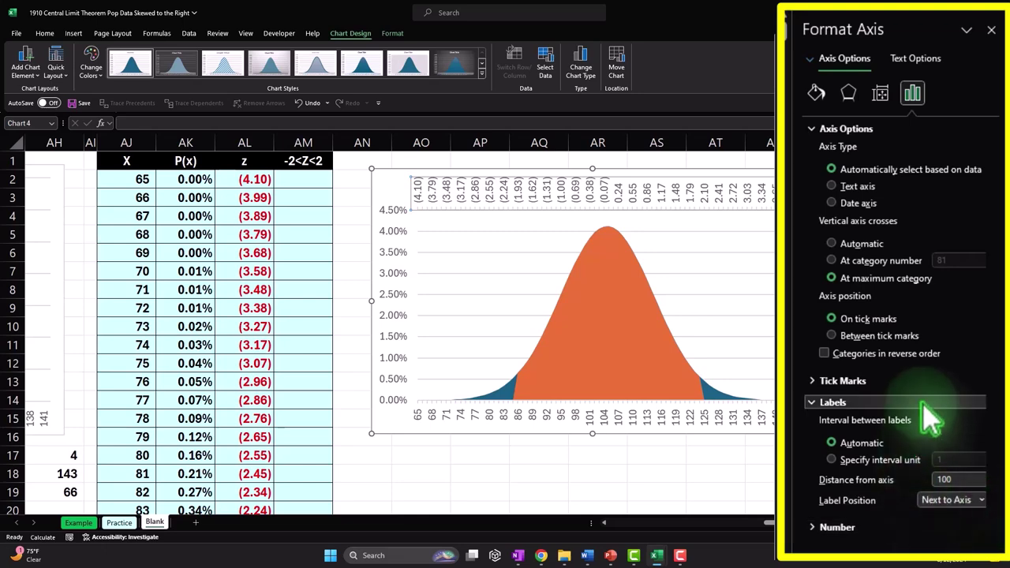
pyautogui.click(857, 499)
pyautogui.click(825, 499)
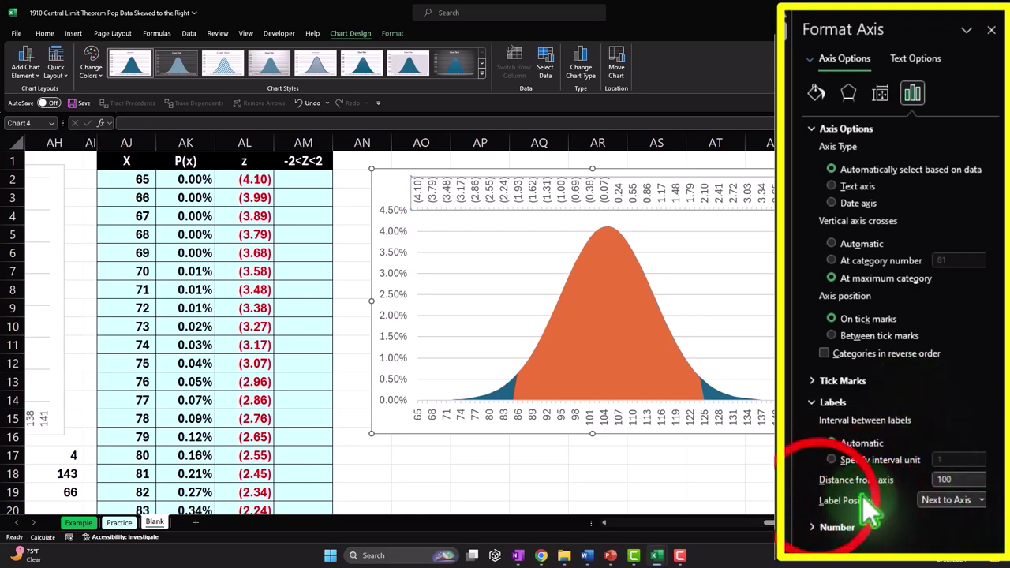
pyautogui.click(820, 500)
pyautogui.click(946, 545)
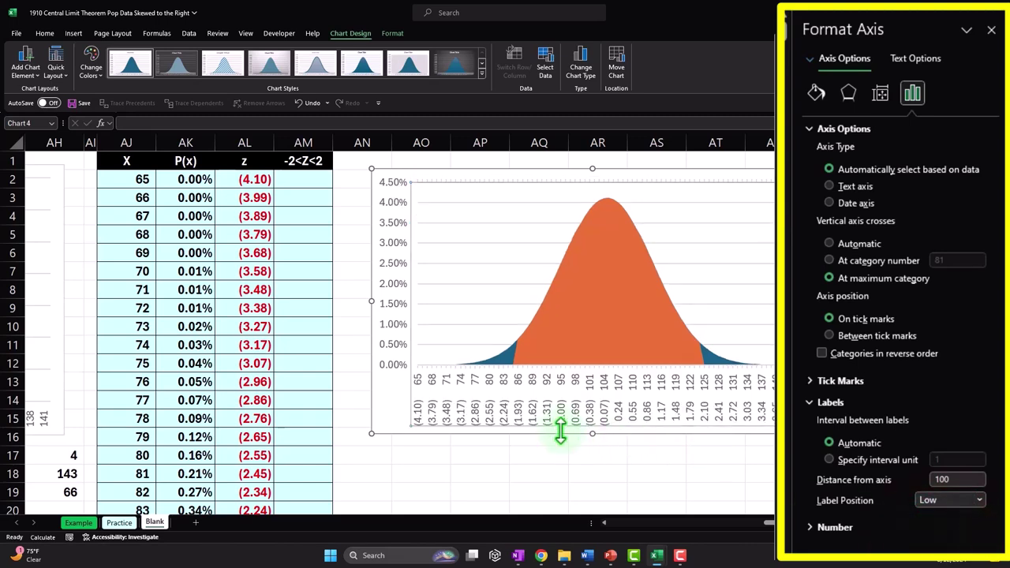
pyautogui.click(992, 29)
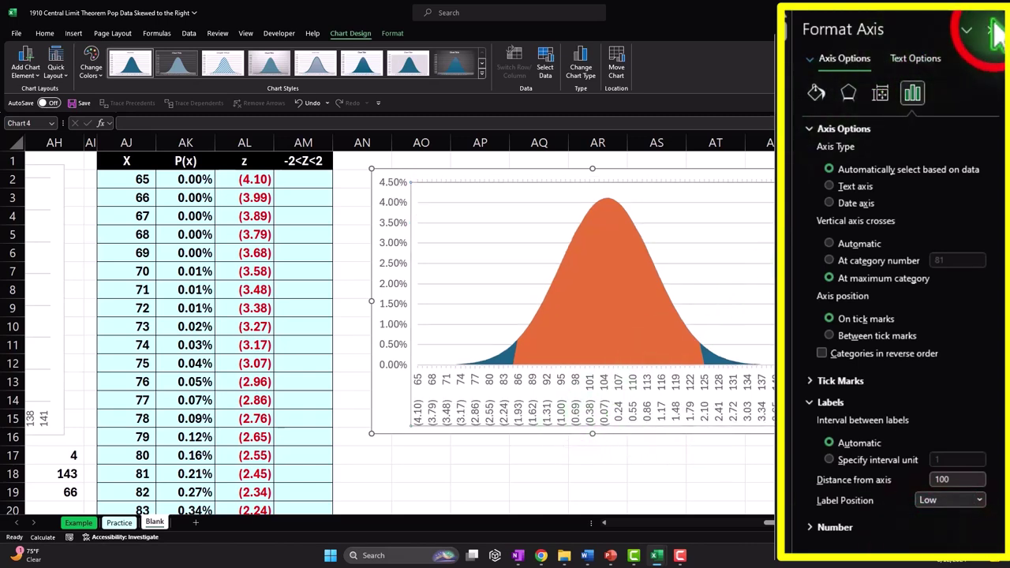
pyautogui.click(598, 472)
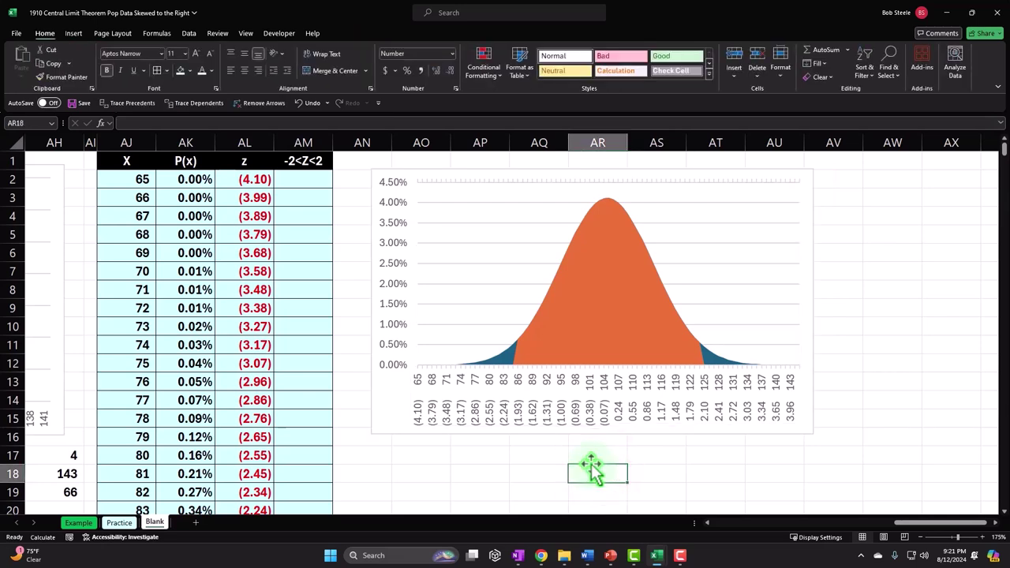
# Draw a near-vertical straight line over the curve's lower tail and make it green
pyautogui.click(77, 34)
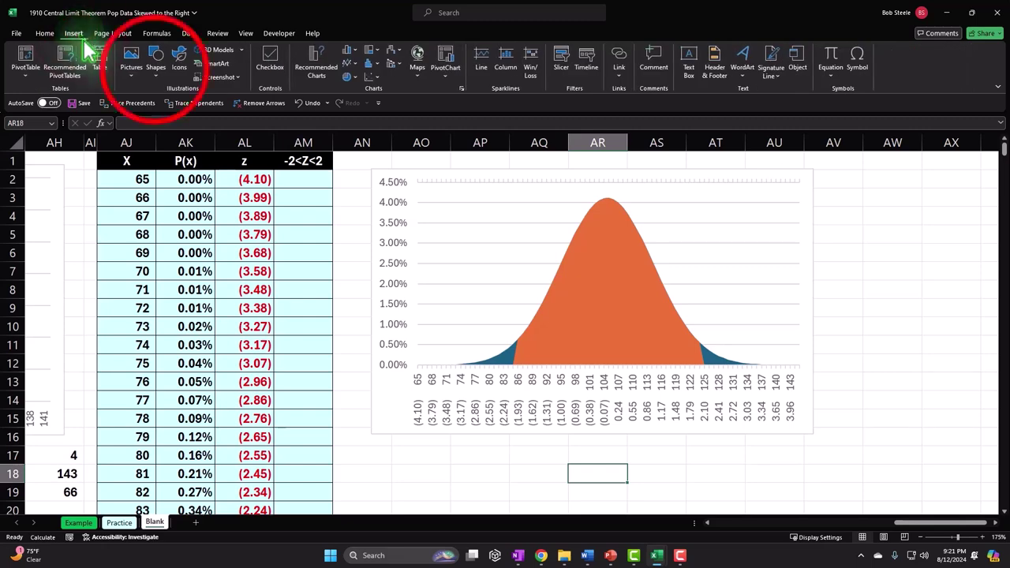
pyautogui.click(152, 63)
pyautogui.click(172, 113)
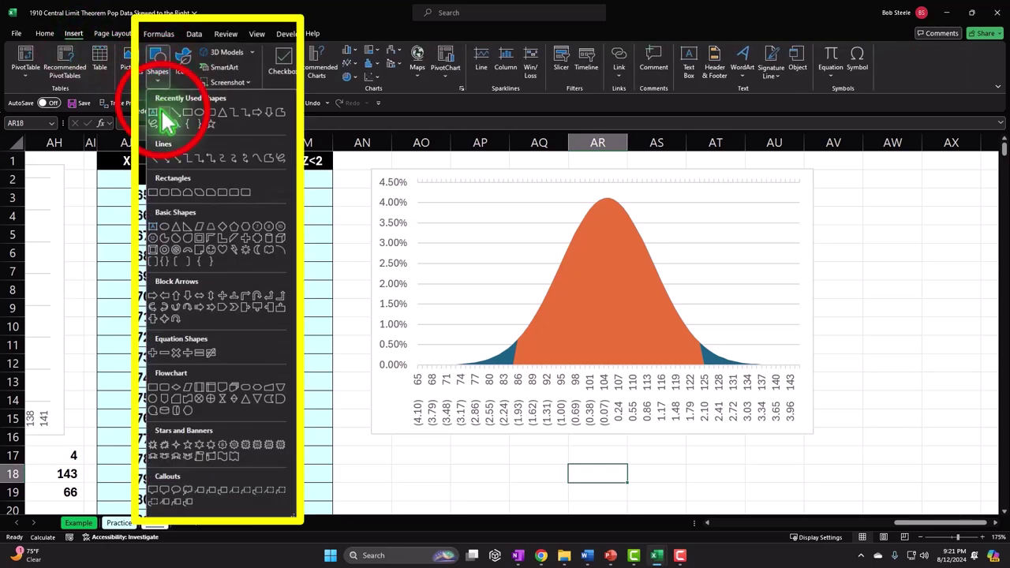
pyautogui.moveTo(495, 193)
pyautogui.mouseDown()
pyautogui.moveTo(505, 198)
pyautogui.moveTo(493, 352)
pyautogui.mouseUp()
pyautogui.click(341, 62)
pyautogui.click(484, 294)
# Enlarge the area chart so that it spans from column AN to column AW and down to row 18
pyautogui.click(799, 411)
pyautogui.click(809, 430)
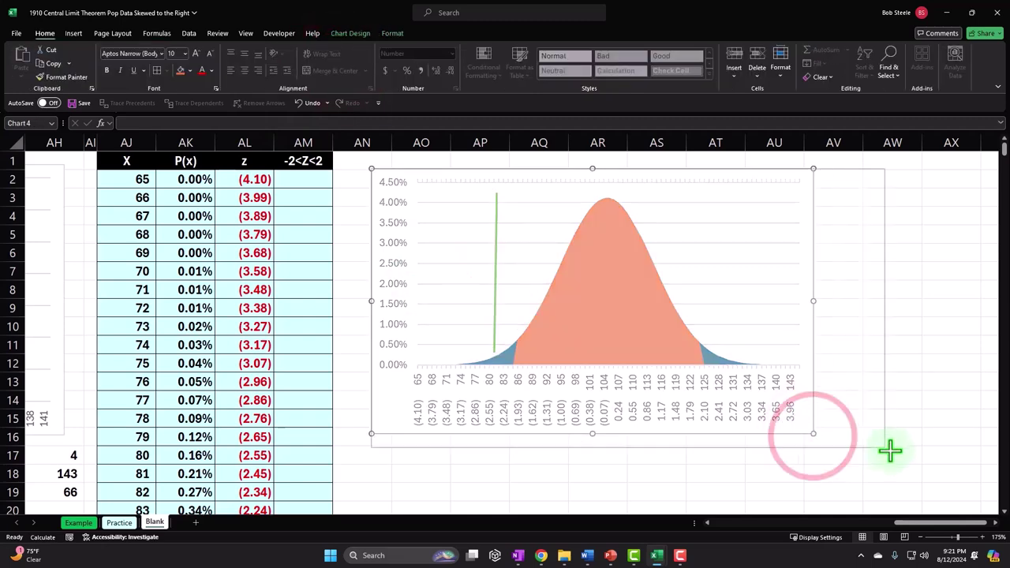
pyautogui.moveTo(716, 461); pyautogui.dragTo(914, 456)
pyautogui.moveTo(371, 460); pyautogui.dragTo(345, 476)
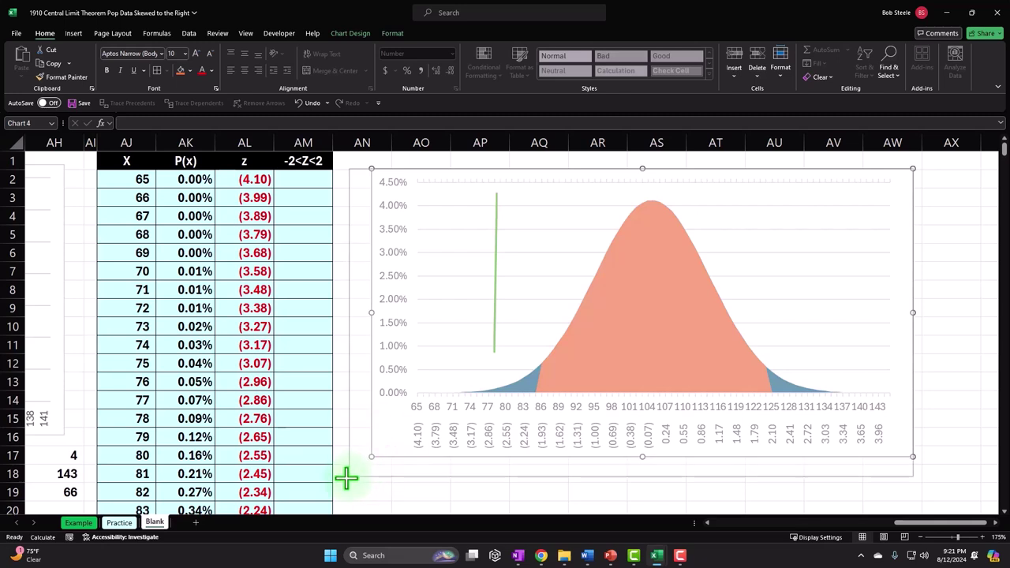
# Move the green line to the orange area's upper boundary, then back to its lower boundary, placing it just beyond X value 86
pyautogui.moveTo(495, 292); pyautogui.dragTo(805, 383)
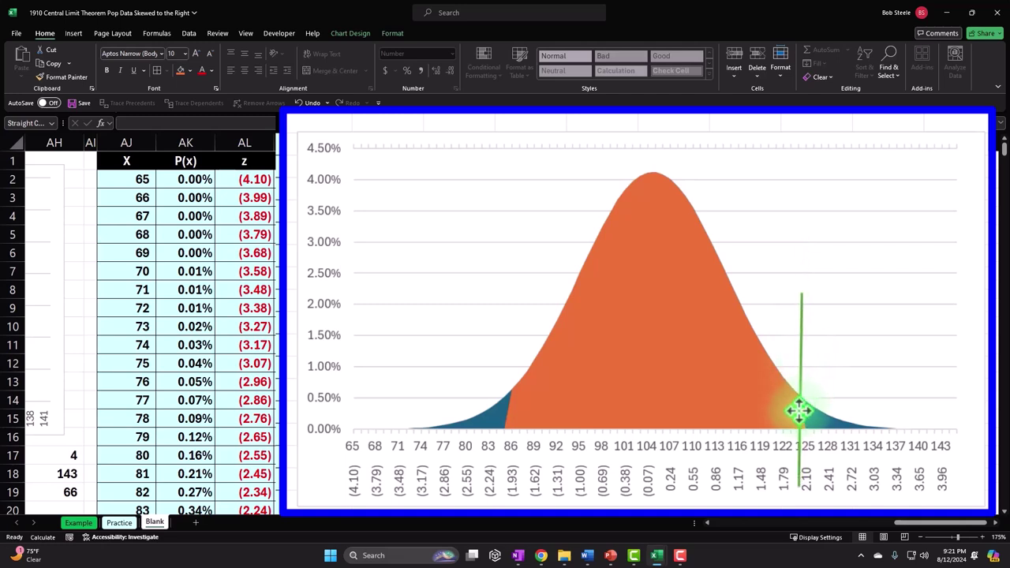
pyautogui.moveTo(800, 410); pyautogui.dragTo(510, 436)
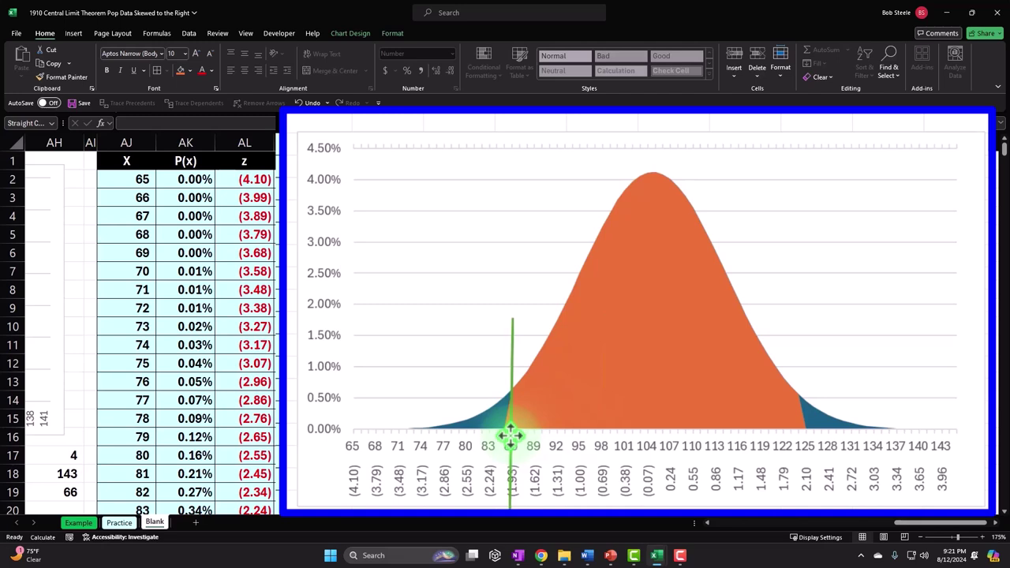
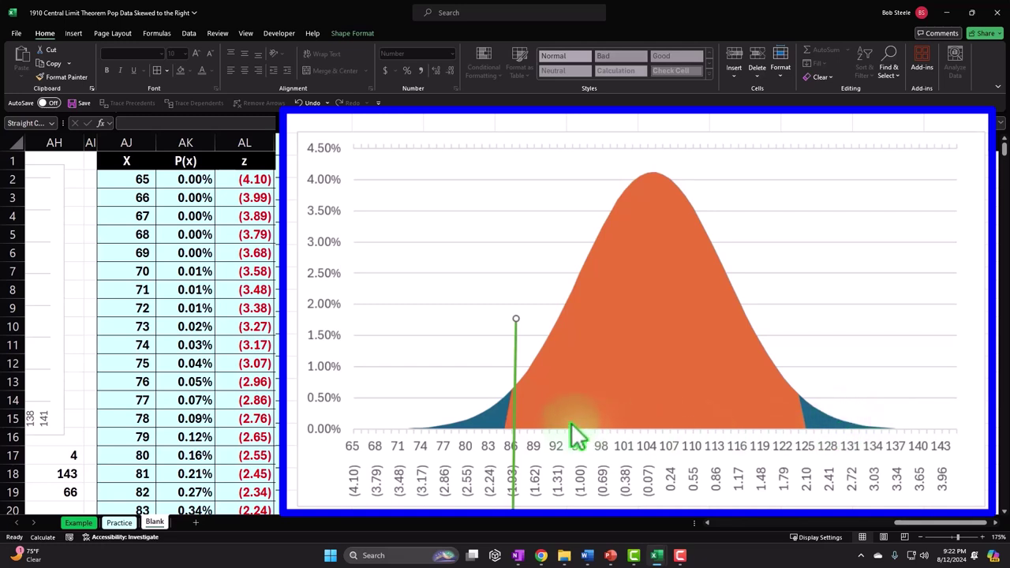
pyautogui.moveTo(521, 434); pyautogui.dragTo(515, 348)
pyautogui.click(937, 308)
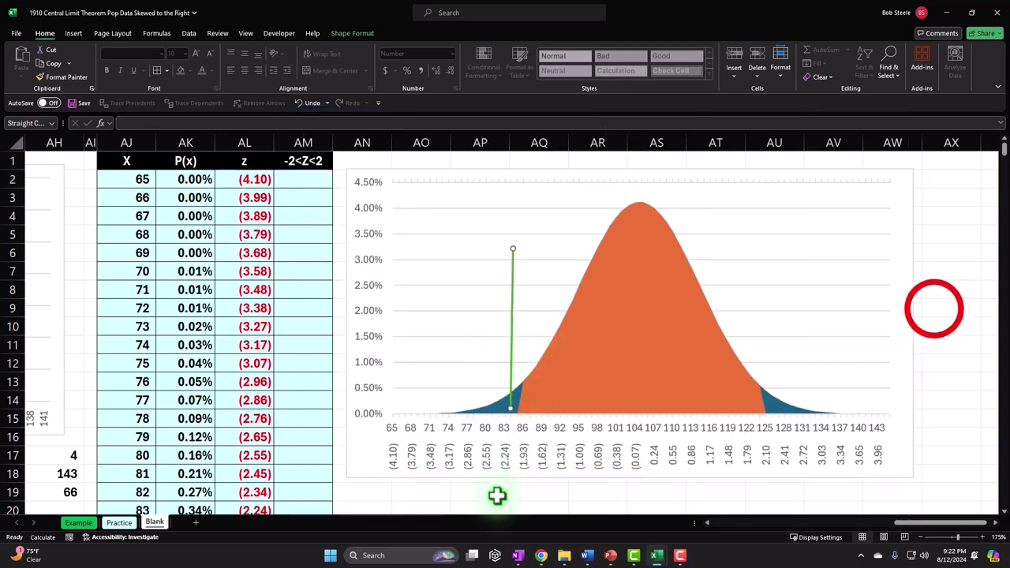
pyautogui.keyDown('ctrl'); pyautogui.scroll(-2, 935, 309); pyautogui.keyUp('ctrl')
pyautogui.keyDown('ctrl'); pyautogui.scroll(3, 935, 308); pyautogui.keyUp('ctrl')
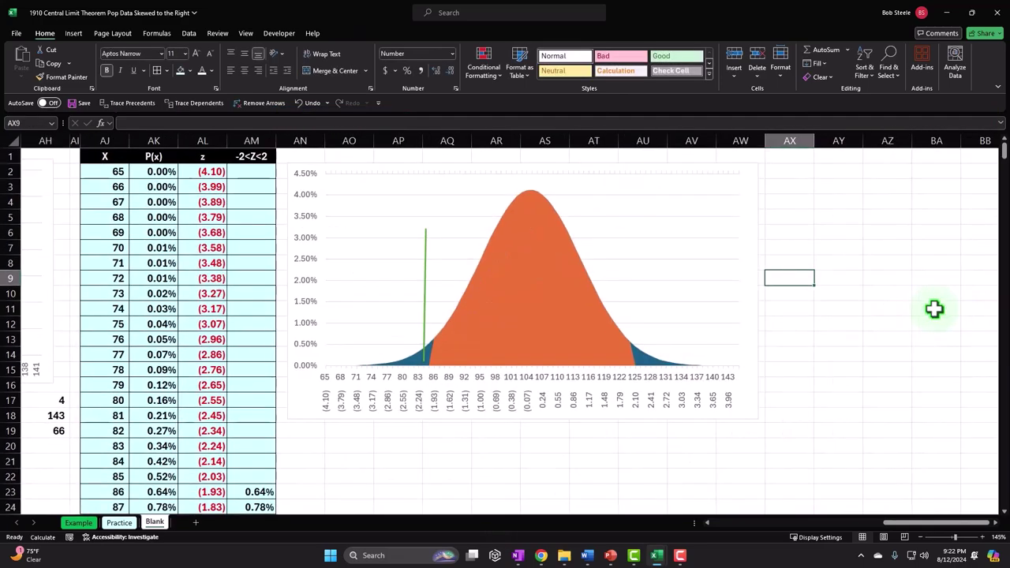
pyautogui.scroll(1, 565, 371)
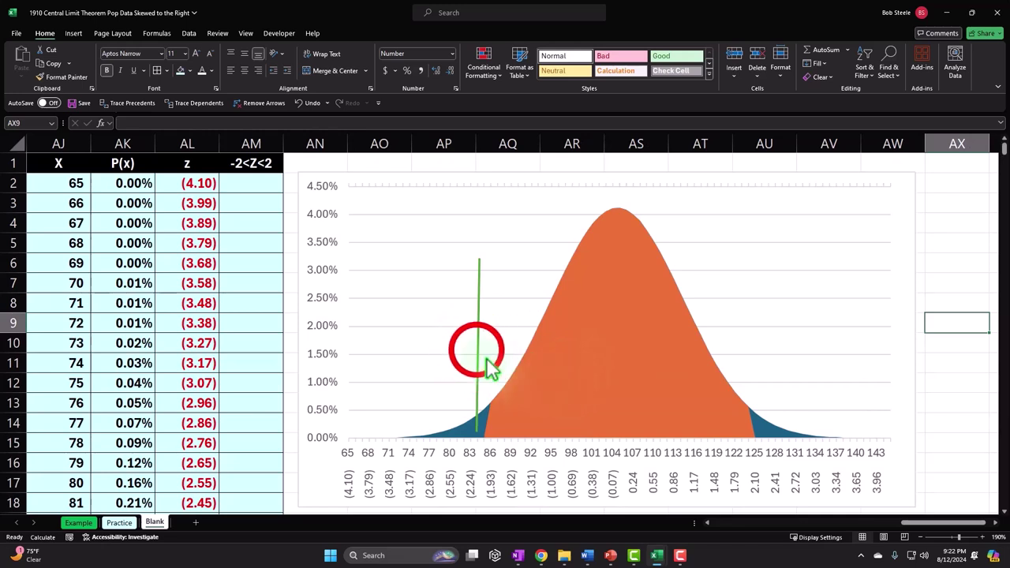
pyautogui.moveTo(476, 350); pyautogui.dragTo(484, 345)
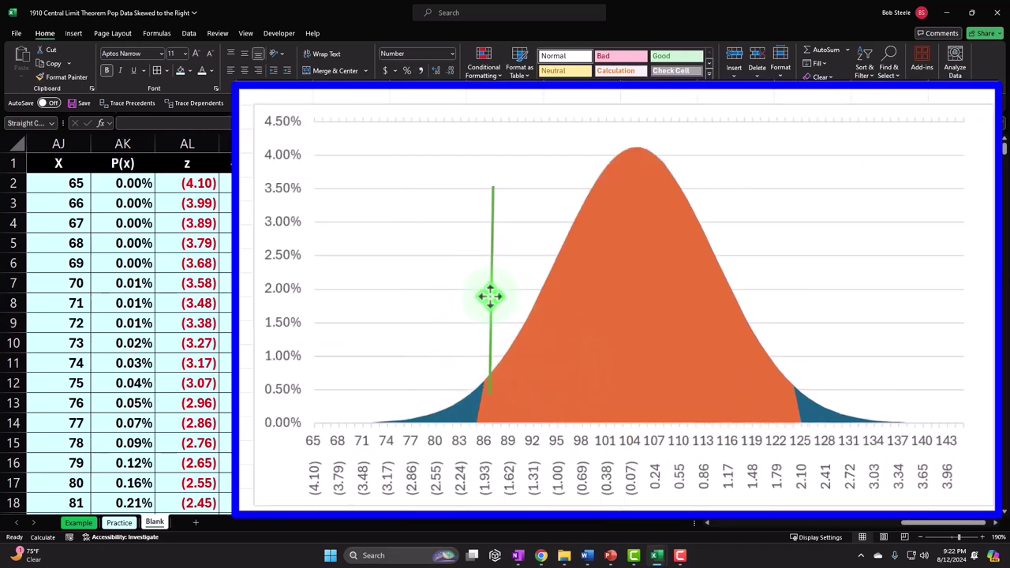
pyautogui.click(491, 296)
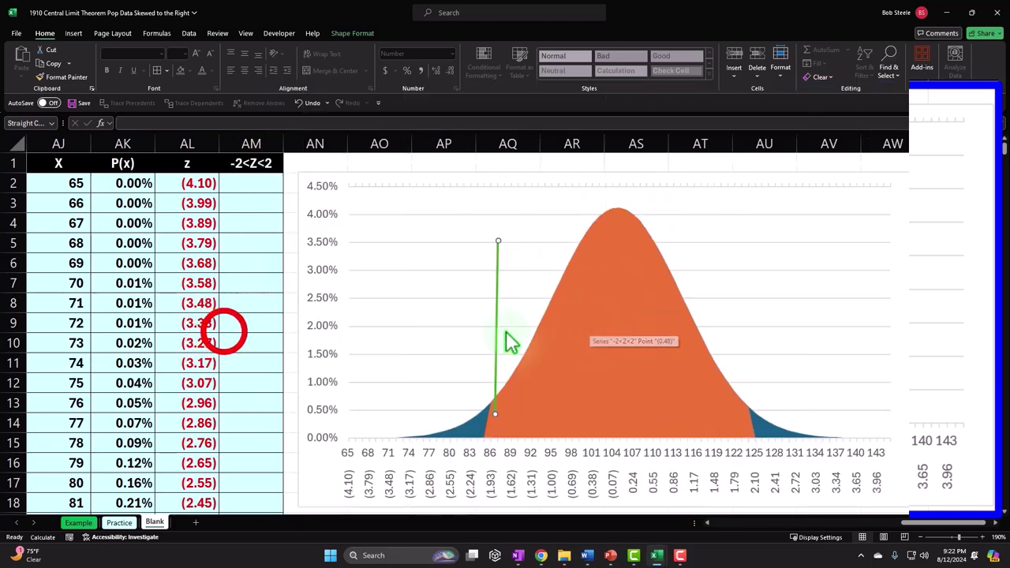
pyautogui.click(225, 330)
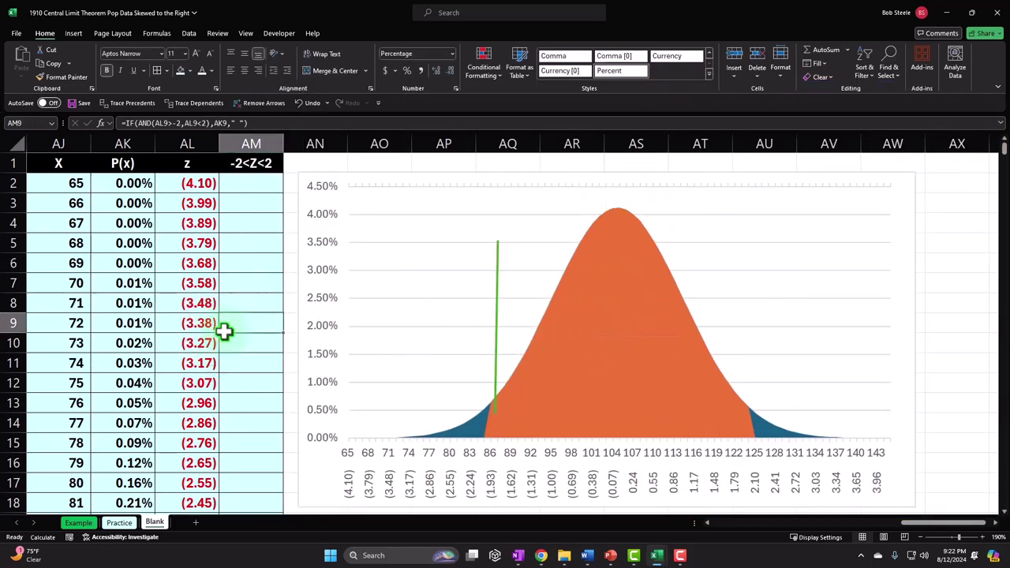
pyautogui.hscroll(-10, 229, 339)
pyautogui.moveTo(857, 522); pyautogui.dragTo(999, 535)
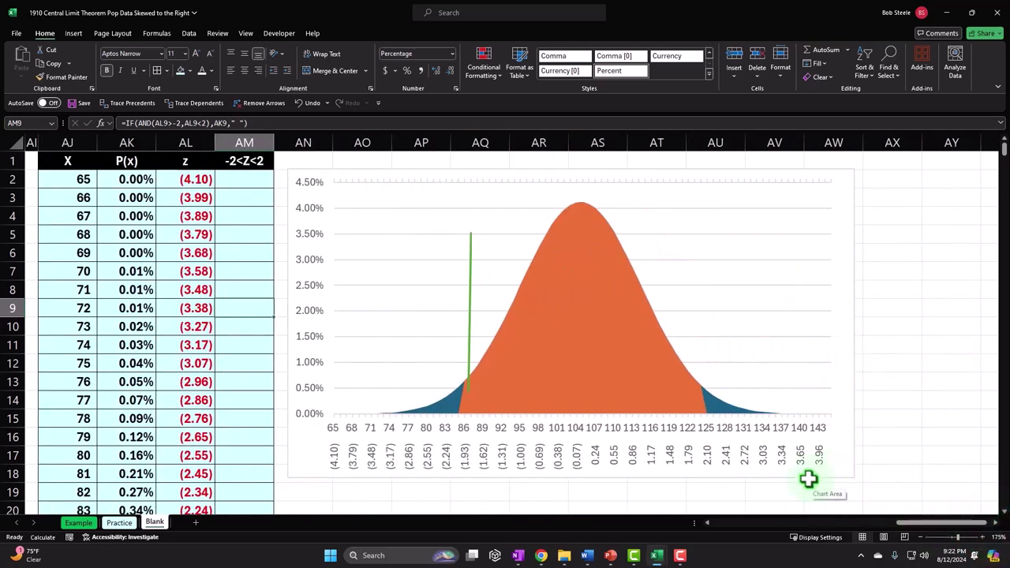
pyautogui.click(708, 524)
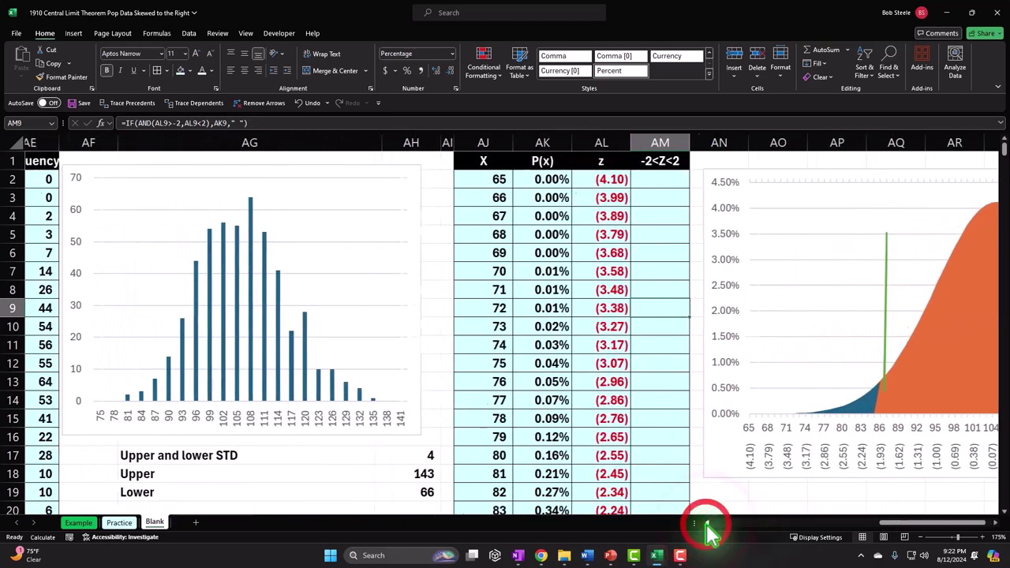
# Move the green line outward over the area chart's lower tail, placing it near X value 73
pyautogui.moveTo(908, 308); pyautogui.dragTo(784, 317)
pyautogui.moveTo(457, 306); pyautogui.dragTo(824, 309)
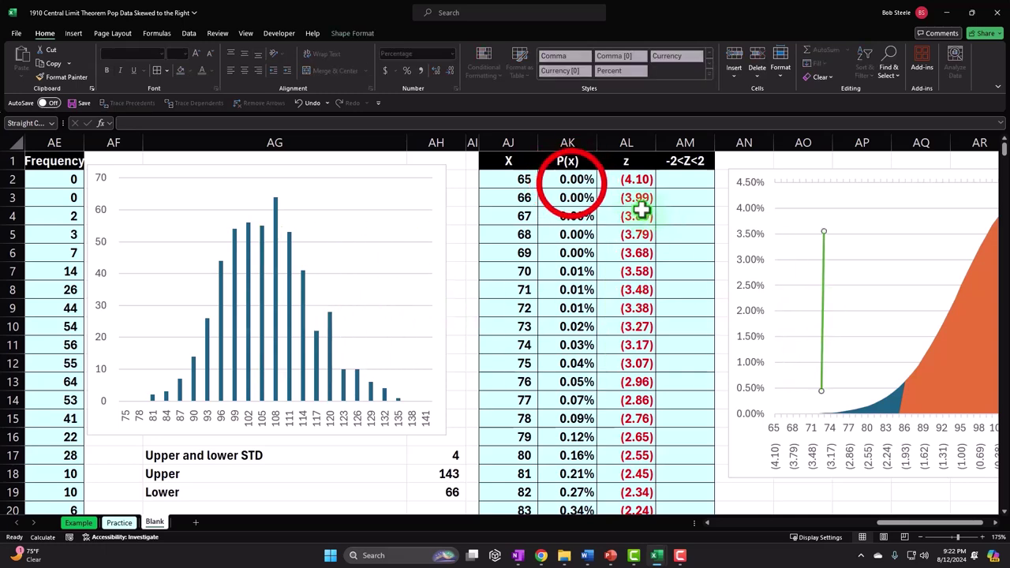
# Insert a 2-D clustered column chart of the P(x) values in AK2:AK82
pyautogui.click(574, 184)
pyautogui.hotkey('ctrl', 'shift', 'Down')
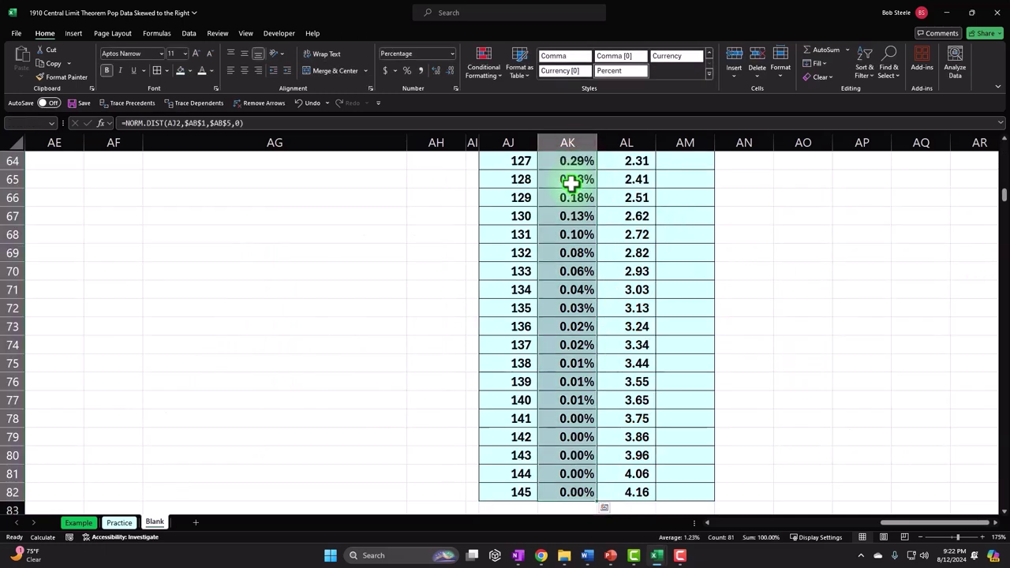
pyautogui.scroll(20, 571, 183)
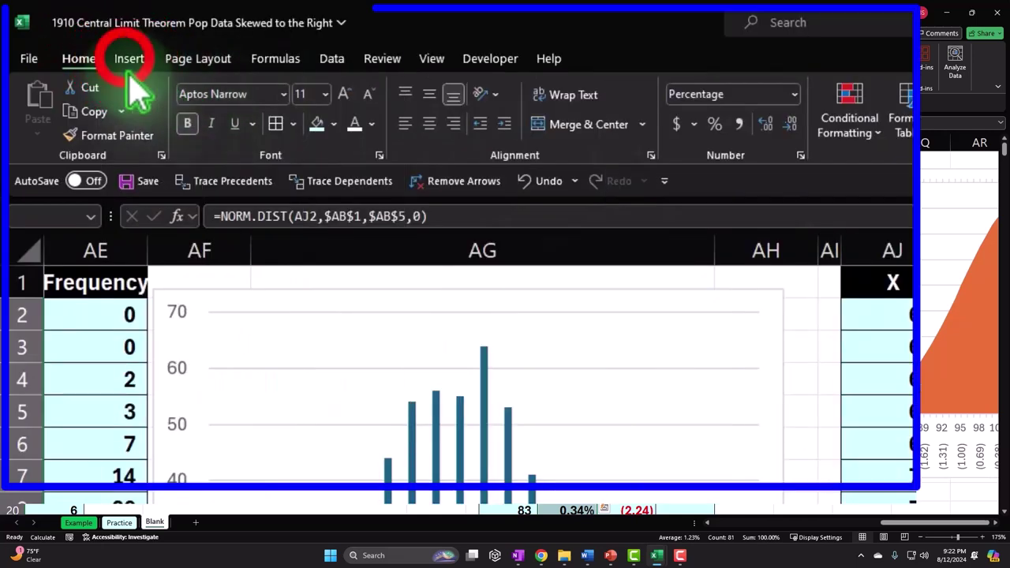
pyautogui.click(73, 34)
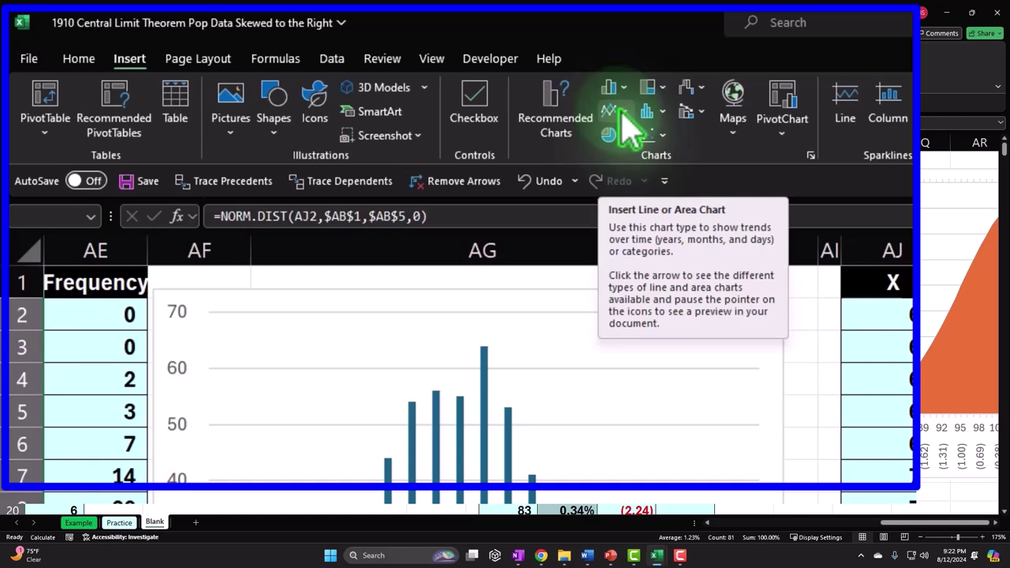
pyautogui.click(614, 86)
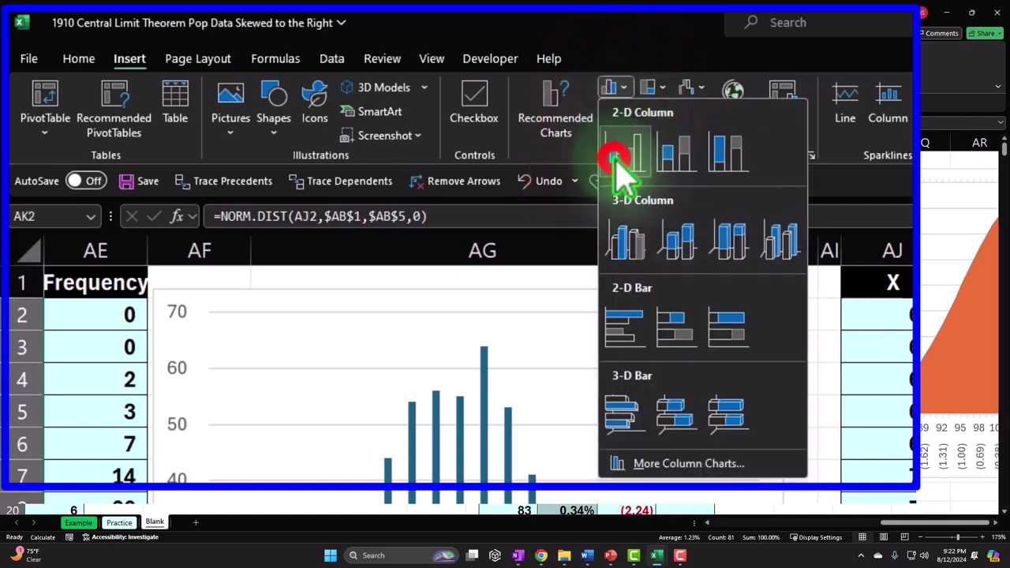
pyautogui.click(616, 160)
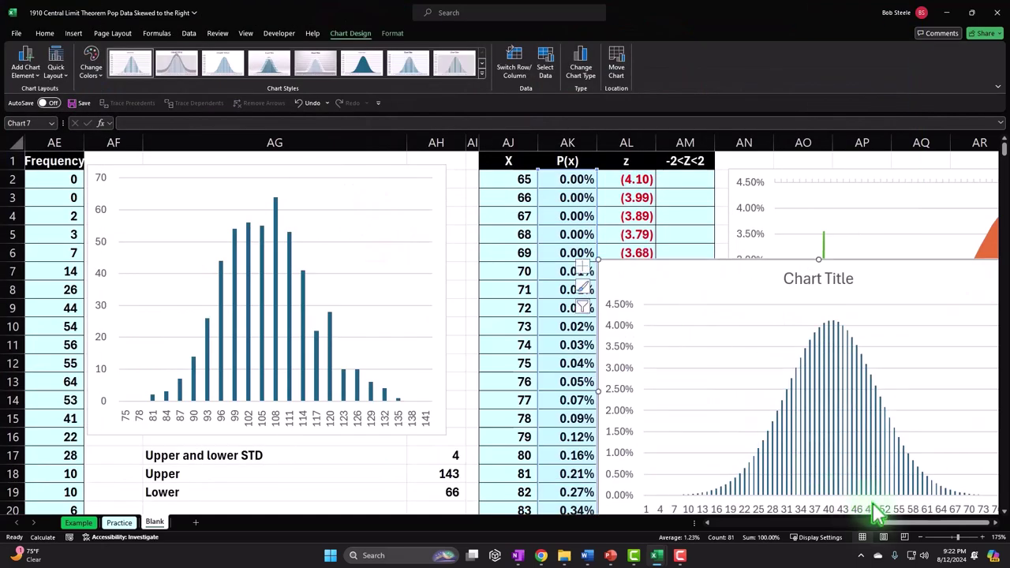
# Place the new column chart beneath the area chart, starting at column AN and row 20
pyautogui.click(993, 523)
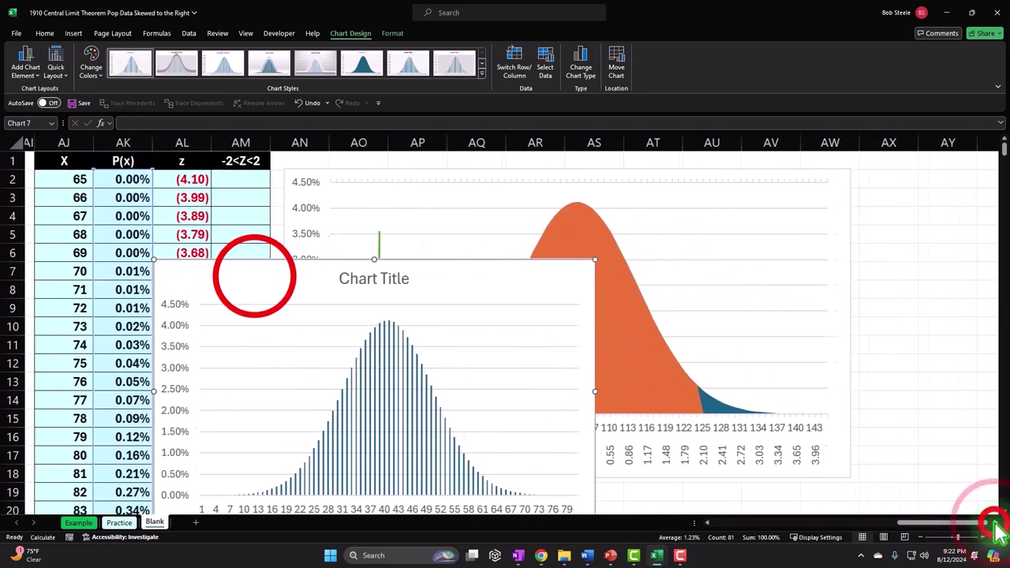
pyautogui.moveTo(264, 280); pyautogui.dragTo(410, 402)
pyautogui.scroll(-2, 404, 318)
pyautogui.moveTo(404, 318); pyautogui.dragTo(359, 388)
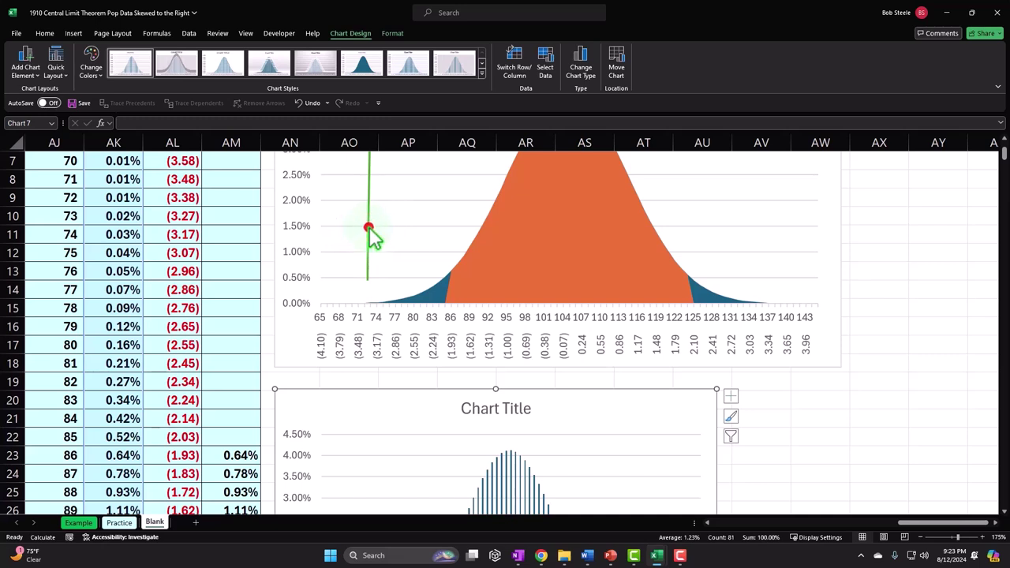
# Remove the green line from the area chart and copy the P(x) values in column AK
pyautogui.moveTo(369, 229); pyautogui.dragTo(361, 337)
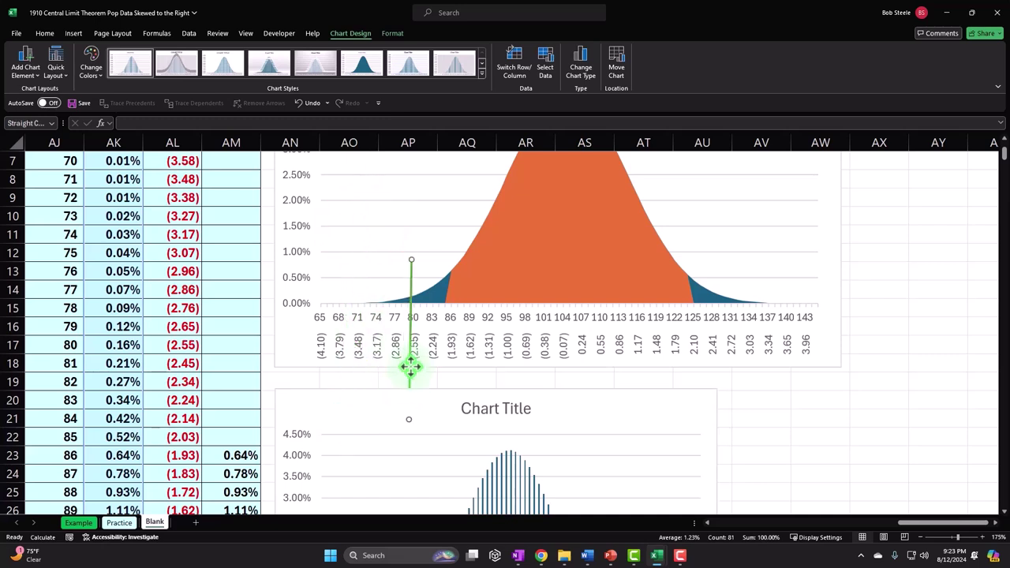
pyautogui.moveTo(410, 365); pyautogui.dragTo(410, 365)
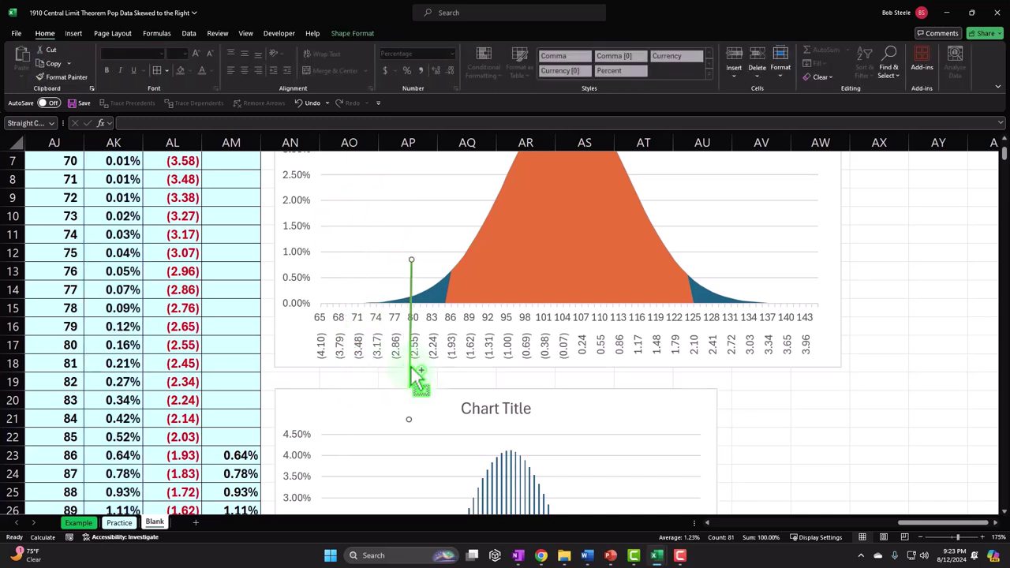
pyautogui.press('Escape')
pyautogui.hotkey('ctrl', 'c')
pyautogui.scroll(-4, 452, 376)
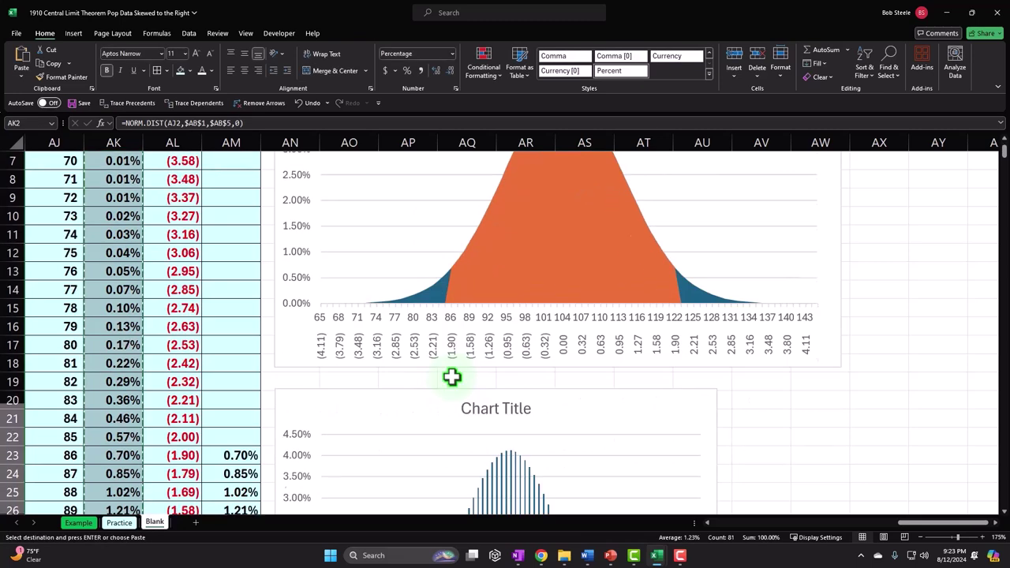
# Try pasting the copied P(x) values into the column chart and undo the change
pyautogui.click(383, 309)
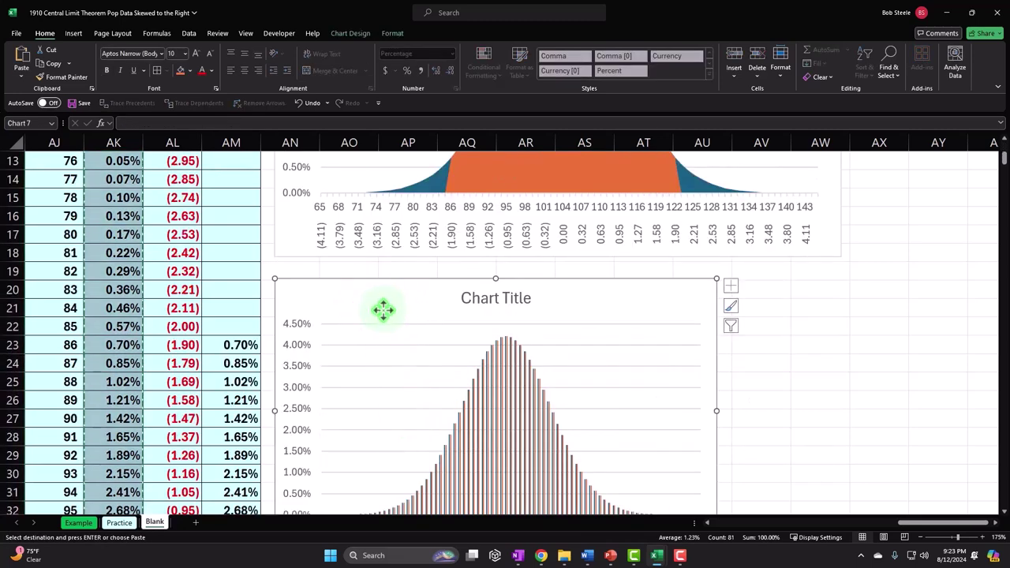
pyautogui.hotkey('ctrl', 'z')
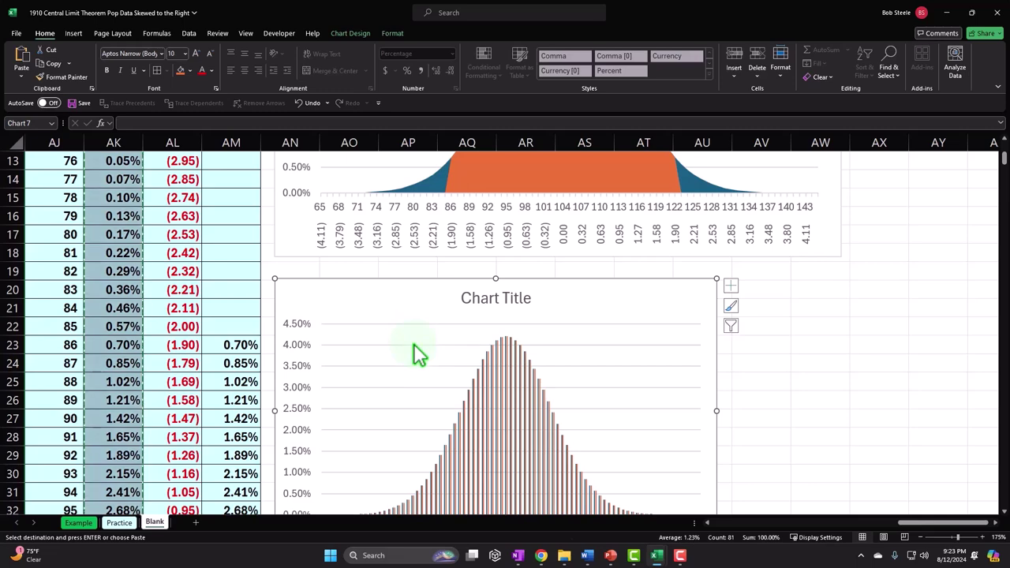
pyautogui.hotkey('ctrl', 'z')
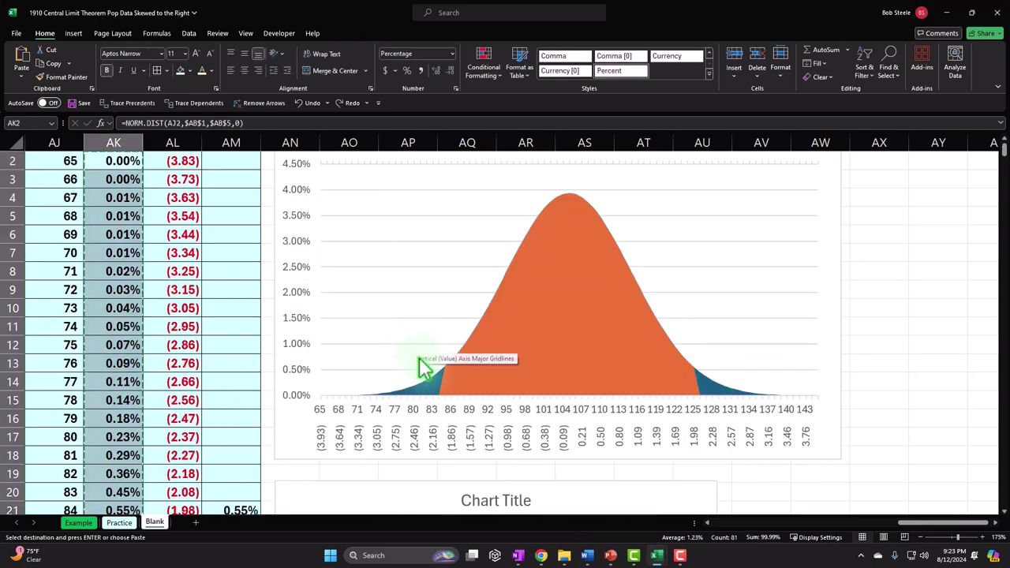
# Delete the title of the column chart
pyautogui.scroll(-4, 552, 356)
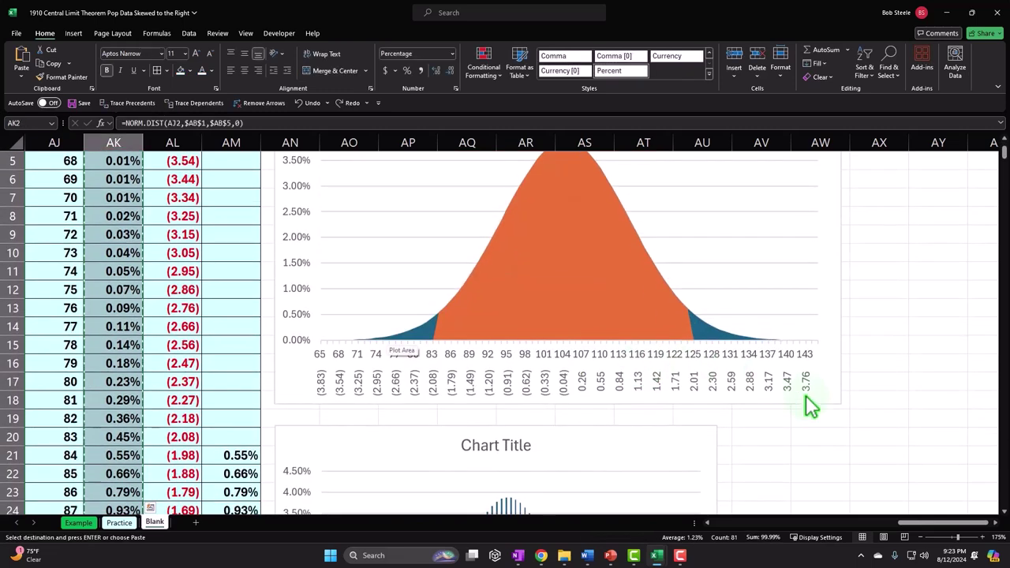
pyautogui.click(518, 284)
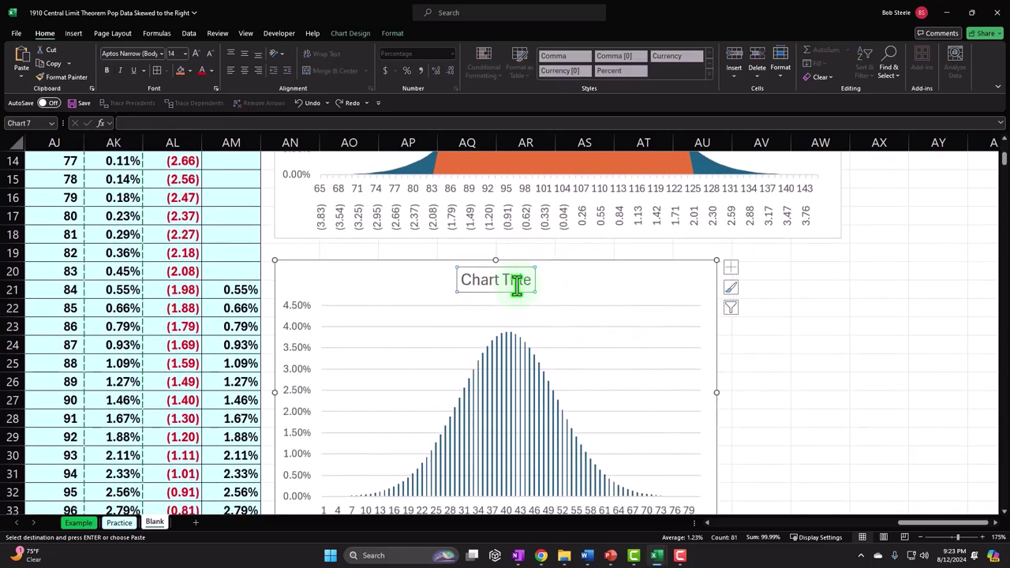
pyautogui.press('Delete')
# Draw a vertical straight line about 2.26" high over the column chart's lower tail, near category 15, and make it green
pyautogui.click(73, 33)
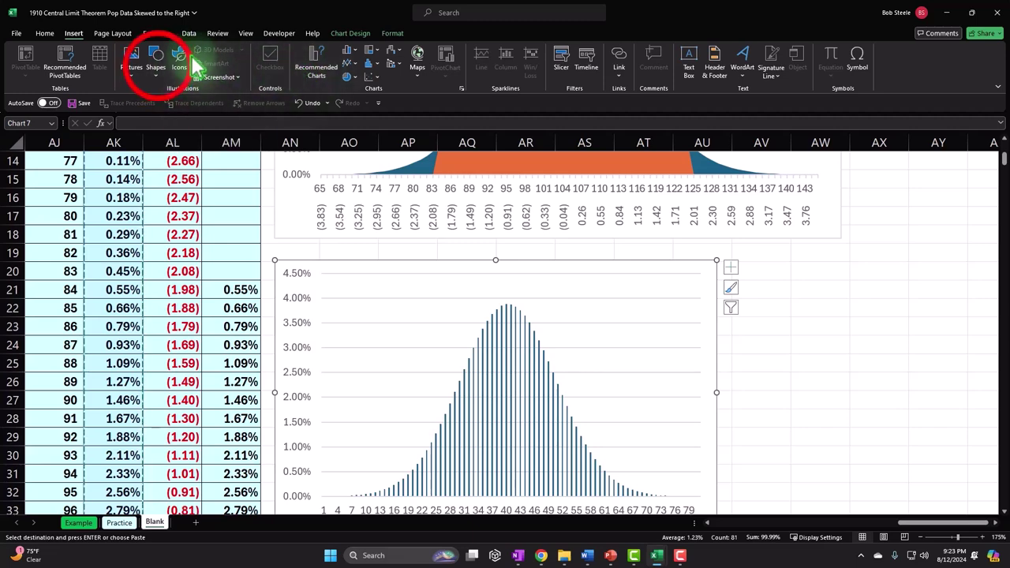
pyautogui.click(158, 68)
pyautogui.click(164, 103)
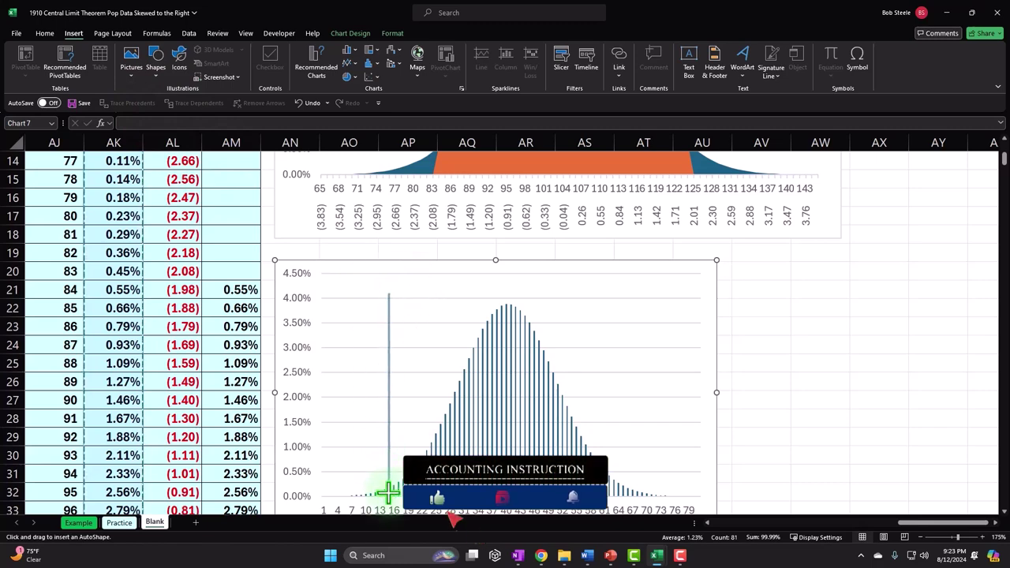
pyautogui.moveTo(388, 294); pyautogui.dragTo(388, 494)
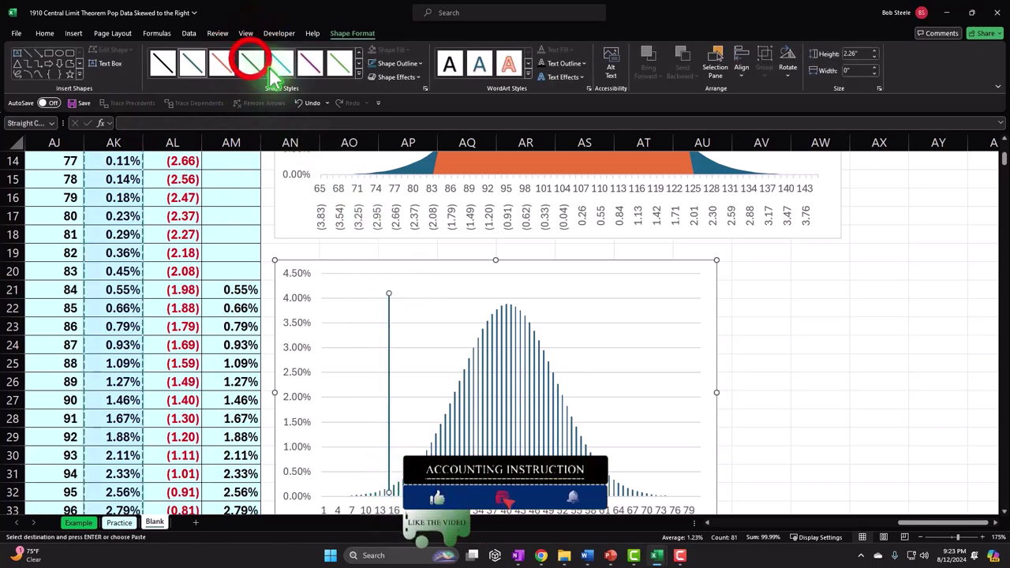
pyautogui.click(253, 67)
pyautogui.click(387, 383)
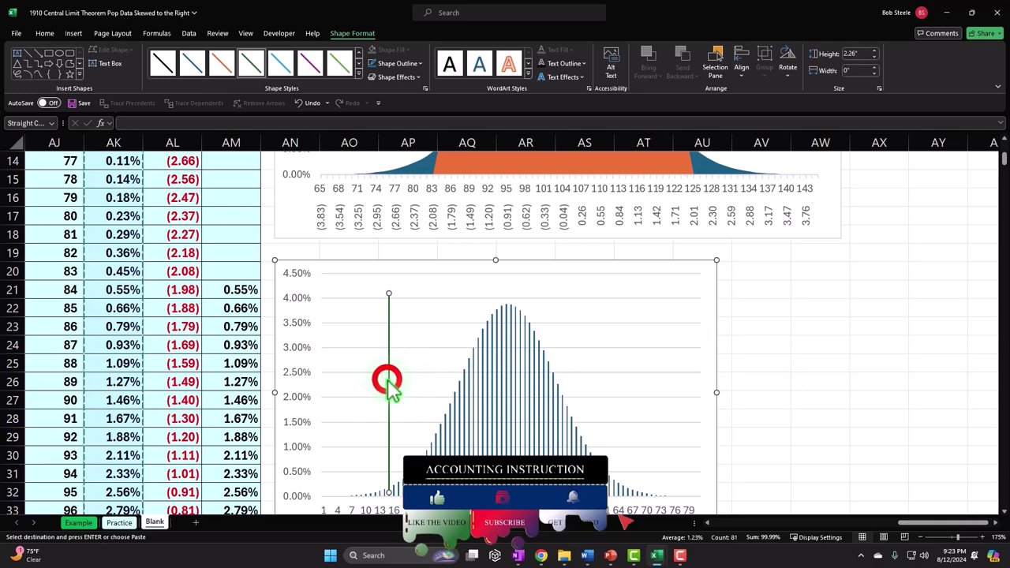
# Insert a line chart of the P(x) values in AK2:AK82
pyautogui.scroll(5, 387, 375)
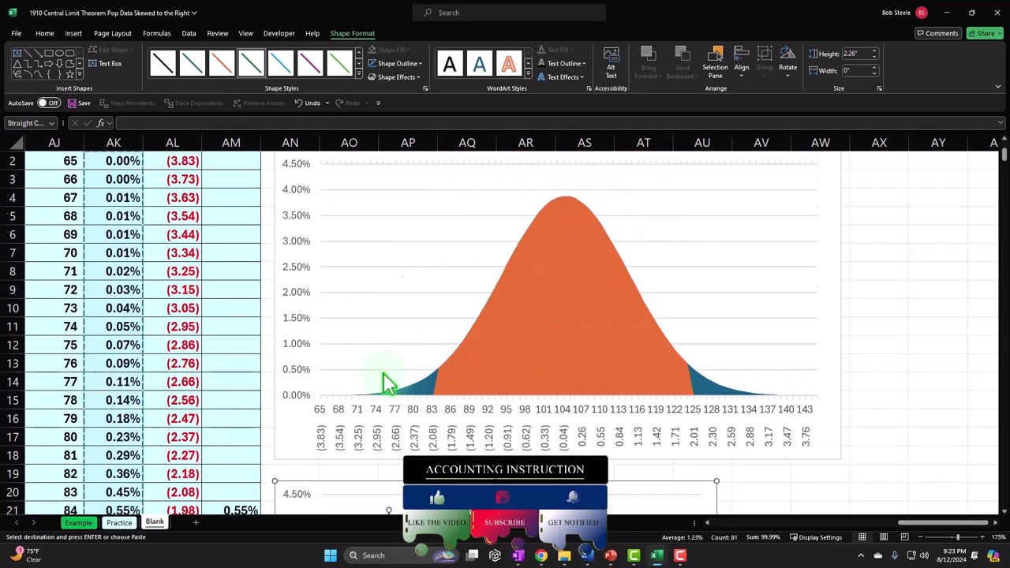
pyautogui.click(113, 173)
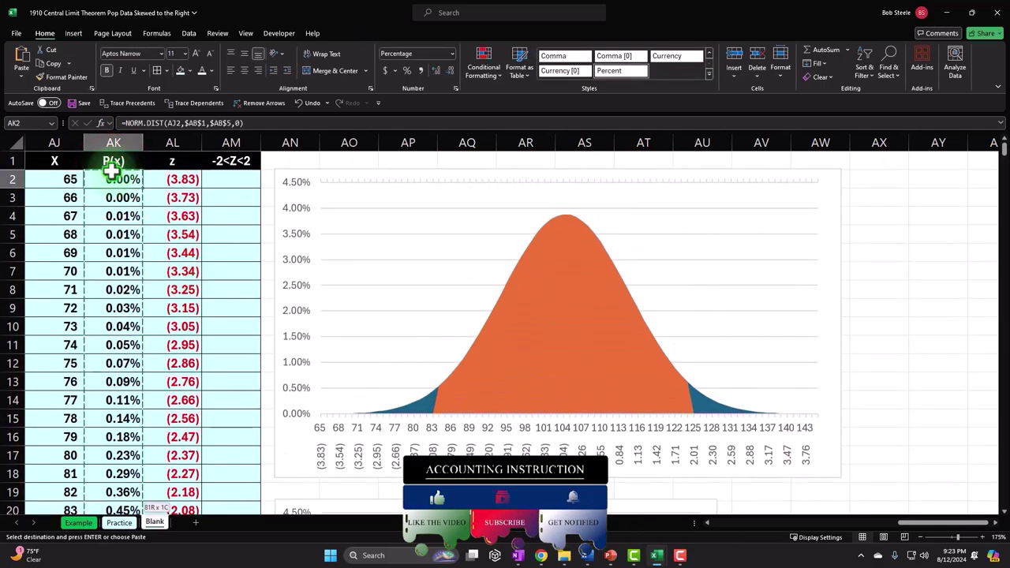
pyautogui.hotkey('ctrl', 'shift', 'Down')
pyautogui.scroll(20, 123, 172)
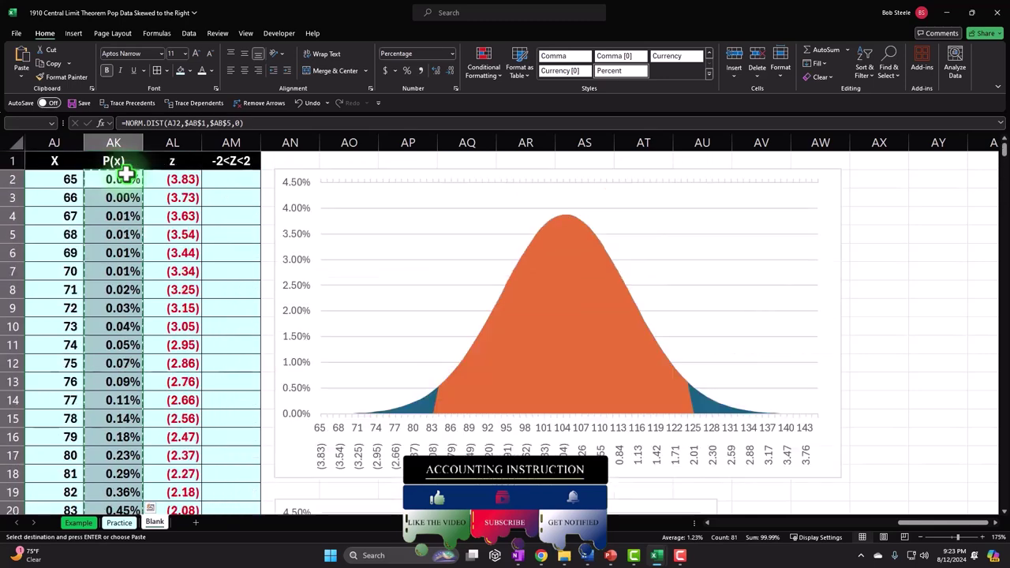
pyautogui.click(73, 33)
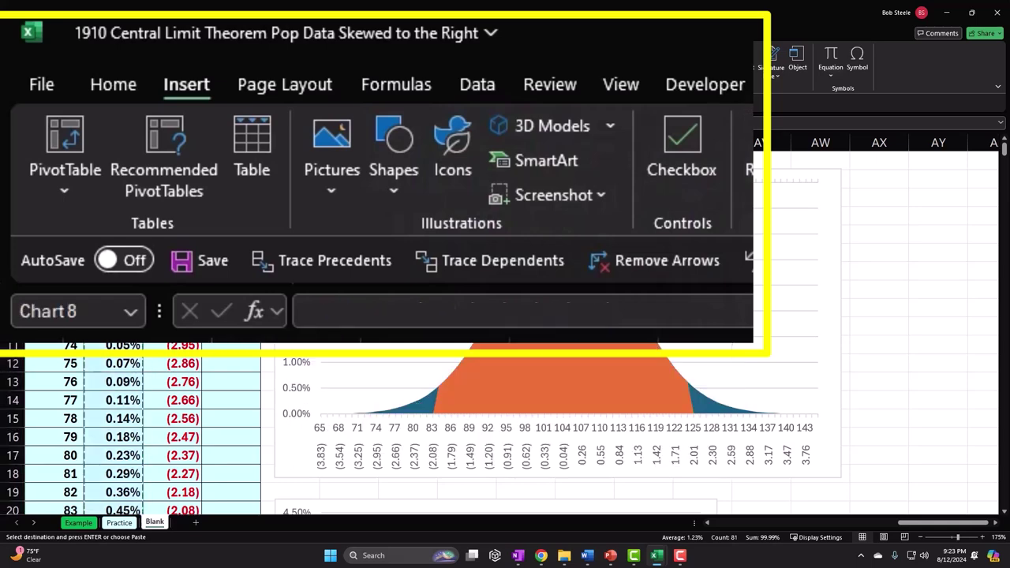
# Place the line chart beside the area chart, starting at column AX and row 2, and delete its title
pyautogui.moveTo(328, 227); pyautogui.dragTo(905, 216)
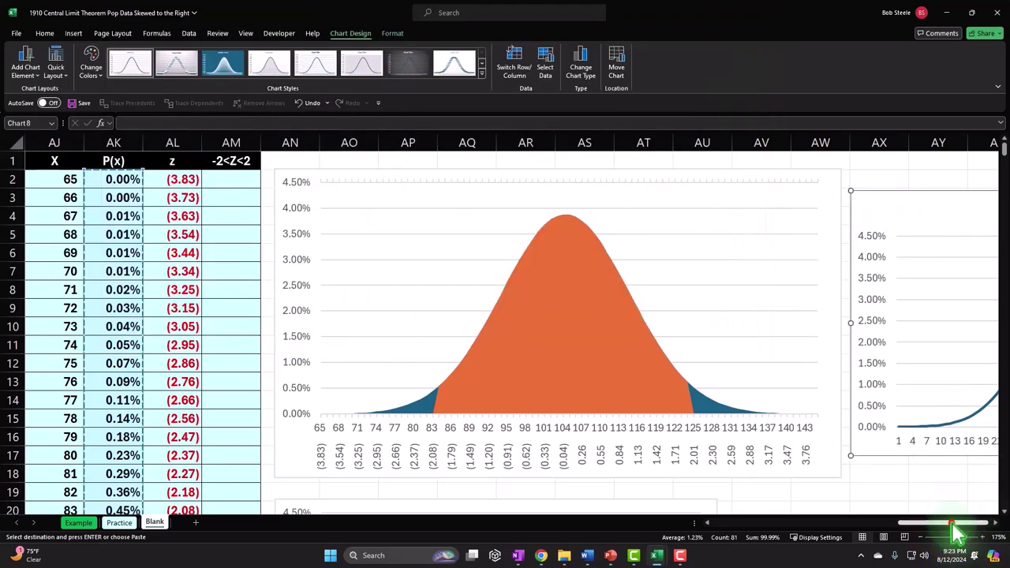
pyautogui.moveTo(965, 524); pyautogui.dragTo(980, 509)
pyautogui.click(747, 204)
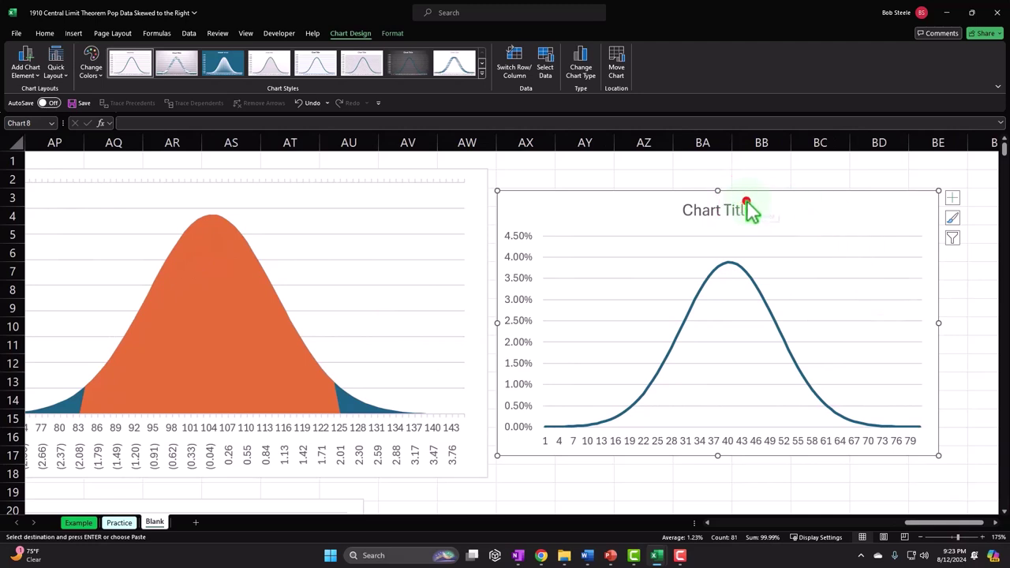
pyautogui.press('Delete')
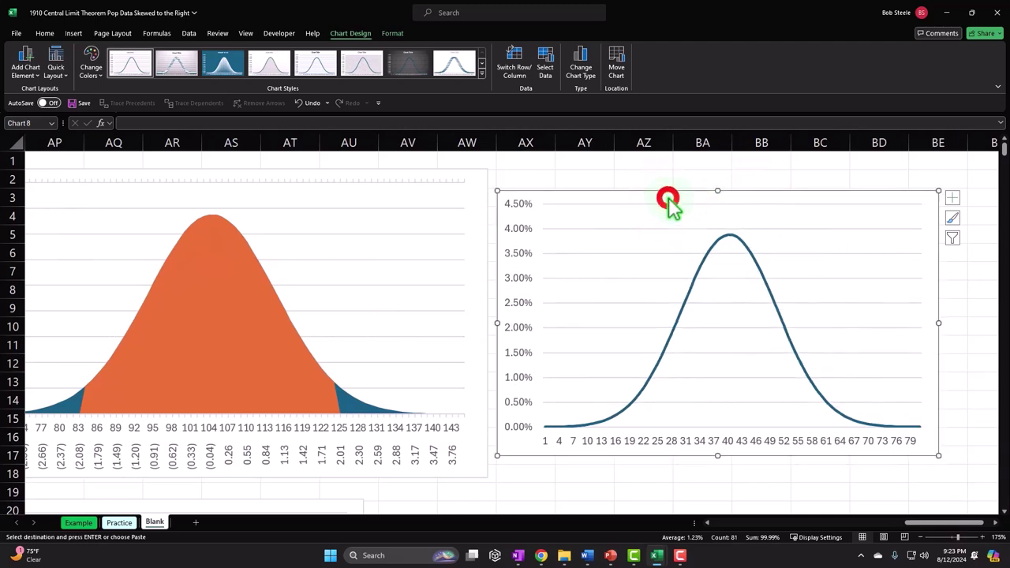
pyautogui.moveTo(669, 198); pyautogui.dragTo(668, 177)
pyautogui.click(73, 34)
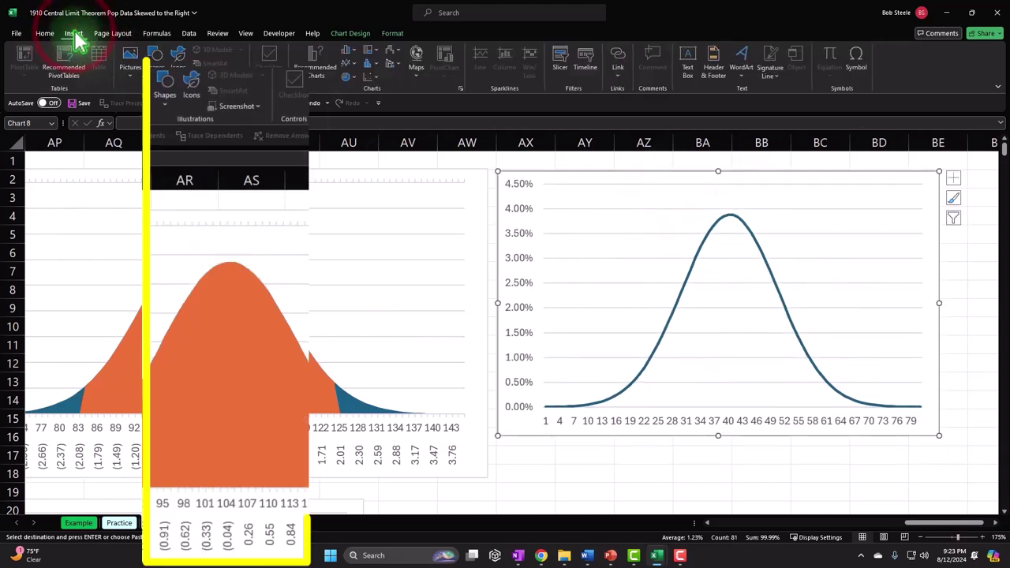
pyautogui.click(166, 83)
pyautogui.click(178, 140)
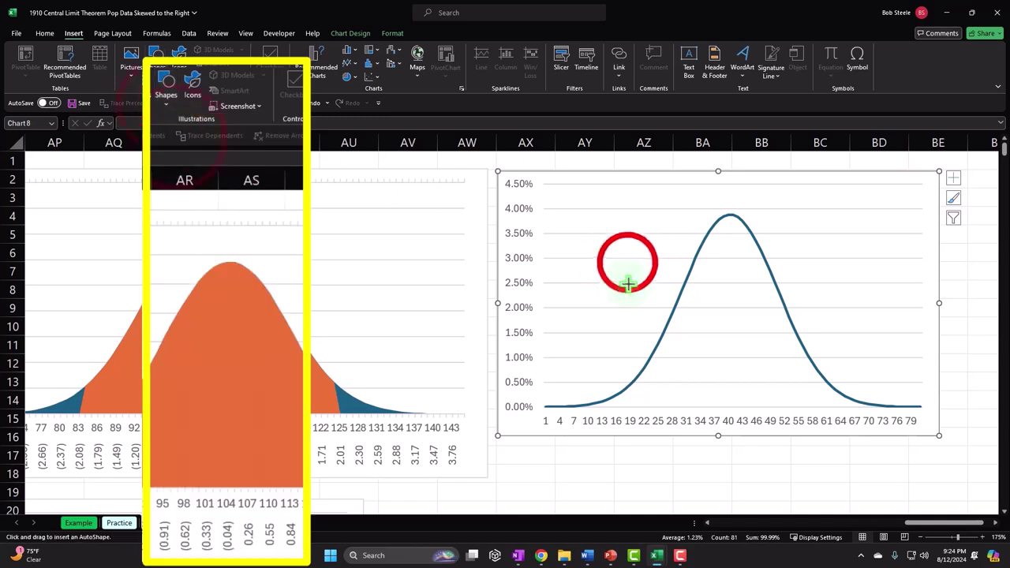
pyautogui.moveTo(628, 263); pyautogui.dragTo(625, 407)
pyautogui.click(610, 329)
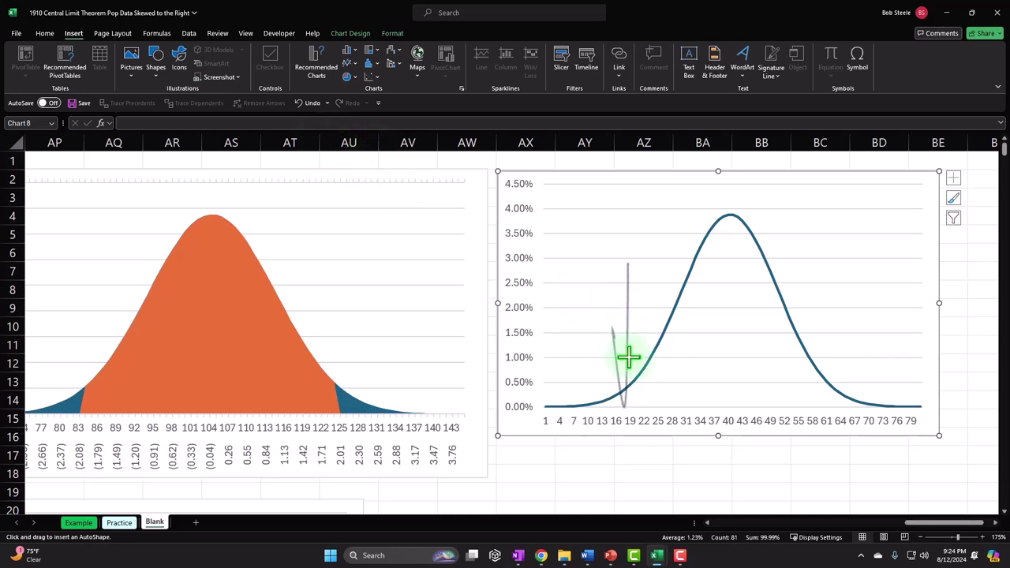
pyautogui.click(129, 48)
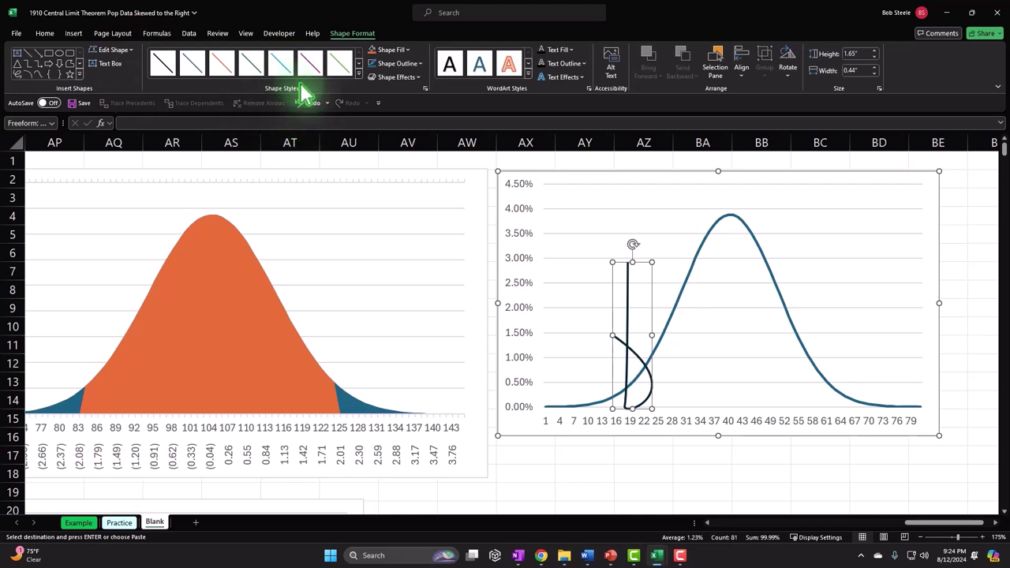
pyautogui.press('Delete')
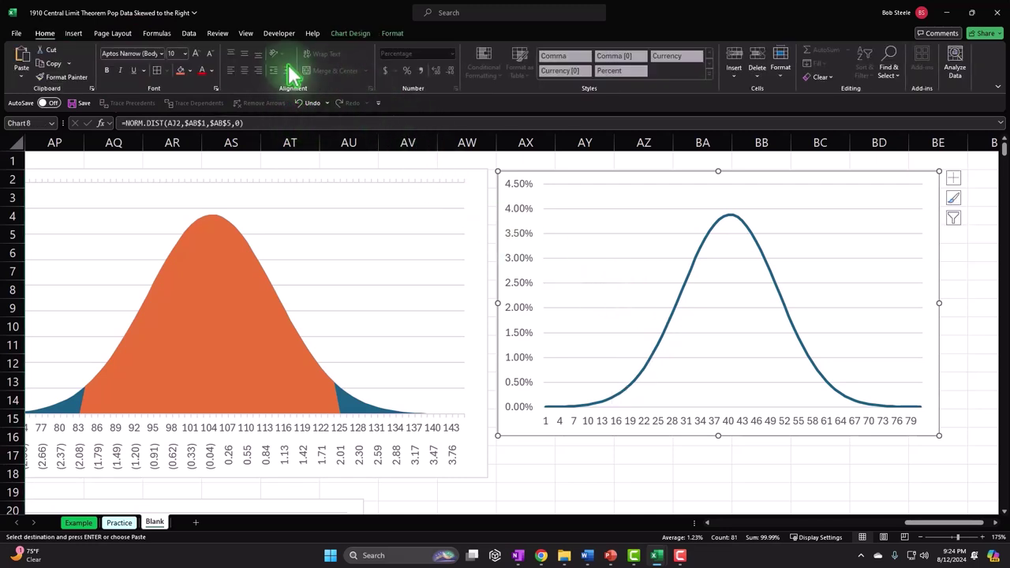
# Draw a near-vertical straight line about 1.92" high over the line chart's lower tail, near category 13
pyautogui.click(73, 33)
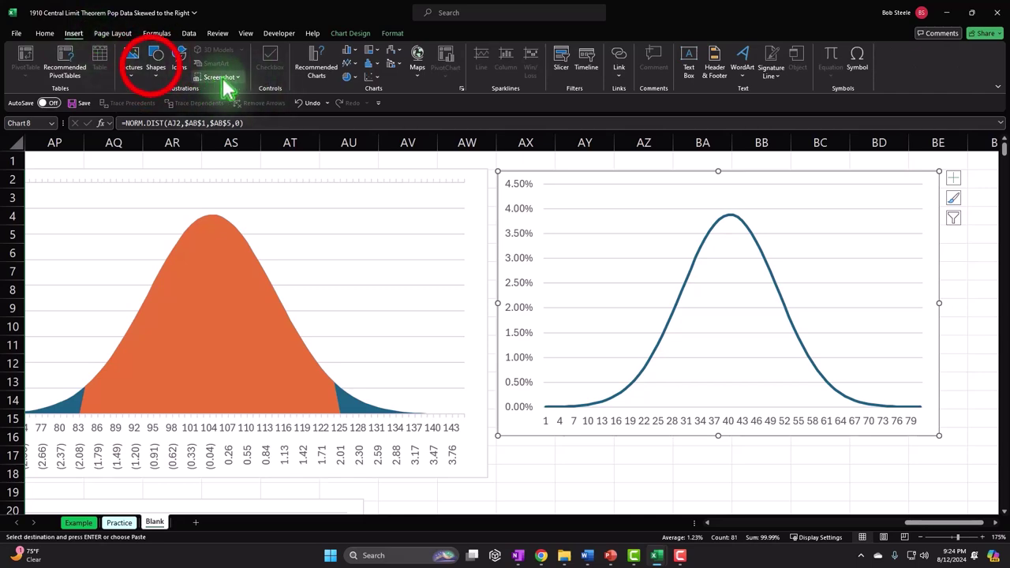
pyautogui.click(155, 63)
pyautogui.click(173, 70)
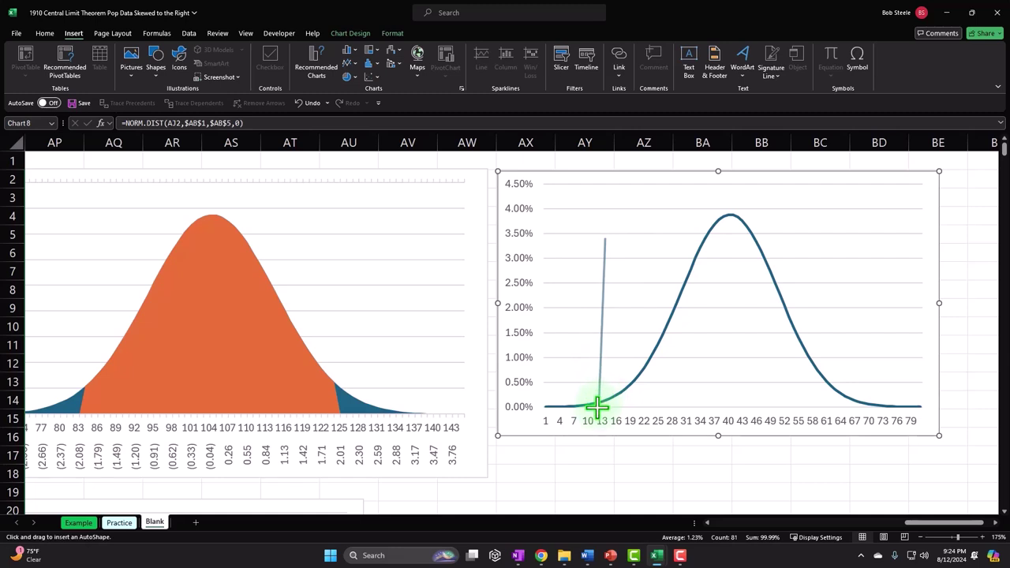
pyautogui.moveTo(602, 407); pyautogui.dragTo(603, 407)
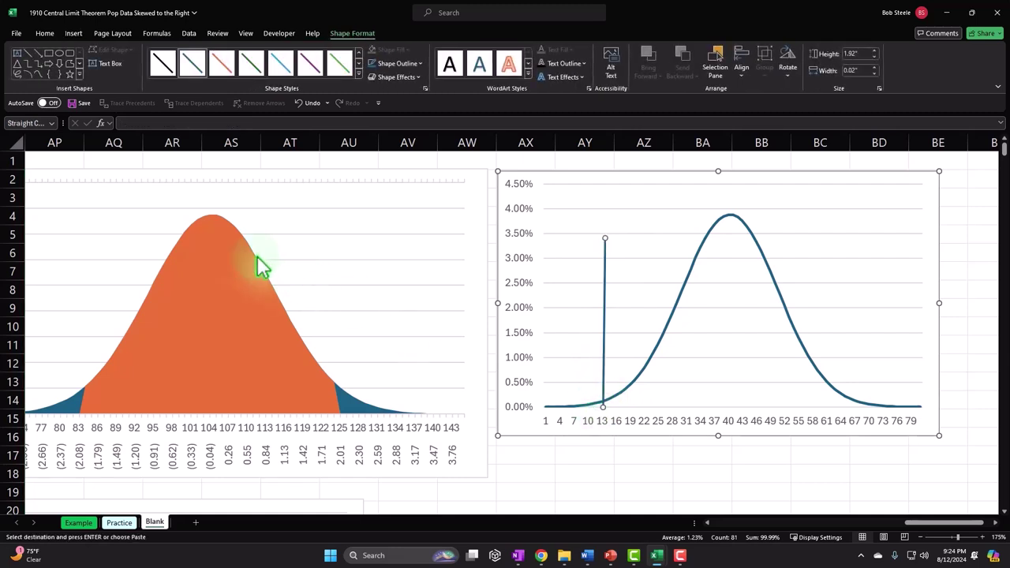
# Make the line chart's vertical marker line green and shift it along the lower tail to about category 16
pyautogui.click(350, 67)
pyautogui.click(604, 344)
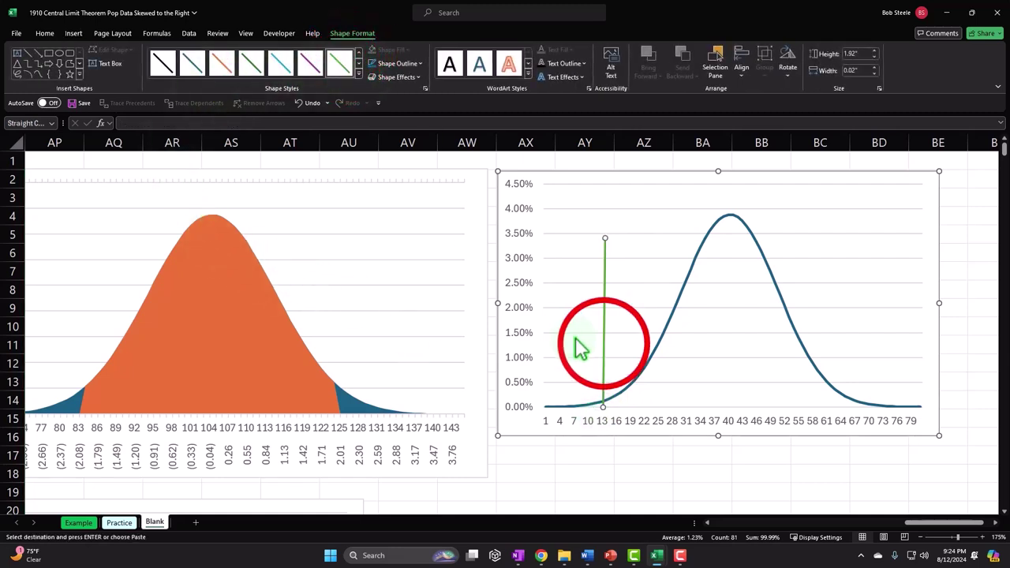
pyautogui.moveTo(607, 343); pyautogui.dragTo(616, 344)
# Set the line chart's horizontal axis labels to the X values in AJ2:AJ82
pyautogui.click(640, 432)
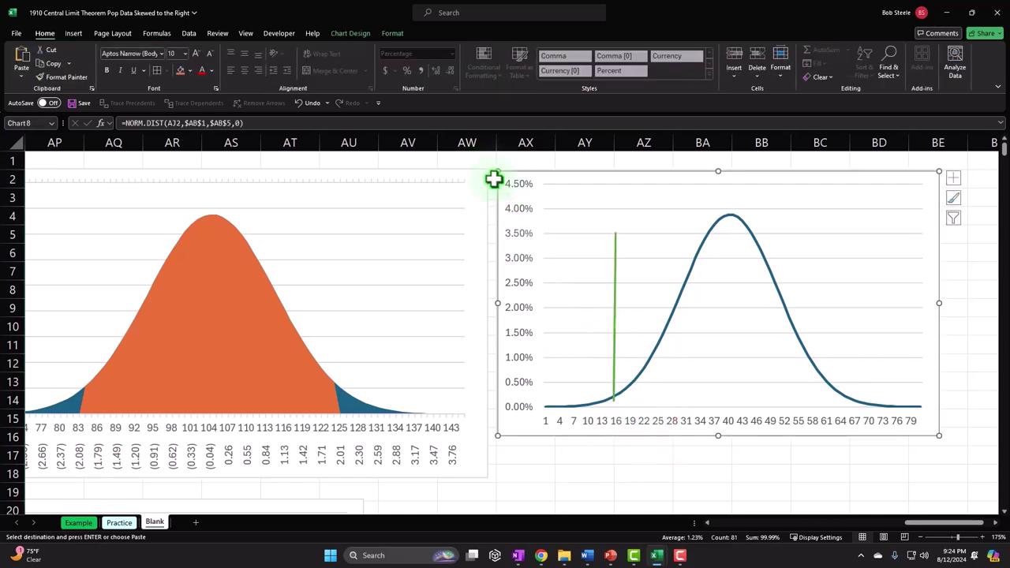
pyautogui.click(353, 35)
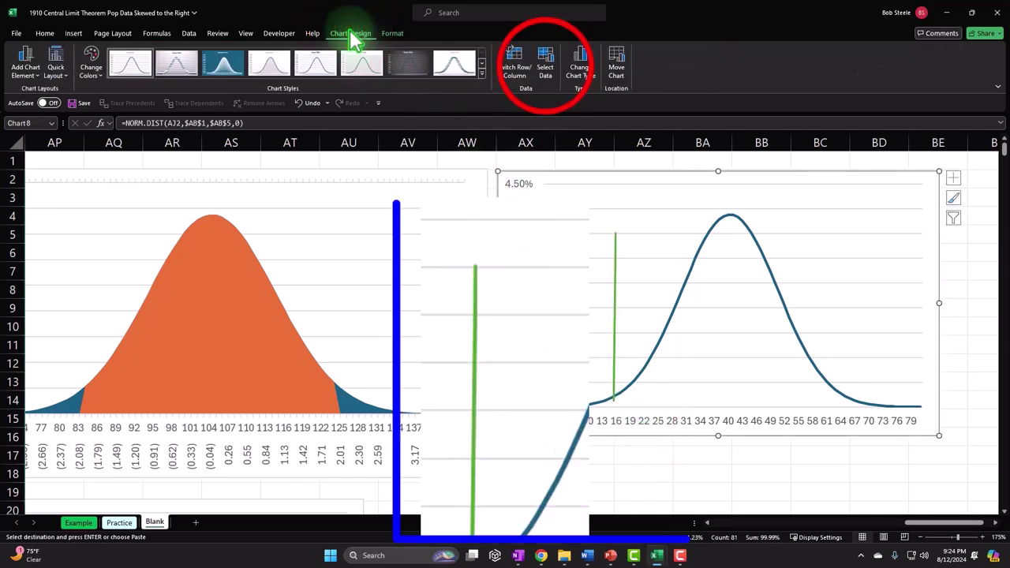
pyautogui.click(559, 79)
pyautogui.click(745, 301)
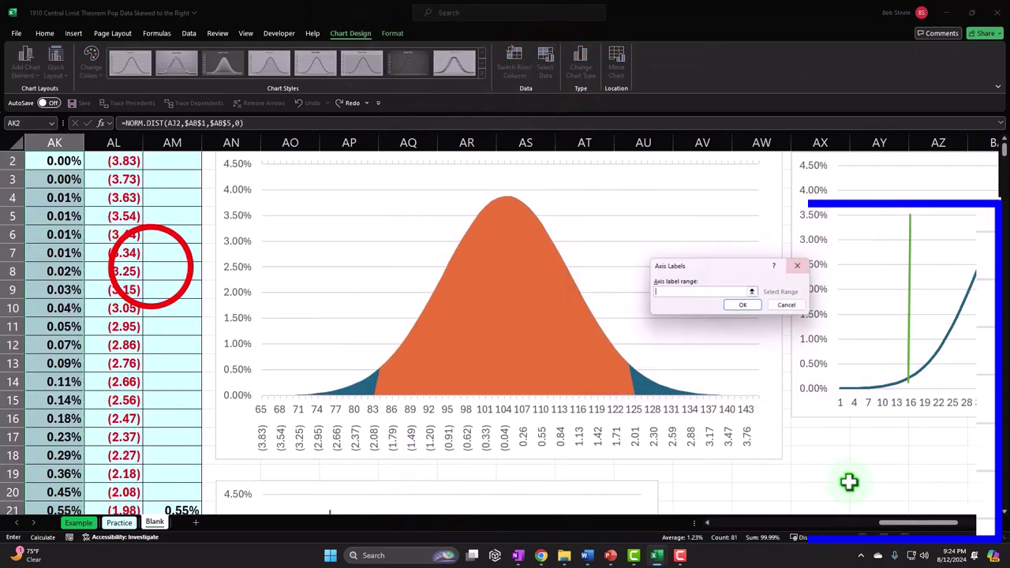
pyautogui.click(151, 268)
pyautogui.press('Left')
pyautogui.press('Left')
pyautogui.press('Left')
pyautogui.press('Left')
pyautogui.press('Up')
pyautogui.press('Up')
pyautogui.press('Up')
pyautogui.press('Up')
pyautogui.press('Up')
pyautogui.press('Up')
pyautogui.press('Up')
pyautogui.press('Down')
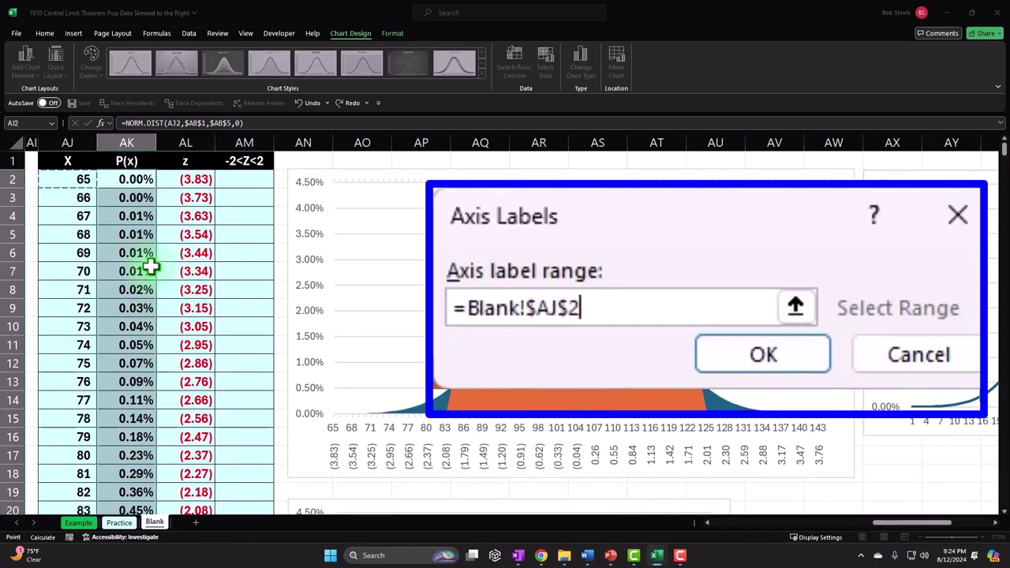
pyautogui.hotkey('ctrl', 'shift', 'Down')
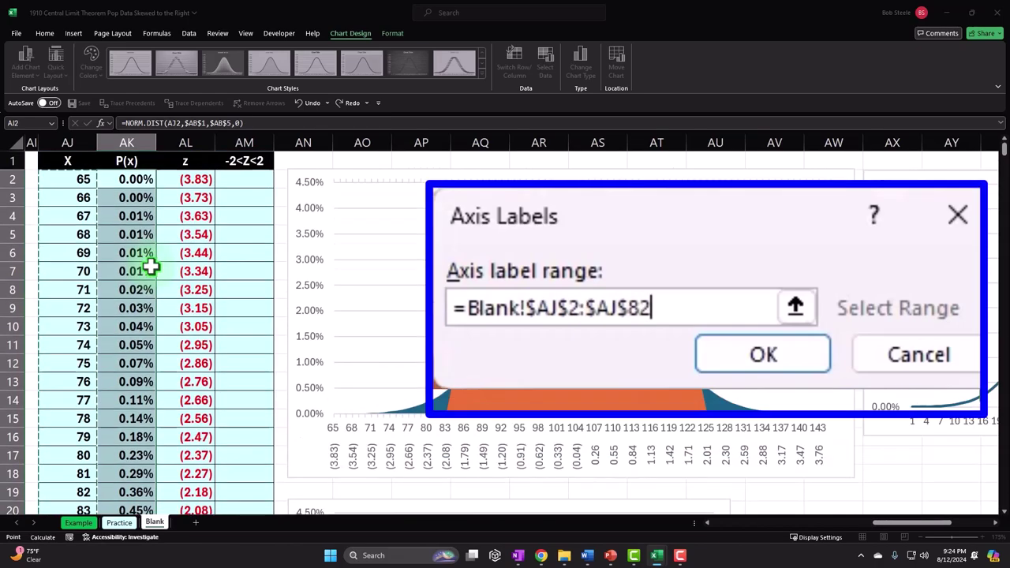
pyautogui.click(796, 307)
pyautogui.click(796, 283)
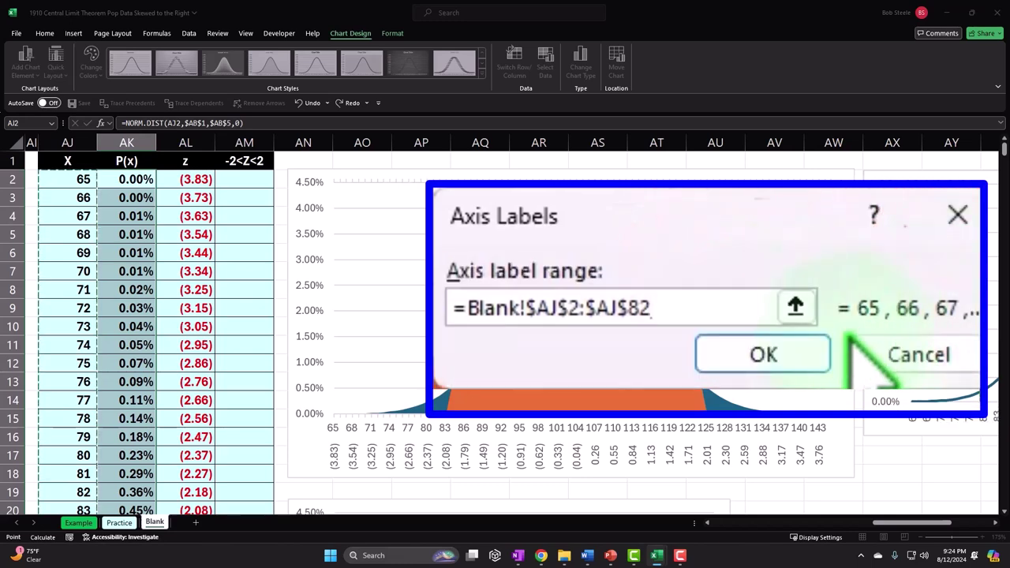
pyautogui.click(748, 309)
pyautogui.click(813, 363)
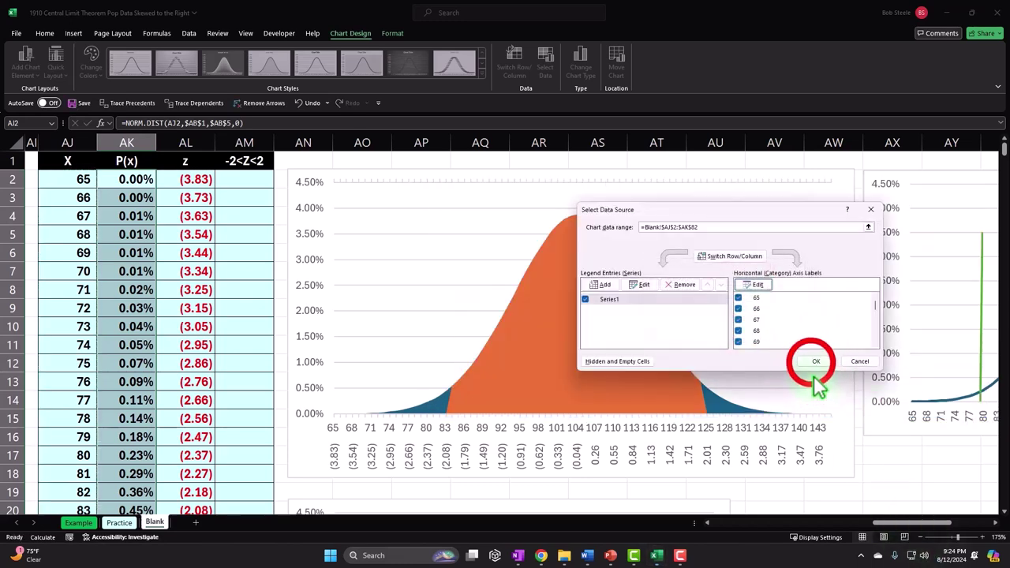
# Move the green marker line on the line chart to about X = 83
pyautogui.moveTo(914, 524); pyautogui.dragTo(954, 527)
pyautogui.click(600, 340)
pyautogui.moveTo(599, 339); pyautogui.dragTo(615, 339)
# Set the column chart's horizontal axis labels to the X values in AJ2:AJ82, and deselect the chart
pyautogui.moveTo(929, 524); pyautogui.dragTo(907, 525)
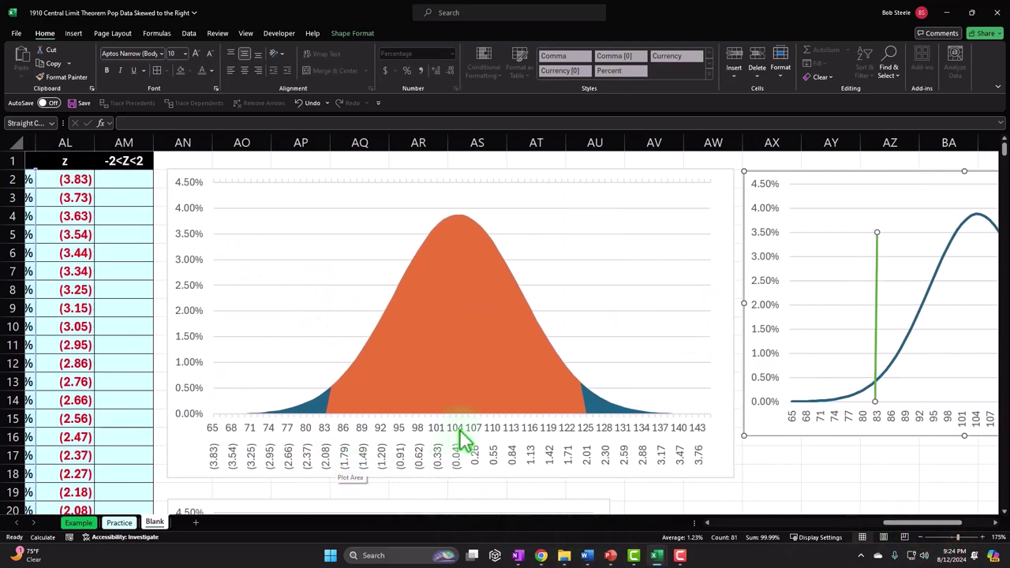
pyautogui.scroll(-4, 444, 336)
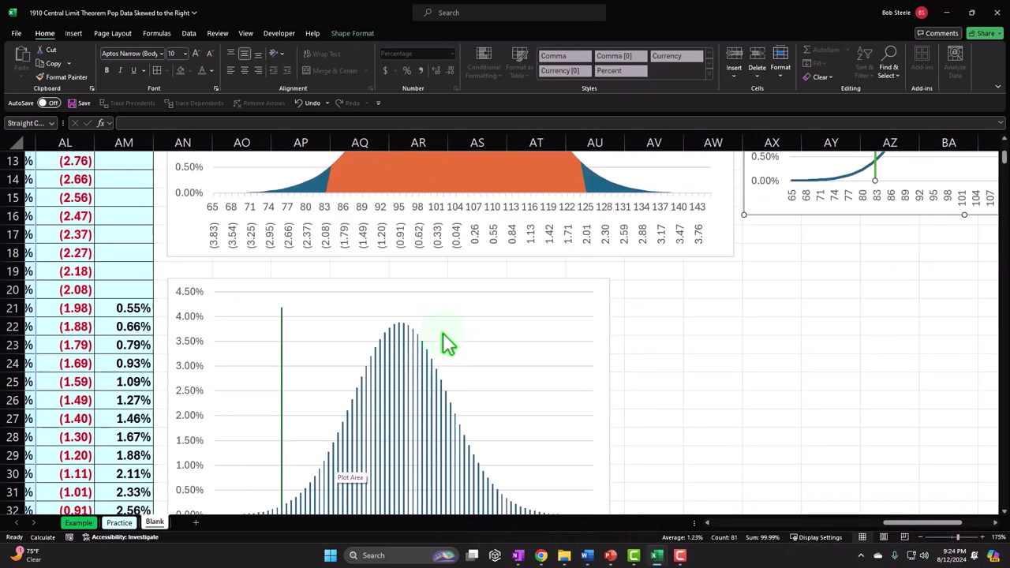
pyautogui.scroll(-1, 445, 335)
pyautogui.click(597, 336)
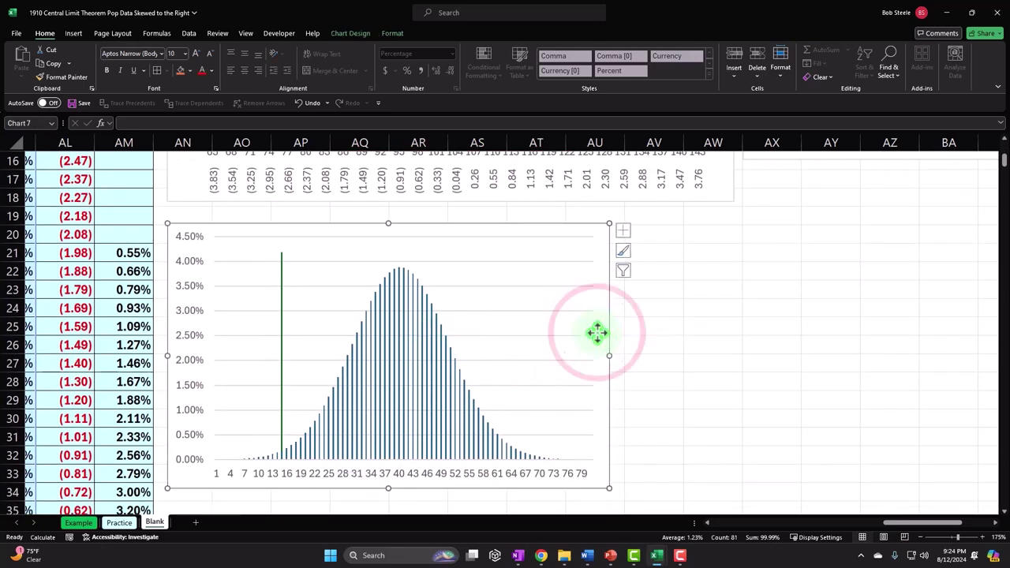
pyautogui.click(352, 35)
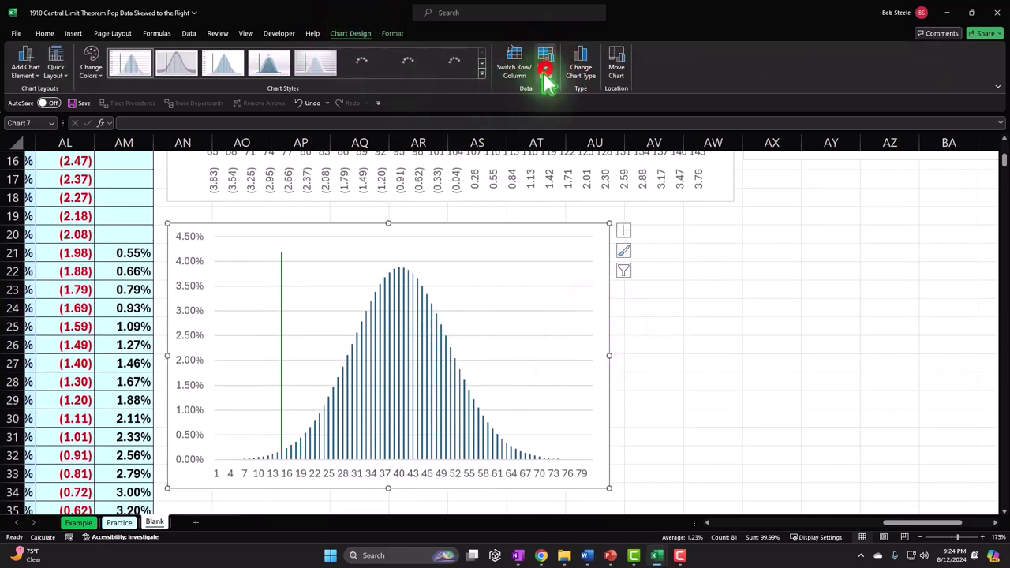
pyautogui.click(547, 71)
pyautogui.click(752, 284)
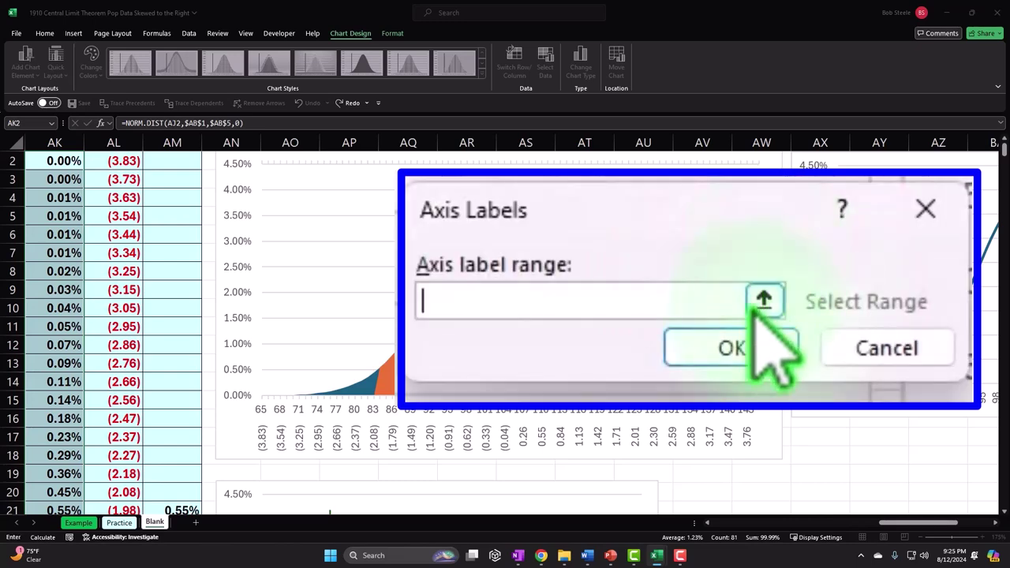
pyautogui.moveTo(920, 522); pyautogui.dragTo(876, 523)
pyautogui.scroll(1, 505, 331)
pyautogui.click(469, 175)
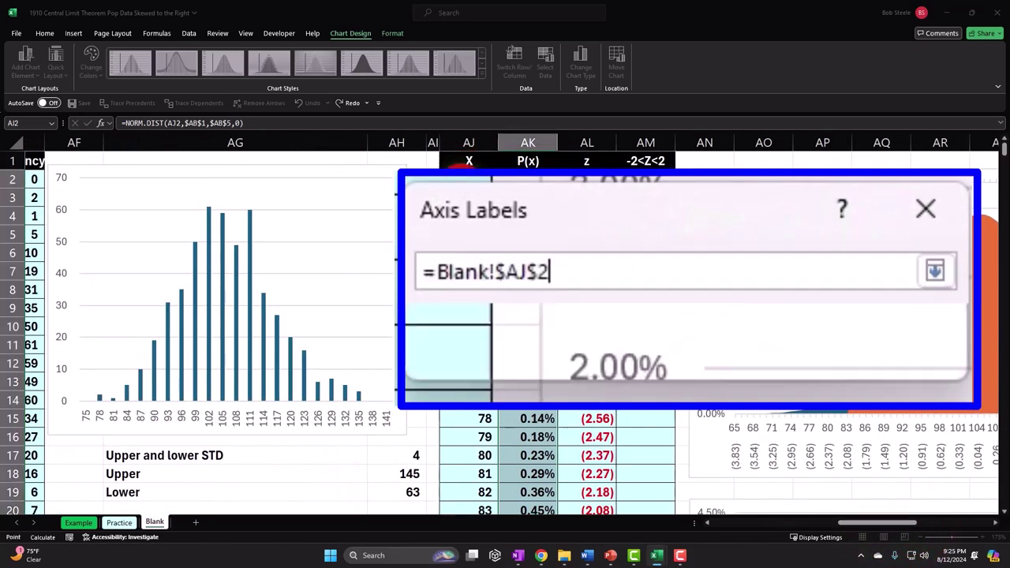
pyautogui.hotkey('ctrl', 'shift', 'Down')
pyautogui.scroll(20, 505, 331)
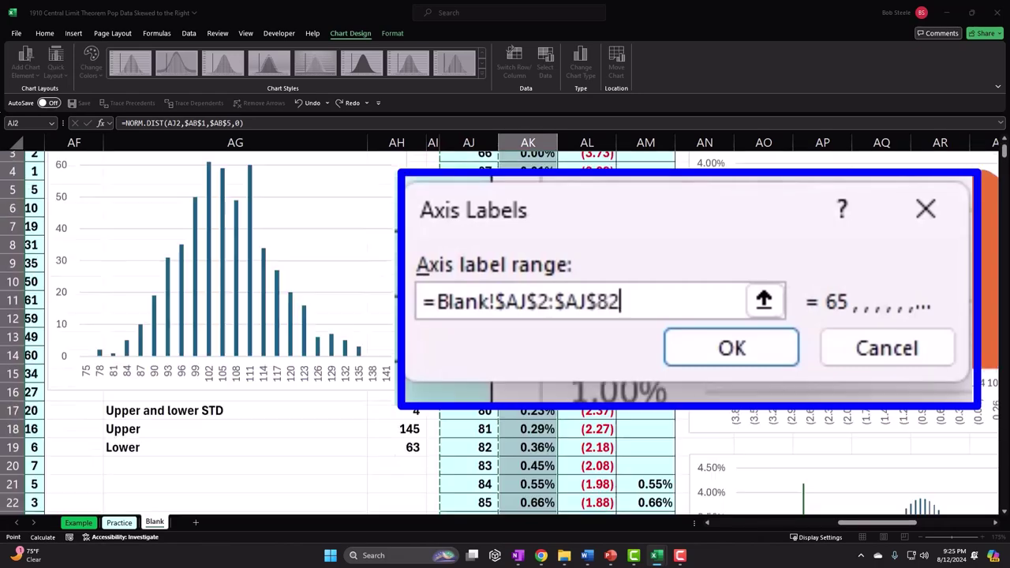
pyautogui.moveTo(866, 531); pyautogui.dragTo(899, 534)
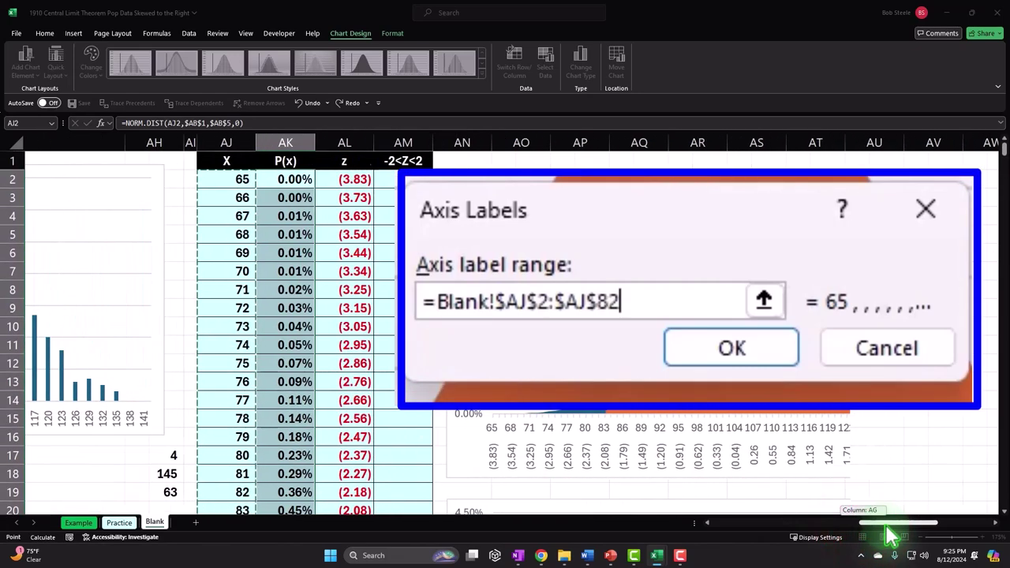
pyautogui.scroll(-3, 892, 434)
pyautogui.scroll(-2, 890, 430)
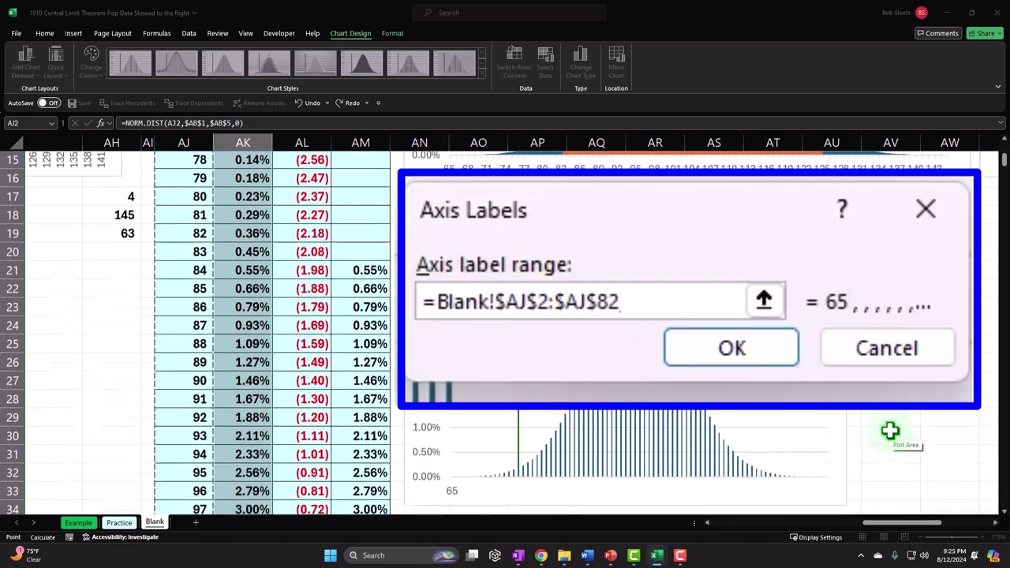
pyautogui.click(764, 300)
pyautogui.click(935, 270)
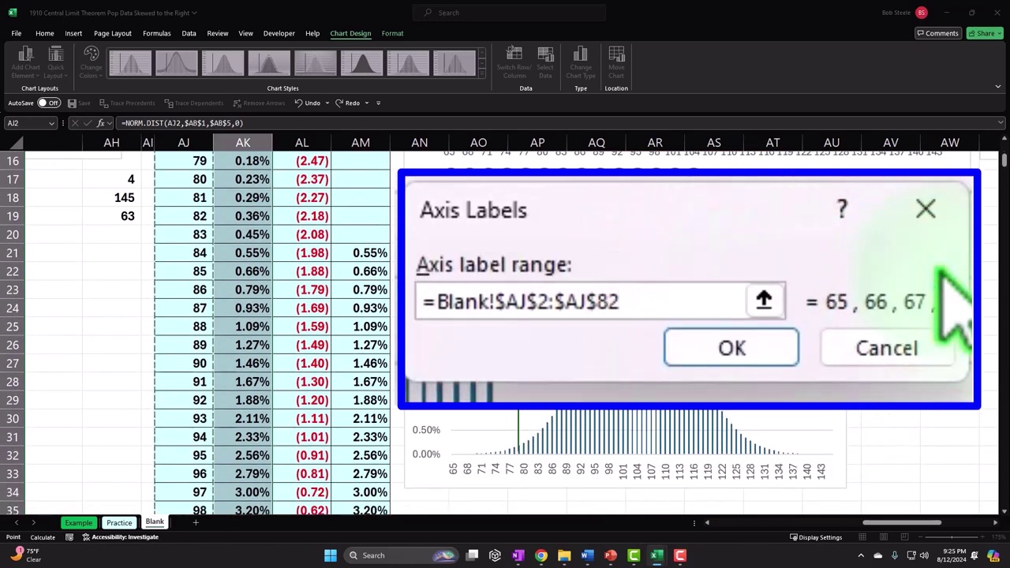
pyautogui.click(785, 341)
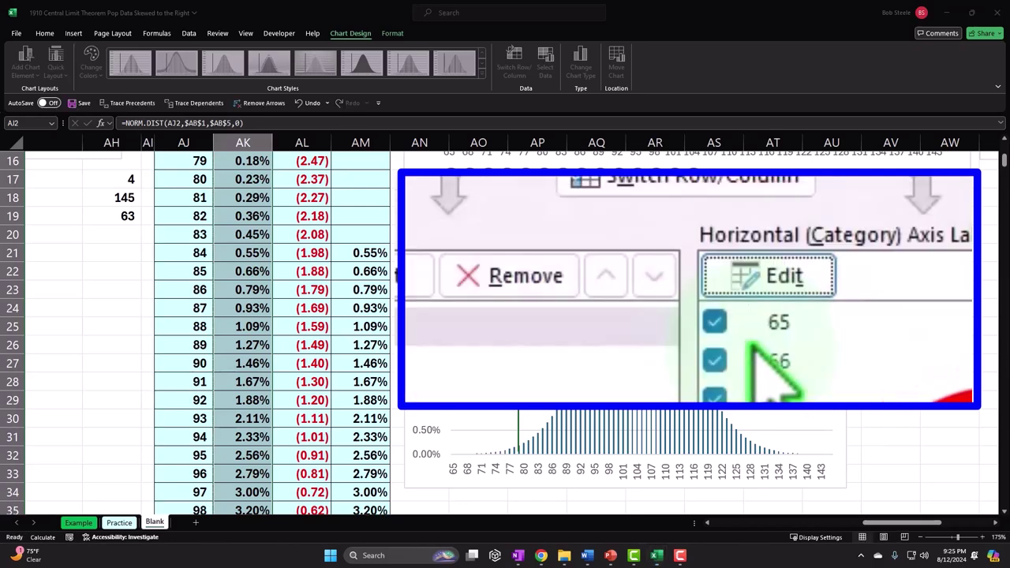
pyautogui.click(873, 387)
pyautogui.scroll(5, 873, 388)
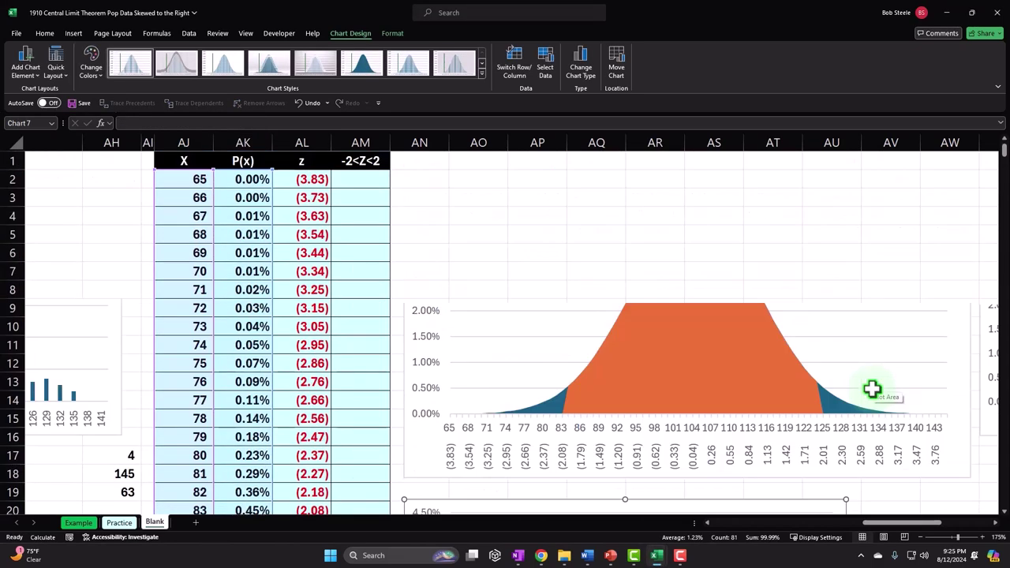
pyautogui.click(353, 239)
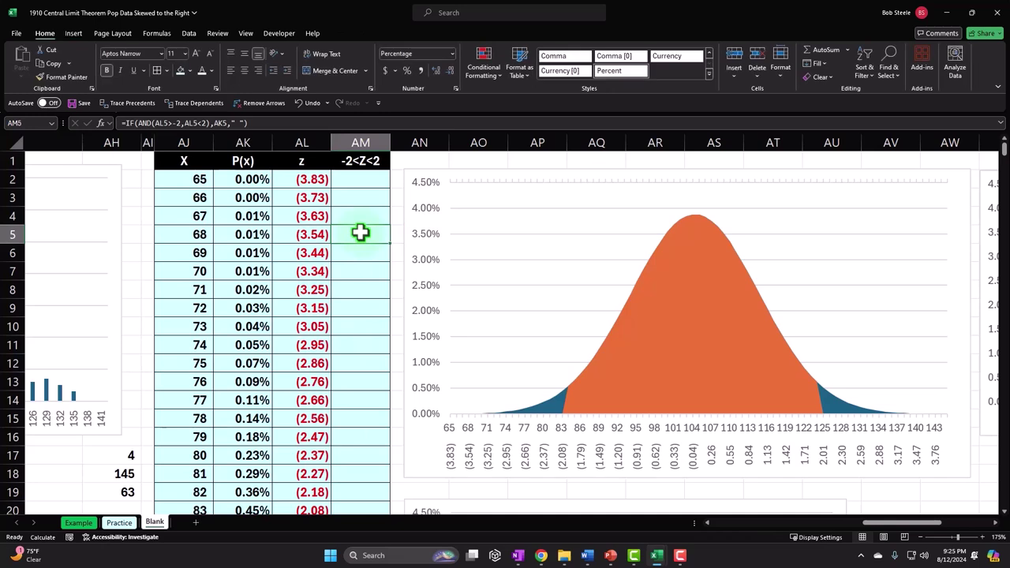